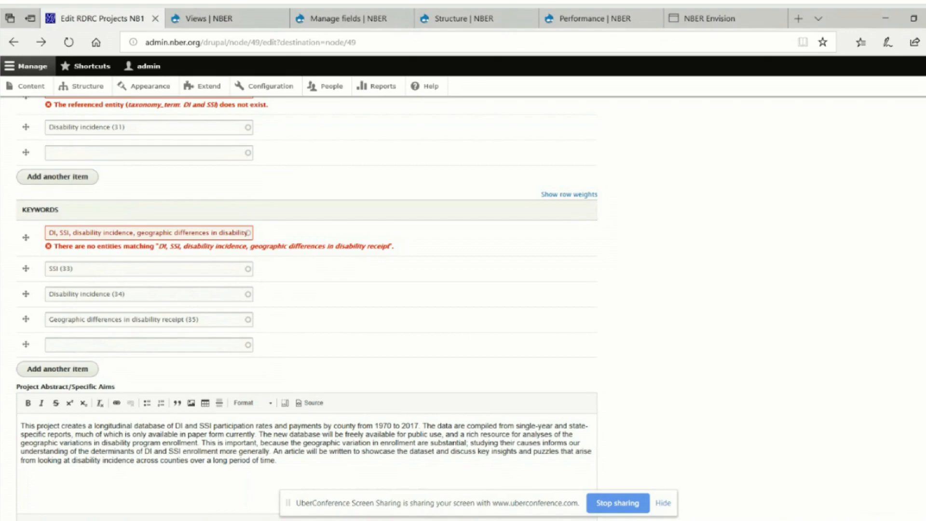
Switch to the RDRC Project Abstracts document in Word and highlight the NB19-01 entry and its ID number in the project list
{"action": "key", "text": "alt+Tab"}
{"action": "left_click", "coordinate": [560, 76]}
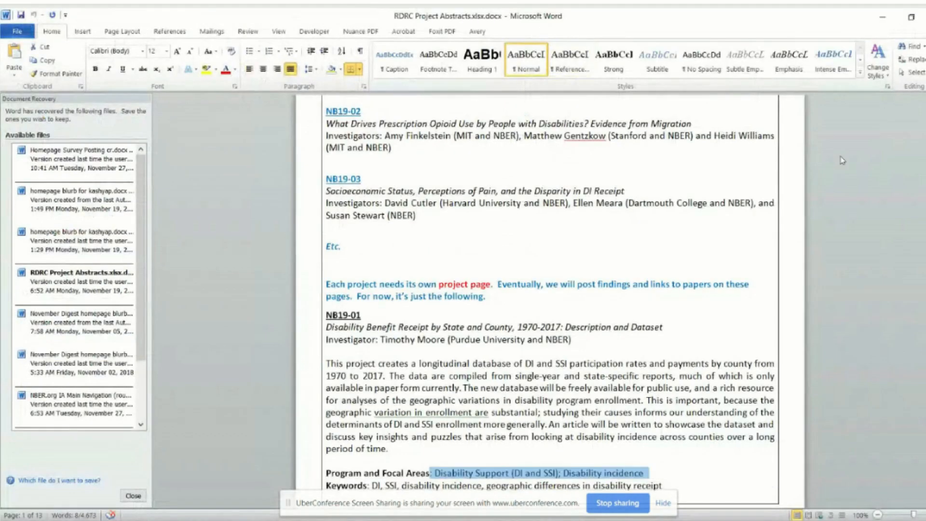
{"action": "scroll", "coordinate": [583, 164], "scroll_direction": "up", "scroll_amount": 5}
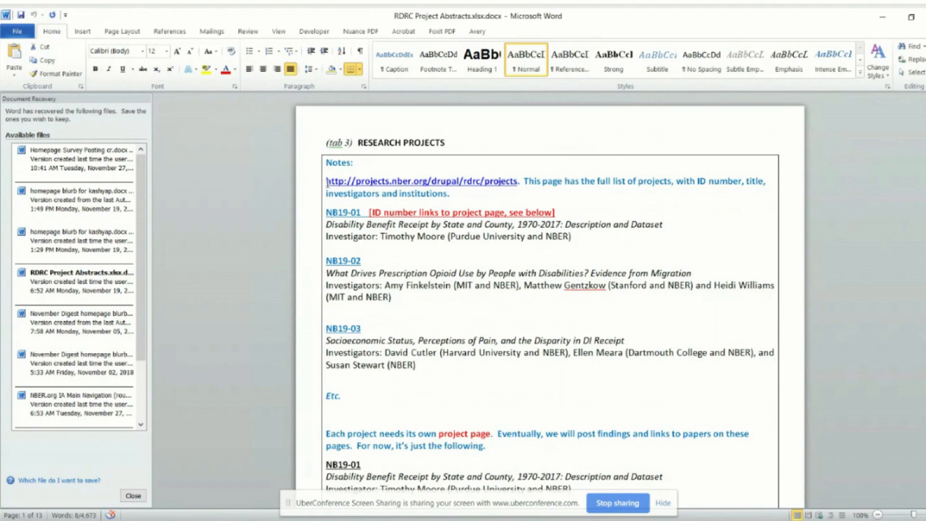
{"action": "left_click_drag", "start_coordinate": [331, 213], "coordinate": [552, 231]}
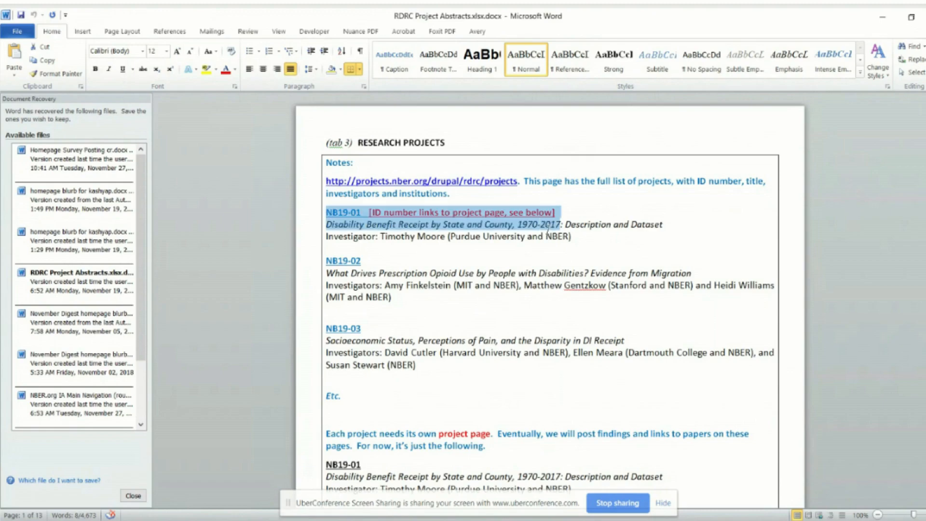
{"action": "left_click", "coordinate": [679, 249]}
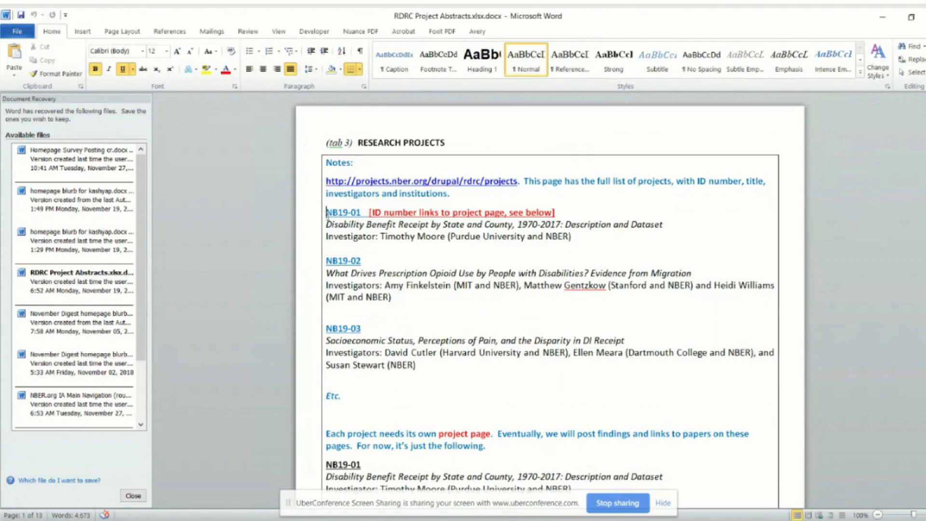
{"action": "left_click_drag", "start_coordinate": [326, 213], "coordinate": [367, 215]}
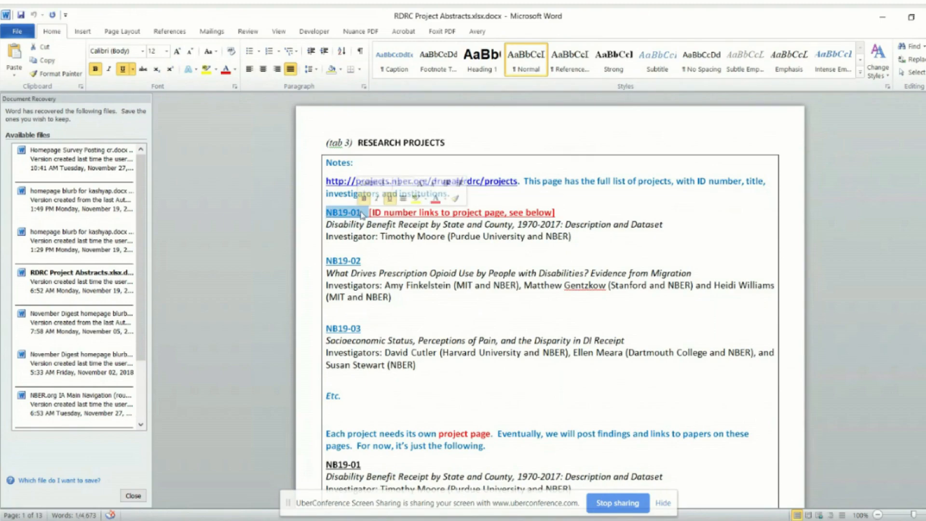
Highlight the NB19-01 project page content in turn: the full entry, investigator line, abstract, and program and focal areas with keywords
{"action": "scroll", "coordinate": [556, 285], "scroll_direction": "down", "scroll_amount": 5}
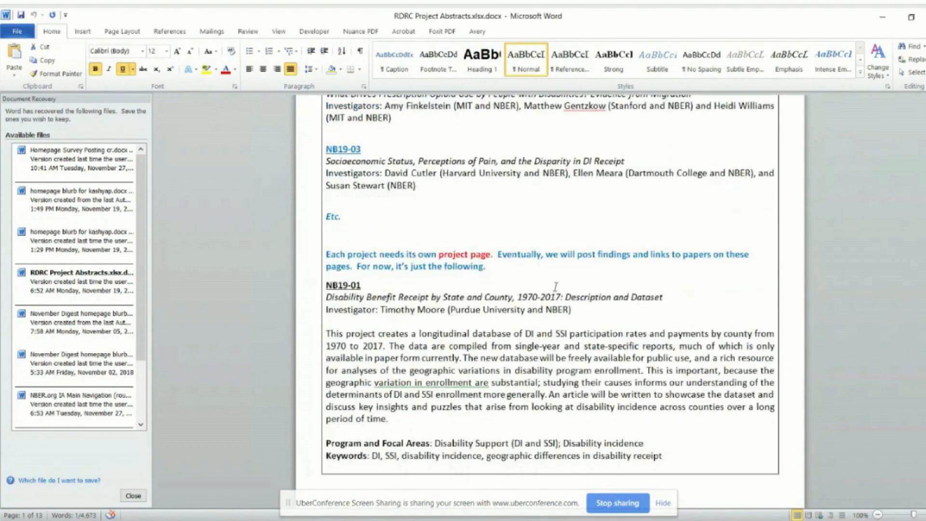
{"action": "left_click", "coordinate": [463, 266]}
{"action": "left_click_drag", "start_coordinate": [326, 285], "coordinate": [676, 467]}
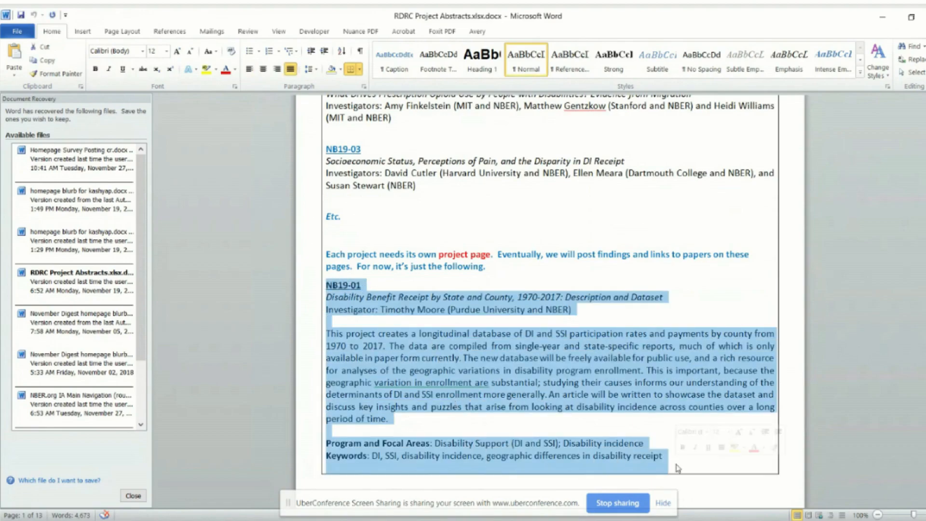
{"action": "left_click", "coordinate": [365, 283]}
{"action": "left_click", "coordinate": [333, 295]}
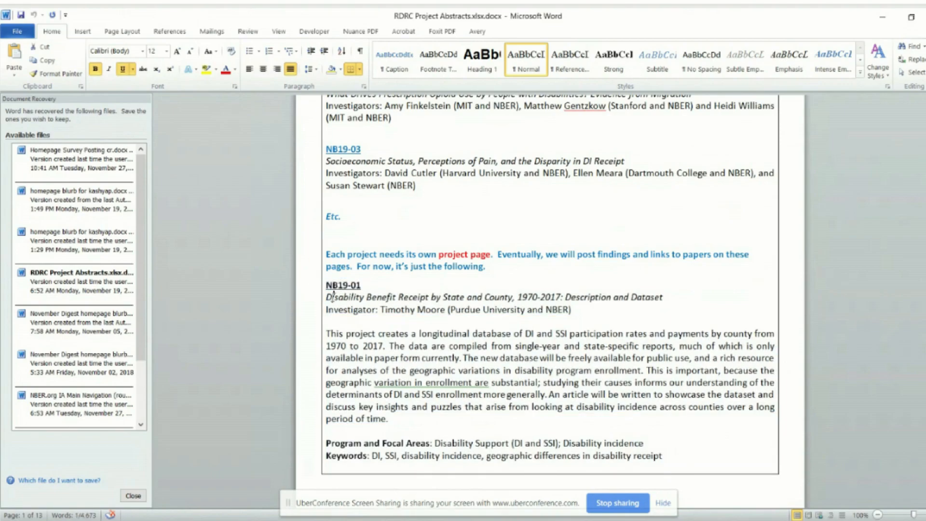
{"action": "left_click_drag", "start_coordinate": [326, 309], "coordinate": [577, 313]}
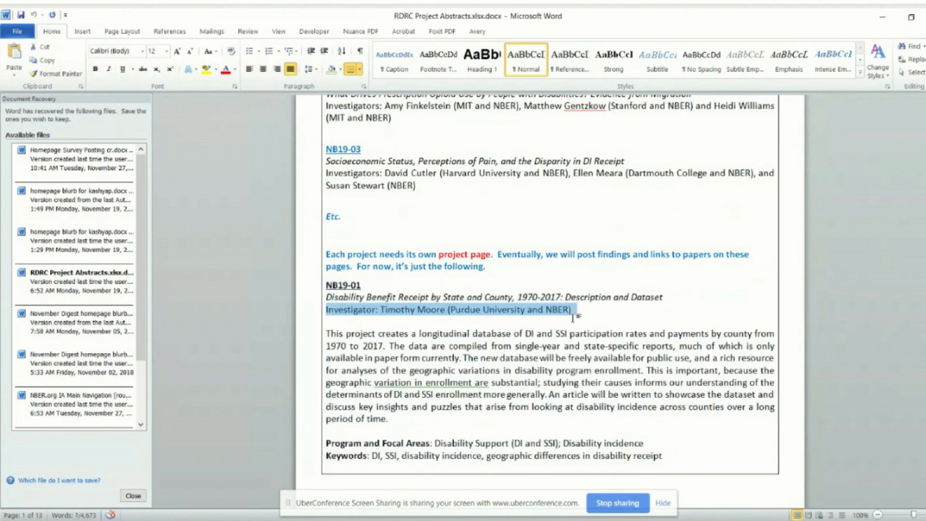
{"action": "left_click_drag", "start_coordinate": [326, 332], "coordinate": [401, 424]}
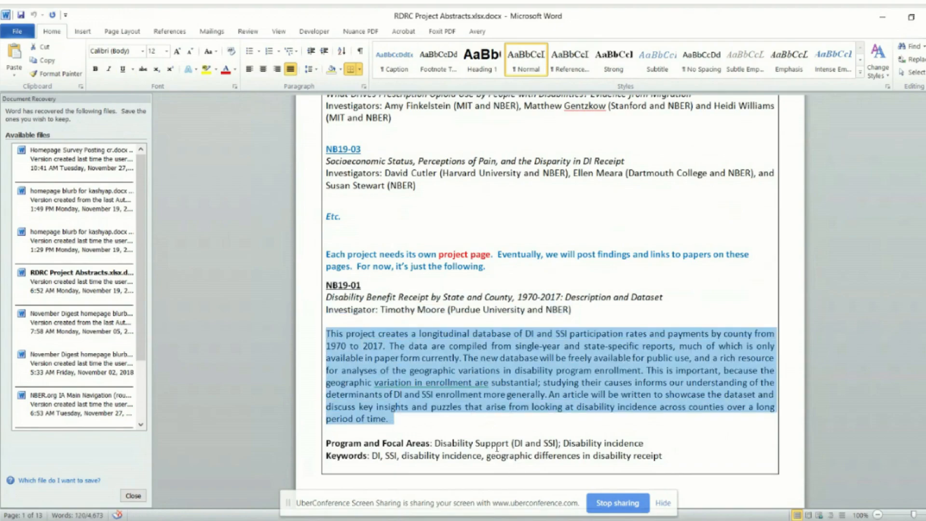
{"action": "left_click", "coordinate": [387, 434]}
{"action": "left_click_drag", "start_coordinate": [324, 443], "coordinate": [722, 474]}
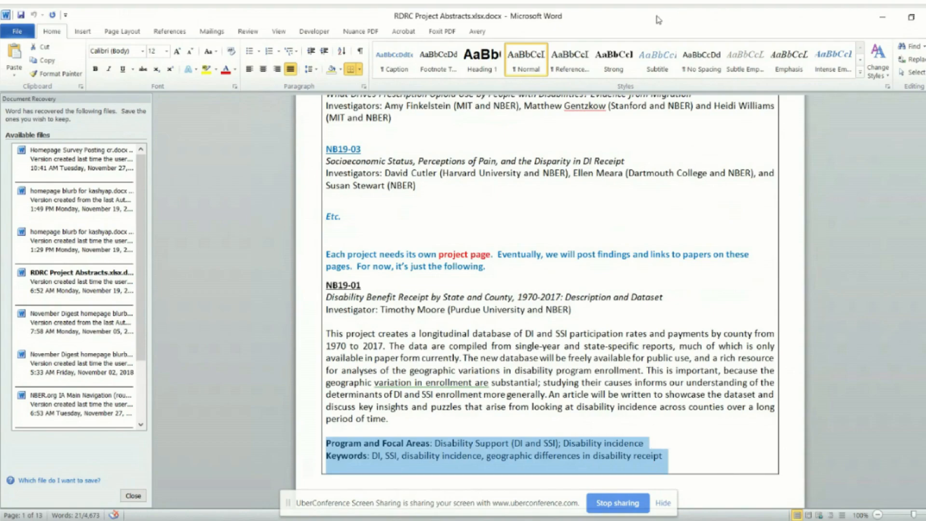
Return to the NB19-01 edit form in the browser and try to save it
{"action": "left_click_drag", "start_coordinate": [657, 19], "coordinate": [1, 19]}
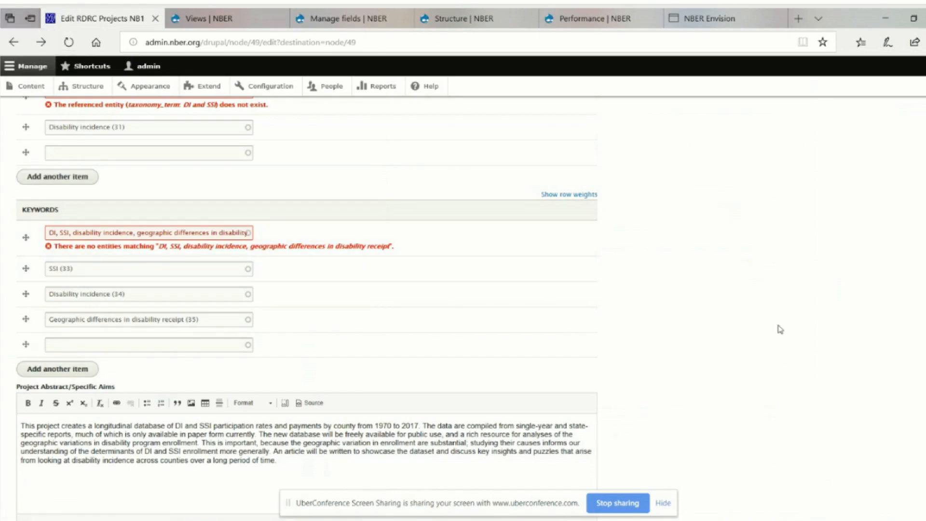
{"action": "scroll", "coordinate": [779, 330], "scroll_direction": "down", "scroll_amount": 3}
{"action": "left_click", "coordinate": [35, 467]}
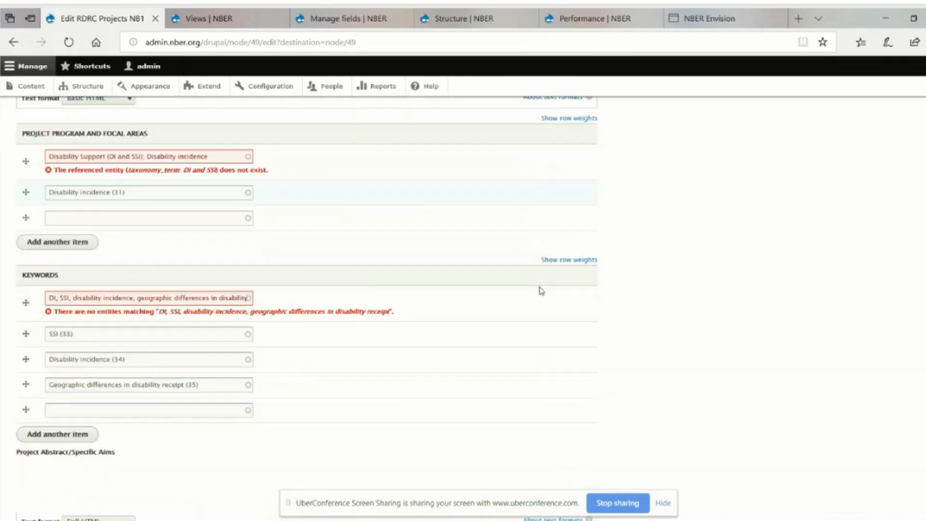
Clear the rejected first entries under Project Program and Focal Areas and under Keywords
{"action": "scroll", "coordinate": [539, 289], "scroll_direction": "down", "scroll_amount": 5}
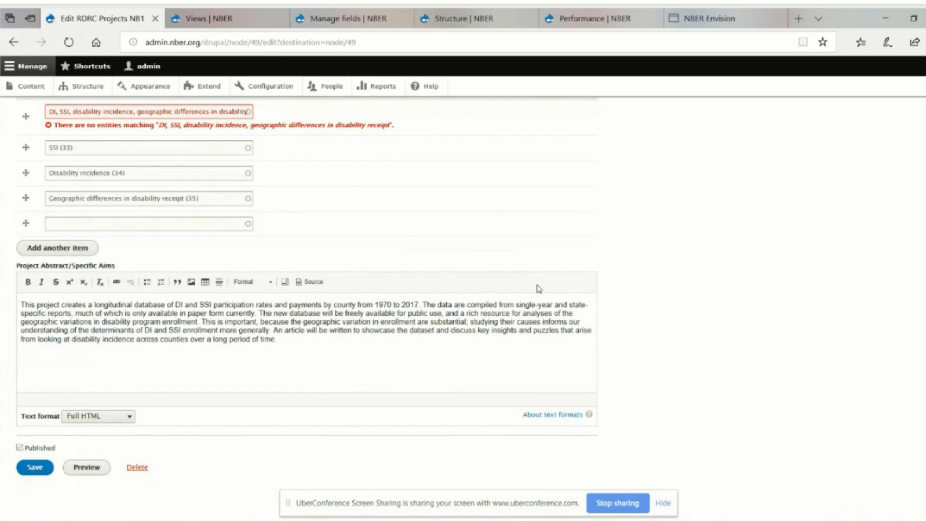
{"action": "scroll", "coordinate": [539, 289], "scroll_direction": "up", "scroll_amount": 4}
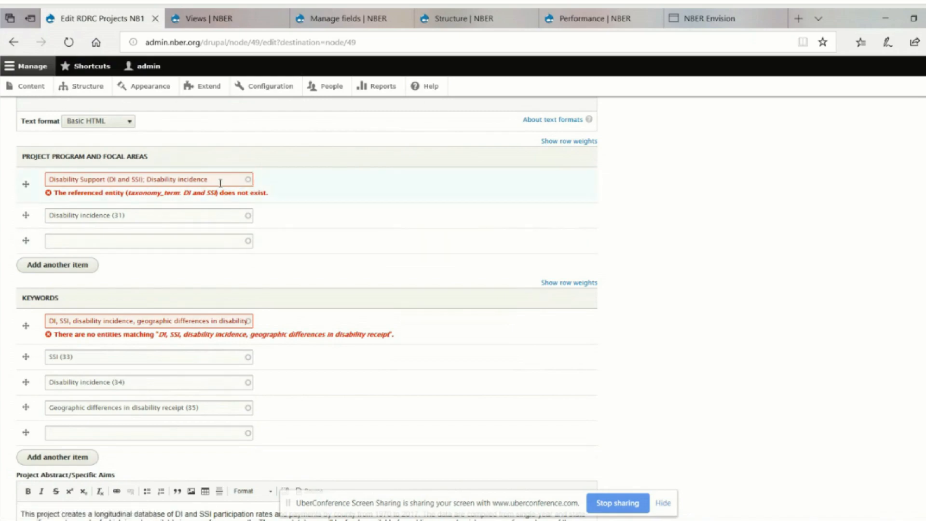
{"action": "left_click_drag", "start_coordinate": [222, 183], "coordinate": [42, 180]}
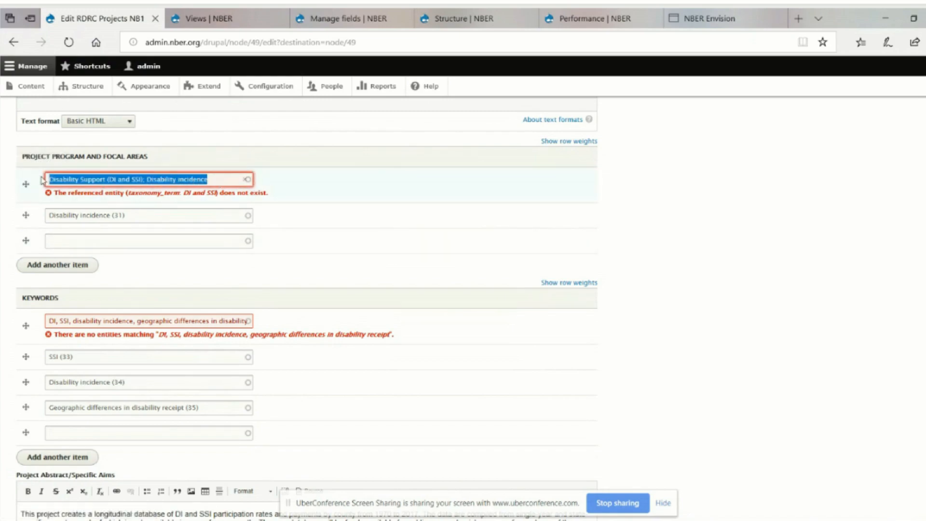
{"action": "key", "text": "BackSpace"}
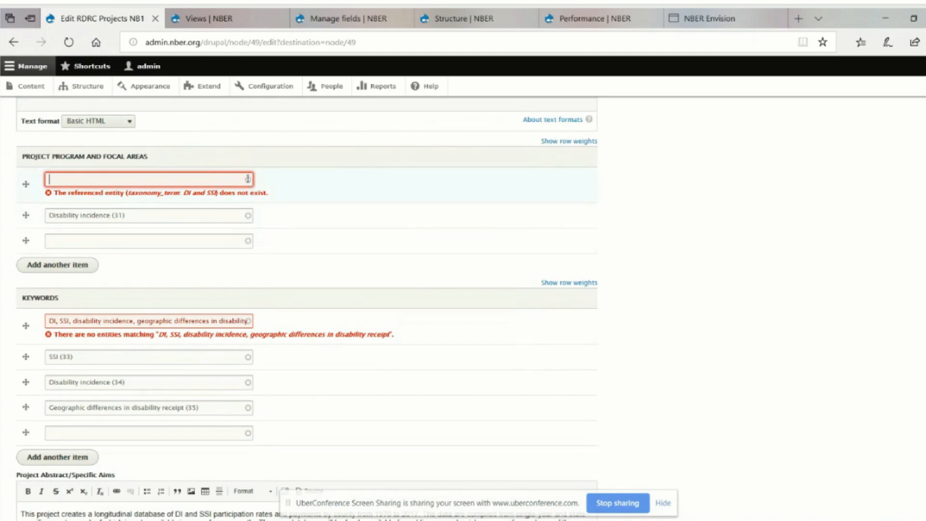
{"action": "left_click", "coordinate": [340, 217]}
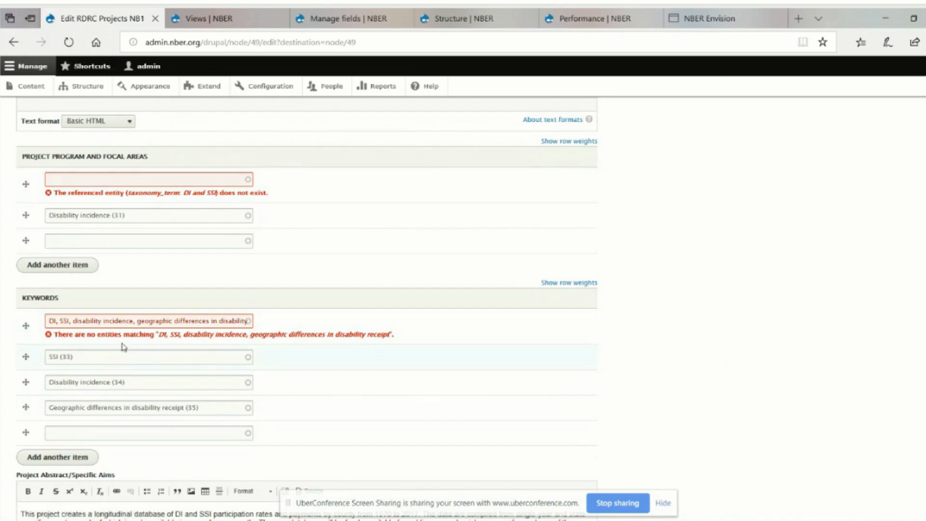
{"action": "left_click", "coordinate": [151, 316]}
{"action": "key", "text": "ctrl+a"}
{"action": "key", "text": "BackSpace"}
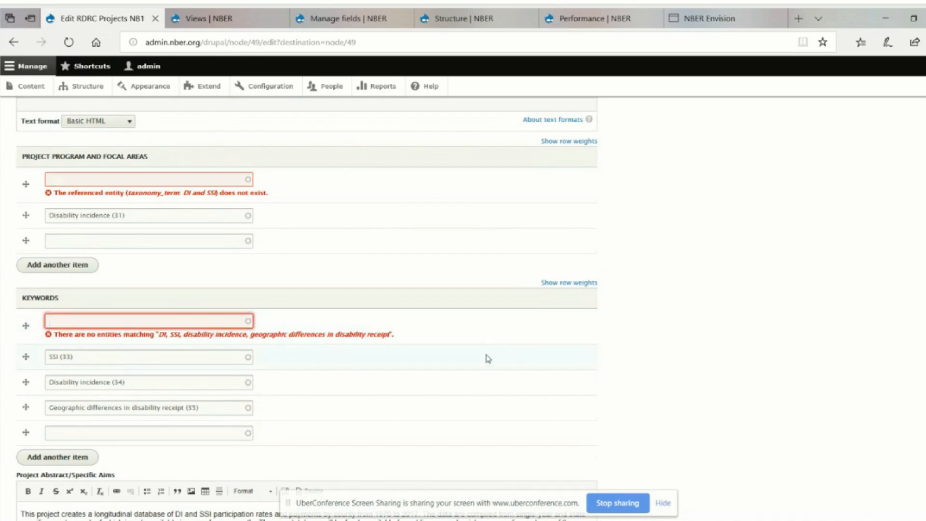
Try to save the NB19-01 form with the cleared entries and review its fields
{"action": "scroll", "coordinate": [489, 359], "scroll_direction": "down", "scroll_amount": 4}
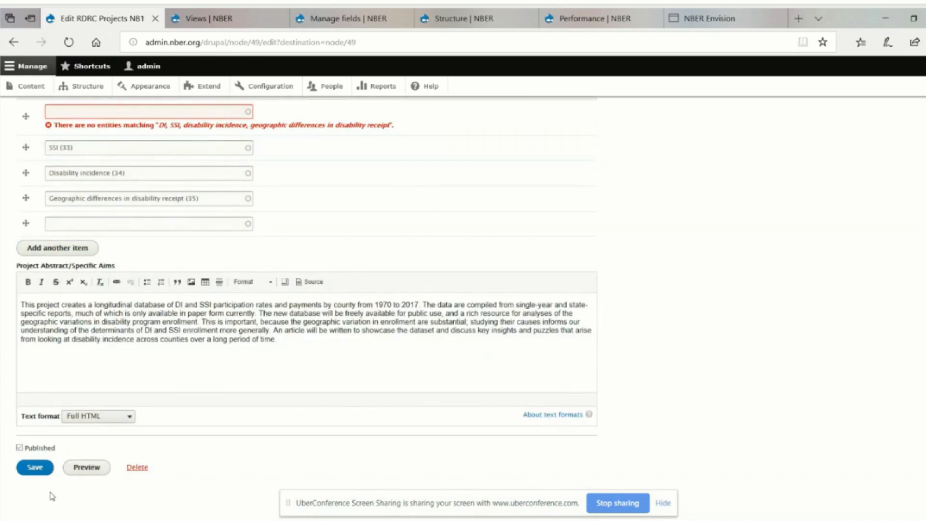
{"action": "left_click", "coordinate": [36, 470]}
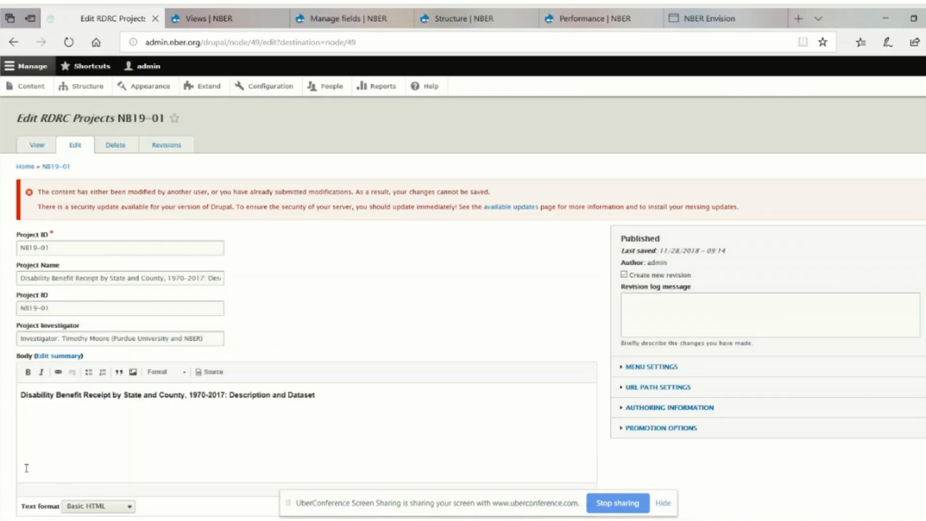
{"action": "scroll", "coordinate": [310, 371], "scroll_direction": "down", "scroll_amount": 15}
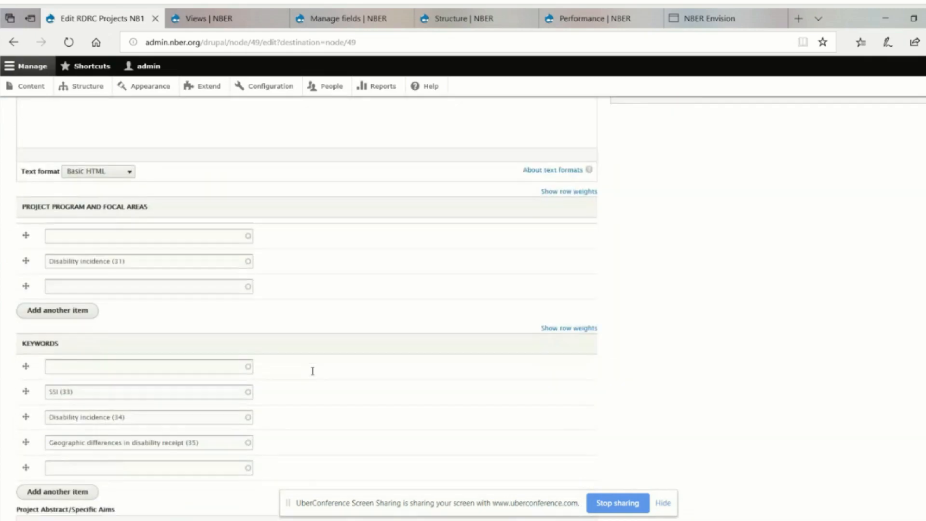
{"action": "scroll", "coordinate": [311, 372], "scroll_direction": "up", "scroll_amount": 15}
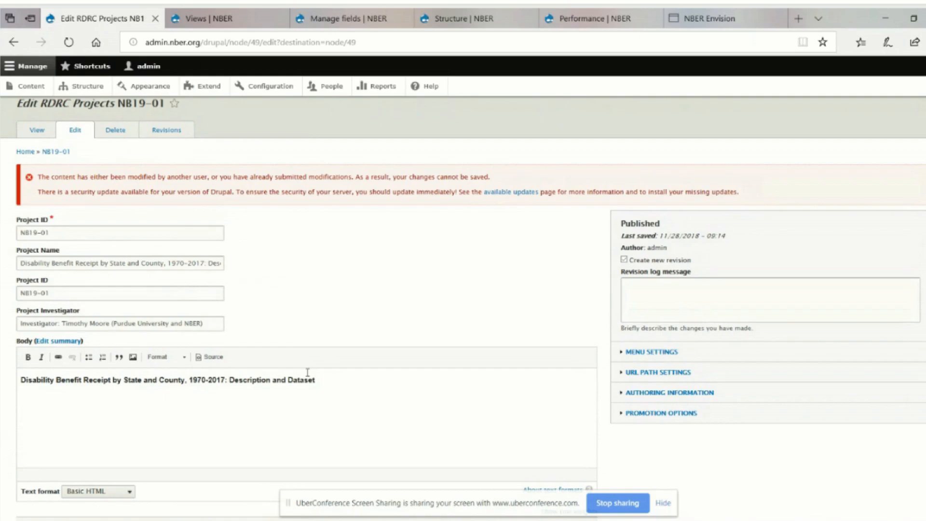
Look through the open Views, Manage fields, Structure and Performance pages, return to the Configuration page and reload it
{"action": "left_click", "coordinate": [220, 19]}
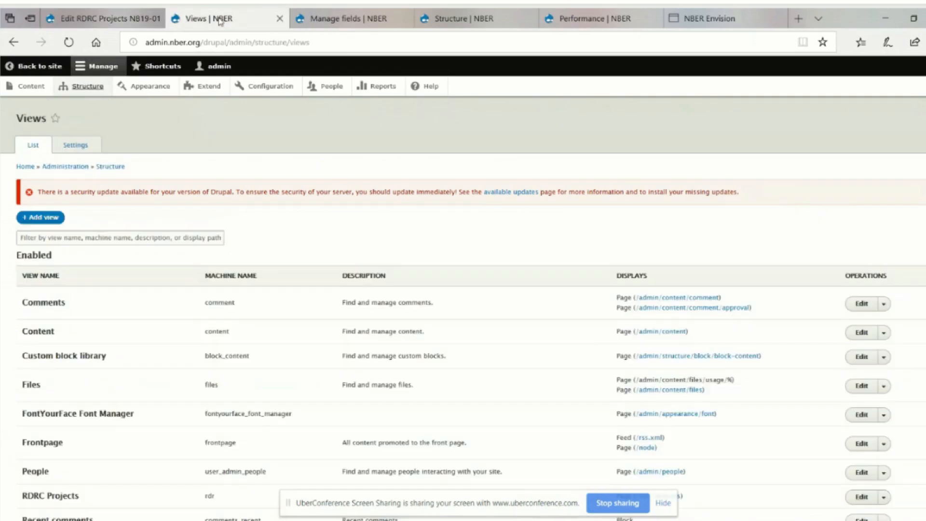
{"action": "left_click", "coordinate": [340, 19]}
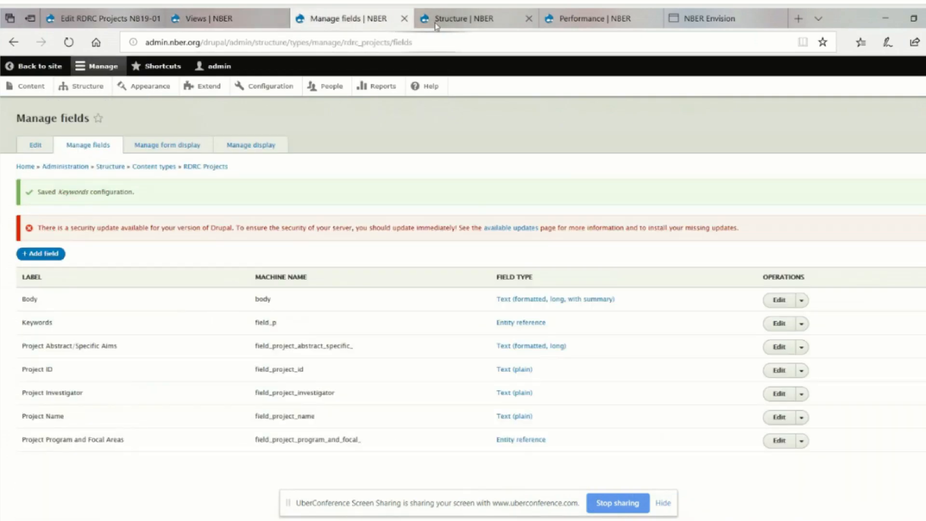
{"action": "left_click", "coordinate": [453, 22]}
{"action": "left_click", "coordinate": [584, 20]}
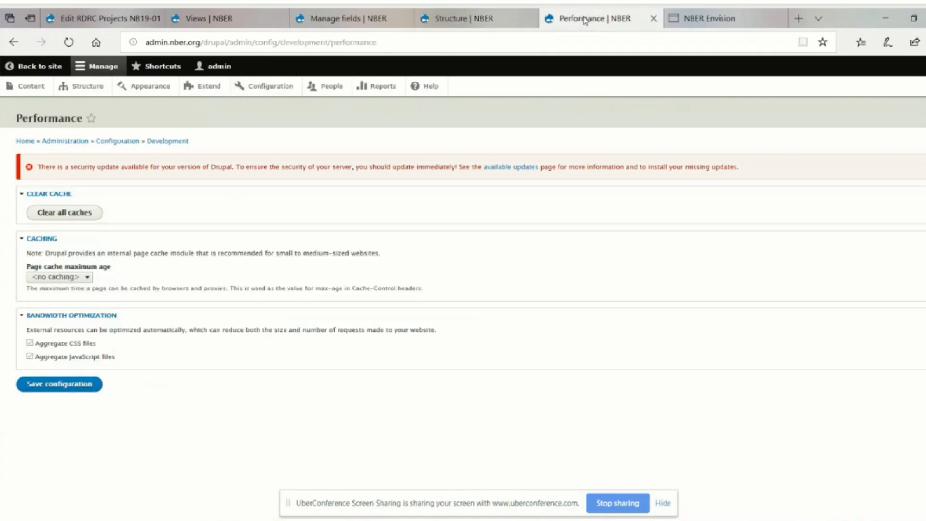
{"action": "left_click", "coordinate": [14, 44]}
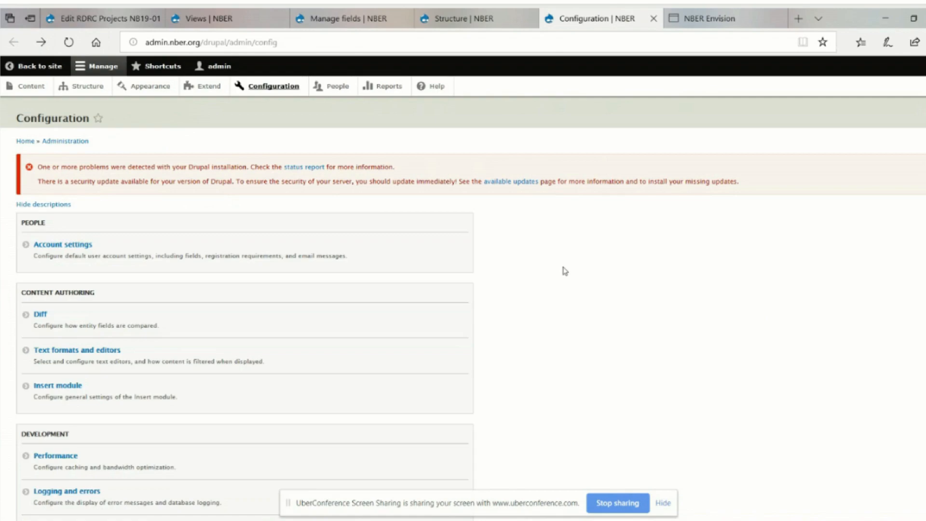
{"action": "left_click", "coordinate": [69, 43]}
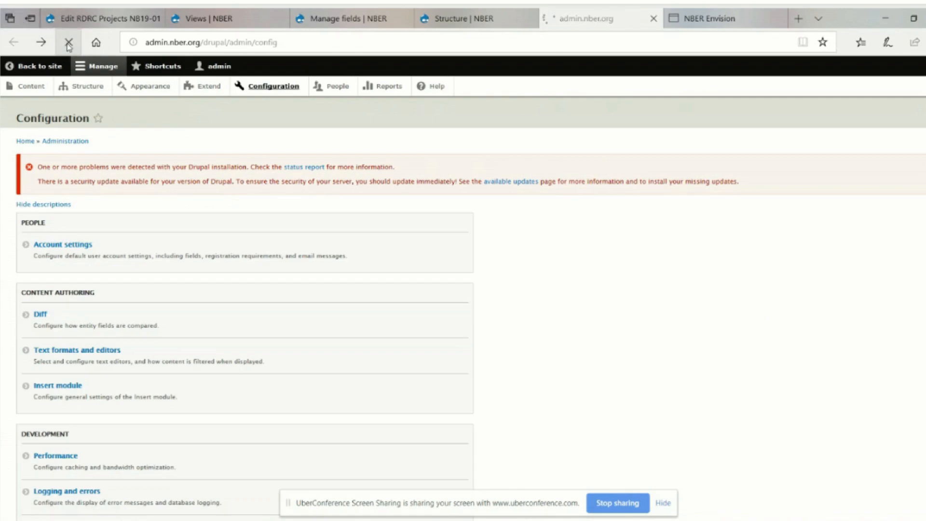
Reload the NB19-01 edit form, resubmitting its data, and review the fields down to the abstract
{"action": "left_click", "coordinate": [72, 19]}
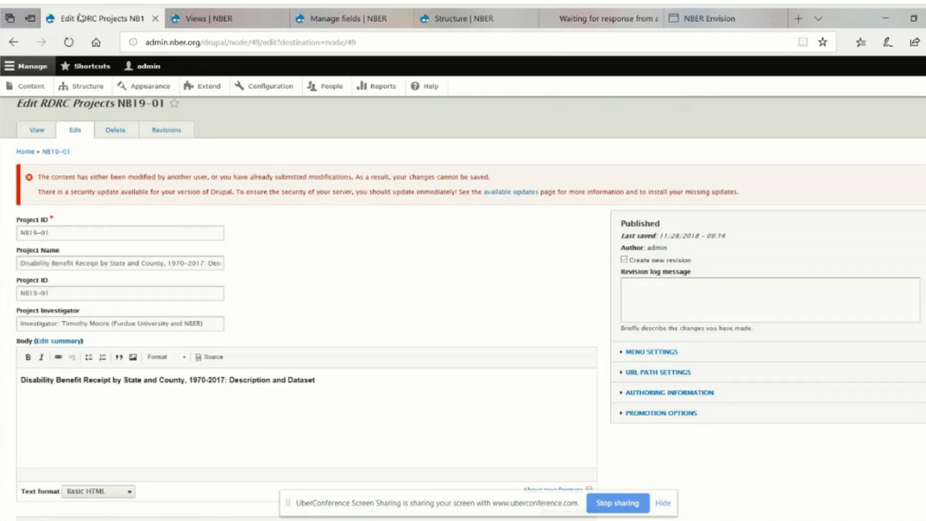
{"action": "left_click", "coordinate": [73, 50]}
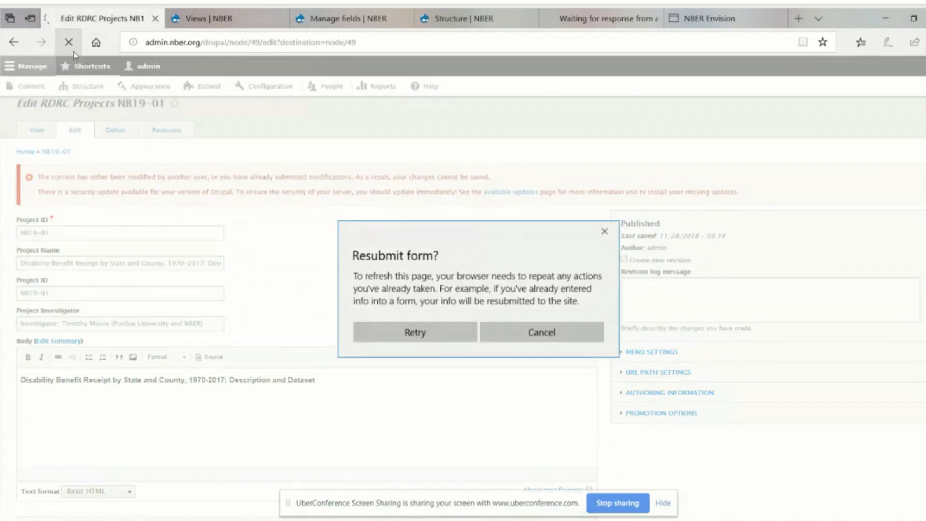
{"action": "left_click", "coordinate": [418, 332]}
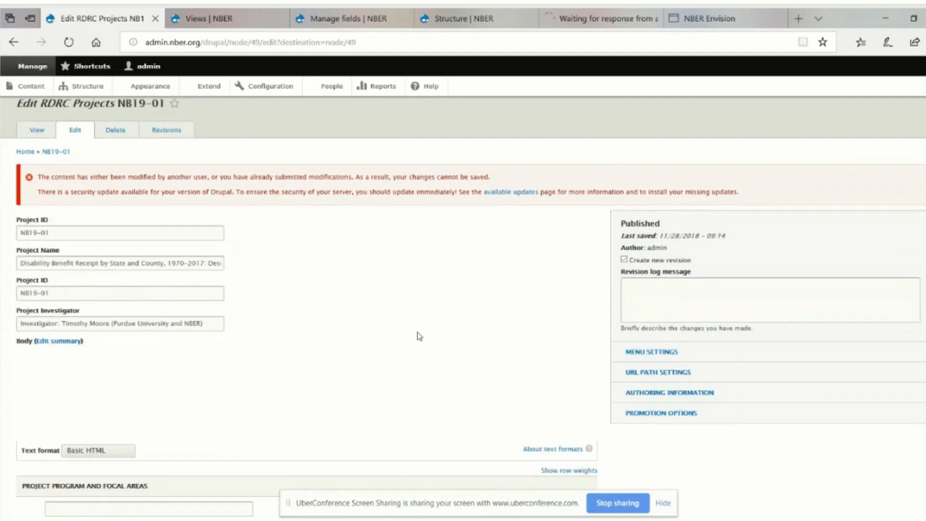
{"action": "scroll", "coordinate": [387, 358], "scroll_direction": "down", "scroll_amount": 10}
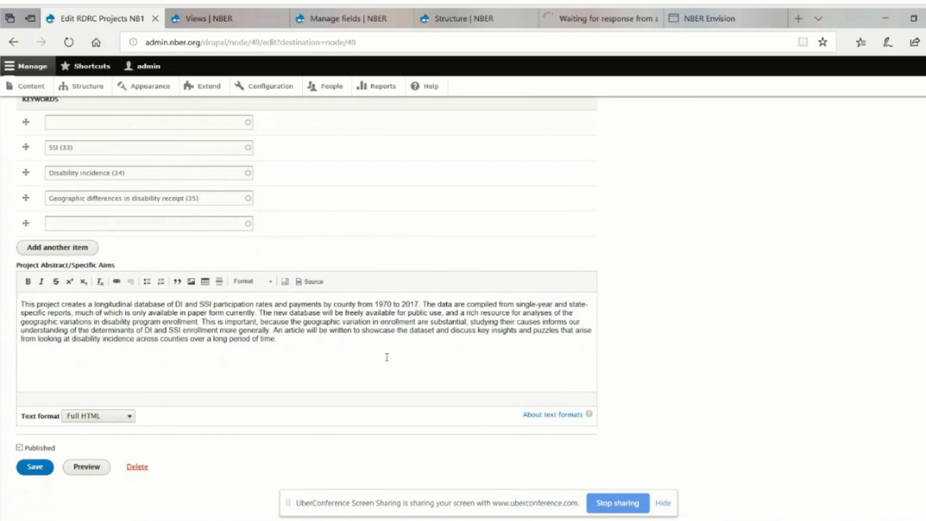
Leave the NB19-01 edit form and open the project's public page
{"action": "left_click", "coordinate": [238, 19]}
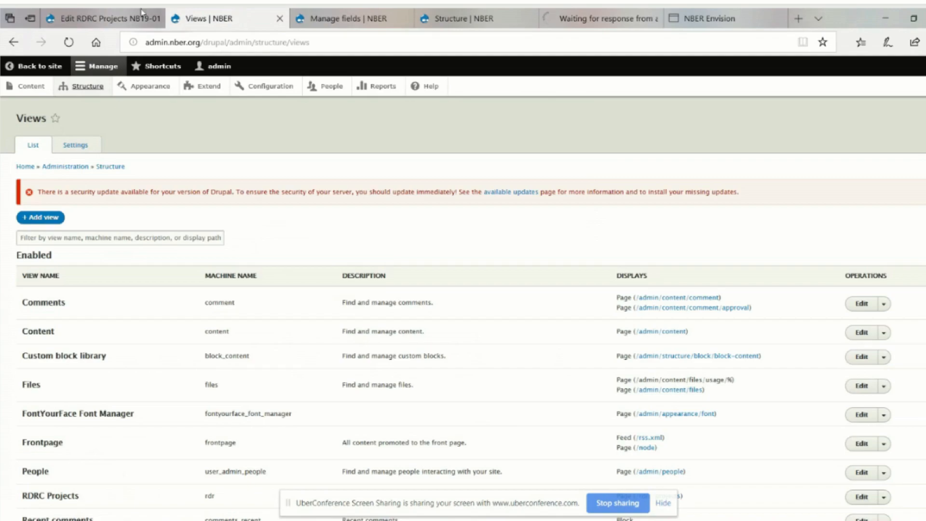
{"action": "left_click", "coordinate": [102, 18]}
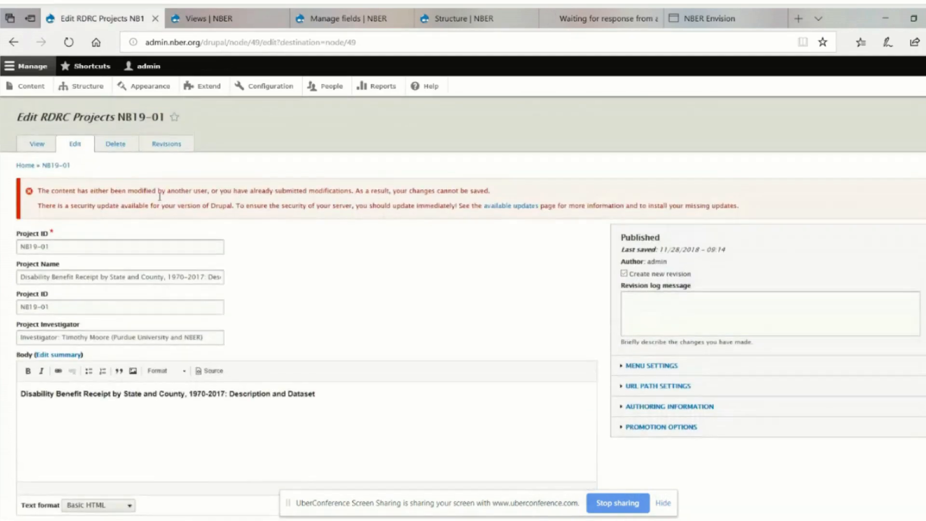
{"action": "left_click", "coordinate": [37, 144]}
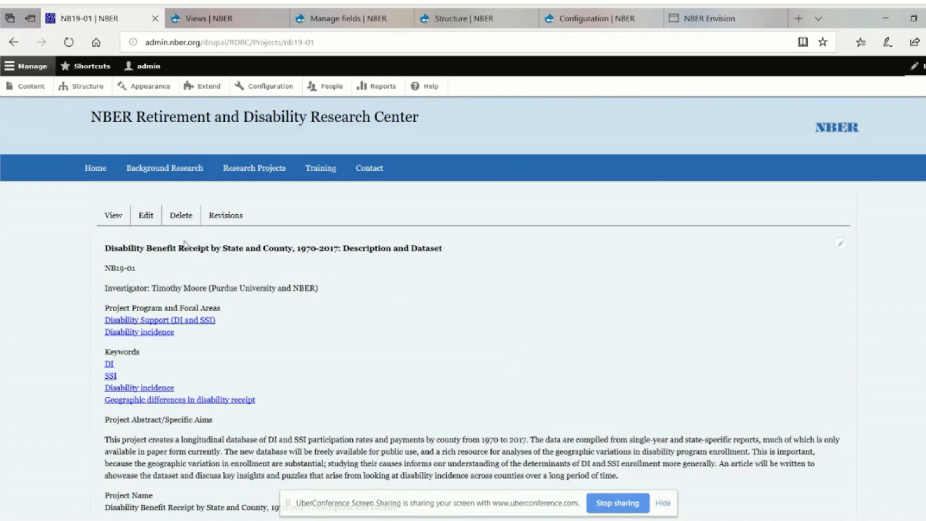
Open the NB19-01 edit form, review its fields down to the abstract, and return to the public page
{"action": "left_click", "coordinate": [146, 217]}
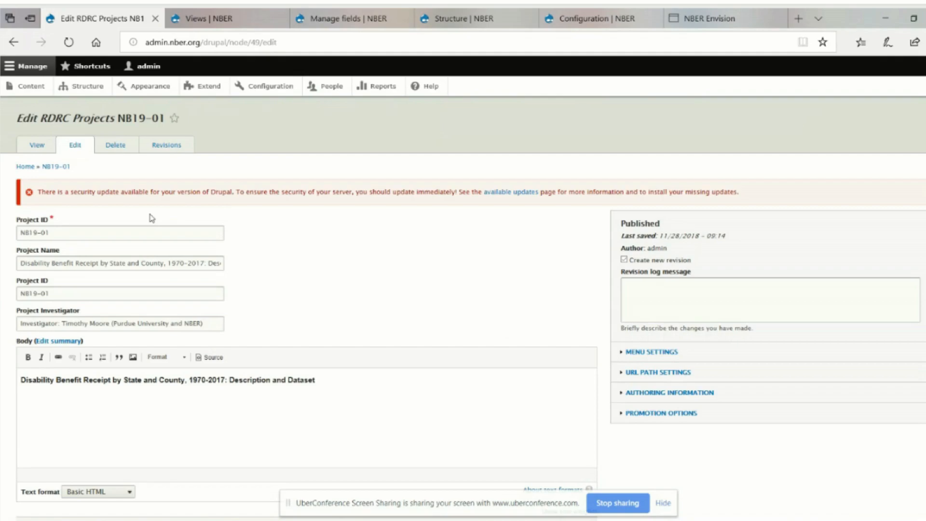
{"action": "scroll", "coordinate": [351, 304], "scroll_direction": "down", "scroll_amount": 10}
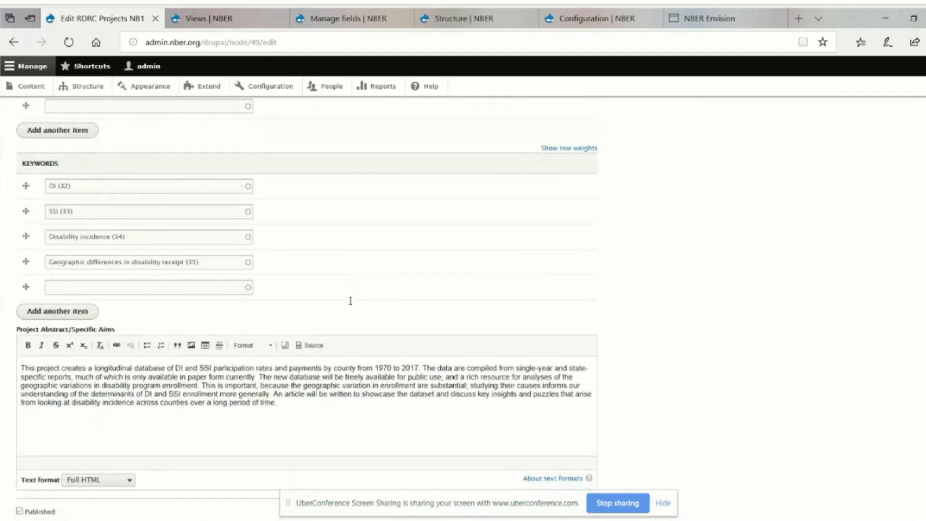
{"action": "scroll", "coordinate": [350, 306], "scroll_direction": "up", "scroll_amount": 10}
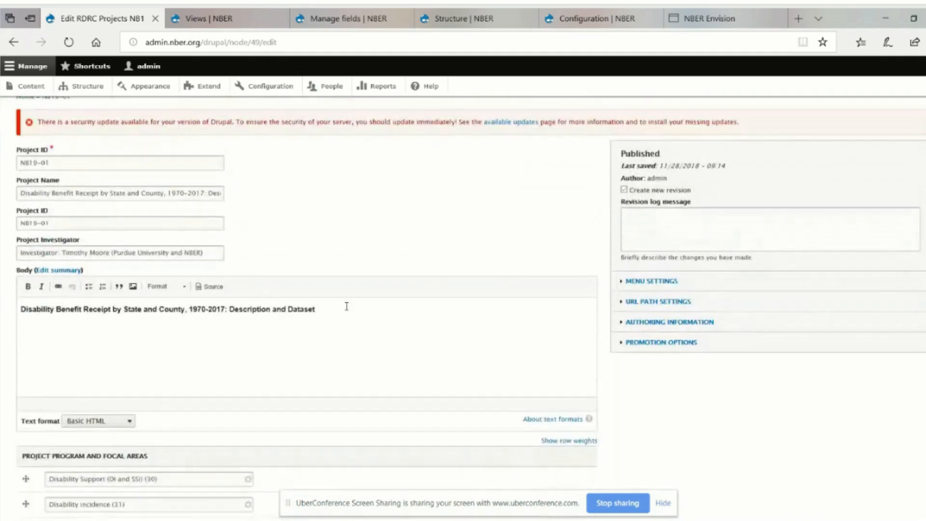
{"action": "left_click", "coordinate": [13, 43]}
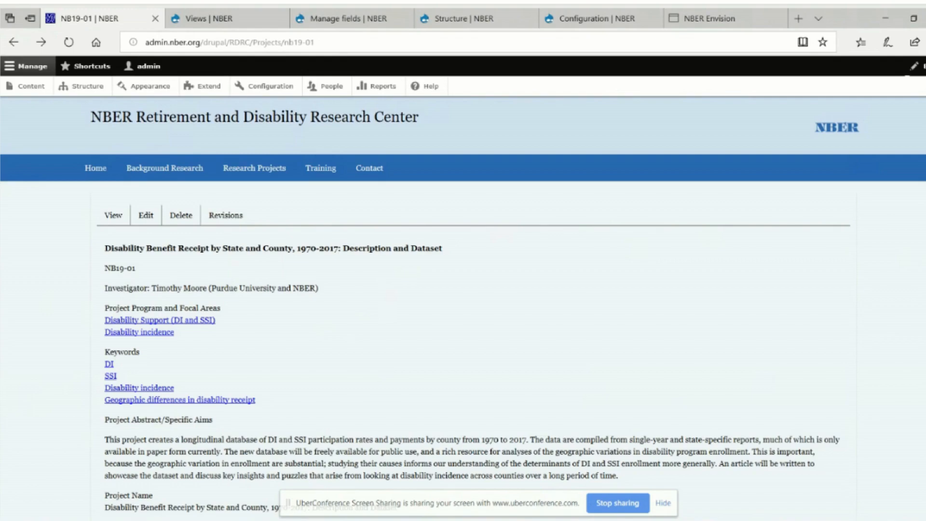
Switch to the RDRC Project Abstracts document in Word, review the NB19-01 abstract and focal areas layout, and return to the browser
{"action": "left_click_drag", "start_coordinate": [925, 9], "coordinate": [158, 8]}
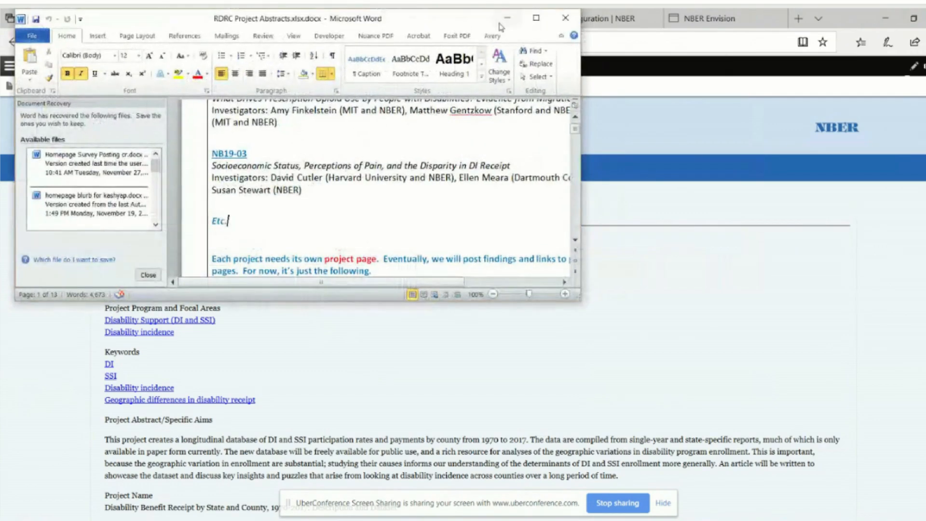
{"action": "left_click", "coordinate": [534, 20]}
{"action": "scroll", "coordinate": [472, 278], "scroll_direction": "down", "scroll_amount": 2}
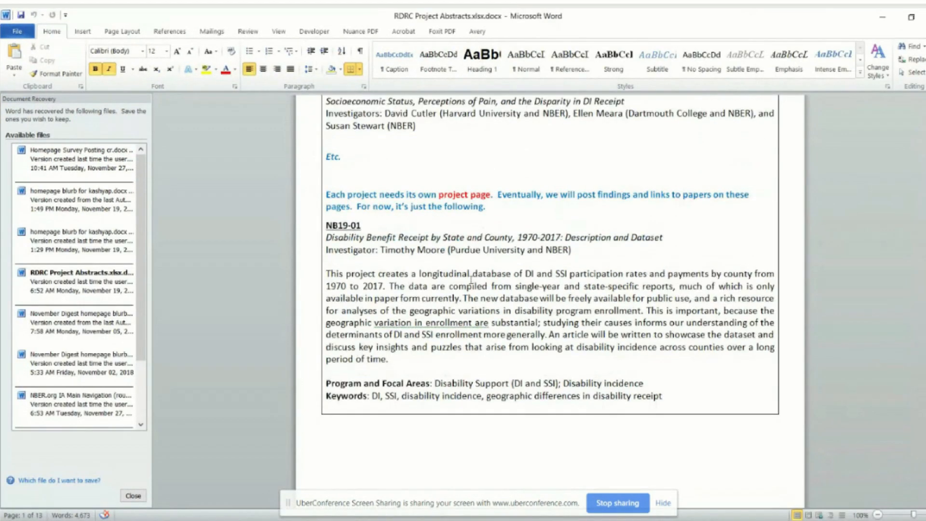
{"action": "left_click_drag", "start_coordinate": [326, 383], "coordinate": [384, 382]}
{"action": "left_click_drag", "start_coordinate": [326, 273], "coordinate": [400, 347]}
{"action": "left_click_drag", "start_coordinate": [325, 382], "coordinate": [651, 383]}
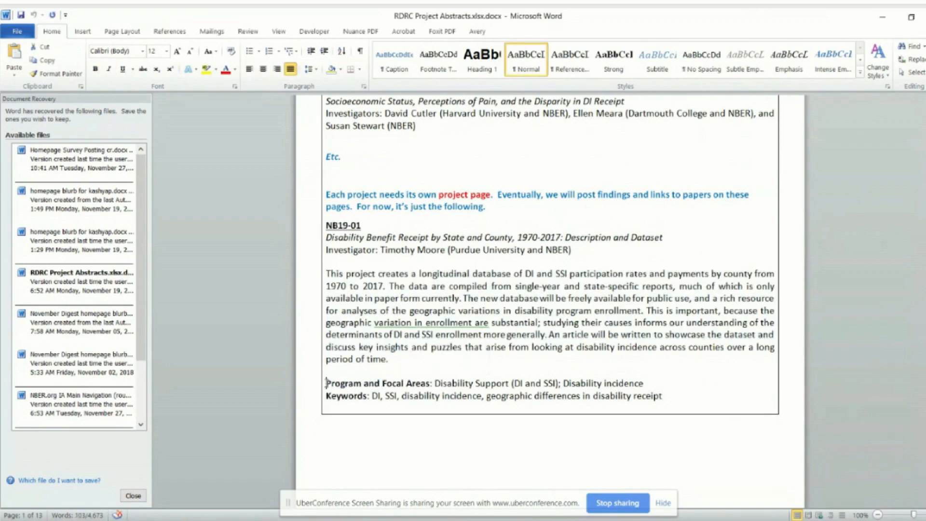
{"action": "left_click", "coordinate": [433, 383]}
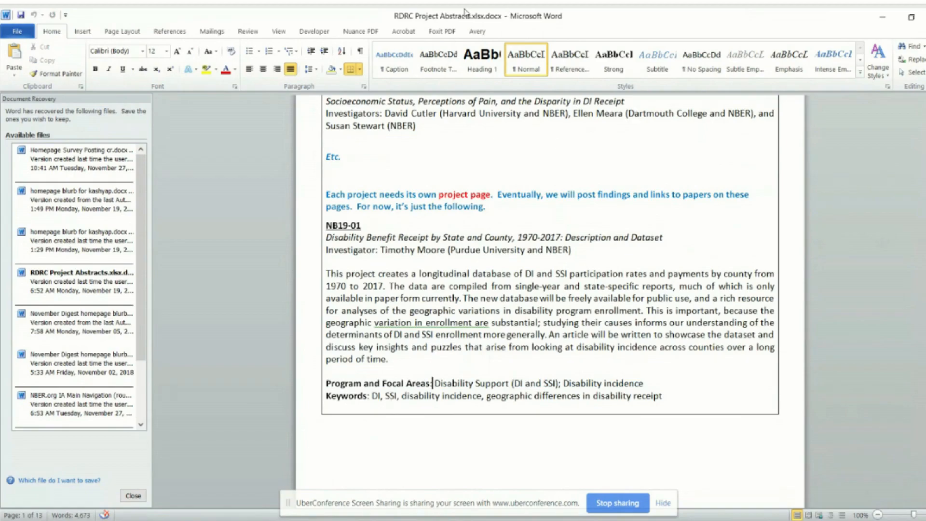
{"action": "left_click_drag", "start_coordinate": [518, 29], "coordinate": [925, 43]}
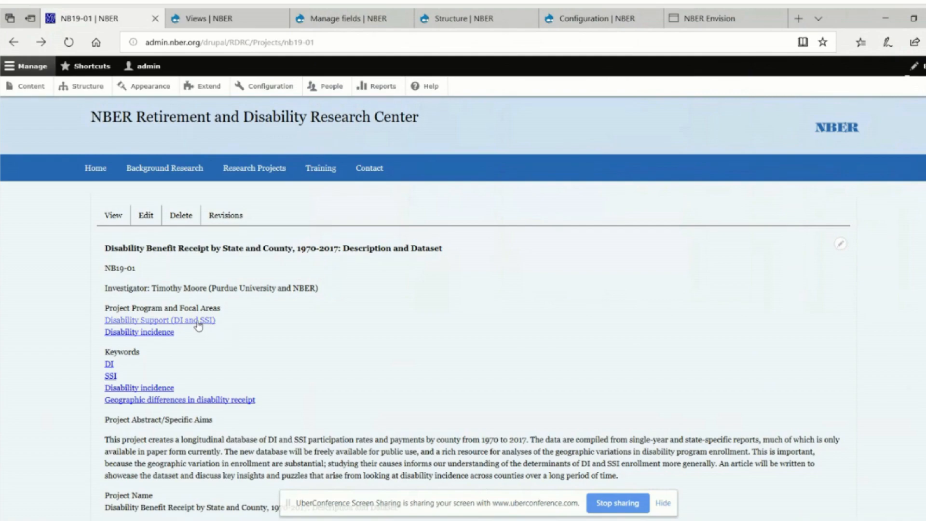
Open the Disability Support (DI and SSI) term from the project page and look through its listing
{"action": "left_click", "coordinate": [198, 325]}
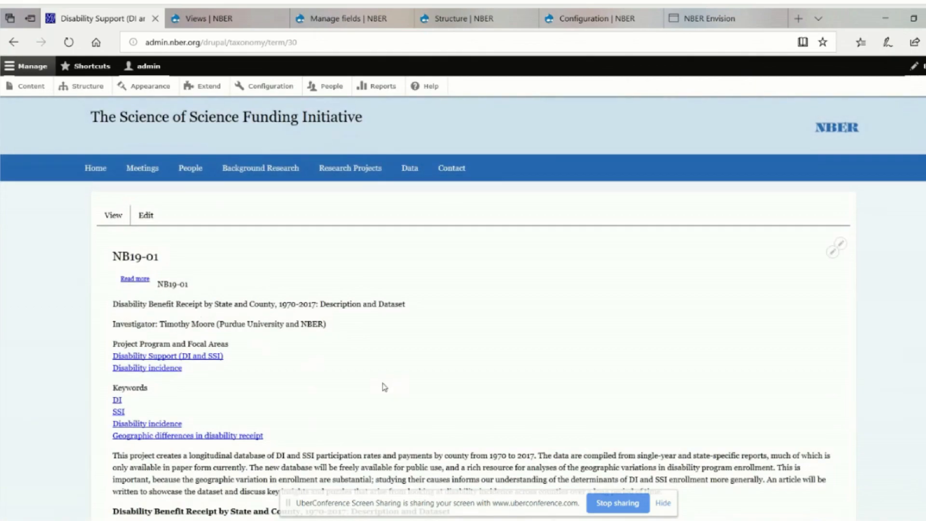
{"action": "scroll", "coordinate": [383, 384], "scroll_direction": "down", "scroll_amount": 3}
{"action": "scroll", "coordinate": [383, 384], "scroll_direction": "up", "scroll_amount": 3}
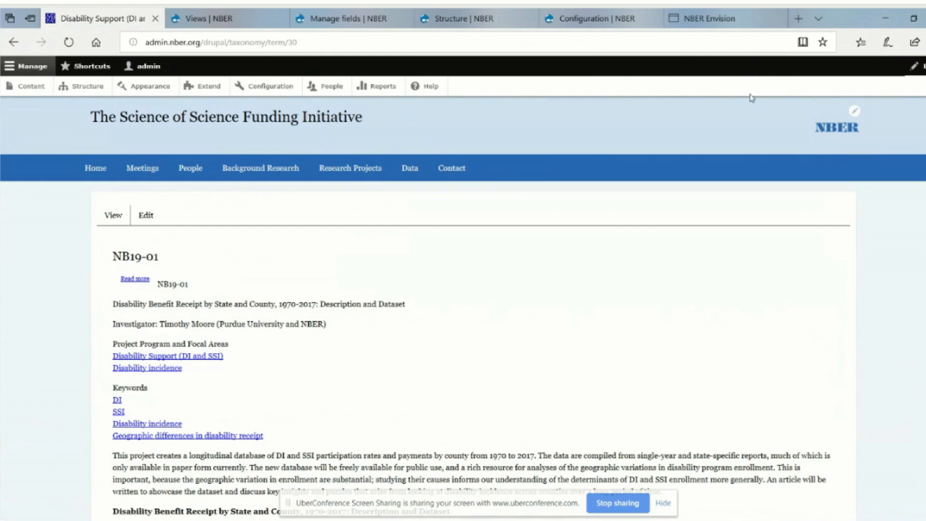
{"action": "left_click", "coordinate": [798, 19]}
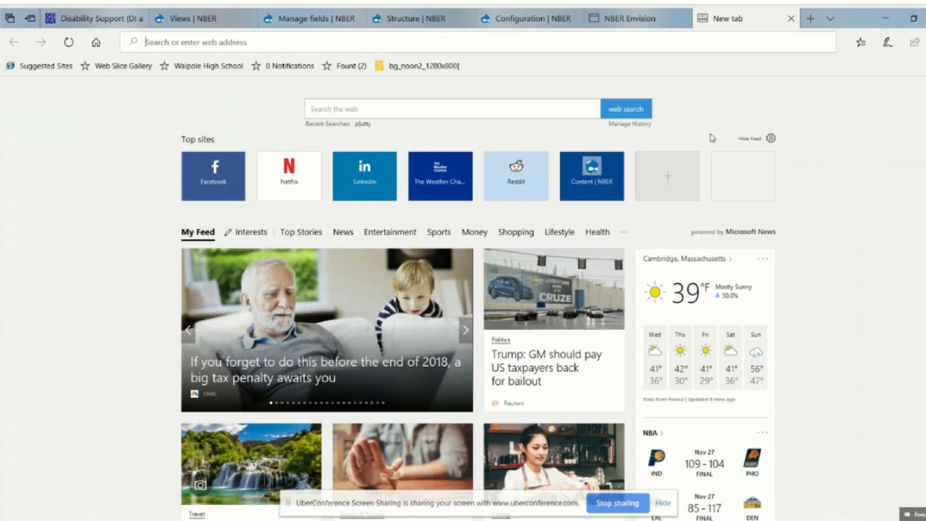
{"action": "left_click", "coordinate": [792, 19]}
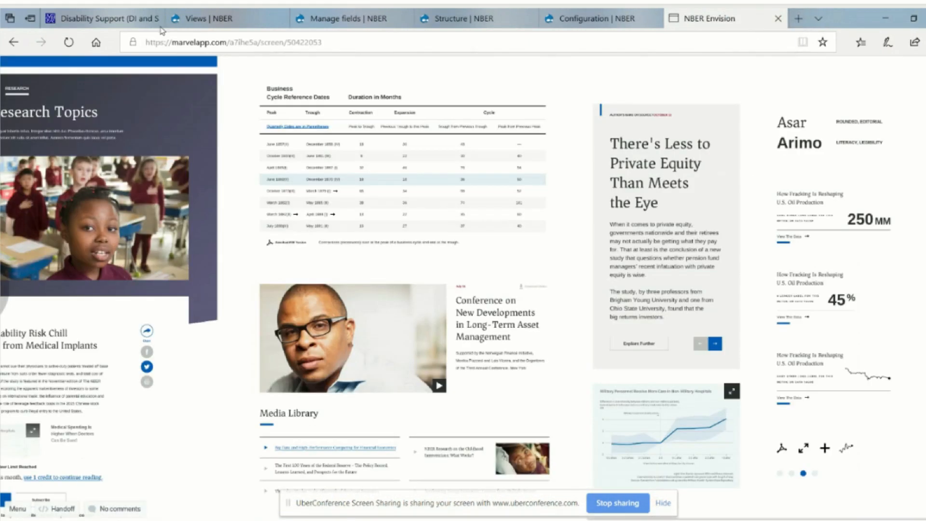
{"action": "left_click", "coordinate": [123, 22]}
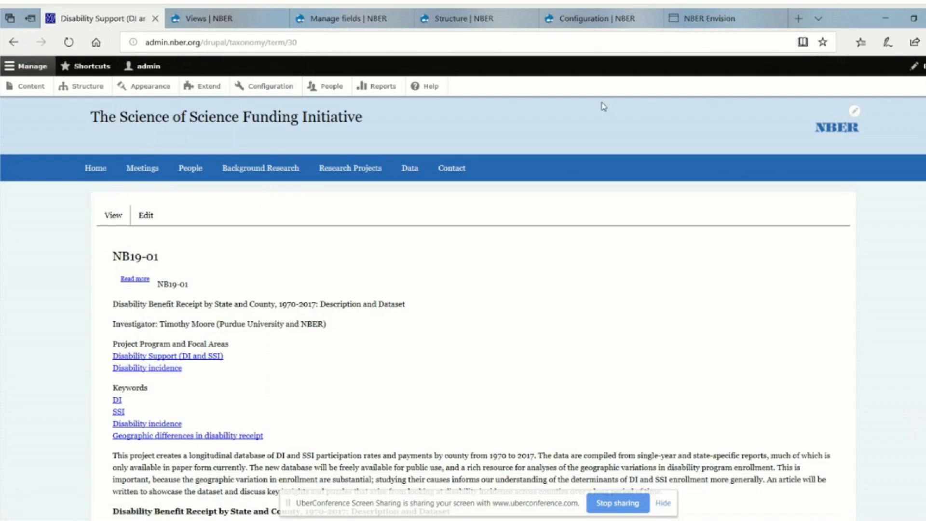
Open the display settings of the RDRC Projects content type in a separate browser tab and bring its field list into view
{"action": "middle_click", "coordinate": [94, 87]}
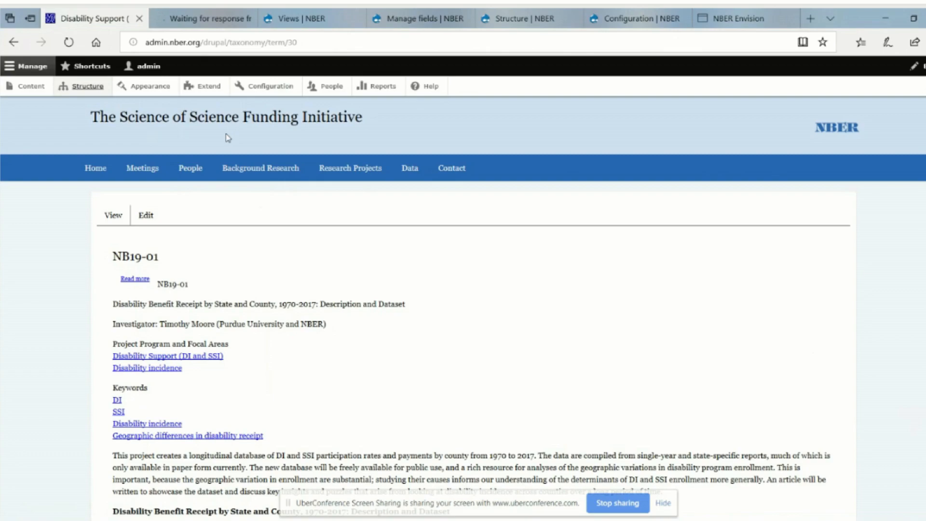
{"action": "left_click", "coordinate": [217, 19]}
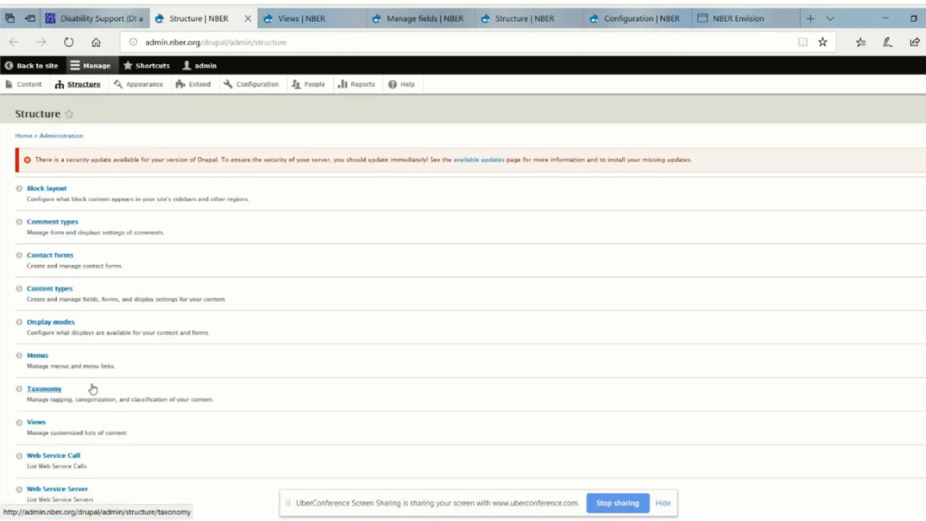
{"action": "left_click", "coordinate": [29, 290]}
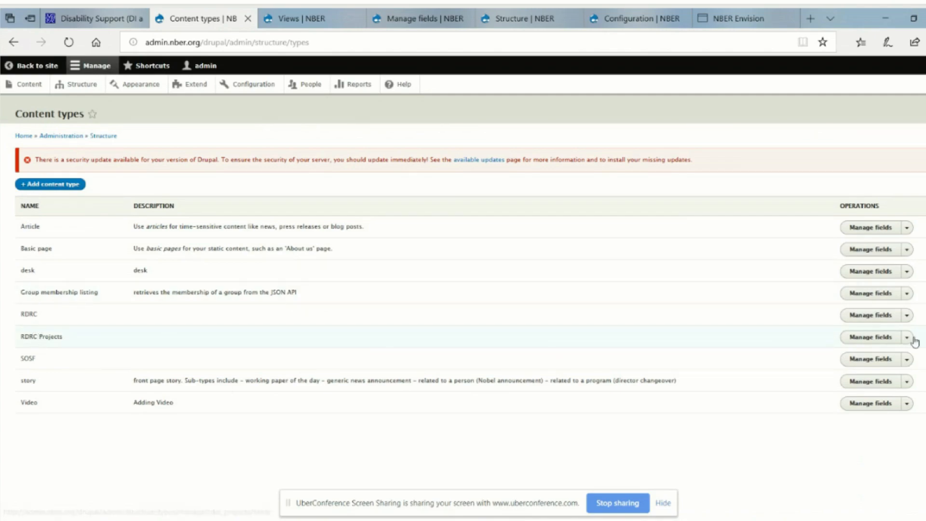
{"action": "left_click", "coordinate": [906, 338]}
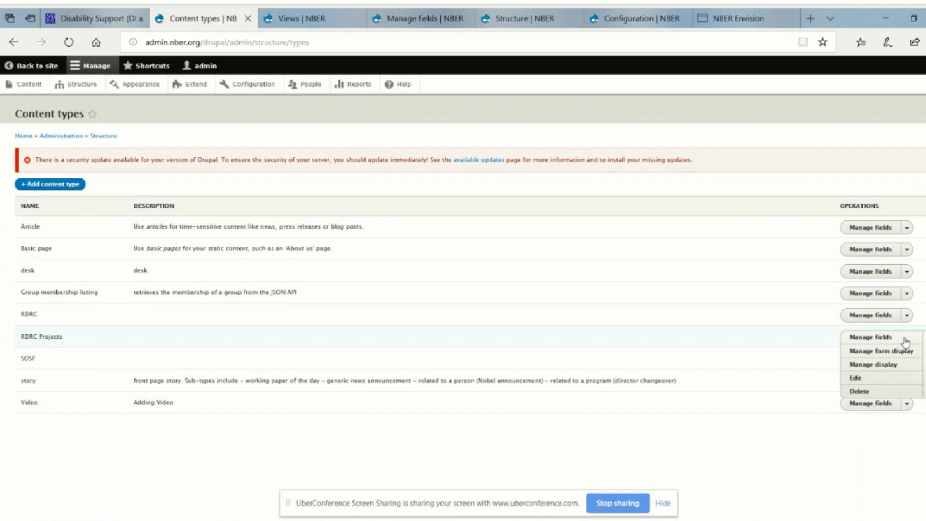
{"action": "left_click", "coordinate": [894, 365]}
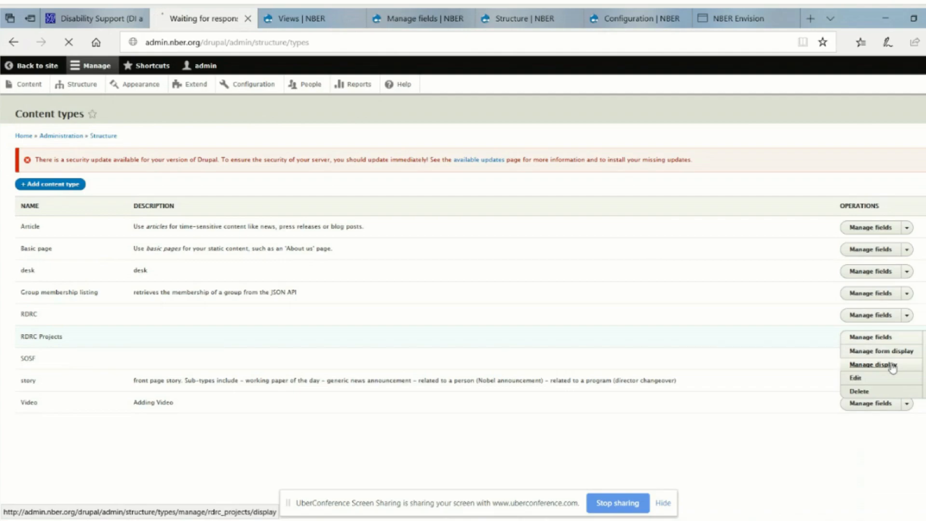
{"action": "scroll", "coordinate": [542, 400], "scroll_direction": "down", "scroll_amount": 3}
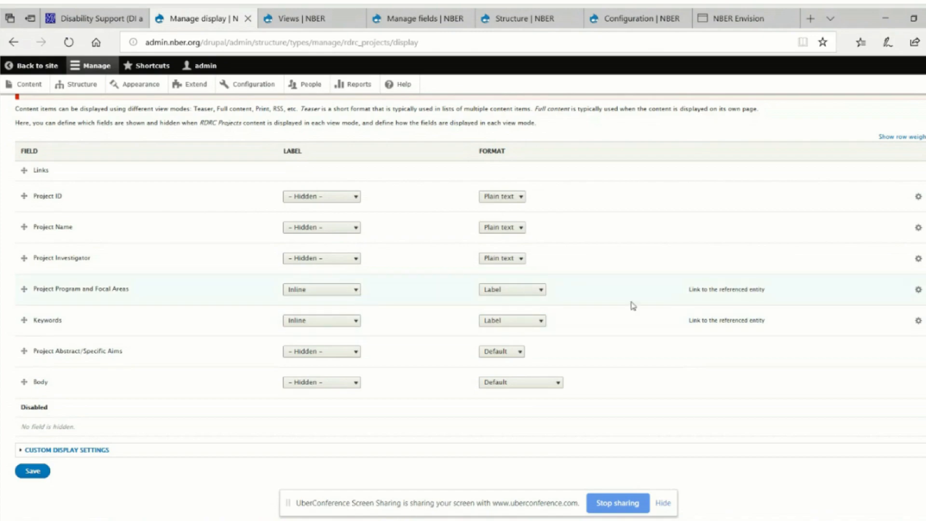
Try to turn off linking the label to the referenced entity for the Project Program and Focal Areas field
{"action": "left_click", "coordinate": [918, 289]}
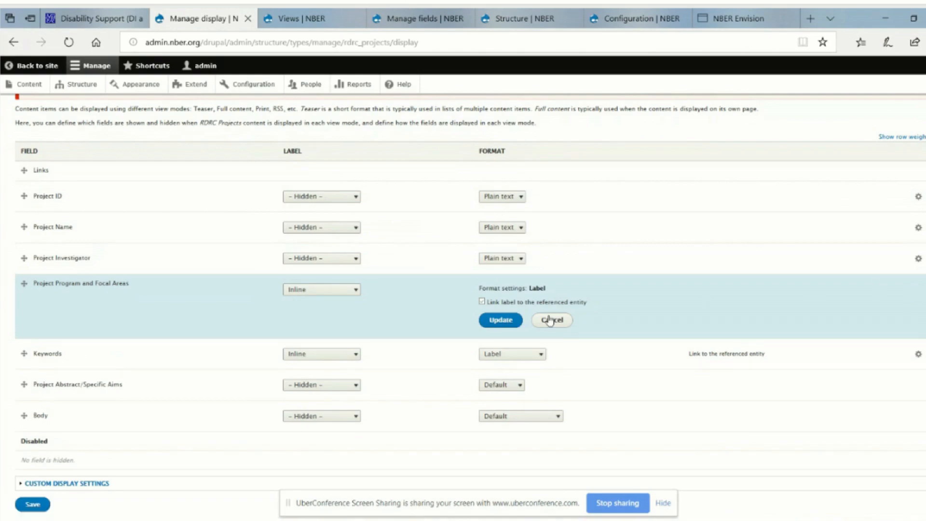
{"action": "left_click", "coordinate": [482, 304]}
{"action": "left_click", "coordinate": [501, 320]}
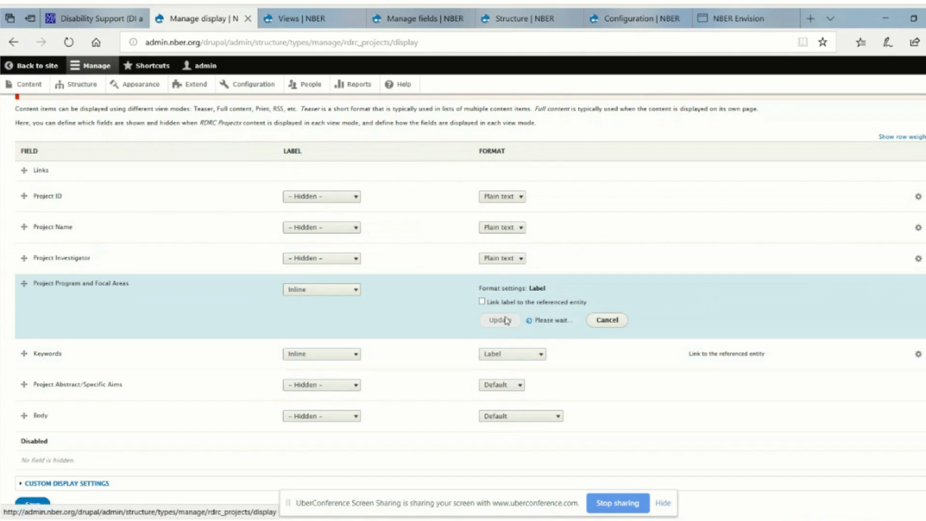
Try to turn off linking the Keywords label to the referenced entity and save the display settings
{"action": "left_click", "coordinate": [918, 353]}
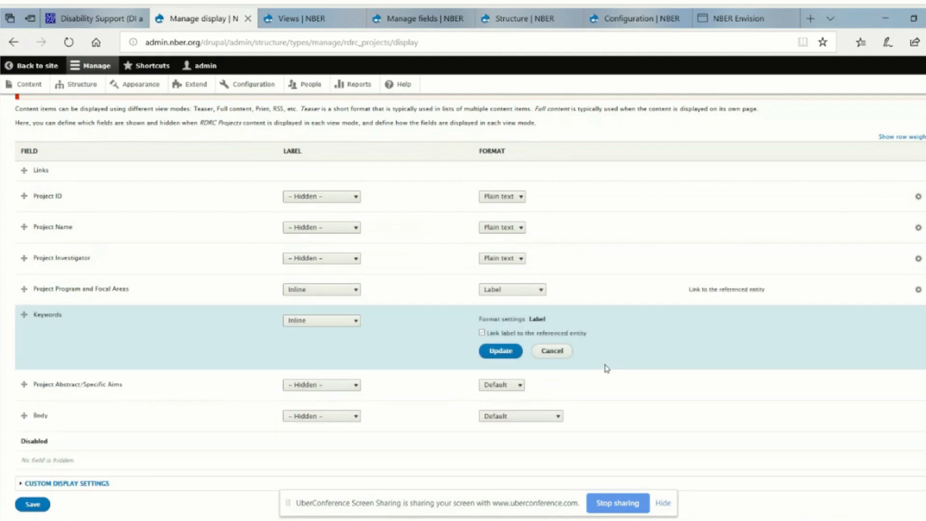
{"action": "left_click", "coordinate": [501, 350]}
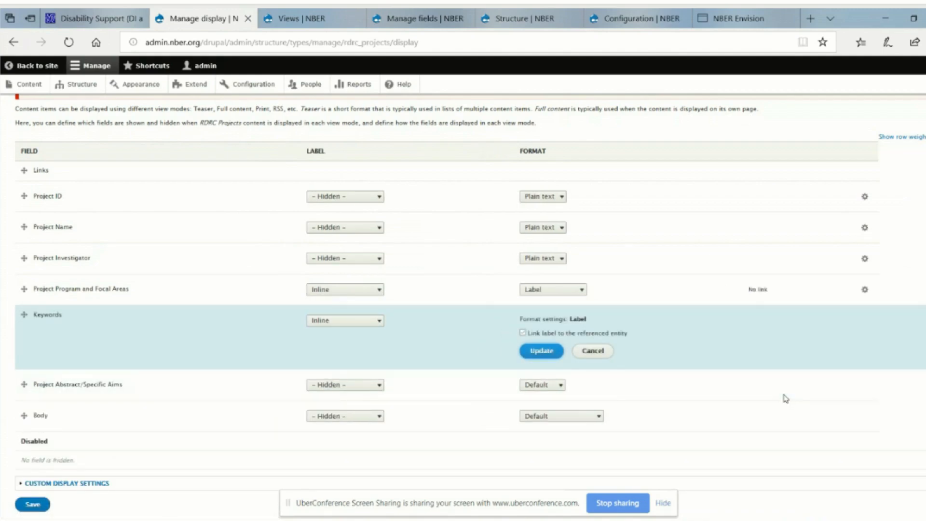
{"action": "left_click", "coordinate": [522, 332]}
{"action": "left_click", "coordinate": [540, 351]}
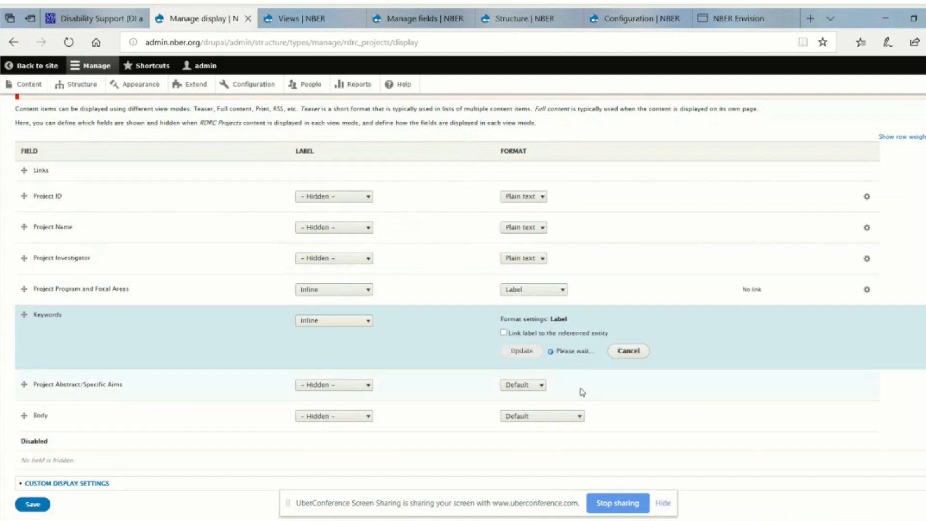
{"action": "scroll", "coordinate": [578, 393], "scroll_direction": "down", "scroll_amount": 1}
{"action": "left_click", "coordinate": [37, 472]}
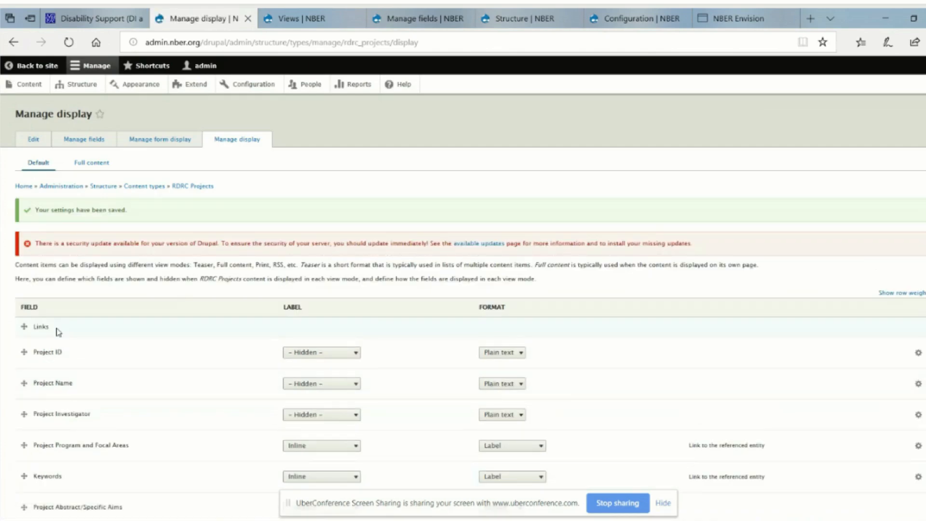
Go back to the NB19-01 public page, reload it to check the focal area and keyword links, and open its edit form
{"action": "left_click", "coordinate": [87, 20]}
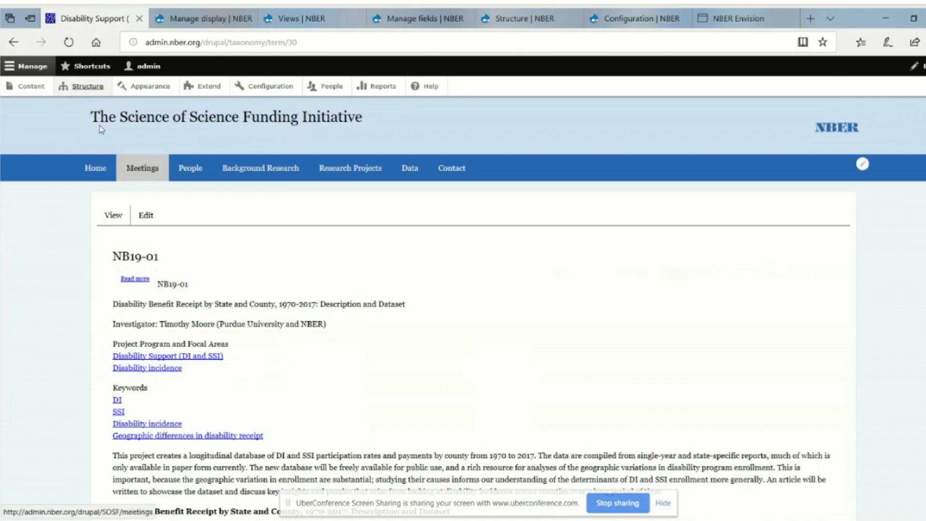
{"action": "left_click", "coordinate": [13, 41]}
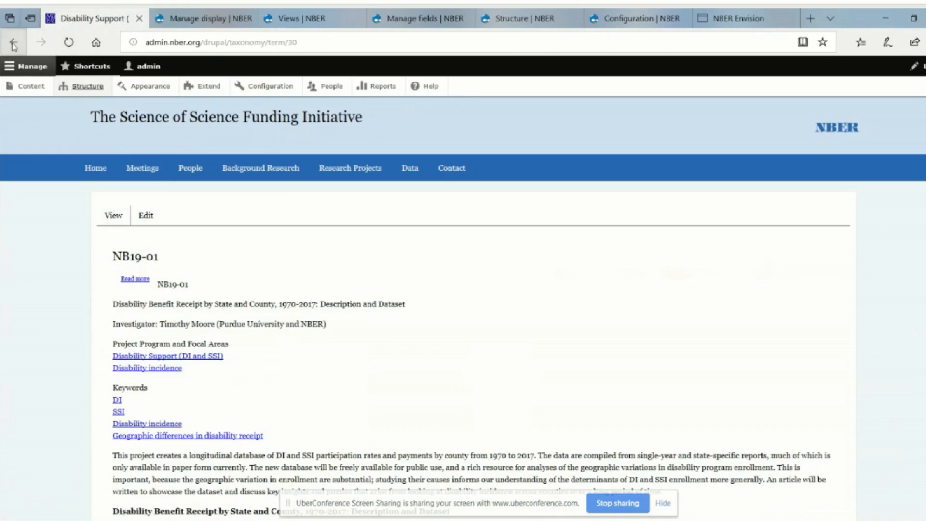
{"action": "left_click", "coordinate": [68, 42]}
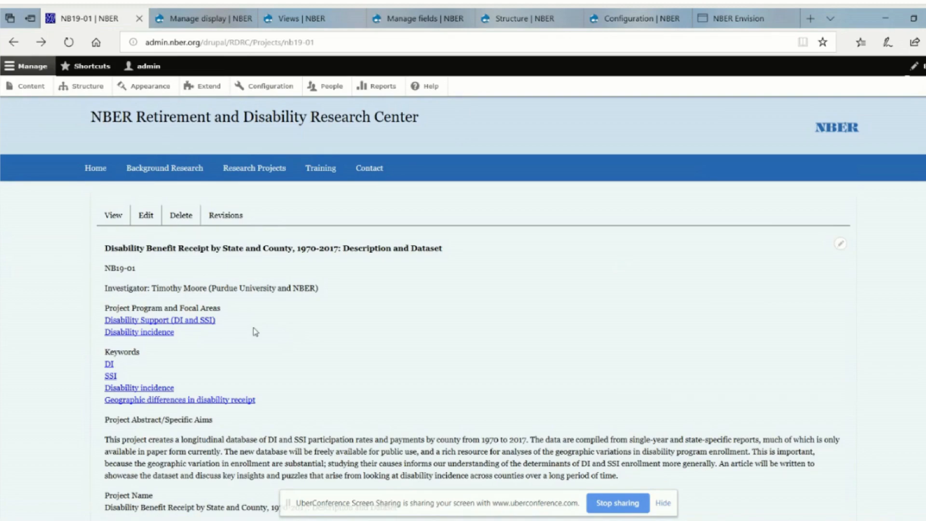
{"action": "left_click", "coordinate": [144, 219]}
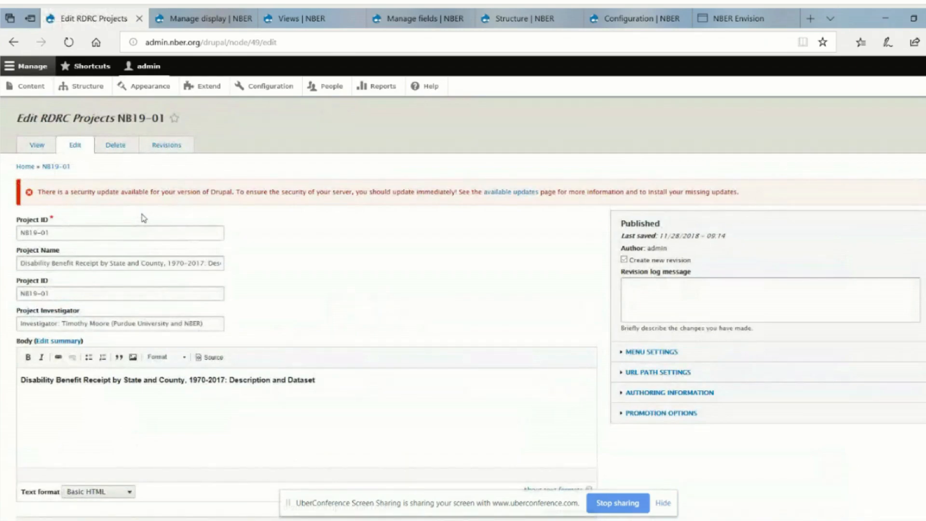
In the RDRC Projects display settings, turn off linking the Project Program and Focal Areas label to the referenced entity, and save
{"action": "left_click", "coordinate": [200, 19]}
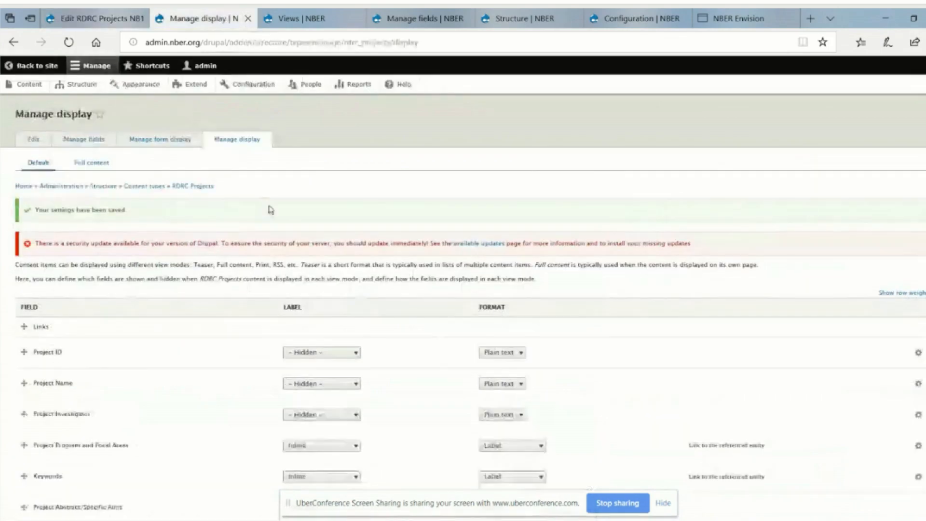
{"action": "scroll", "coordinate": [718, 384], "scroll_direction": "down", "scroll_amount": 3}
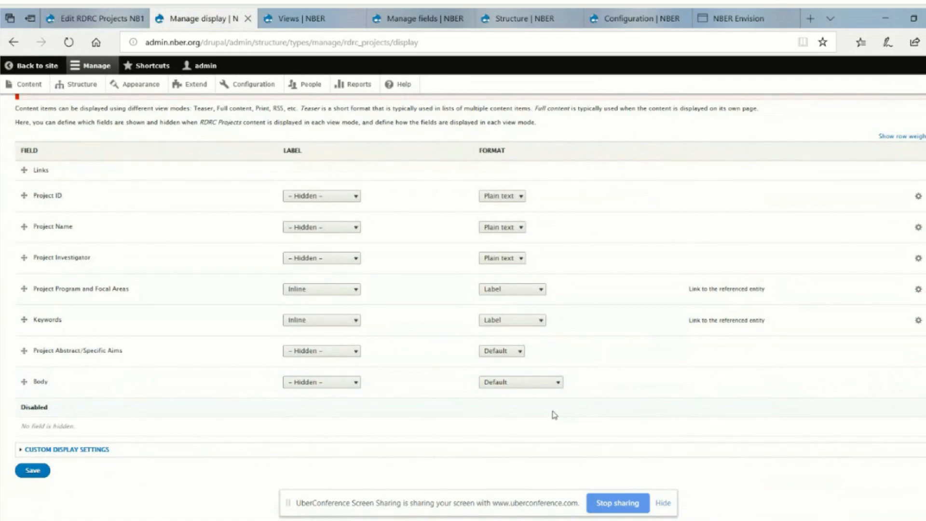
{"action": "left_click", "coordinate": [918, 289]}
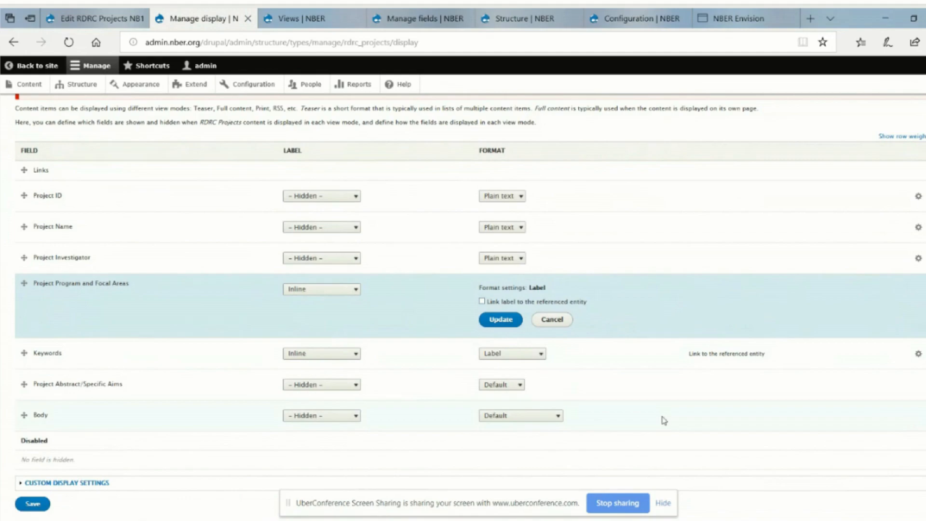
{"action": "left_click", "coordinate": [509, 319]}
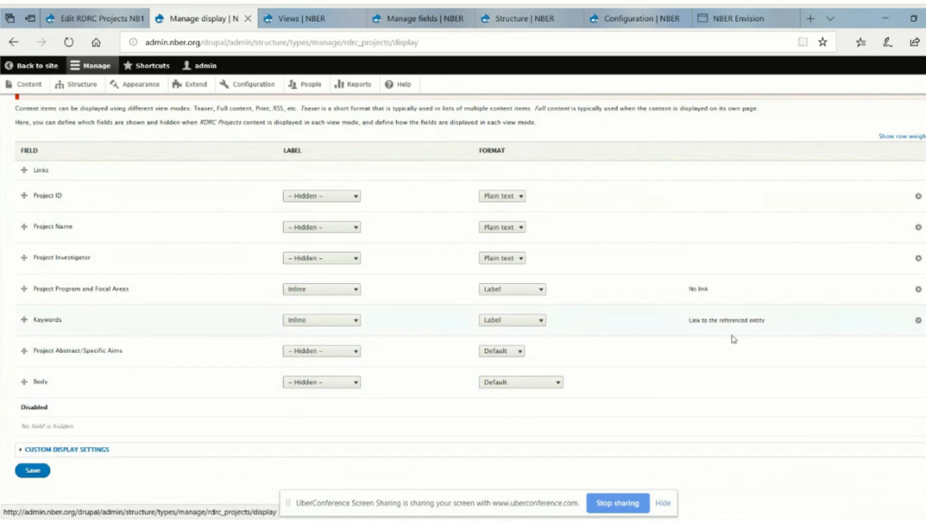
{"action": "left_click", "coordinate": [33, 472]}
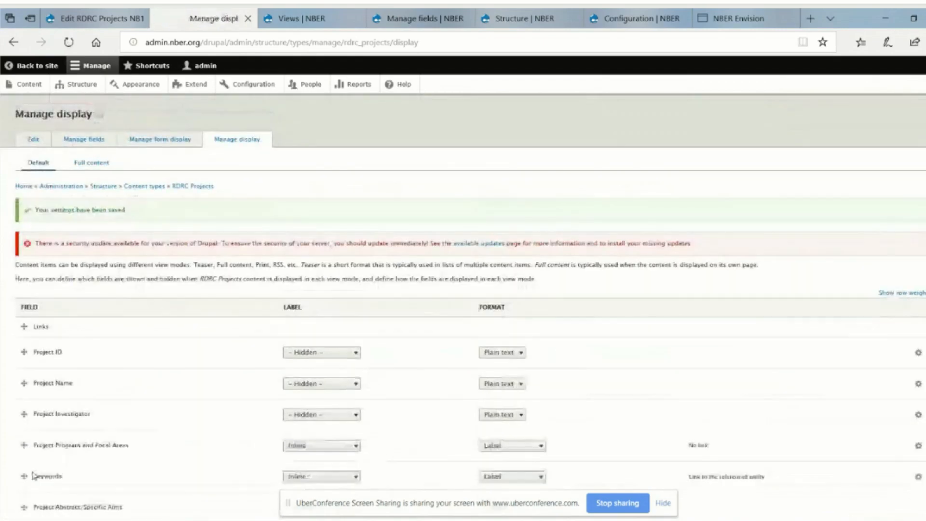
Turn off linking the Keywords label to the referenced entity in the Default display and save the settings
{"action": "scroll", "coordinate": [897, 473], "scroll_direction": "down", "scroll_amount": 3}
{"action": "left_click", "coordinate": [918, 340]}
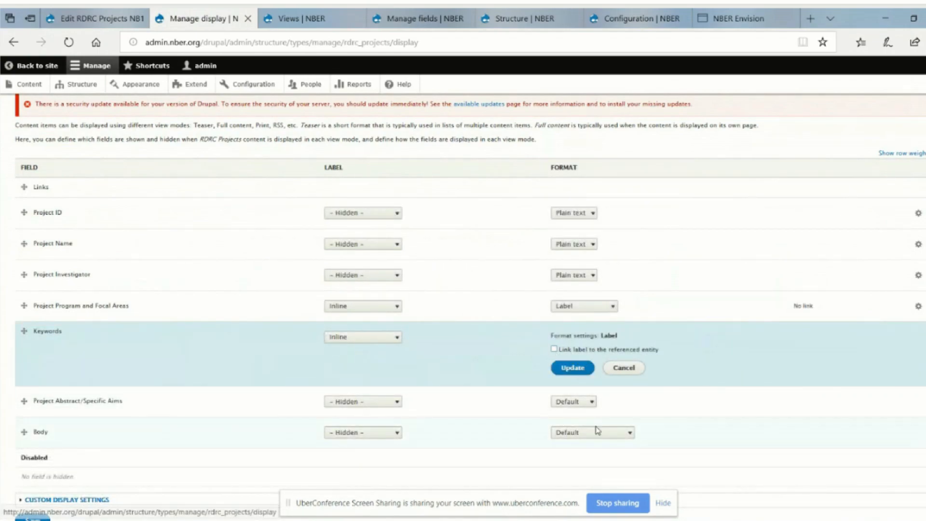
{"action": "left_click", "coordinate": [572, 368]}
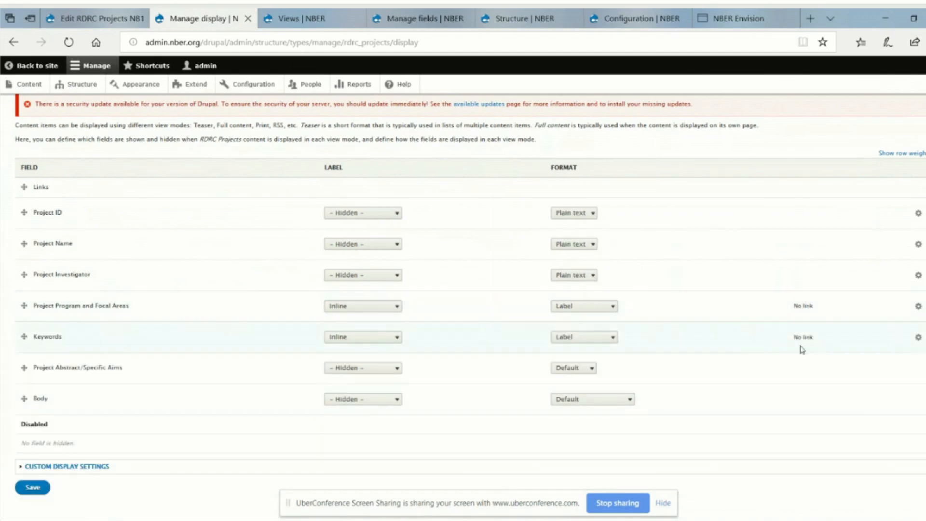
{"action": "left_click", "coordinate": [34, 488]}
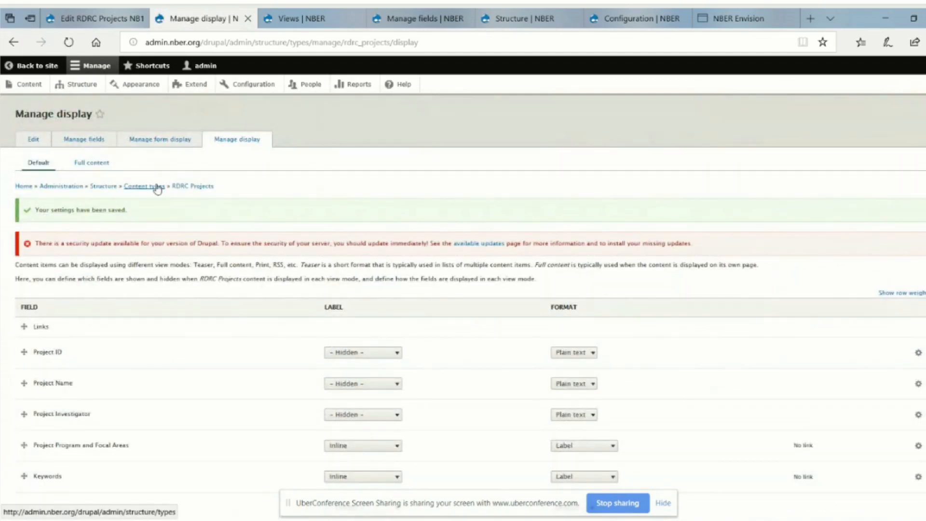
View the public NB19-01 page and reload it to check the focal area and keyword links
{"action": "left_click", "coordinate": [125, 14]}
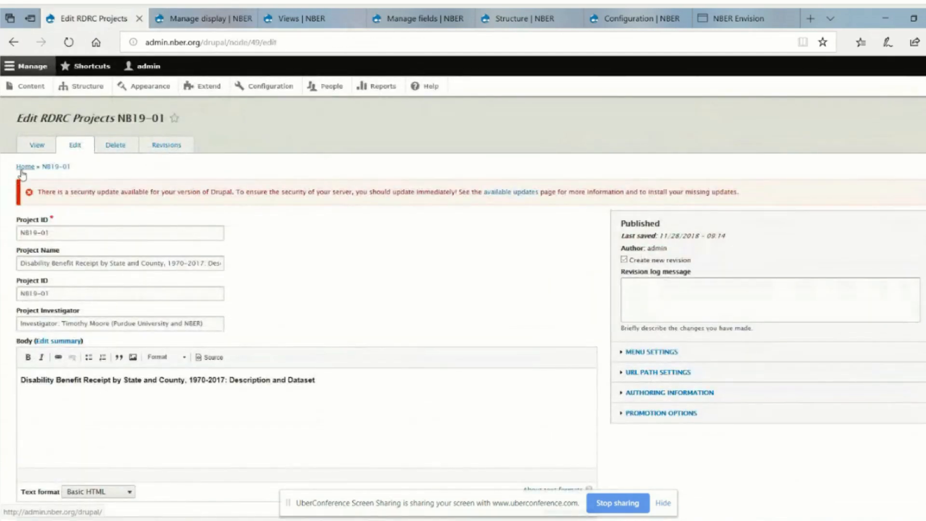
{"action": "left_click", "coordinate": [34, 146]}
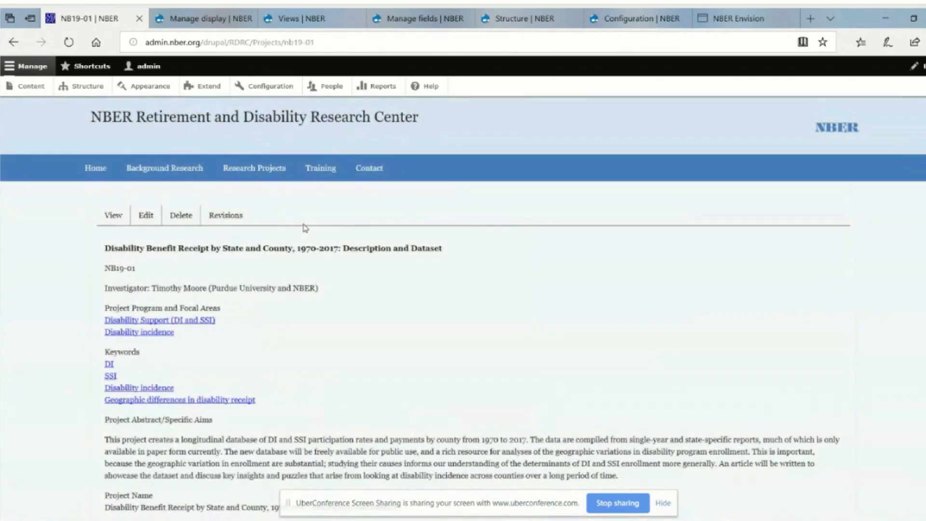
{"action": "left_click", "coordinate": [69, 42]}
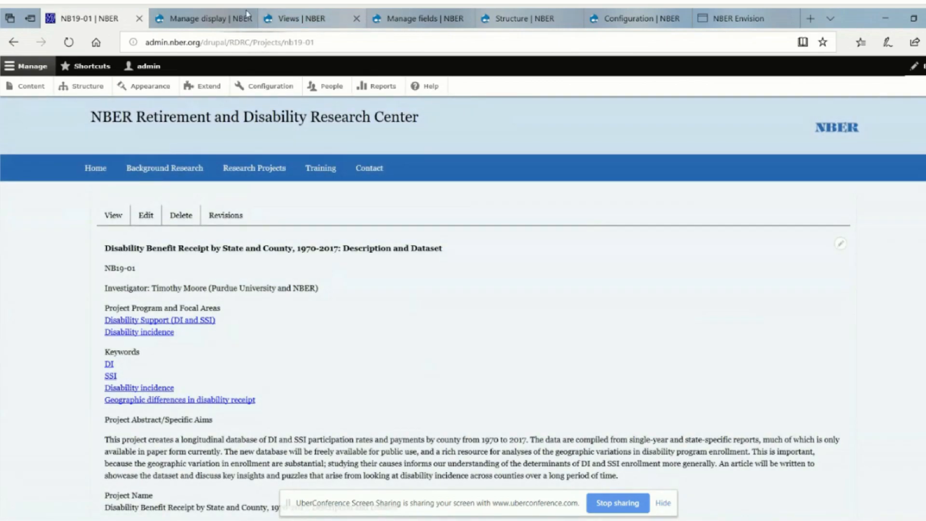
In the RDRC Projects Full content display, unlink the Project Program and Focal Areas label, save, and reload the NB19-01 page to check it
{"action": "left_click", "coordinate": [201, 18]}
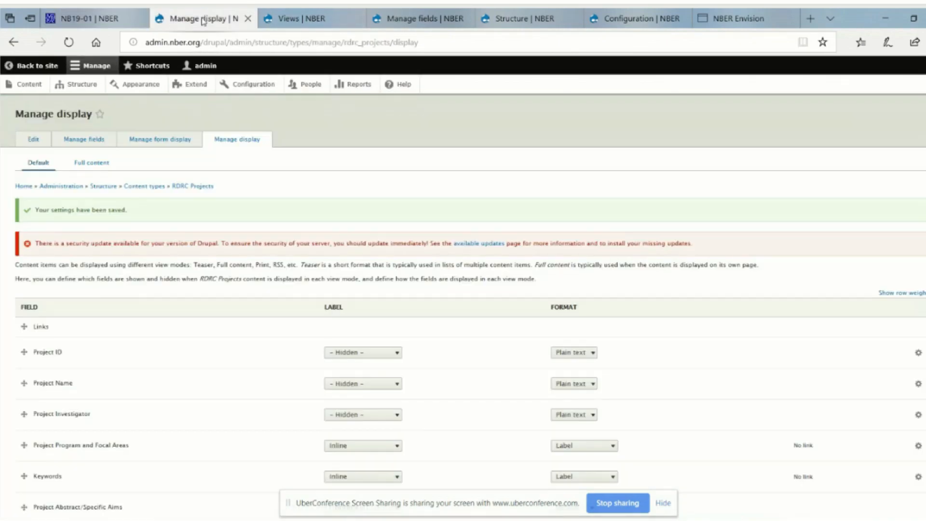
{"action": "left_click", "coordinate": [69, 42]}
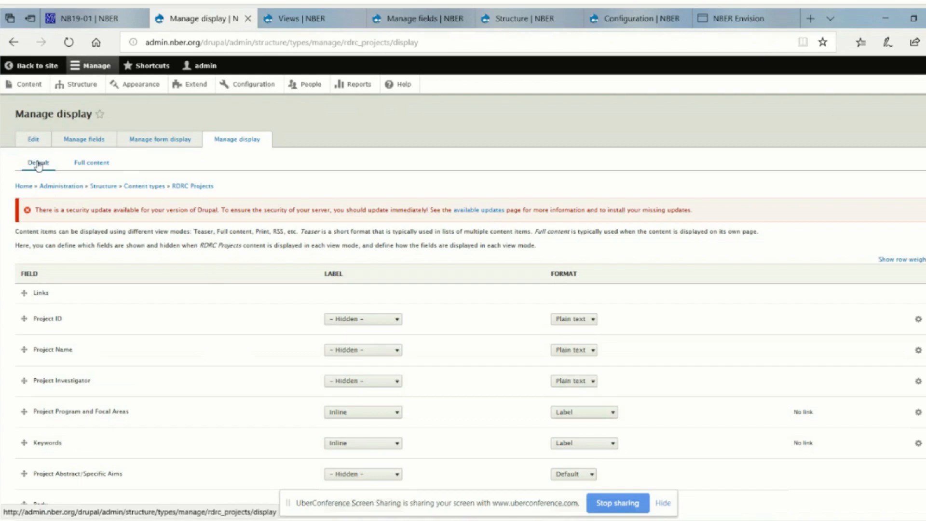
{"action": "left_click", "coordinate": [89, 164]}
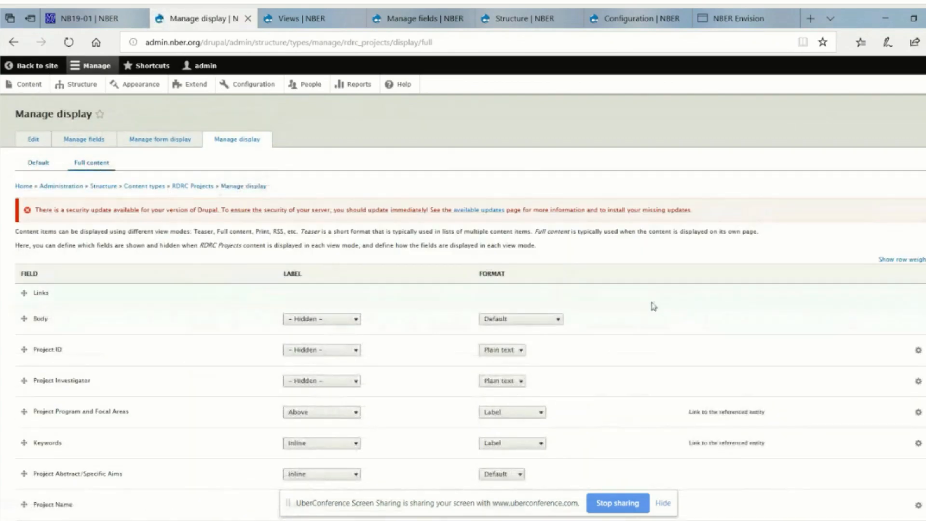
{"action": "scroll", "coordinate": [653, 307], "scroll_direction": "down", "scroll_amount": 3}
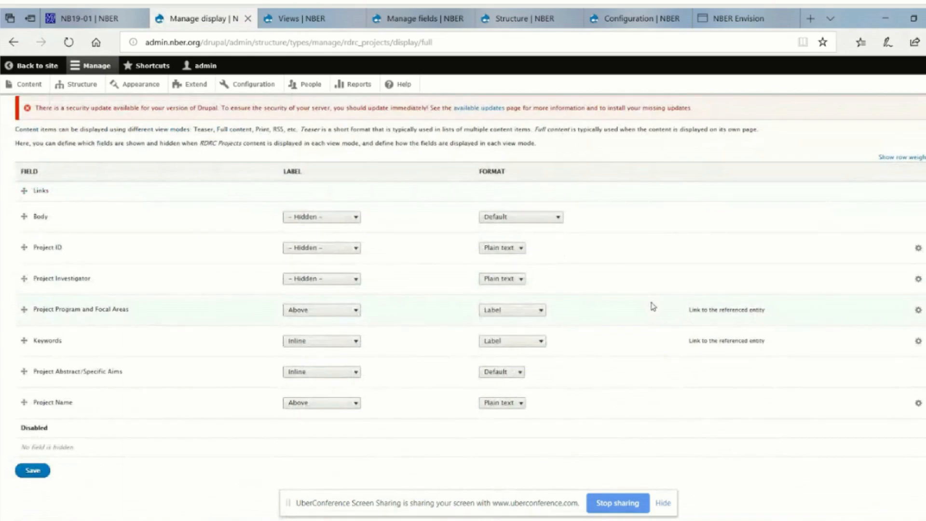
{"action": "left_click", "coordinate": [918, 312]}
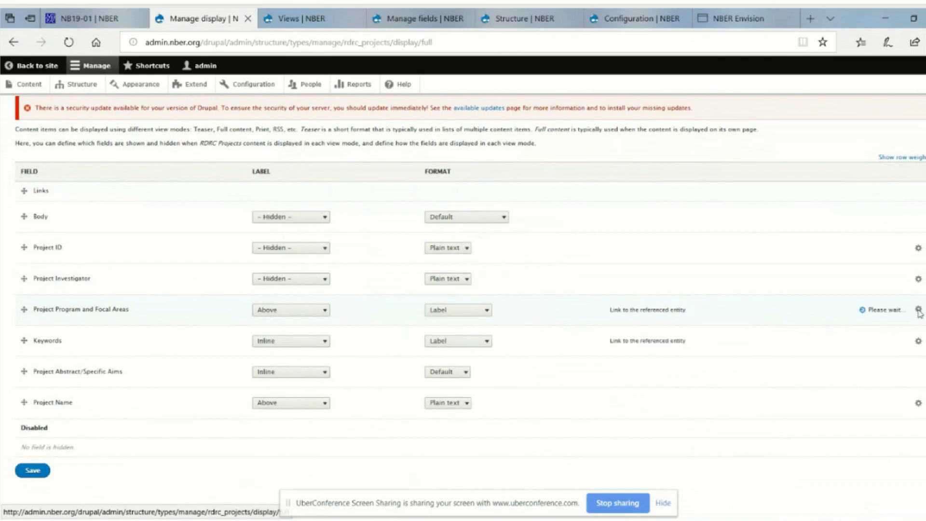
{"action": "left_click", "coordinate": [483, 322]}
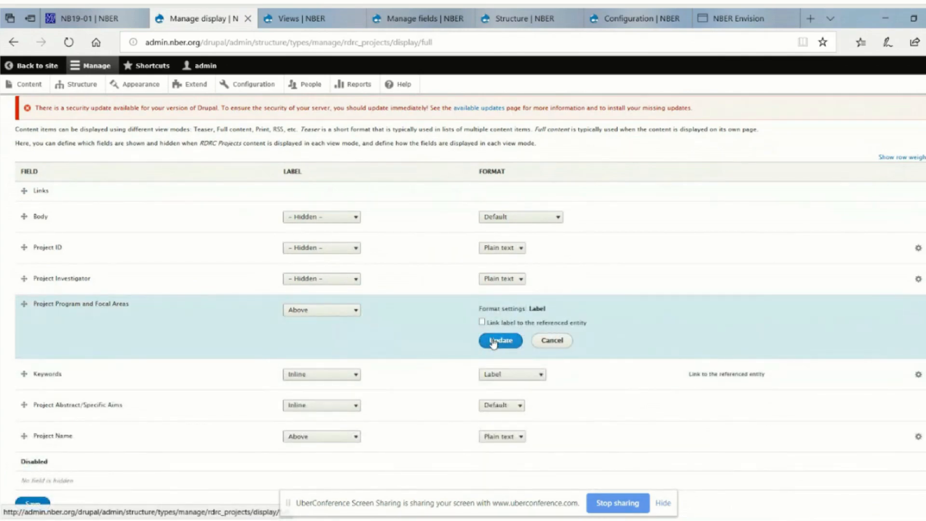
{"action": "left_click", "coordinate": [493, 342]}
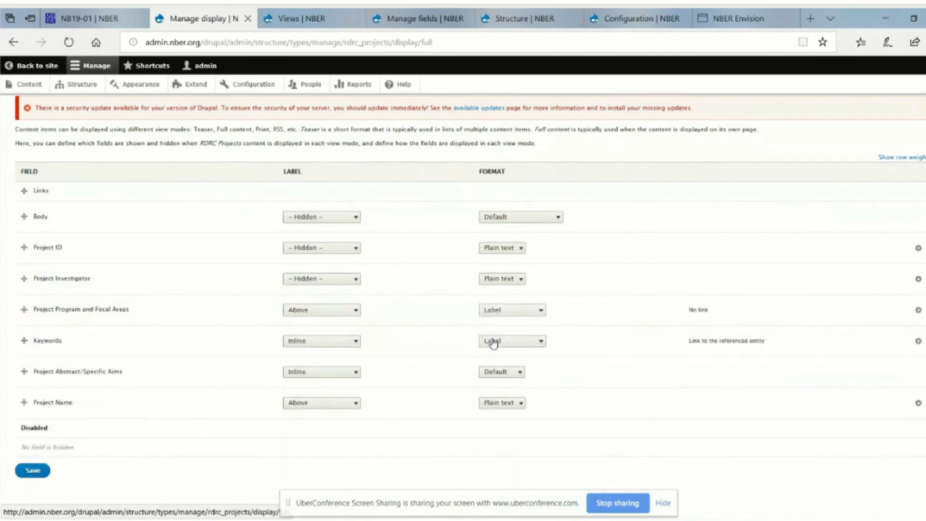
{"action": "left_click", "coordinate": [29, 472]}
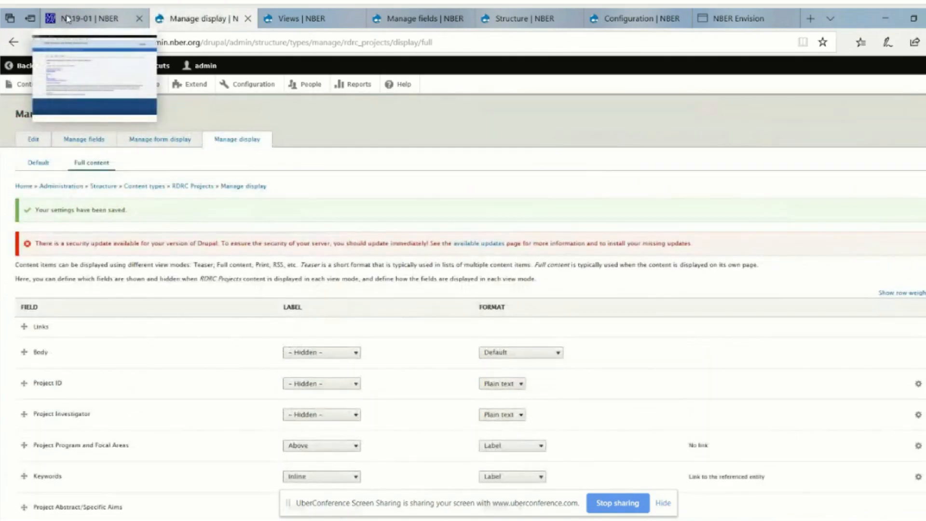
{"action": "left_click", "coordinate": [66, 18]}
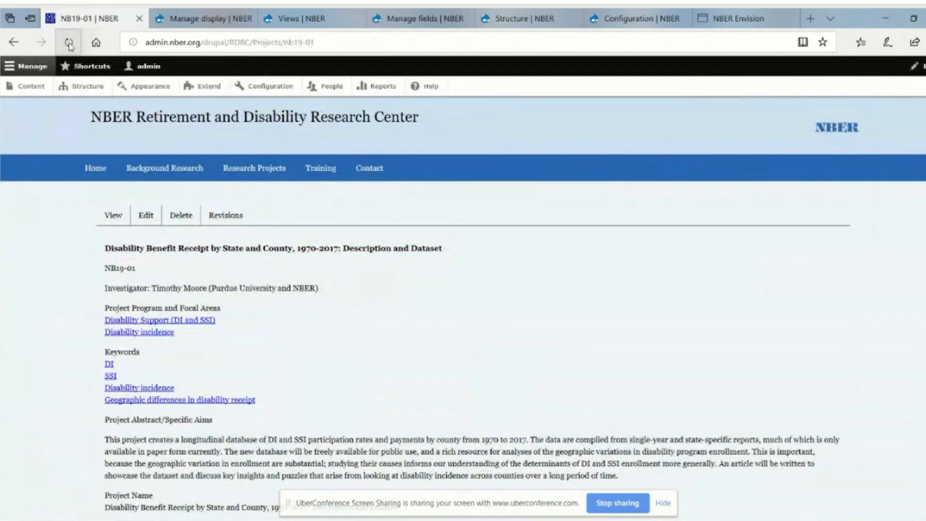
{"action": "left_click", "coordinate": [69, 42]}
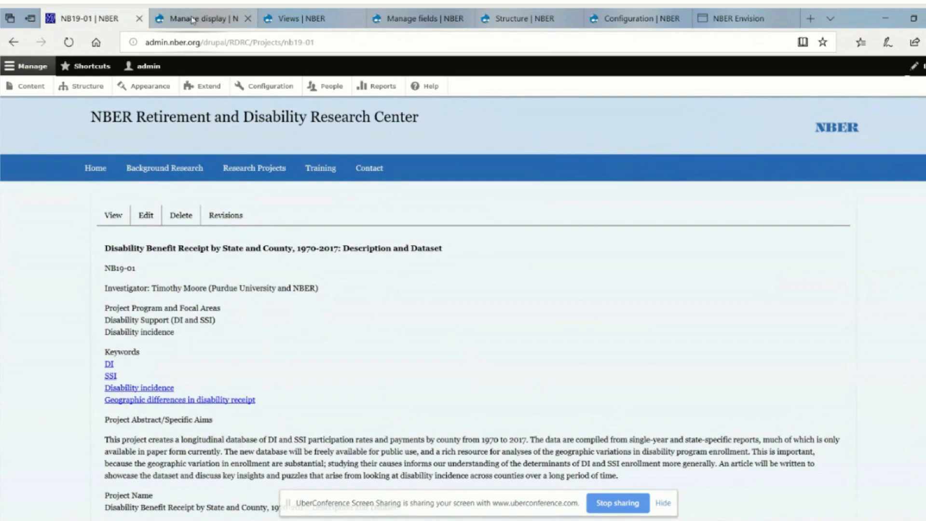
Turn off linking the Keywords label in the Full content display, save, and reload the NB19-01 page to check the keywords
{"action": "mouse_move", "coordinate": [193, 20]}
{"action": "left_click", "coordinate": [192, 19]}
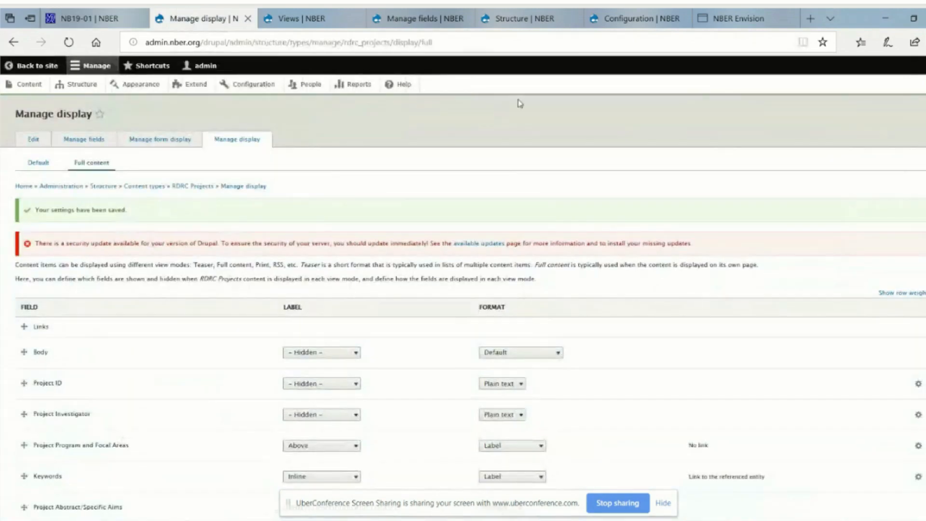
{"action": "left_click", "coordinate": [918, 476]}
{"action": "scroll", "coordinate": [918, 476], "scroll_direction": "down", "scroll_amount": 1}
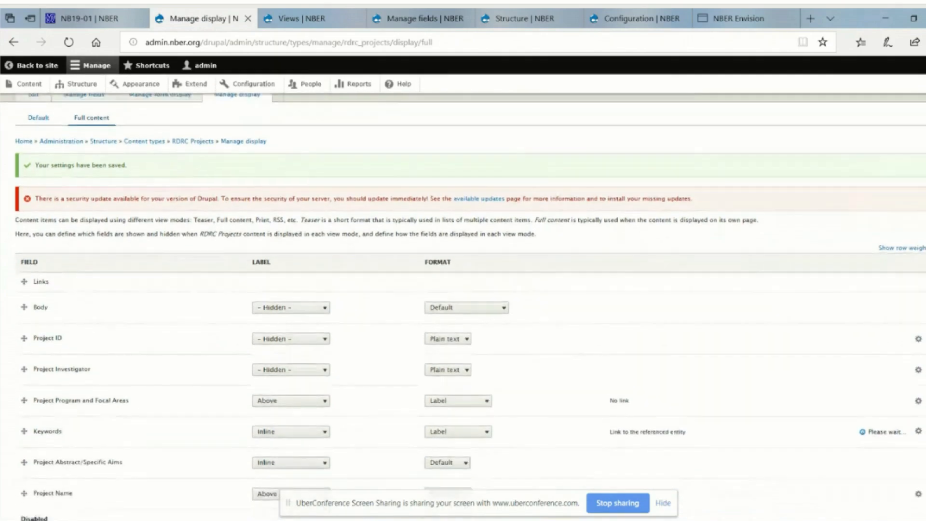
{"action": "left_click", "coordinate": [554, 422]}
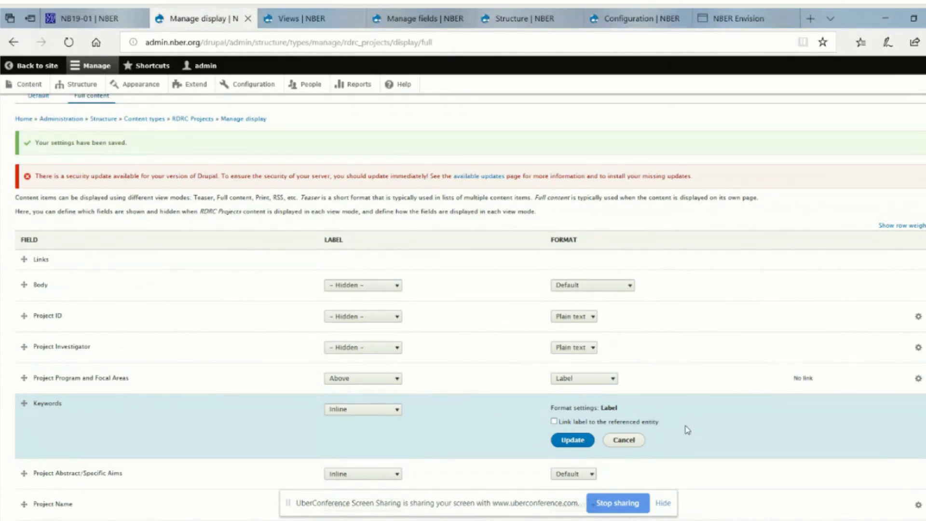
{"action": "left_click", "coordinate": [573, 439]}
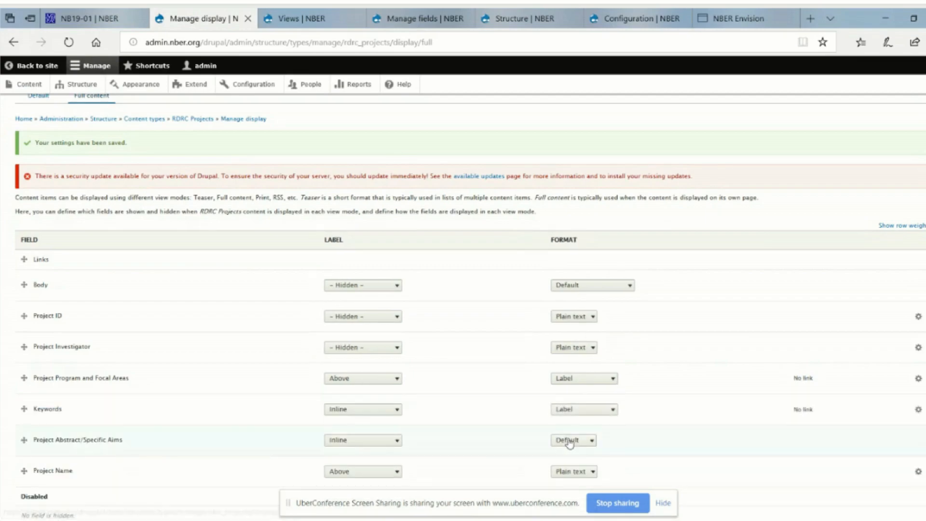
{"action": "left_click", "coordinate": [568, 441]}
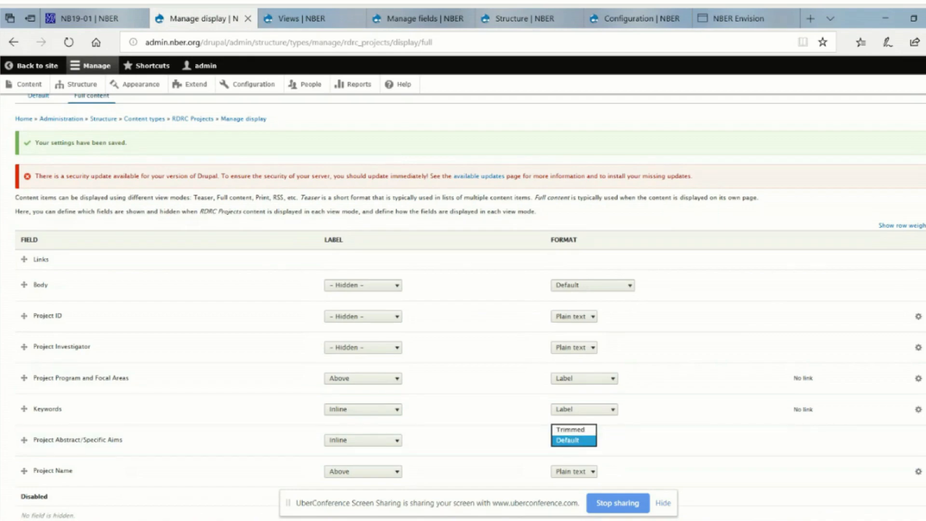
{"action": "scroll", "coordinate": [463, 285], "scroll_direction": "down", "scroll_amount": 2}
{"action": "left_click", "coordinate": [33, 470]}
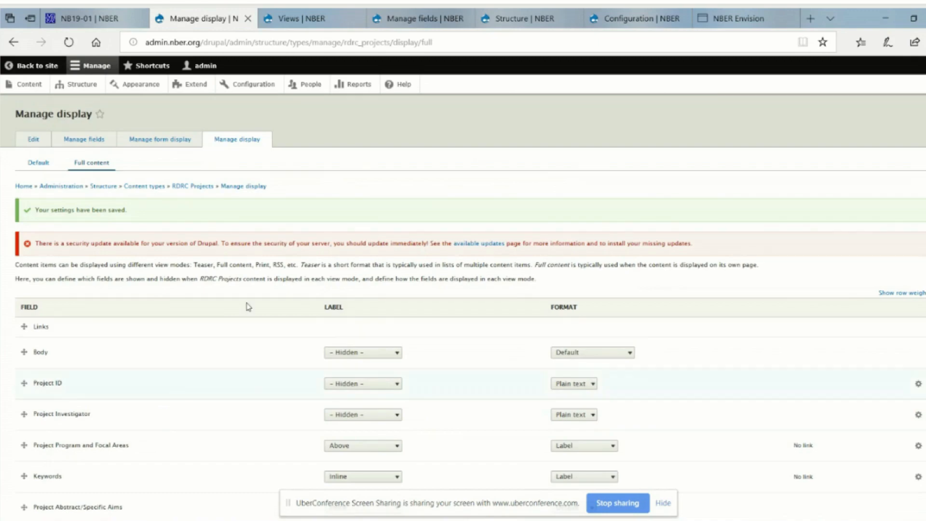
{"action": "left_click", "coordinate": [87, 22]}
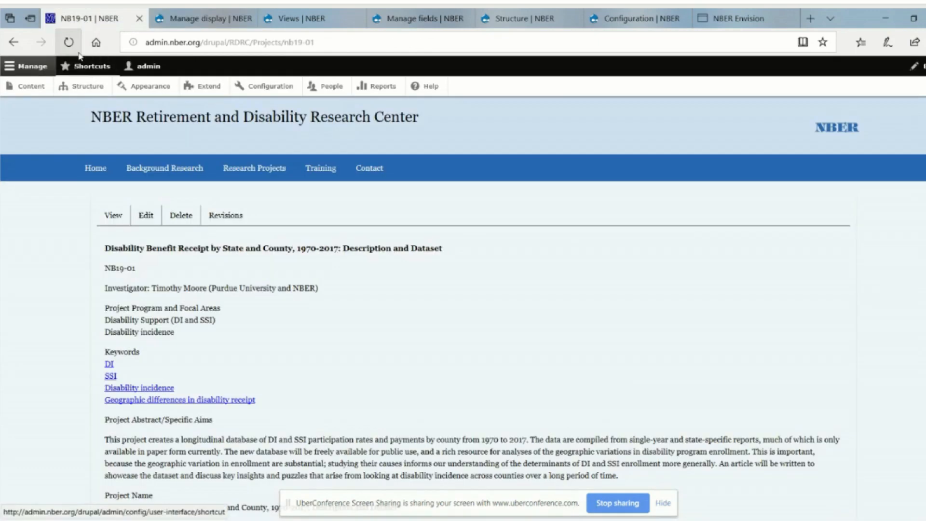
{"action": "left_click", "coordinate": [68, 42]}
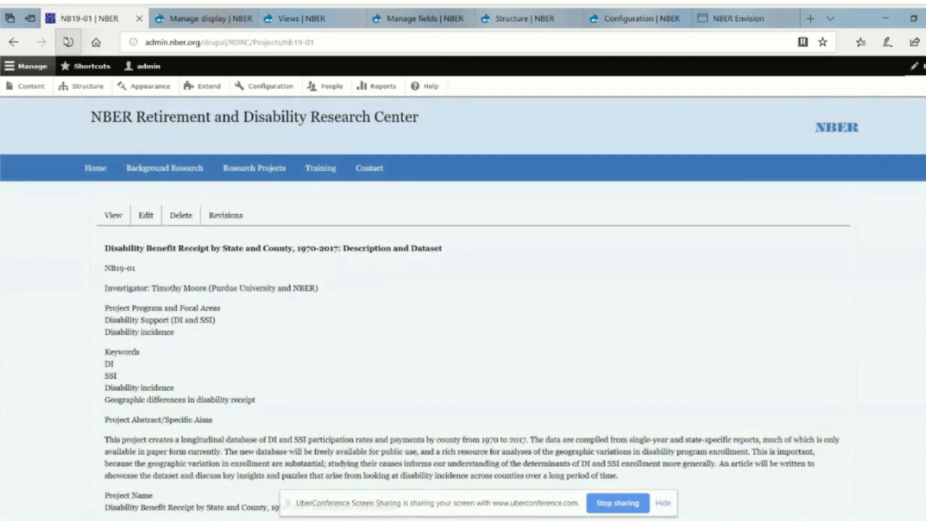
Set the Project Program and Focal Areas label position to Inline in the Full content display and save
{"action": "left_click", "coordinate": [179, 19]}
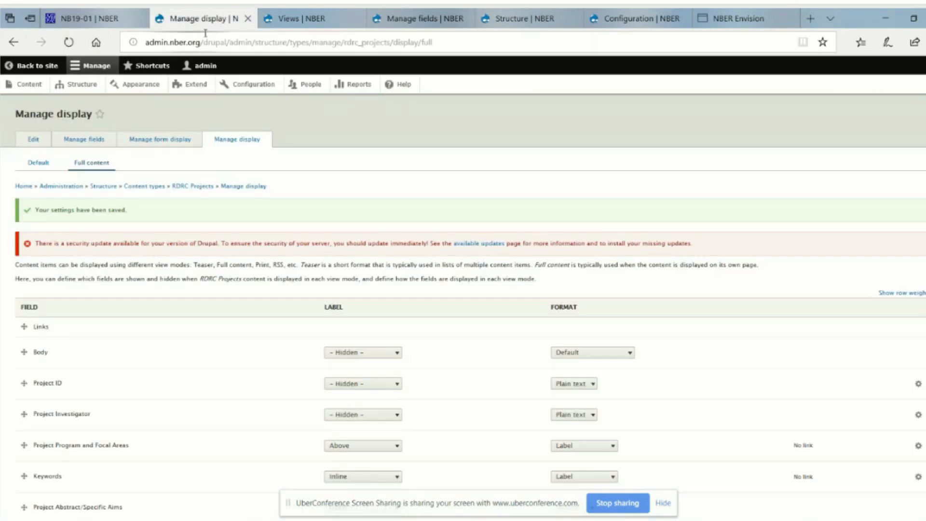
{"action": "scroll", "coordinate": [625, 343], "scroll_direction": "down", "scroll_amount": 3}
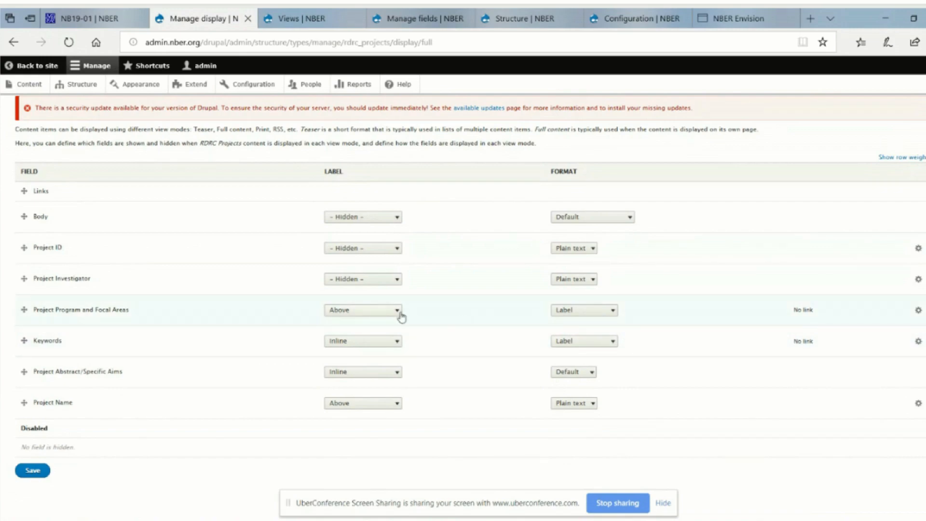
{"action": "left_click", "coordinate": [398, 310]}
{"action": "left_click", "coordinate": [376, 319]}
{"action": "left_click", "coordinate": [31, 471]}
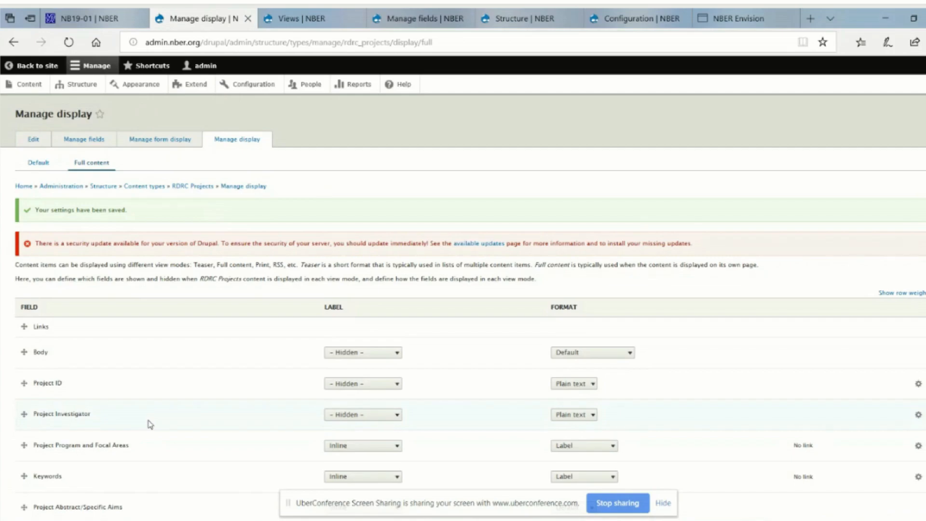
Try the Entity ID format for the Project Program and Focal Areas field and set it back to Label
{"action": "scroll", "coordinate": [583, 437], "scroll_direction": "down", "scroll_amount": 2}
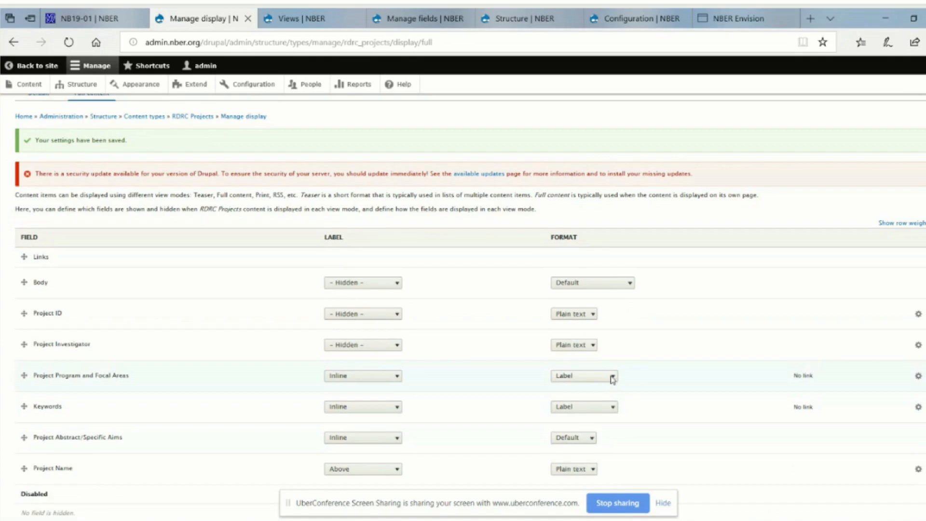
{"action": "left_click", "coordinate": [613, 381]}
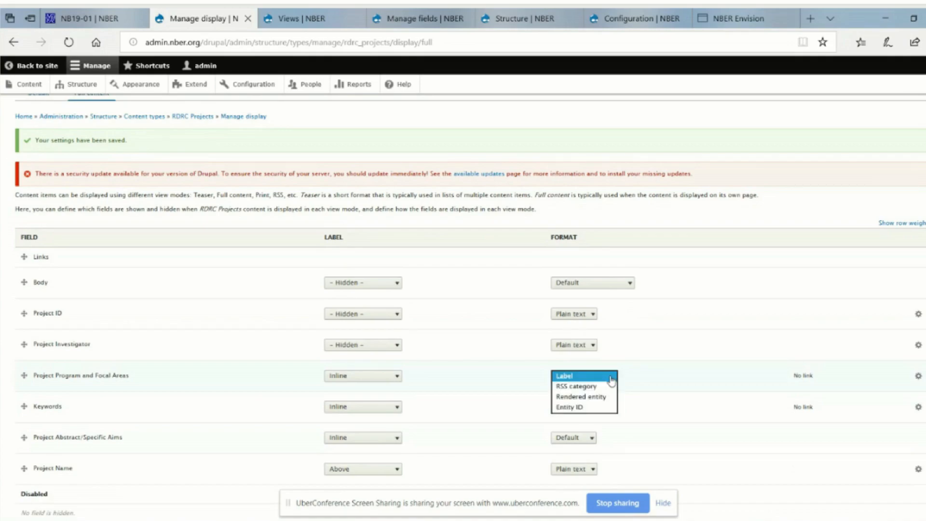
{"action": "left_click", "coordinate": [589, 407]}
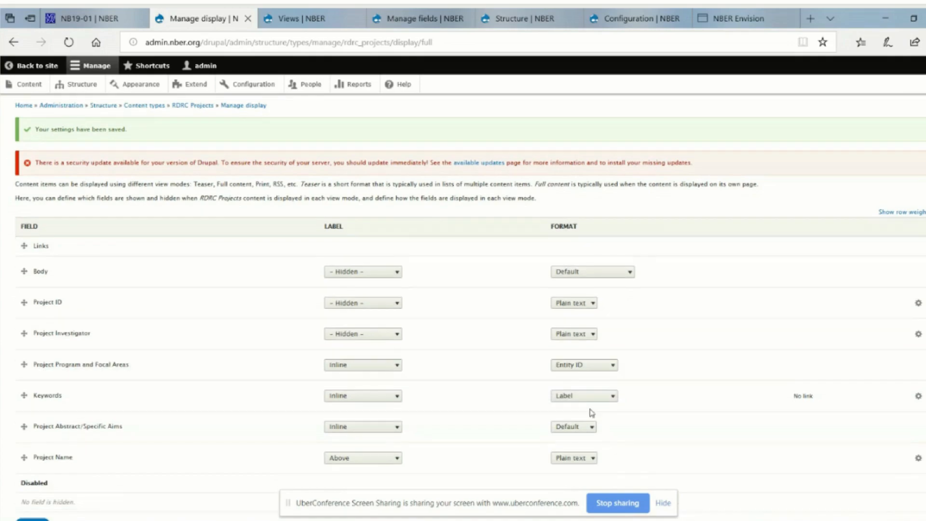
{"action": "left_click", "coordinate": [612, 365]}
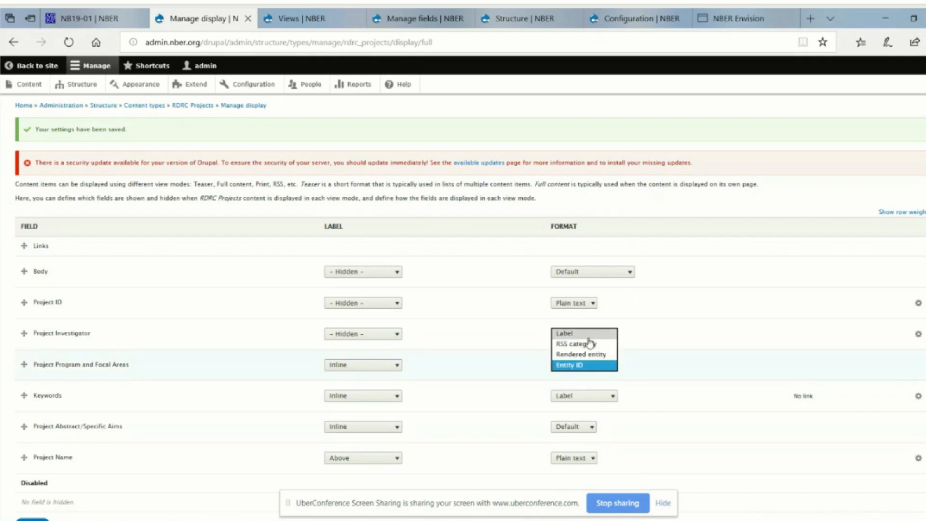
{"action": "left_click", "coordinate": [589, 336]}
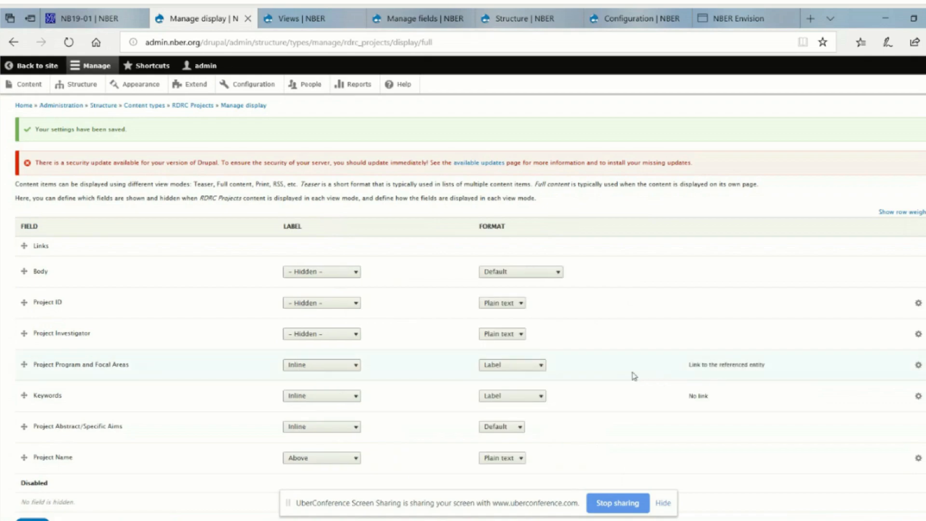
Turn off linking the Project Program and Focal Areas label to the referenced entity in its format settings and update the field
{"action": "left_click", "coordinate": [918, 365]}
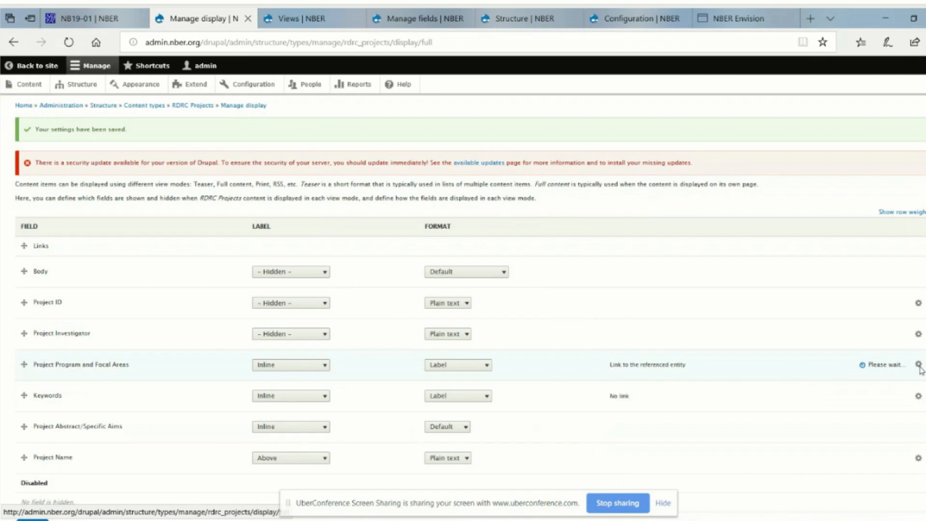
{"action": "left_click", "coordinate": [554, 378]}
{"action": "left_click", "coordinate": [560, 397]}
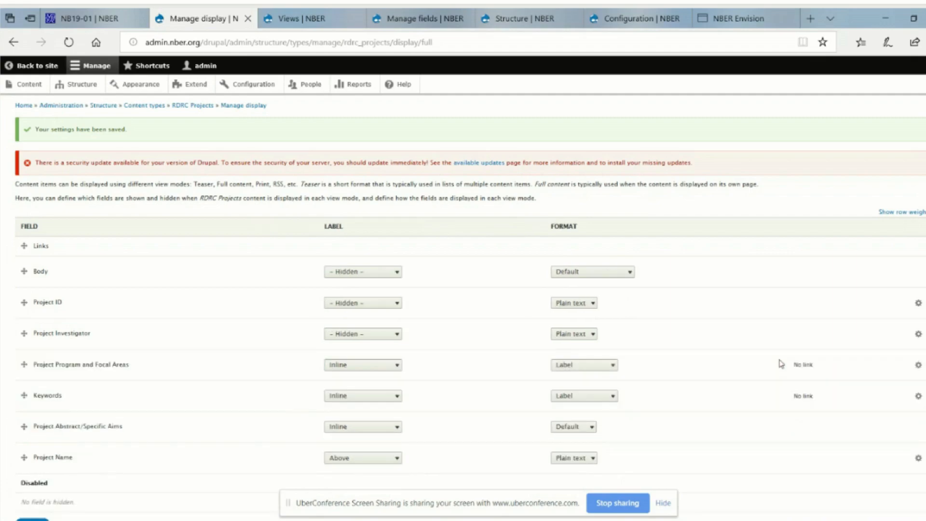
{"action": "scroll", "coordinate": [772, 367], "scroll_direction": "down", "scroll_amount": 1}
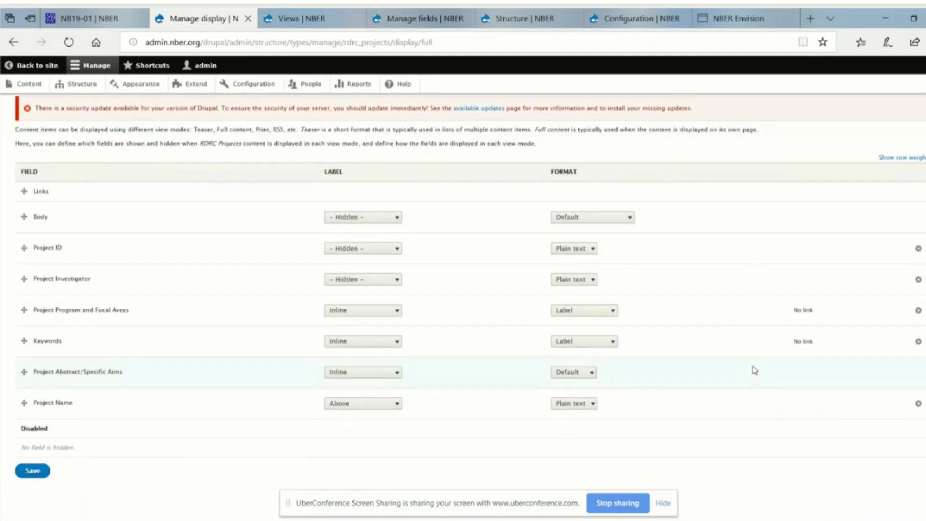
Save the Full content display settings and reload the NB19-01 page to check the Project Program and Focal Areas field
{"action": "left_click", "coordinate": [31, 473]}
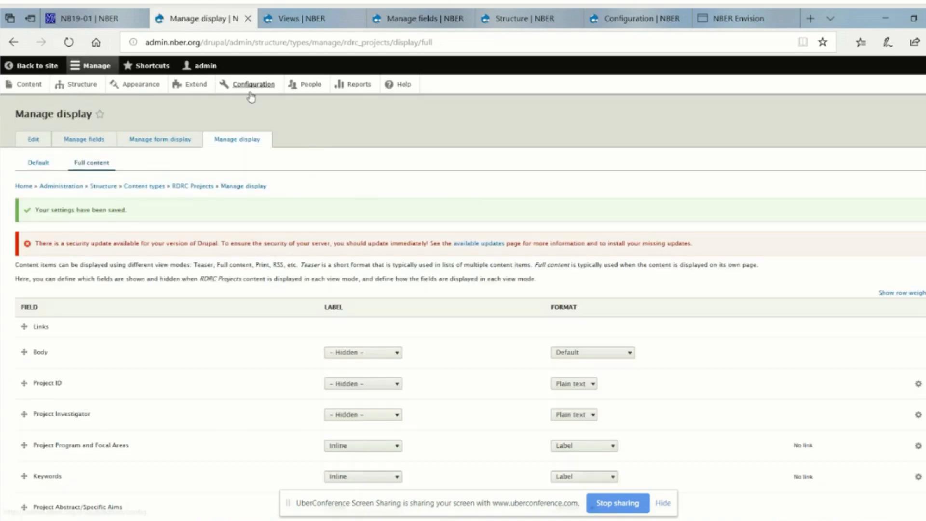
{"action": "left_click", "coordinate": [106, 21]}
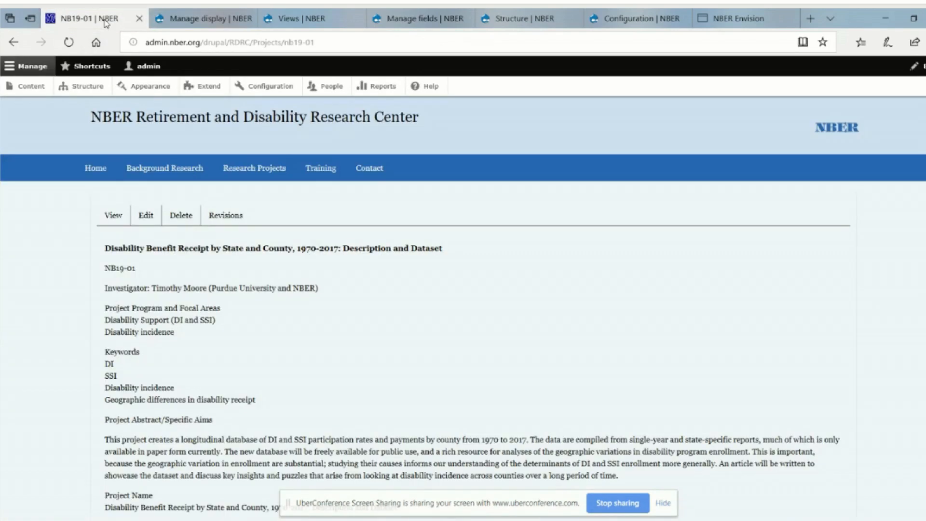
{"action": "left_click", "coordinate": [69, 42]}
{"action": "left_click_drag", "start_coordinate": [105, 308], "coordinate": [223, 309]}
{"action": "left_click", "coordinate": [222, 310]}
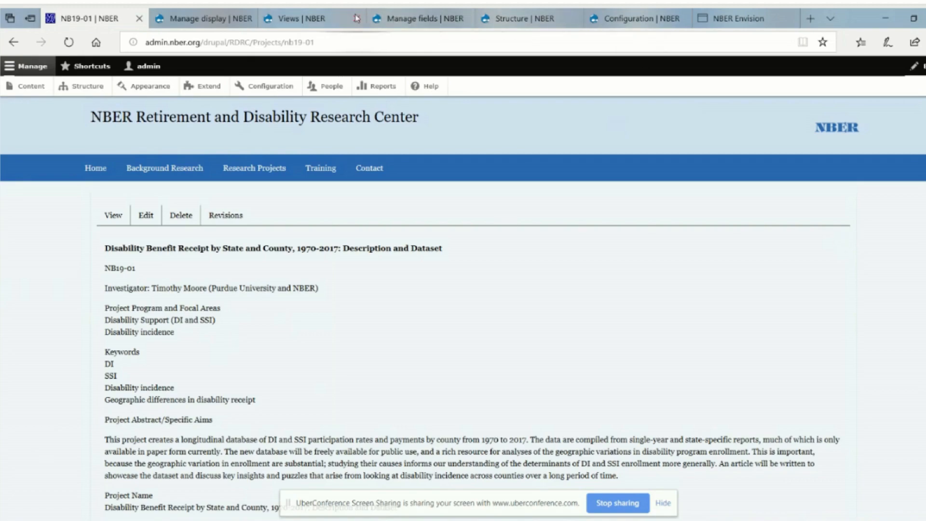
Rename the Keywords field label of the RDRC Projects content type to "Keywords:" and save its settings
{"action": "left_click", "coordinate": [337, 19]}
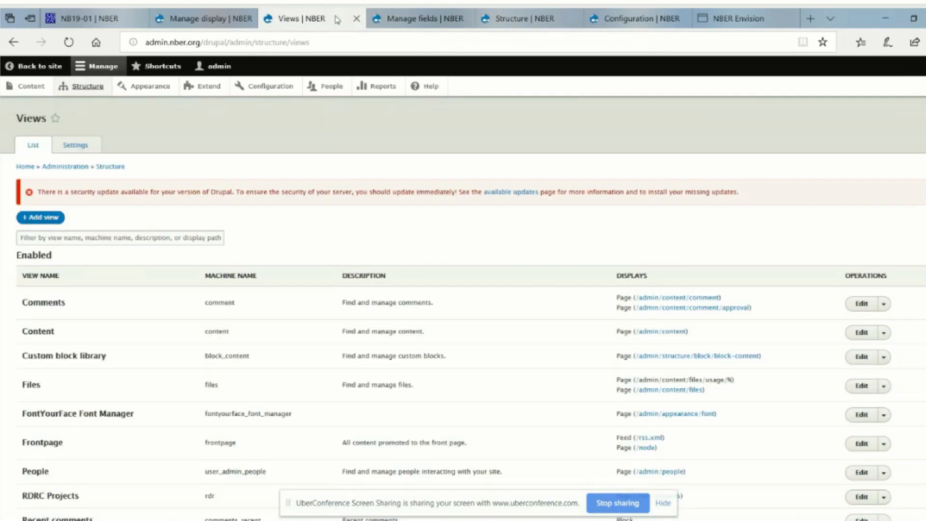
{"action": "left_click", "coordinate": [396, 19]}
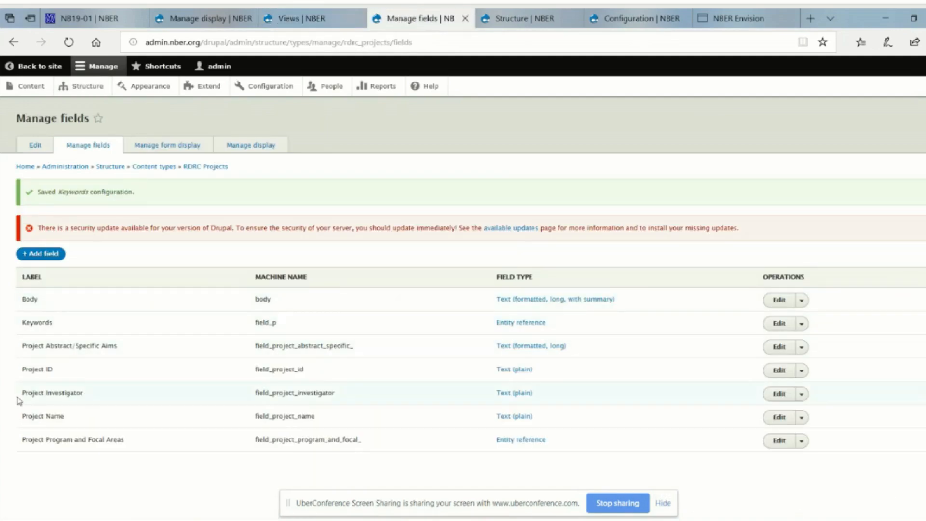
{"action": "left_click", "coordinate": [777, 327]}
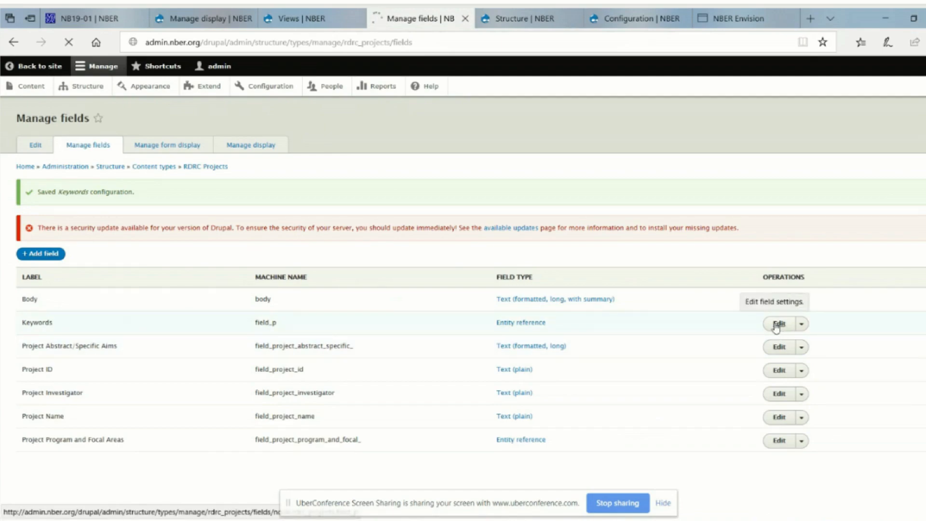
{"action": "left_click", "coordinate": [54, 229]}
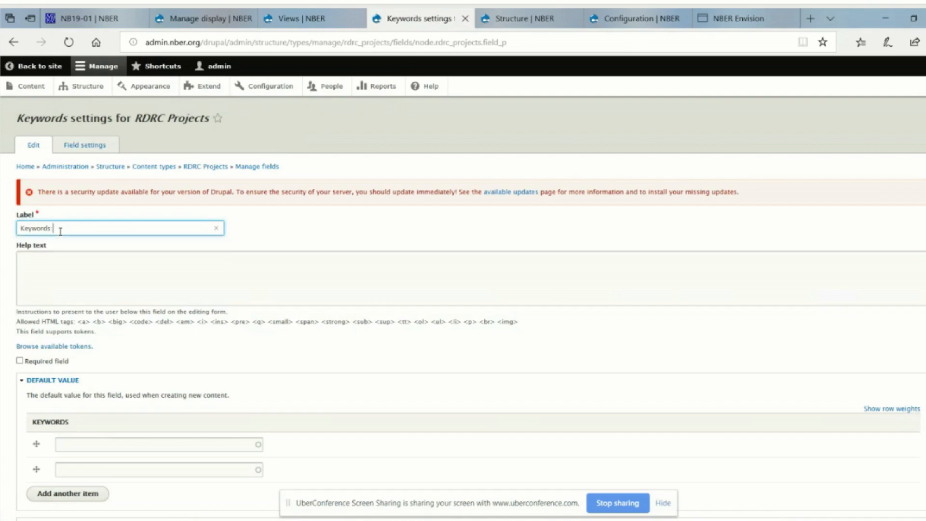
{"action": "scroll", "coordinate": [223, 284], "scroll_direction": "down", "scroll_amount": 5}
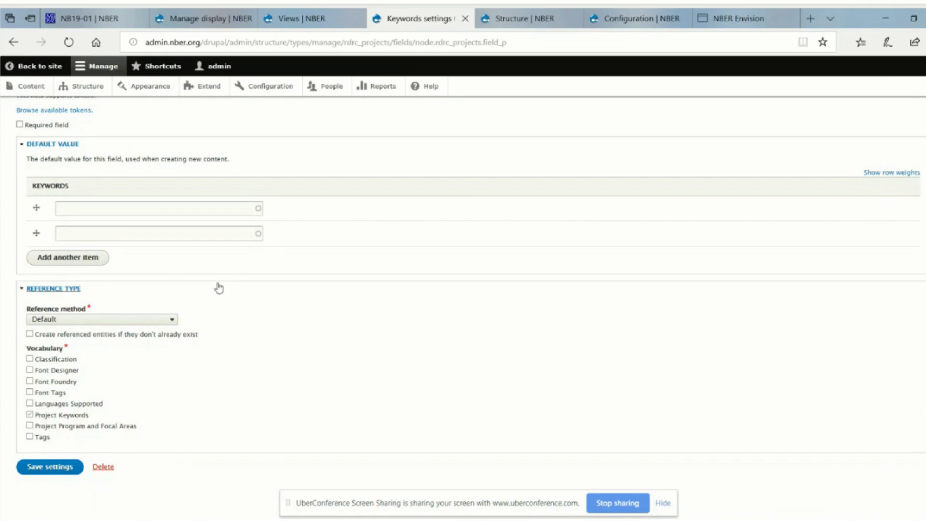
{"action": "left_click", "coordinate": [57, 471]}
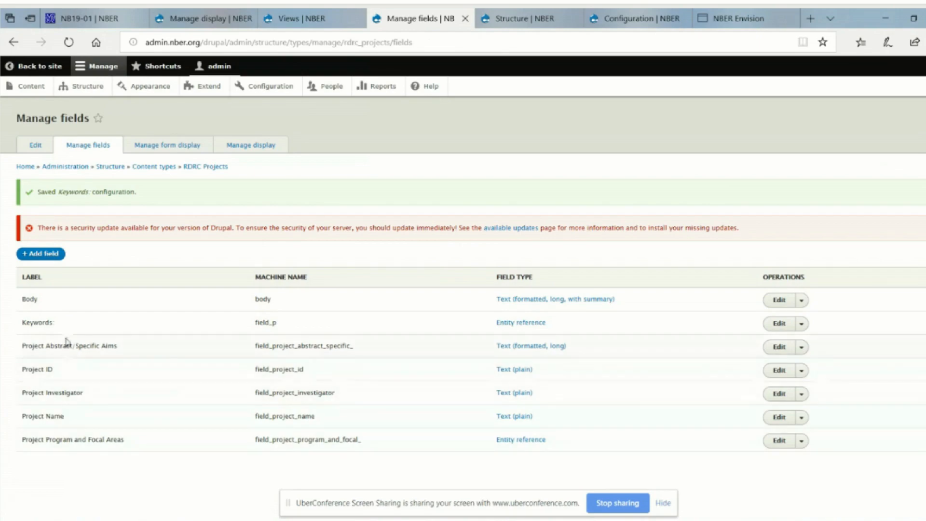
Reload the NB19-01 project page to check the Keywords label
{"action": "left_click", "coordinate": [189, 18]}
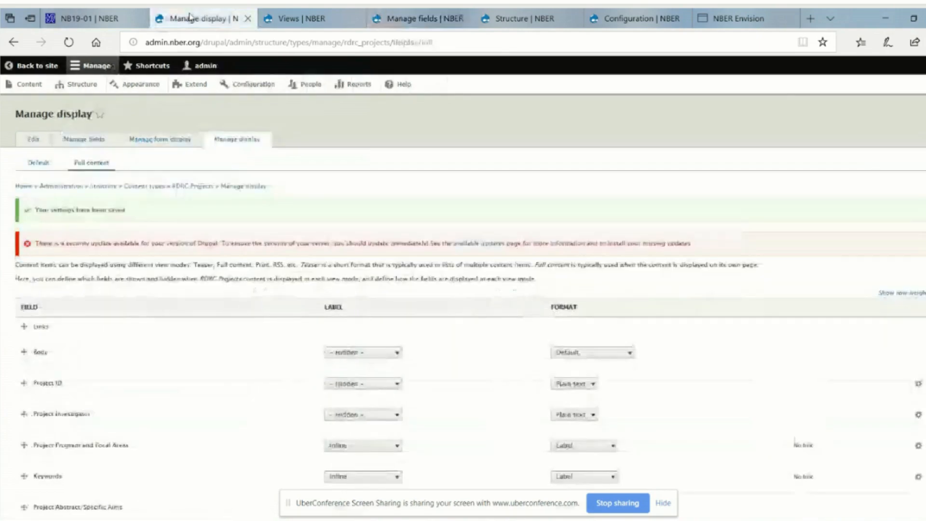
{"action": "left_click", "coordinate": [109, 18]}
{"action": "left_click", "coordinate": [68, 42]}
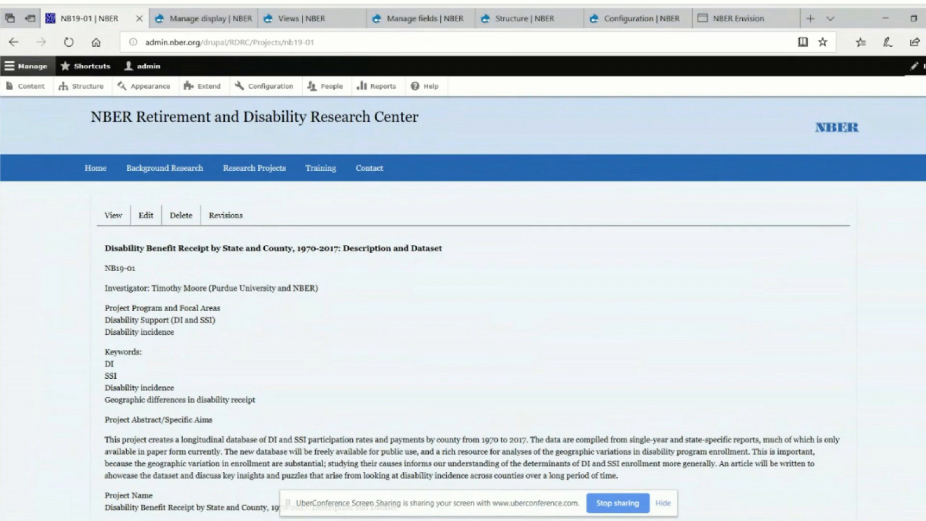
Compare the NB19-01 entry in the Word document RDRC Project Abstracts with the project page, including its ID, focal areas and keywords
{"action": "left_click_drag", "start_coordinate": [925, 63], "coordinate": [660, 28]}
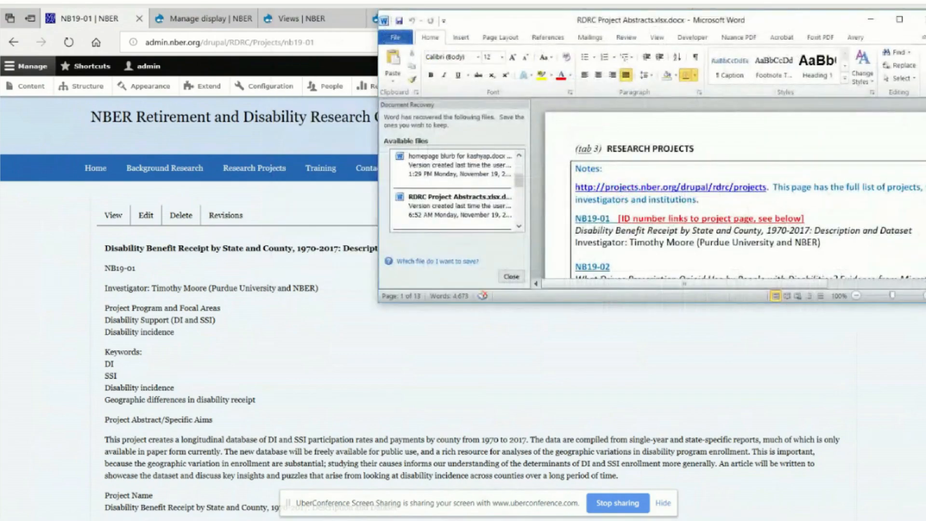
{"action": "scroll", "coordinate": [733, 193], "scroll_direction": "down", "scroll_amount": 7}
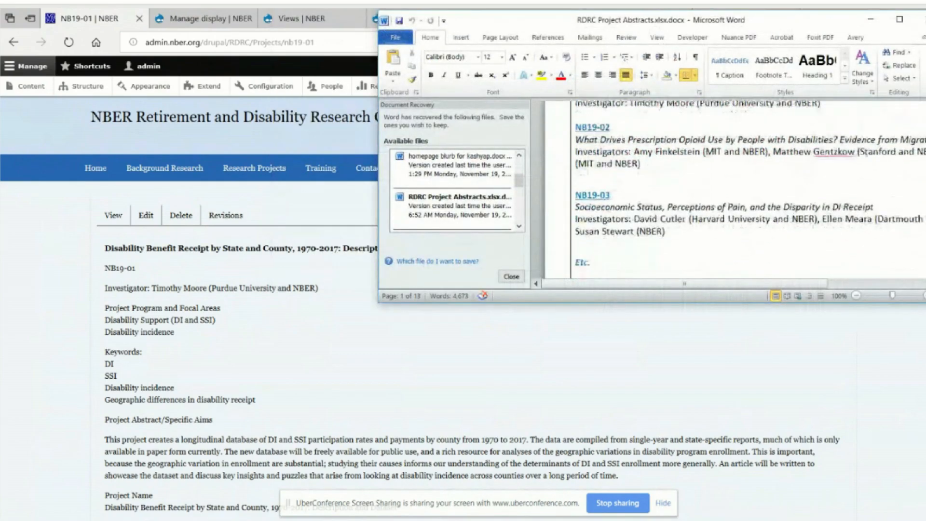
{"action": "scroll", "coordinate": [733, 193], "scroll_direction": "down", "scroll_amount": 3}
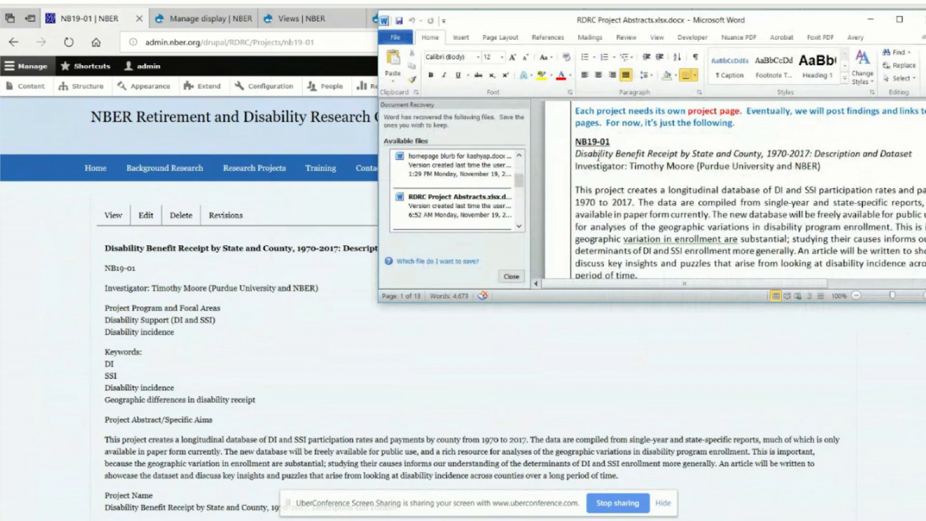
{"action": "left_click_drag", "start_coordinate": [621, 144], "coordinate": [577, 140]}
{"action": "left_click_drag", "start_coordinate": [136, 269], "coordinate": [100, 269]}
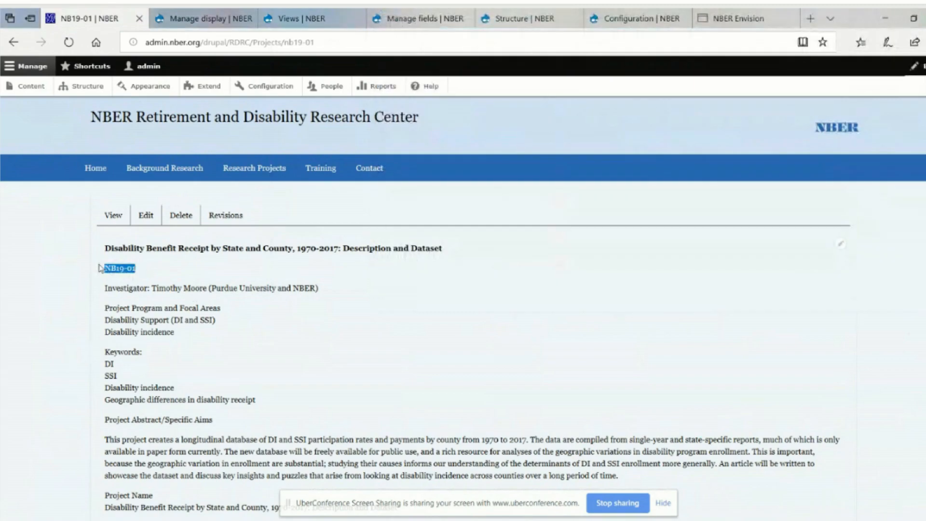
{"action": "left_click", "coordinate": [334, 520]}
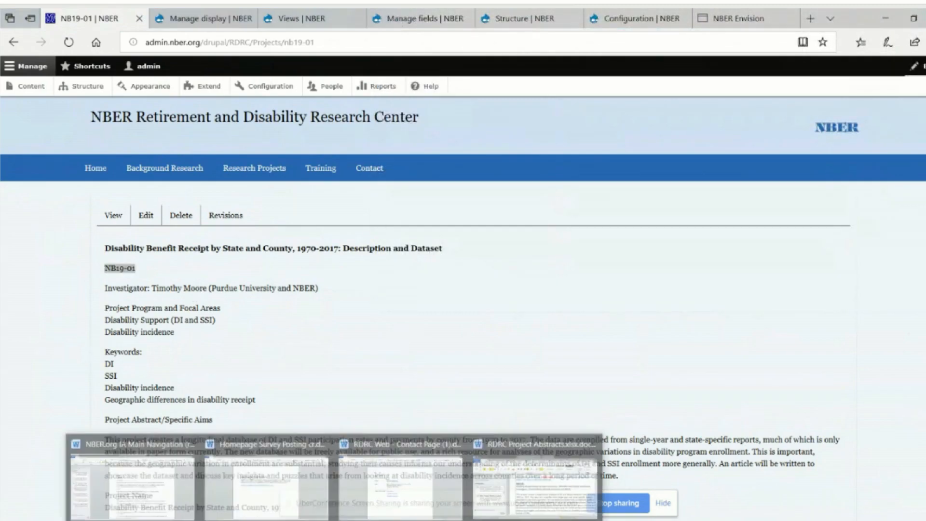
{"action": "left_click", "coordinate": [508, 486]}
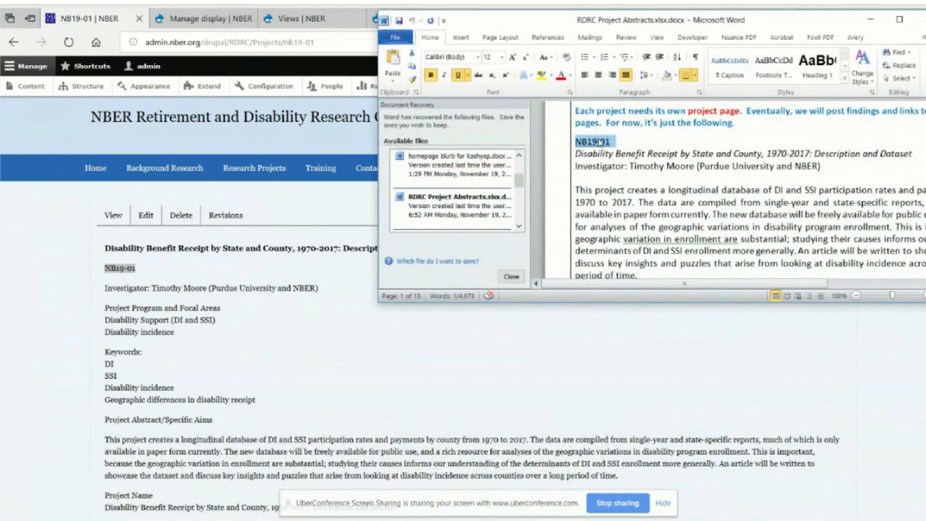
{"action": "left_click", "coordinate": [576, 154]}
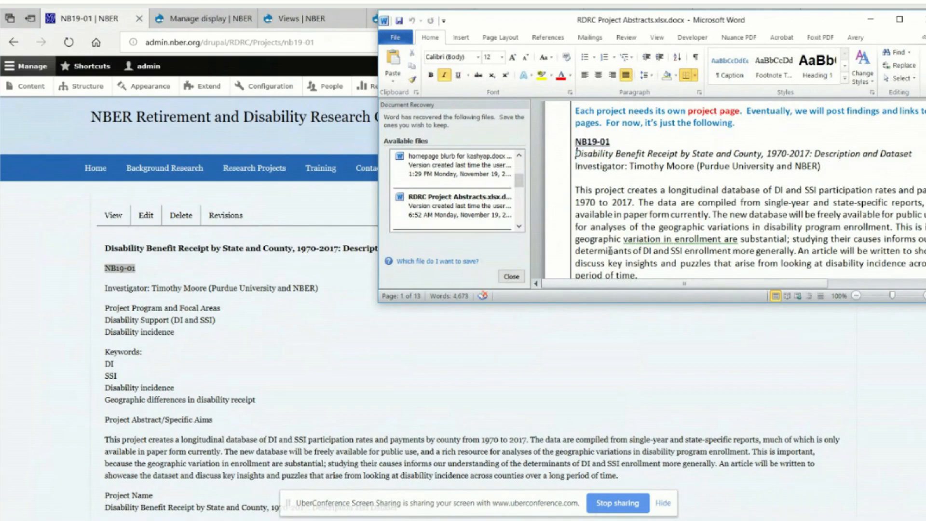
{"action": "scroll", "coordinate": [667, 219], "scroll_direction": "down", "scroll_amount": 2}
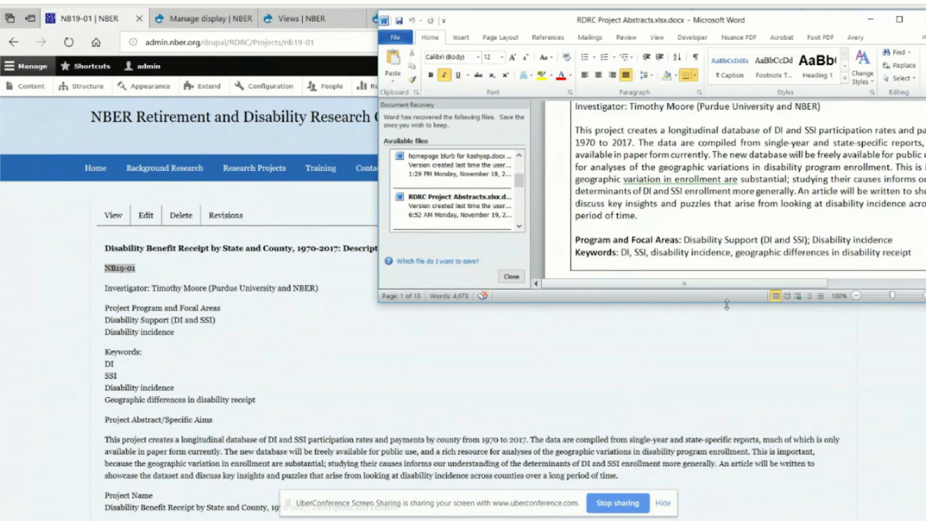
{"action": "left_click_drag", "start_coordinate": [925, 130], "coordinate": [925, 121]}
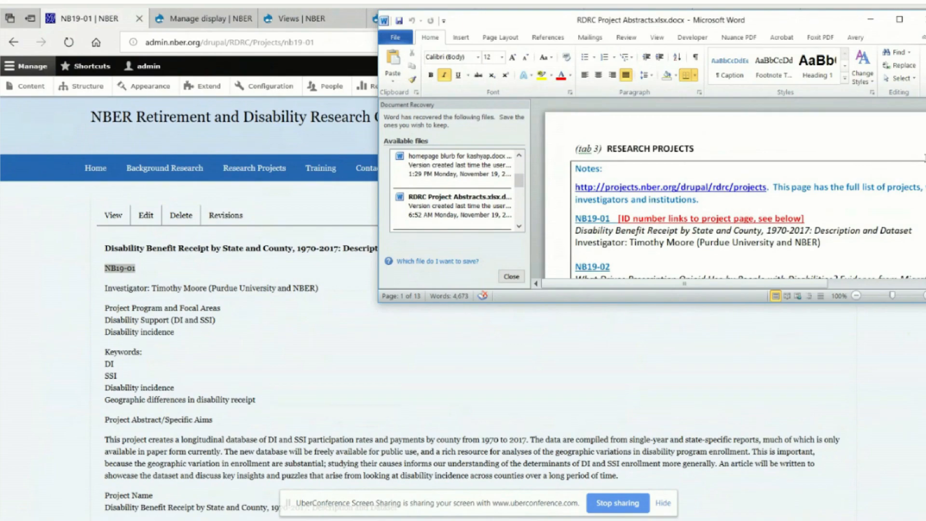
{"action": "left_click", "coordinate": [870, 20]}
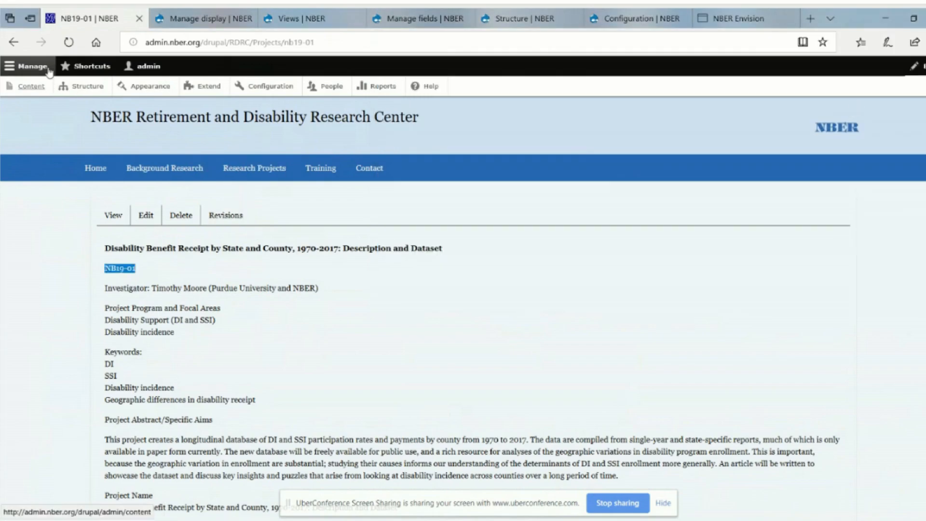
{"action": "left_click", "coordinate": [13, 43]}
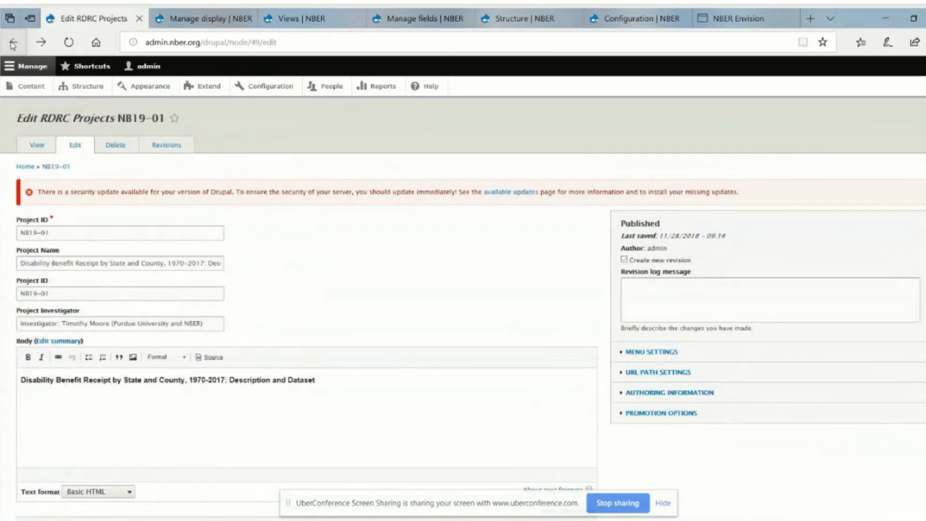
{"action": "left_click", "coordinate": [13, 43]}
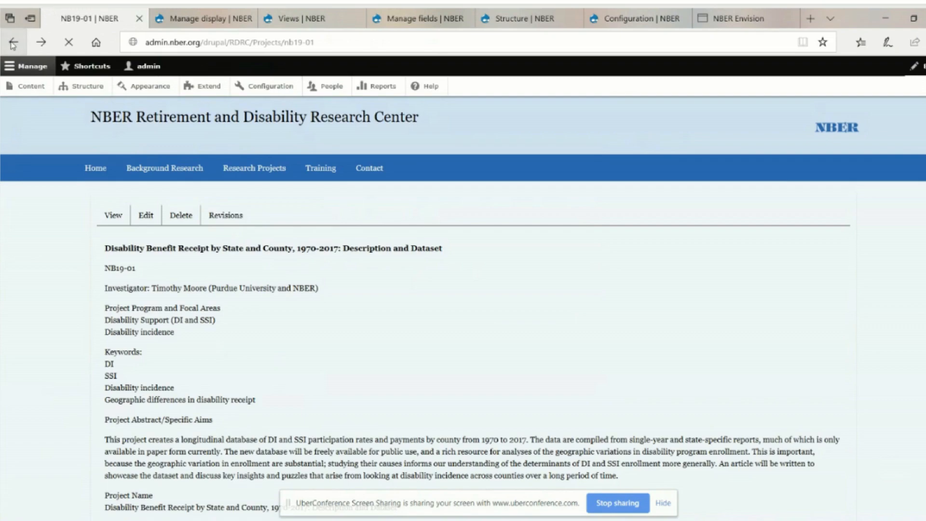
{"action": "left_click", "coordinate": [13, 44]}
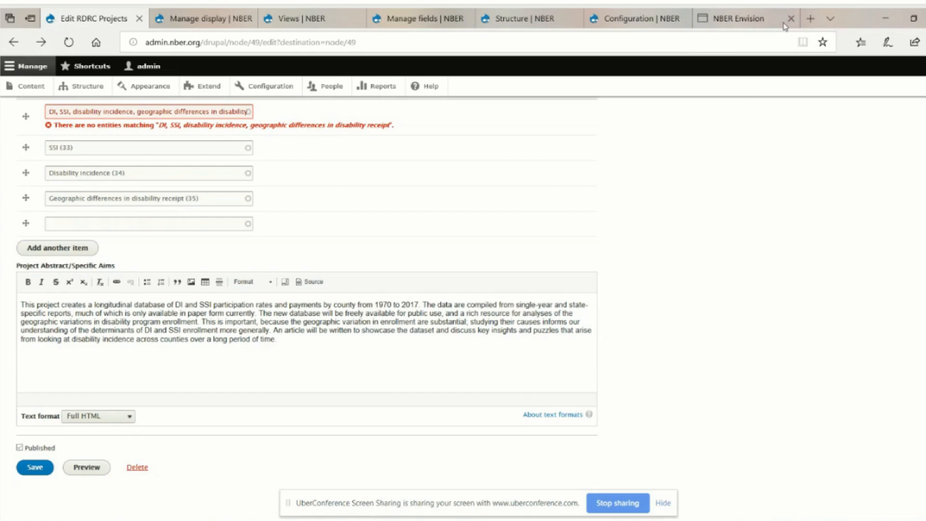
Open the site's content list in a new tab, look through it and view the NB19-01 project from it
{"action": "middle_click", "coordinate": [23, 86]}
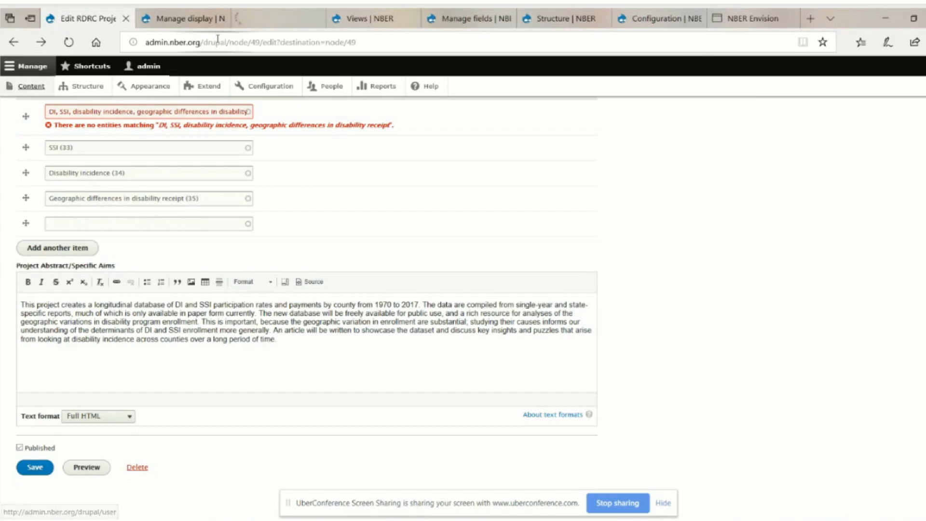
{"action": "mouse_move", "coordinate": [267, 27]}
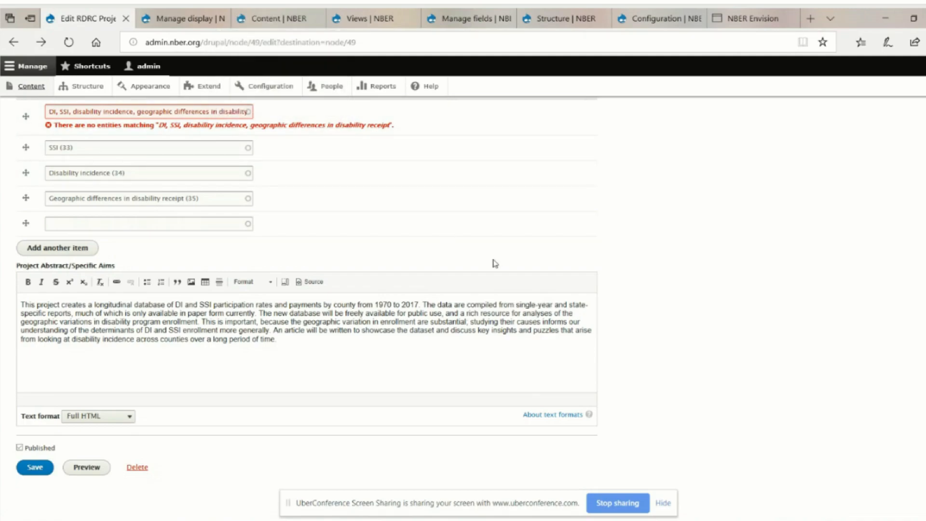
{"action": "left_click", "coordinate": [275, 19]}
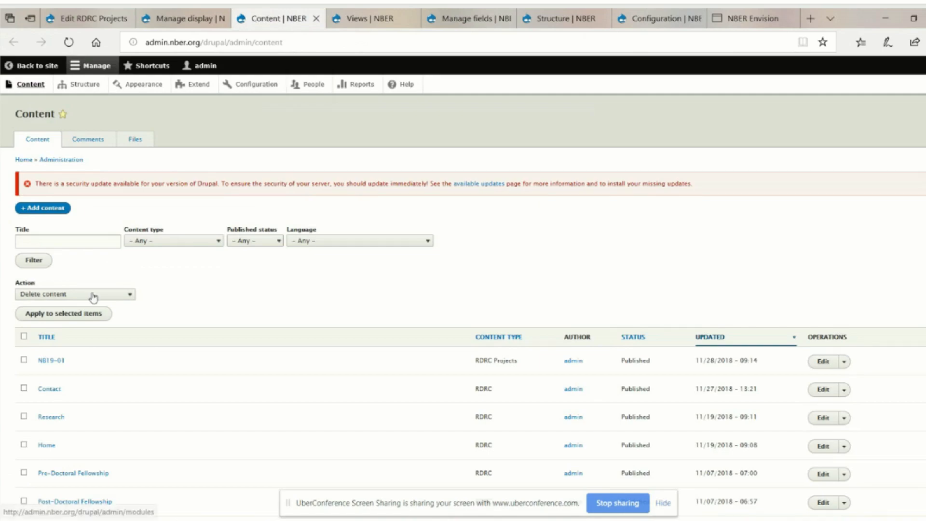
{"action": "scroll", "coordinate": [166, 378], "scroll_direction": "down", "scroll_amount": 4}
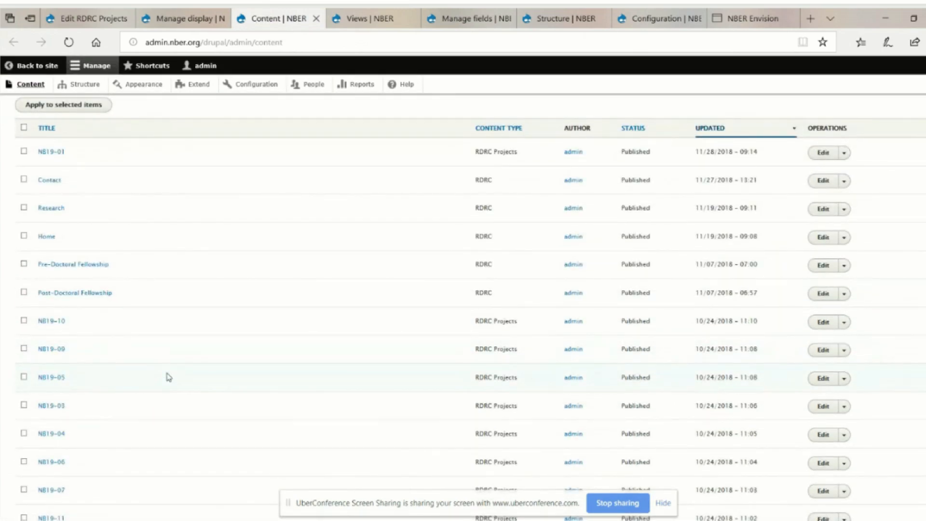
{"action": "scroll", "coordinate": [169, 377], "scroll_direction": "down", "scroll_amount": 14}
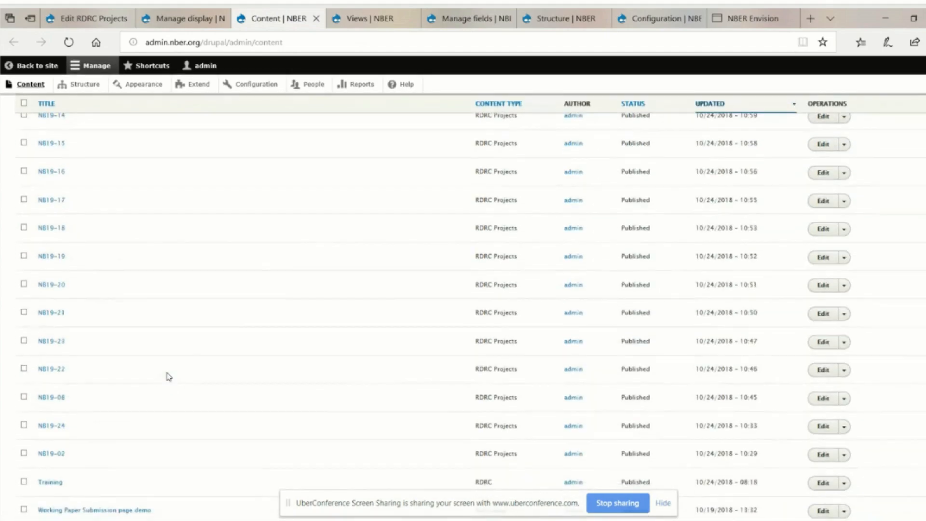
{"action": "scroll", "coordinate": [169, 377], "scroll_direction": "down", "scroll_amount": 2}
{"action": "scroll", "coordinate": [169, 377], "scroll_direction": "up", "scroll_amount": 2}
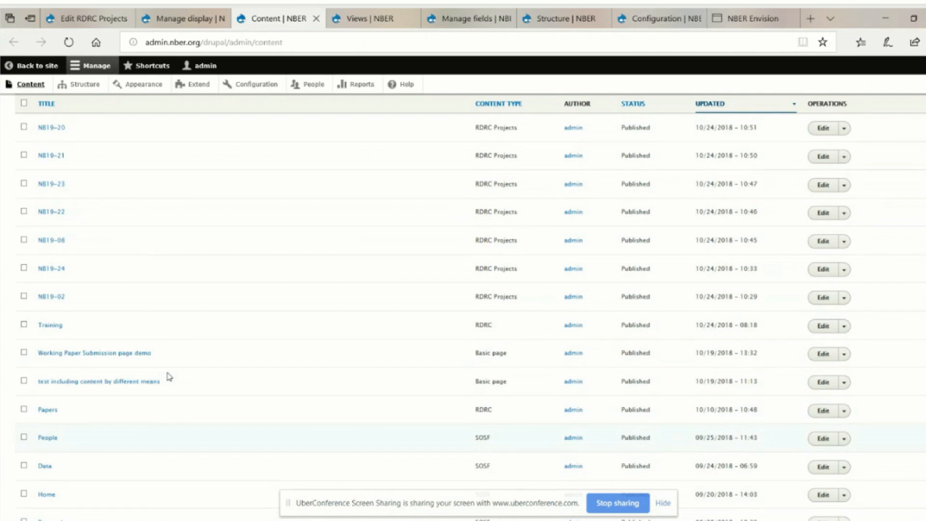
{"action": "scroll", "coordinate": [169, 377], "scroll_direction": "up", "scroll_amount": 15}
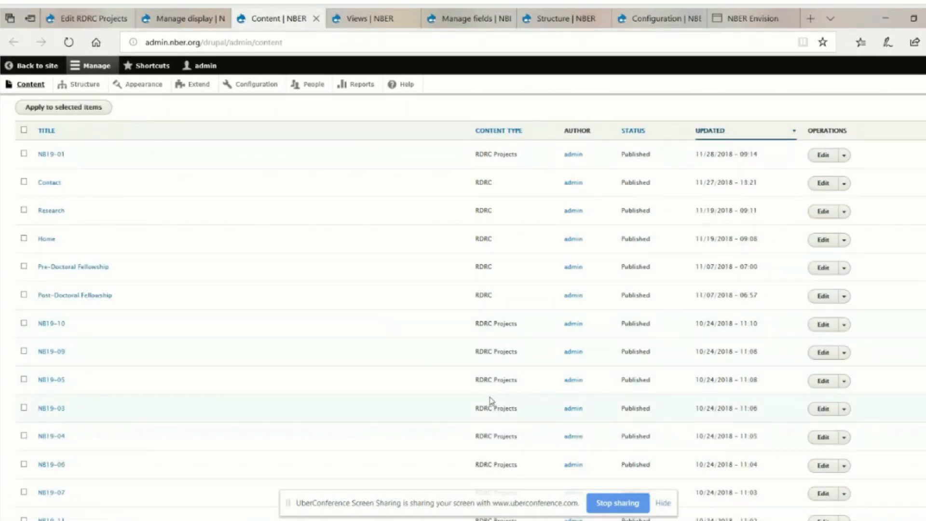
{"action": "left_click", "coordinate": [49, 154]}
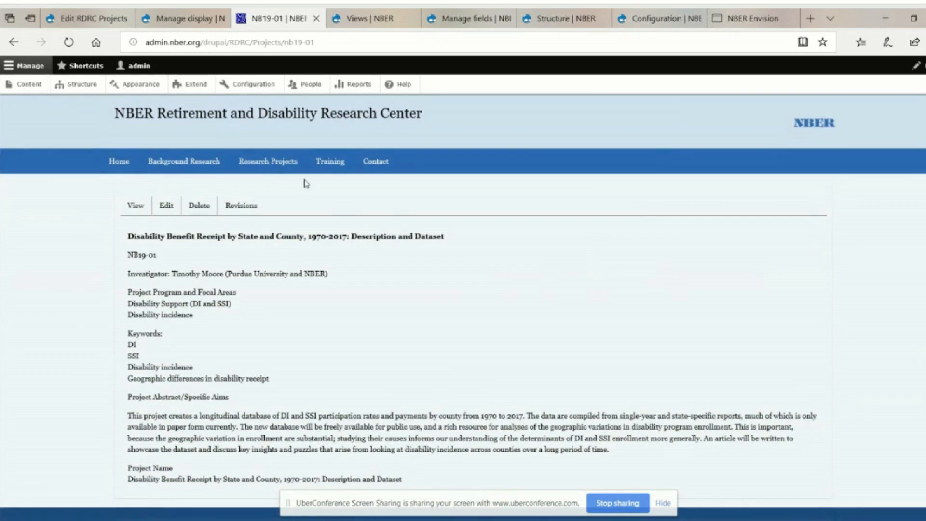
Open the Research Projects page of the site and look through its list of projects
{"action": "left_click", "coordinate": [264, 164]}
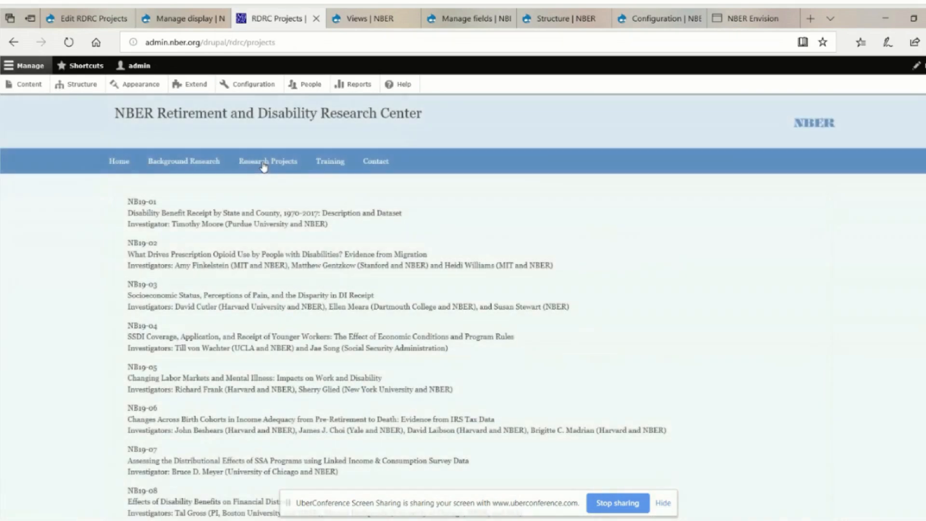
{"action": "scroll", "coordinate": [619, 261], "scroll_direction": "down", "scroll_amount": 12}
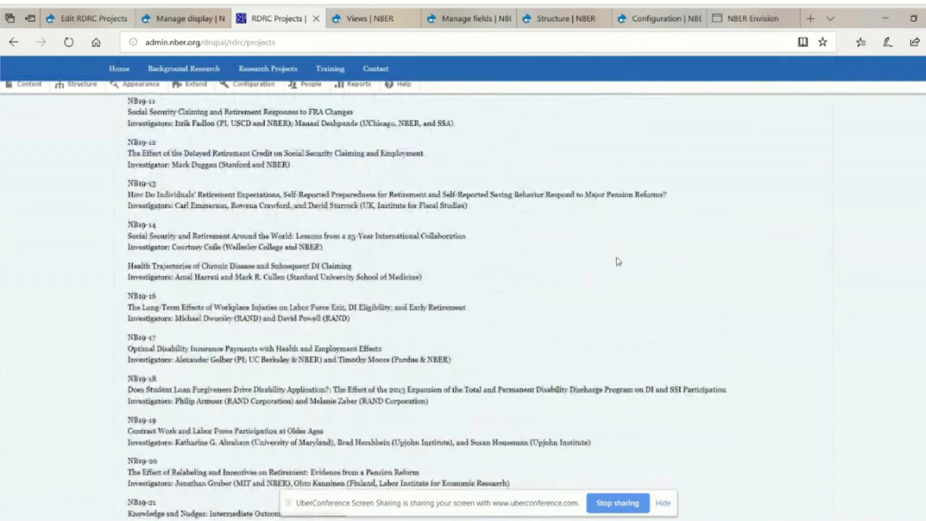
{"action": "scroll", "coordinate": [618, 262], "scroll_direction": "down", "scroll_amount": 3}
{"action": "scroll", "coordinate": [614, 262], "scroll_direction": "up", "scroll_amount": 20}
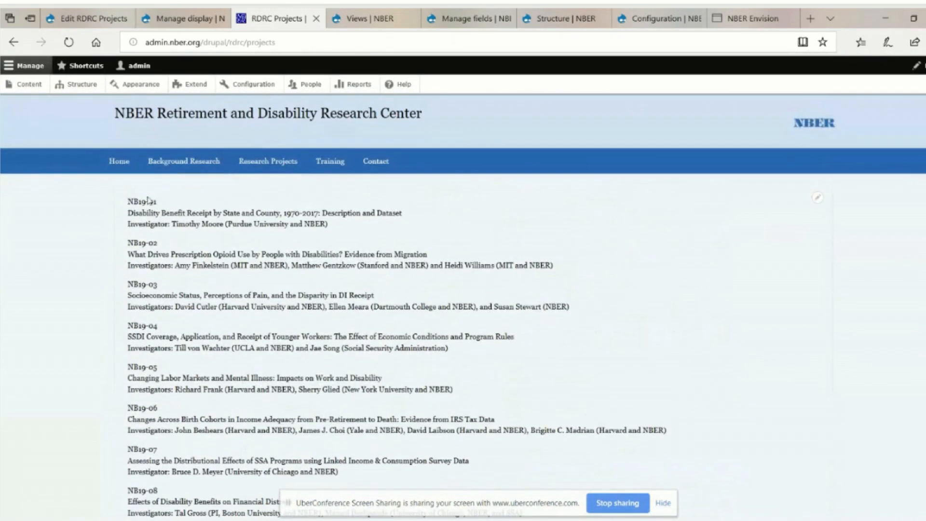
View the NB19-01 and NB19-02 project pages from the Research Projects list, returning to the list after each
{"action": "left_click", "coordinate": [146, 206]}
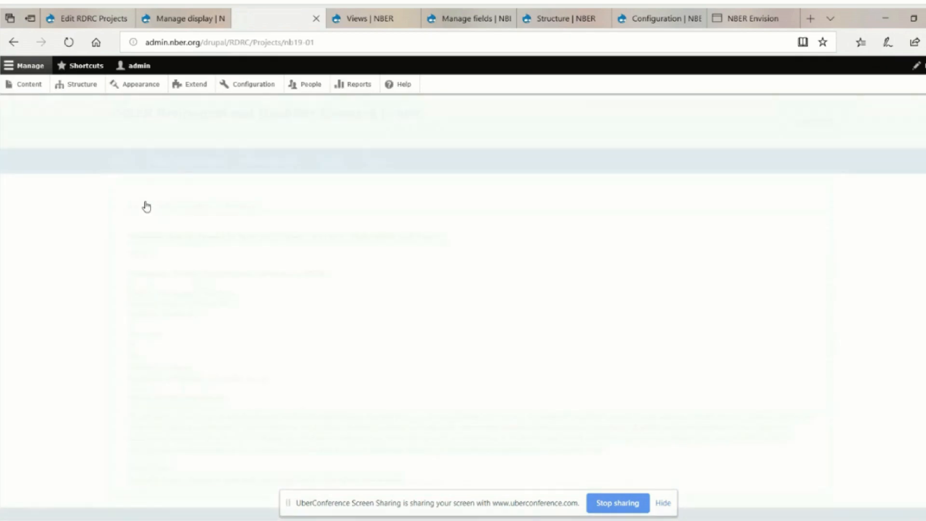
{"action": "left_click", "coordinate": [15, 46]}
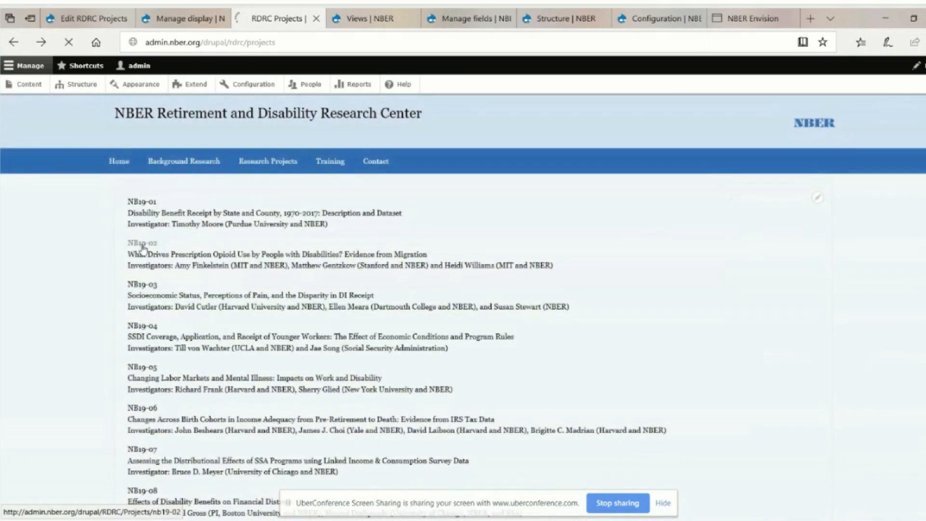
{"action": "left_click", "coordinate": [143, 247]}
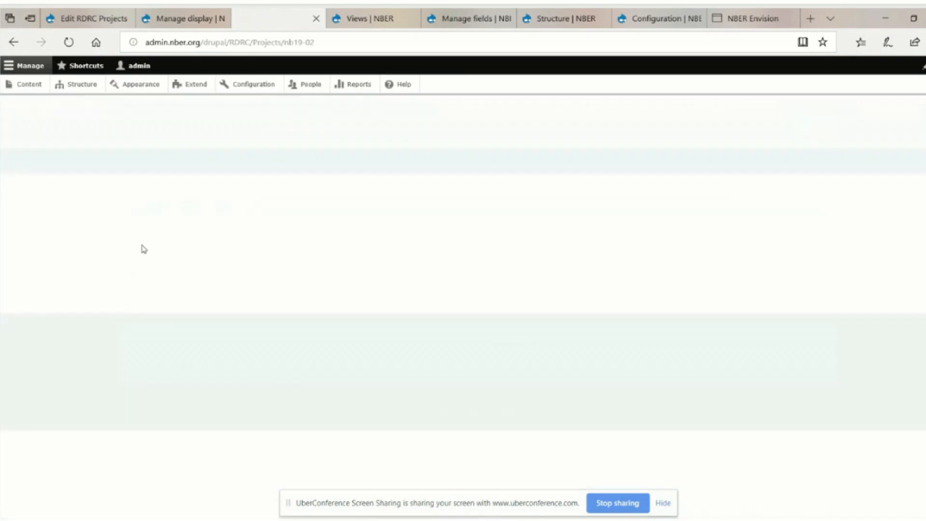
{"action": "left_click", "coordinate": [13, 42]}
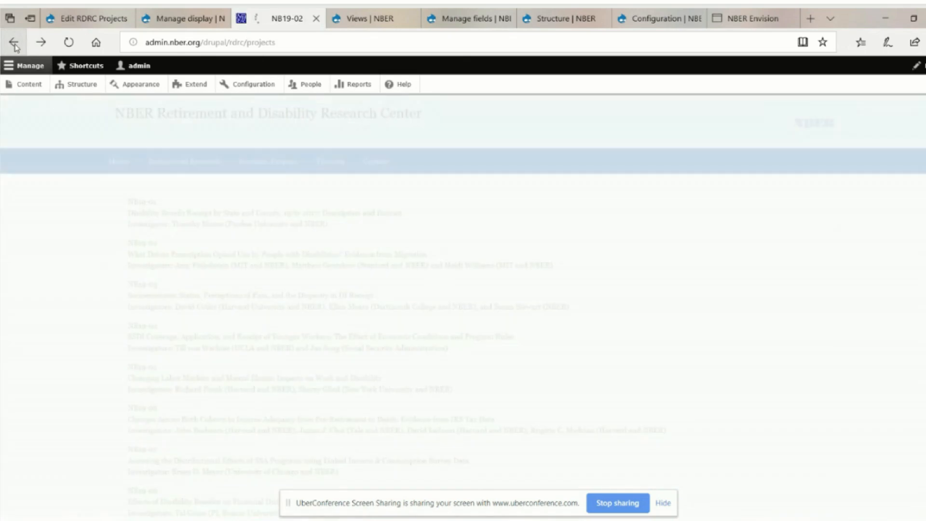
Review the RDRC Projects full content display settings, then examine the second Project ID field and the body text in the NB19-01 edit form
{"action": "left_click", "coordinate": [189, 22]}
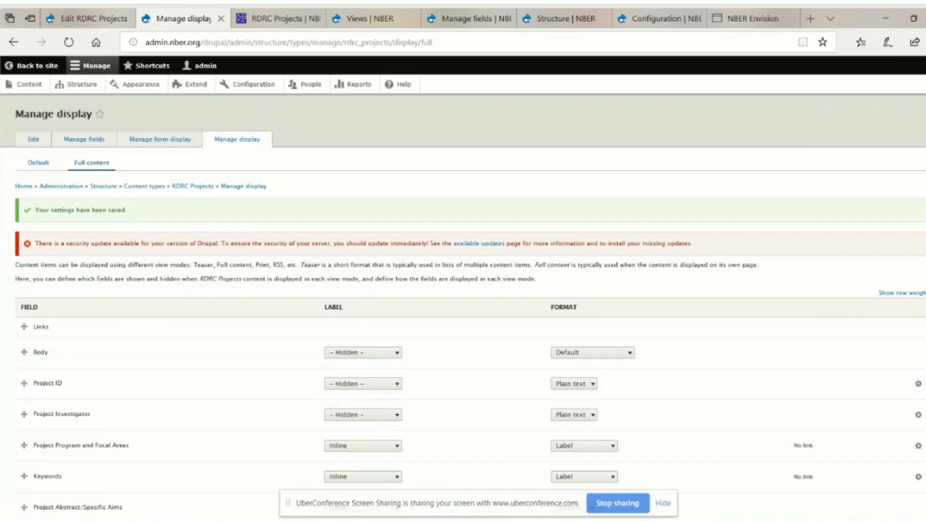
{"action": "scroll", "coordinate": [463, 295], "scroll_direction": "down", "scroll_amount": 3}
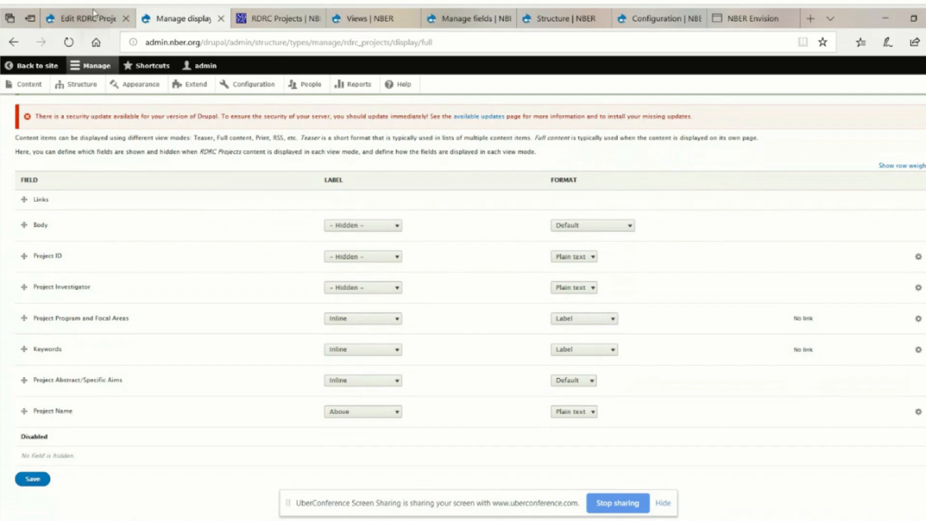
{"action": "left_click", "coordinate": [81, 21]}
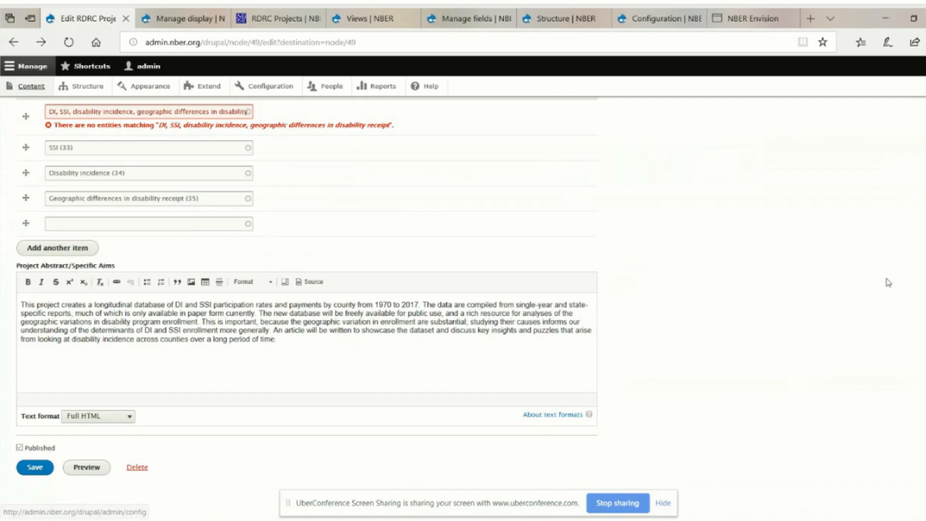
{"action": "scroll", "coordinate": [909, 346], "scroll_direction": "up", "scroll_amount": 4}
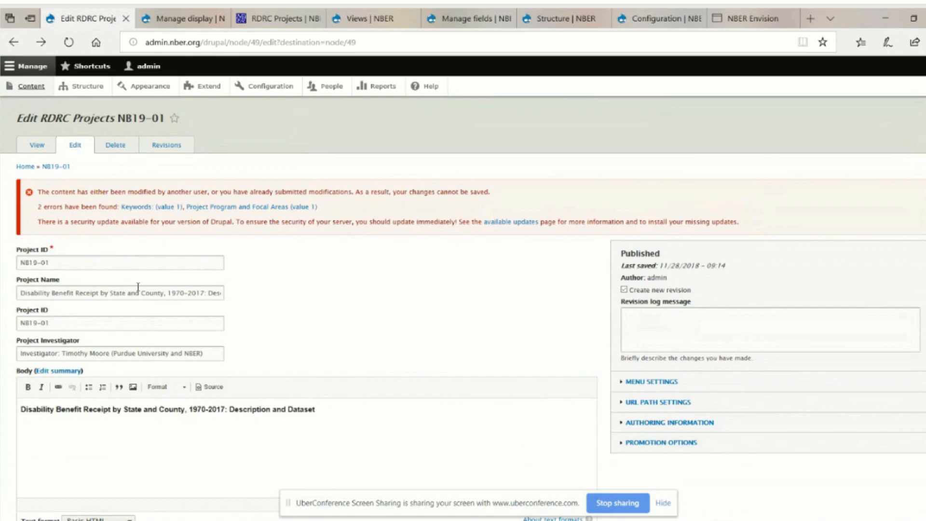
{"action": "triple_click", "coordinate": [114, 327]}
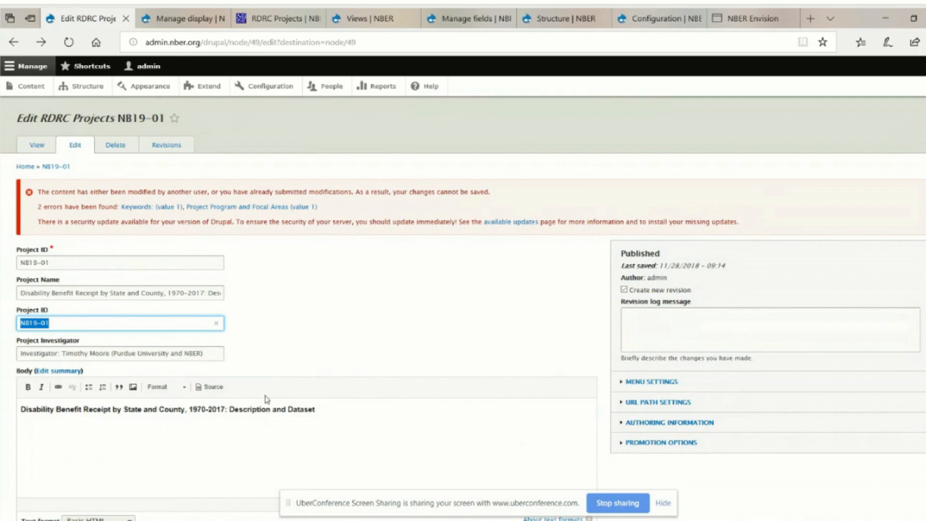
{"action": "left_click", "coordinate": [344, 412]}
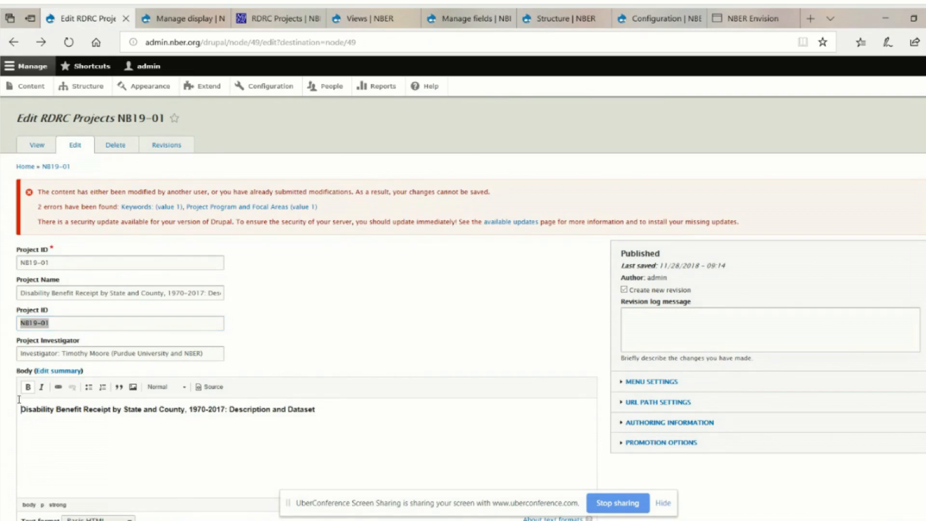
{"action": "left_click_drag", "start_coordinate": [21, 408], "coordinate": [159, 411]}
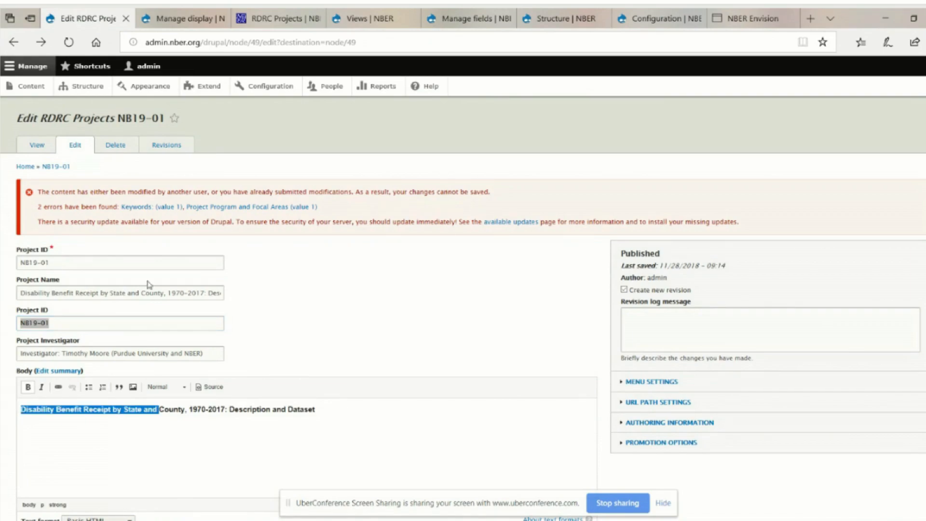
{"action": "double_click", "coordinate": [41, 322]}
{"action": "left_click_drag", "start_coordinate": [53, 322], "coordinate": [2, 322]}
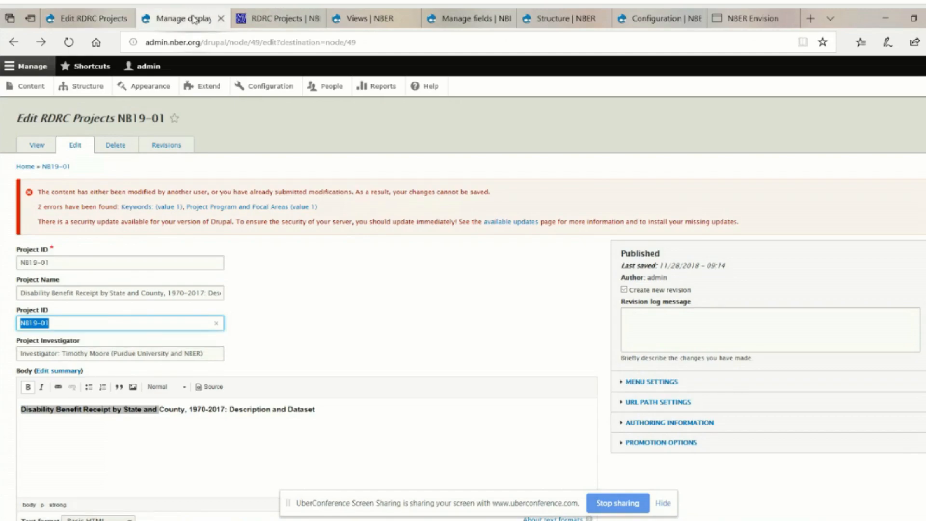
Open the field list of the RDRC Projects content type and look at the operations for the Project ID field
{"action": "left_click", "coordinate": [193, 20]}
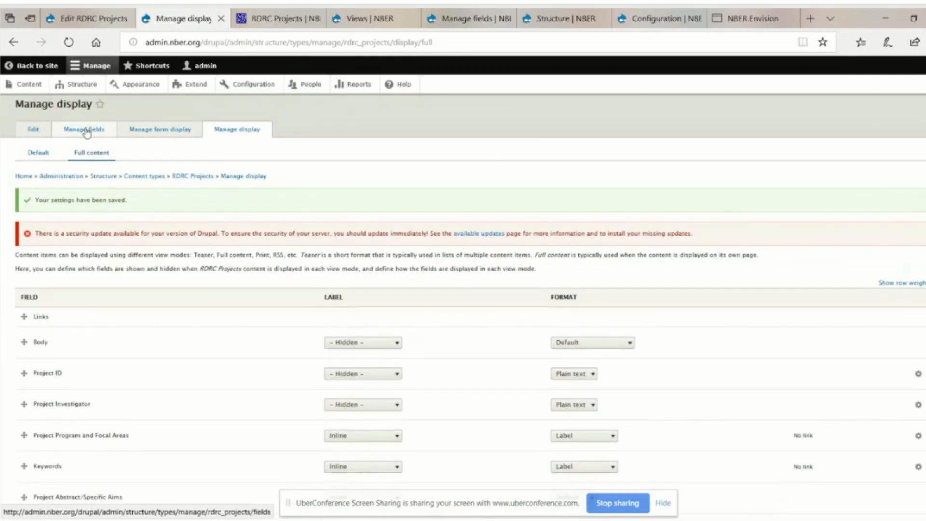
{"action": "left_click", "coordinate": [85, 130]}
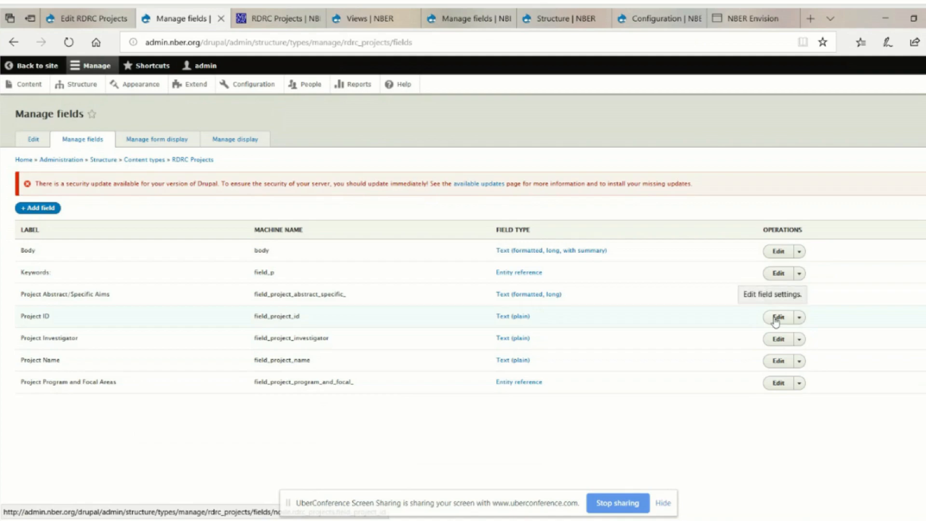
{"action": "left_click", "coordinate": [799, 318]}
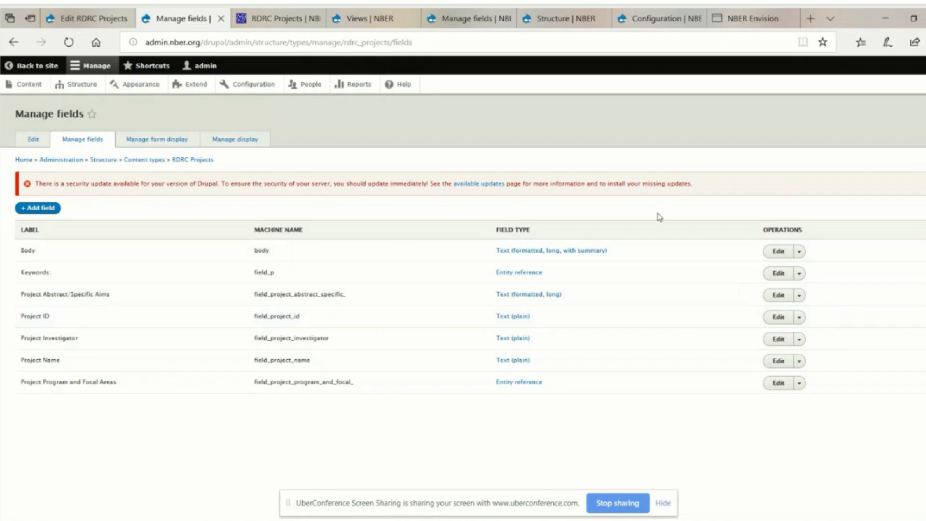
Enable the Page title block in the Content region of the rdrc theme's block layout
{"action": "mouse_move", "coordinate": [250, 18]}
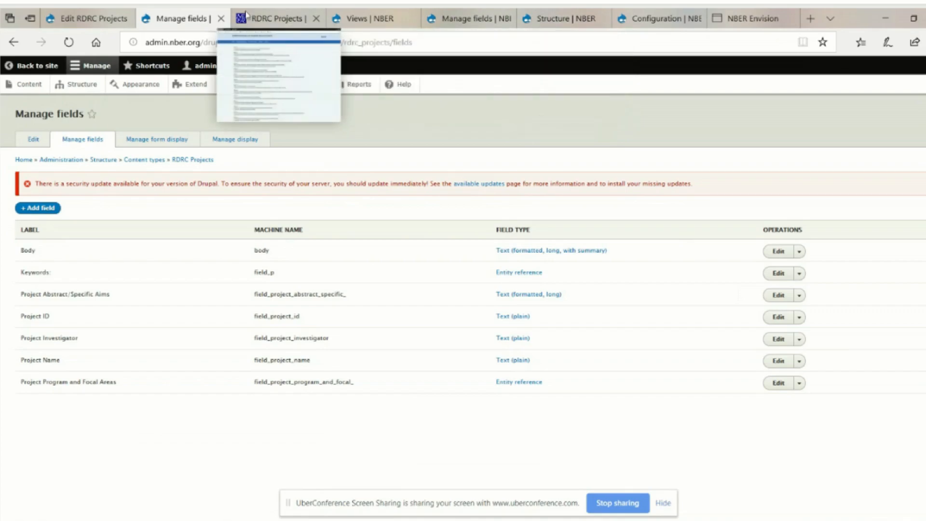
{"action": "left_click", "coordinate": [267, 19]}
{"action": "left_click", "coordinate": [82, 86]}
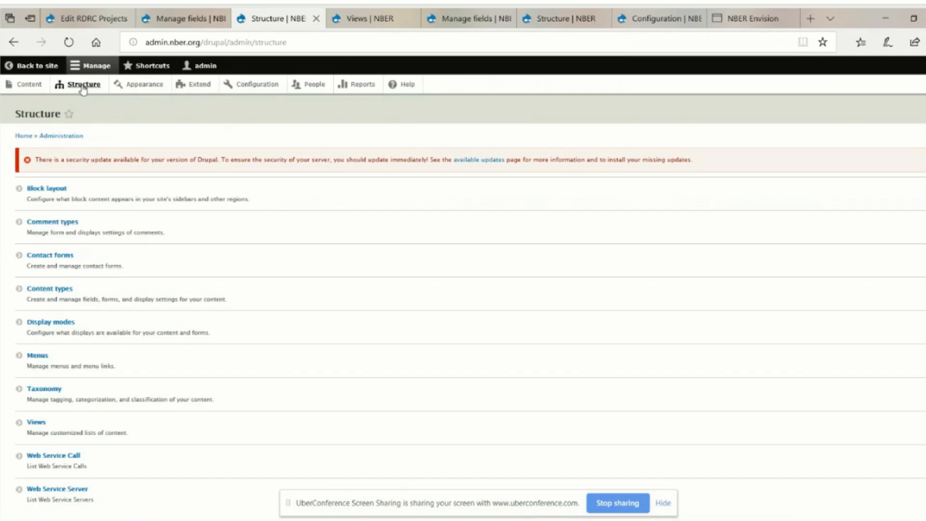
{"action": "left_click", "coordinate": [38, 191]}
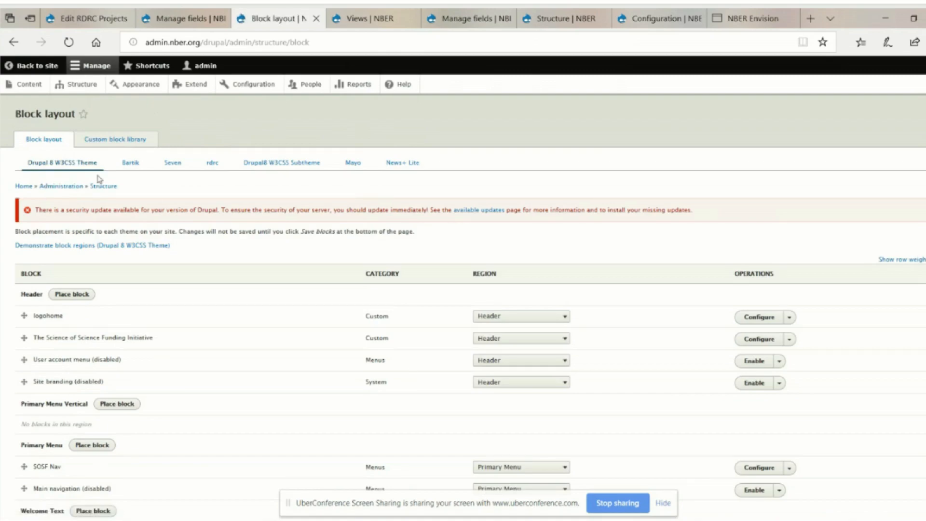
{"action": "left_click", "coordinate": [210, 163]}
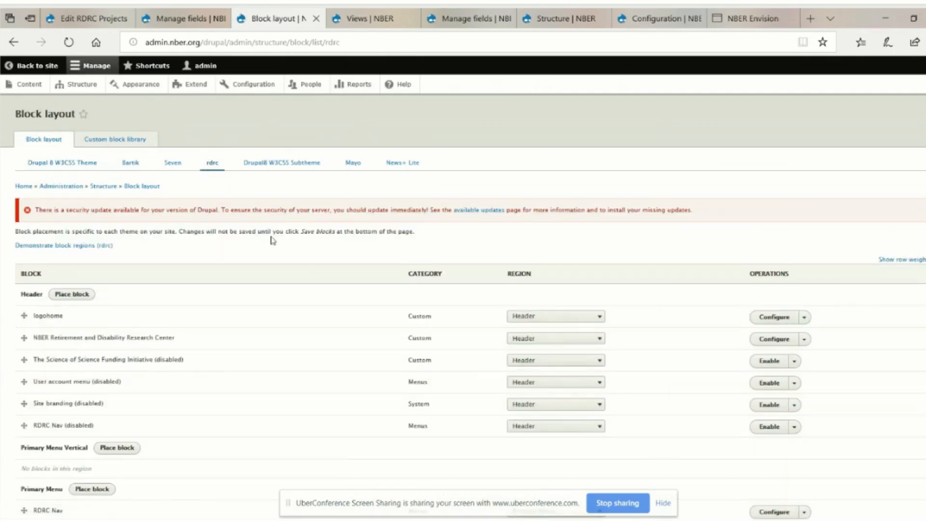
{"action": "scroll", "coordinate": [271, 233], "scroll_direction": "down", "scroll_amount": 9}
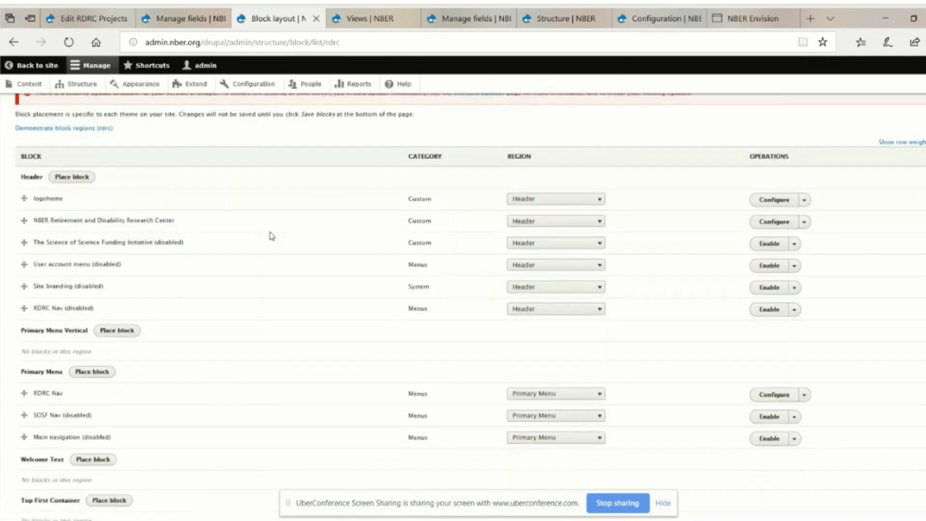
{"action": "scroll", "coordinate": [273, 234], "scroll_direction": "down", "scroll_amount": 3}
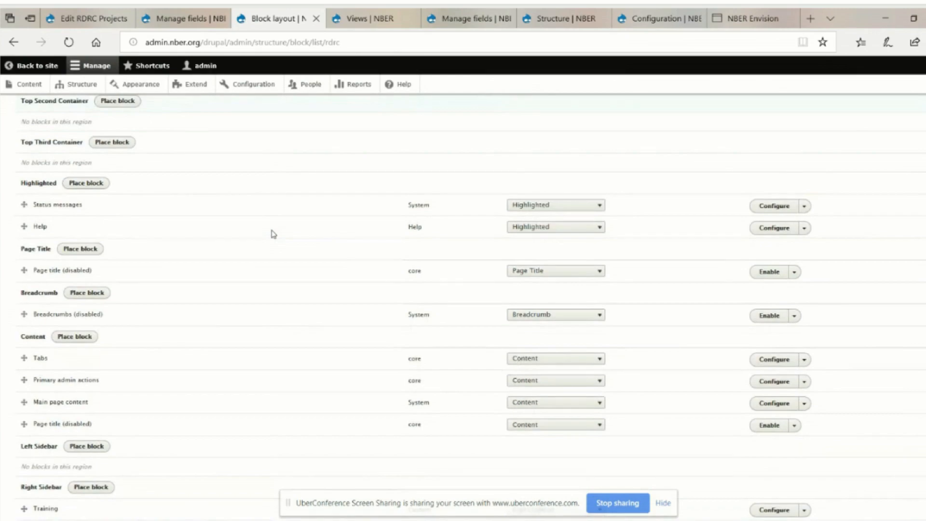
{"action": "scroll", "coordinate": [273, 234], "scroll_direction": "down", "scroll_amount": 3}
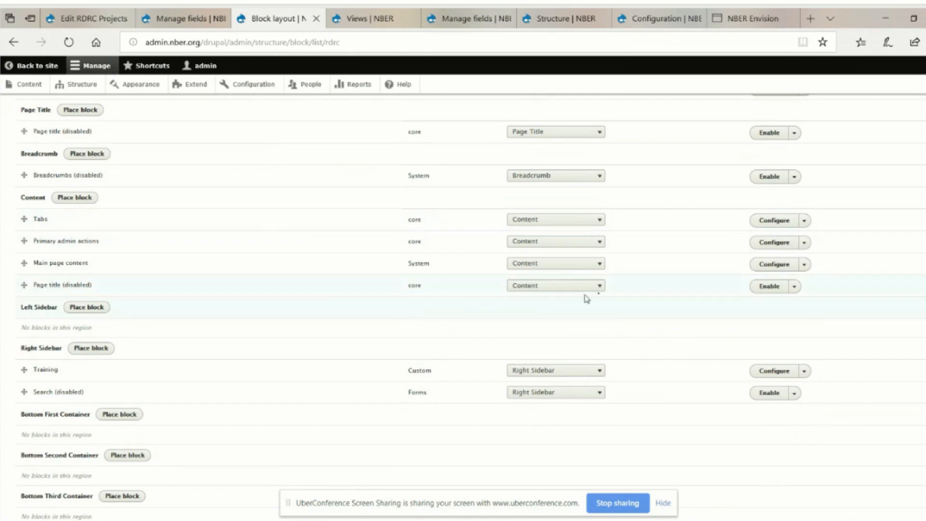
{"action": "left_click", "coordinate": [770, 287]}
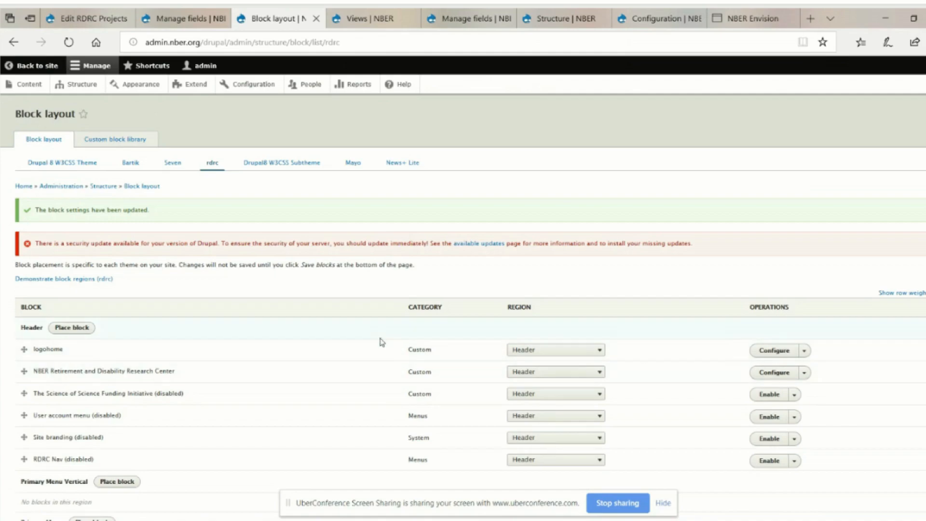
Restrict the Content region's Page title block to the RDRC Projects content type and save the block
{"action": "scroll", "coordinate": [383, 340], "scroll_direction": "down", "scroll_amount": 4}
{"action": "scroll", "coordinate": [391, 335], "scroll_direction": "down", "scroll_amount": 8}
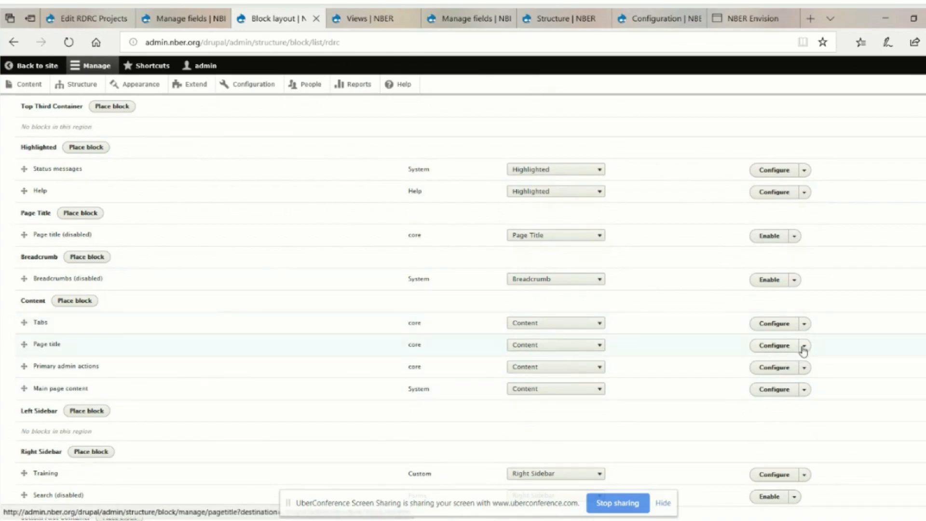
{"action": "left_click", "coordinate": [774, 346]}
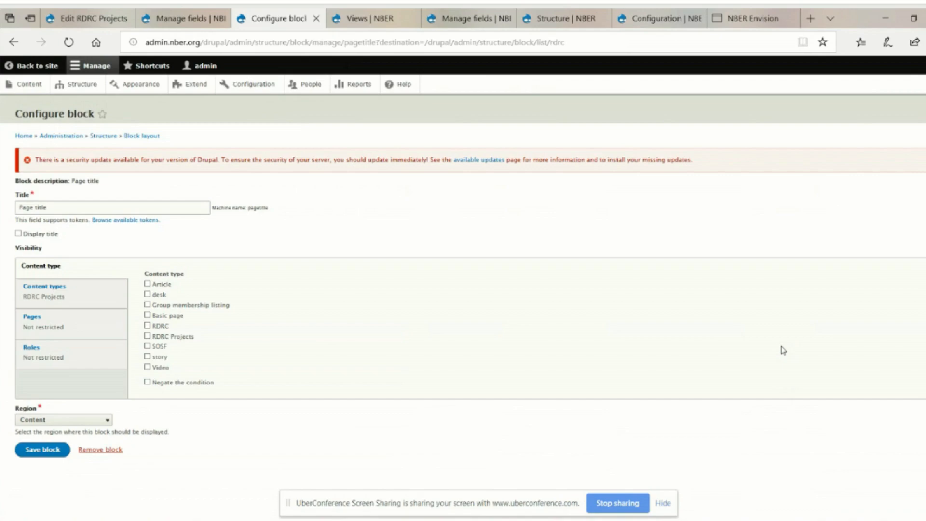
{"action": "left_click", "coordinate": [147, 336]}
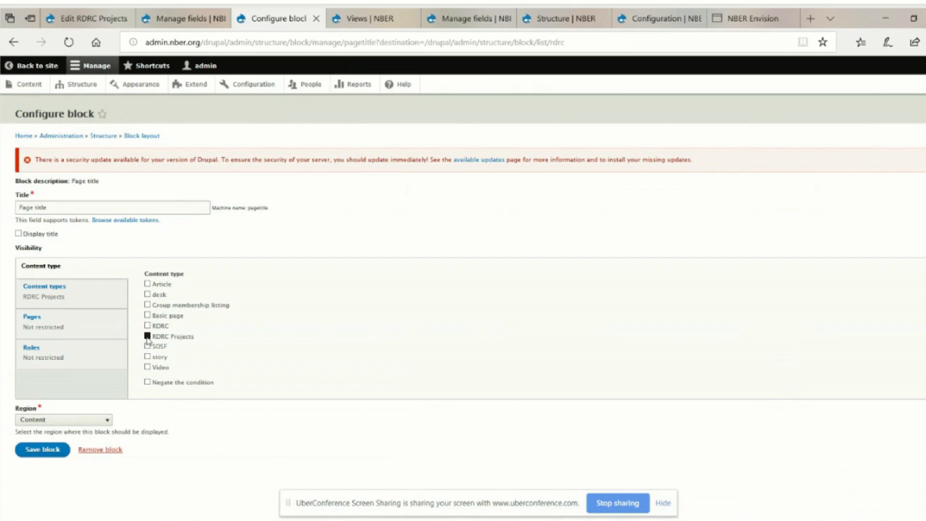
{"action": "left_click", "coordinate": [45, 450]}
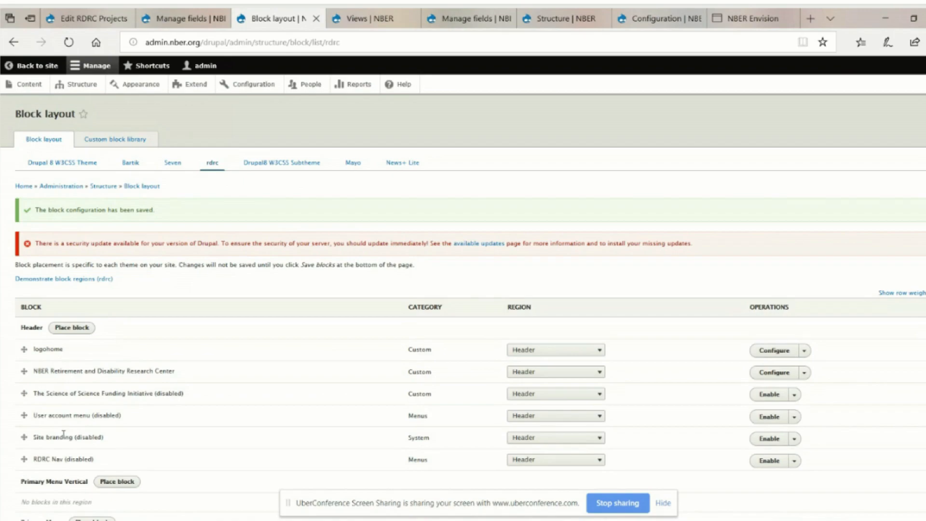
View the NB19-01 project page and compare the bold body title with the Project Name at the end of the page
{"action": "left_click", "coordinate": [96, 26]}
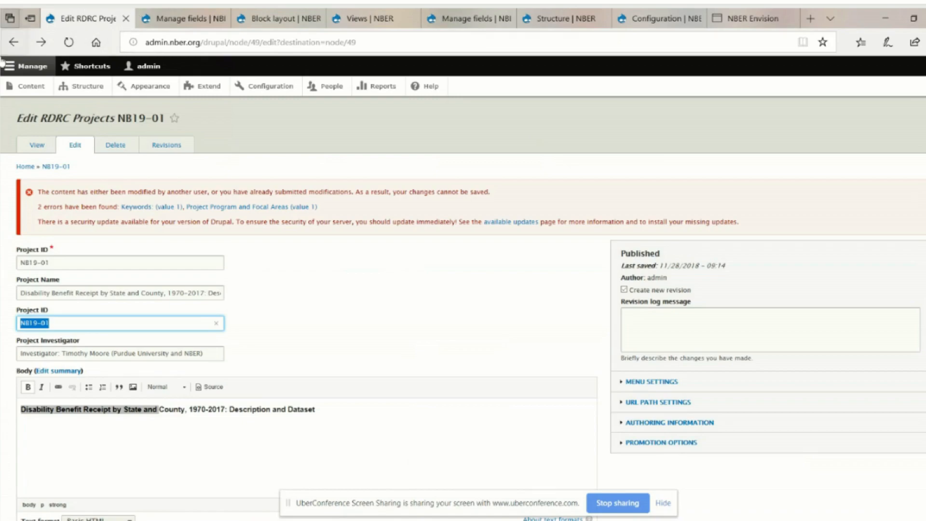
{"action": "left_click", "coordinate": [37, 145]}
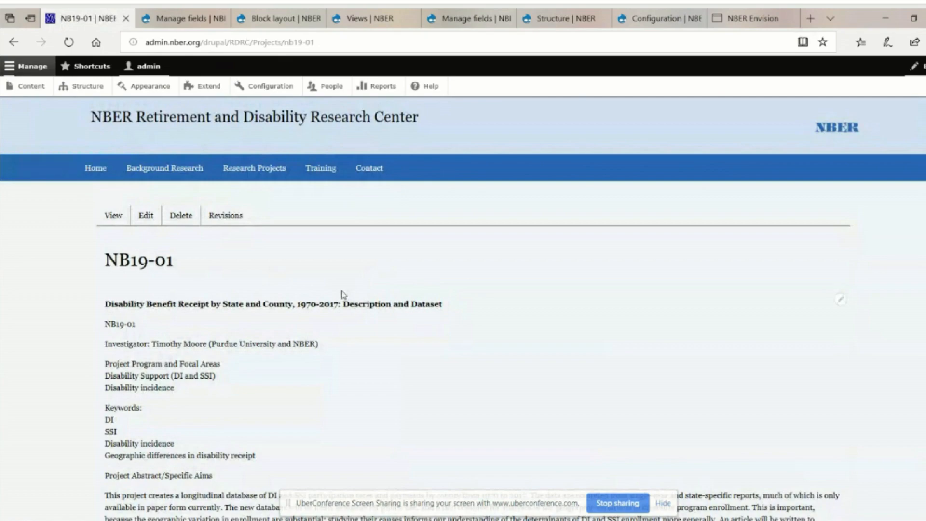
{"action": "scroll", "coordinate": [344, 295], "scroll_direction": "down", "scroll_amount": 3}
{"action": "scroll", "coordinate": [343, 295], "scroll_direction": "up", "scroll_amount": 3}
{"action": "left_click_drag", "start_coordinate": [471, 308], "coordinate": [118, 304]}
{"action": "scroll", "coordinate": [311, 309], "scroll_direction": "down", "scroll_amount": 2}
{"action": "scroll", "coordinate": [311, 309], "scroll_direction": "down", "scroll_amount": 3}
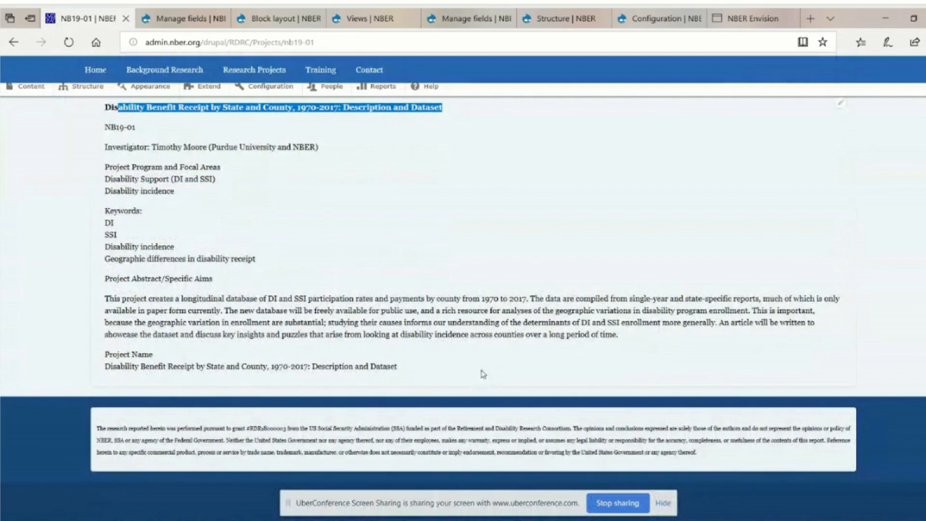
{"action": "left_click_drag", "start_coordinate": [100, 356], "coordinate": [479, 384]}
{"action": "left_click", "coordinate": [310, 369]}
Check the heading, the Project Name entry and the investigator line on the NB19-01 page
{"action": "scroll", "coordinate": [333, 254], "scroll_direction": "up", "scroll_amount": 2}
{"action": "scroll", "coordinate": [336, 242], "scroll_direction": "up", "scroll_amount": 2}
{"action": "left_click_drag", "start_coordinate": [101, 262], "coordinate": [213, 266]}
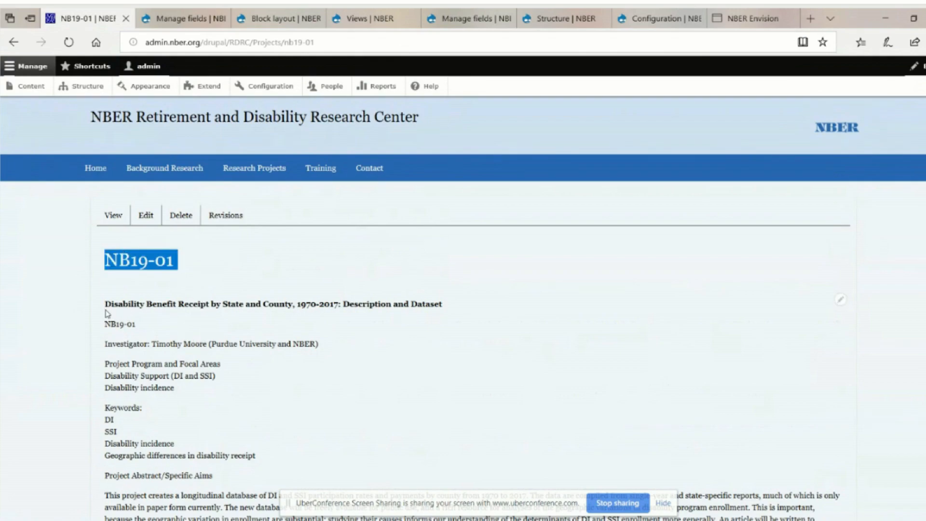
{"action": "scroll", "coordinate": [107, 314], "scroll_direction": "down", "scroll_amount": 4}
{"action": "triple_click", "coordinate": [427, 362]}
{"action": "scroll", "coordinate": [427, 360], "scroll_direction": "up", "scroll_amount": 4}
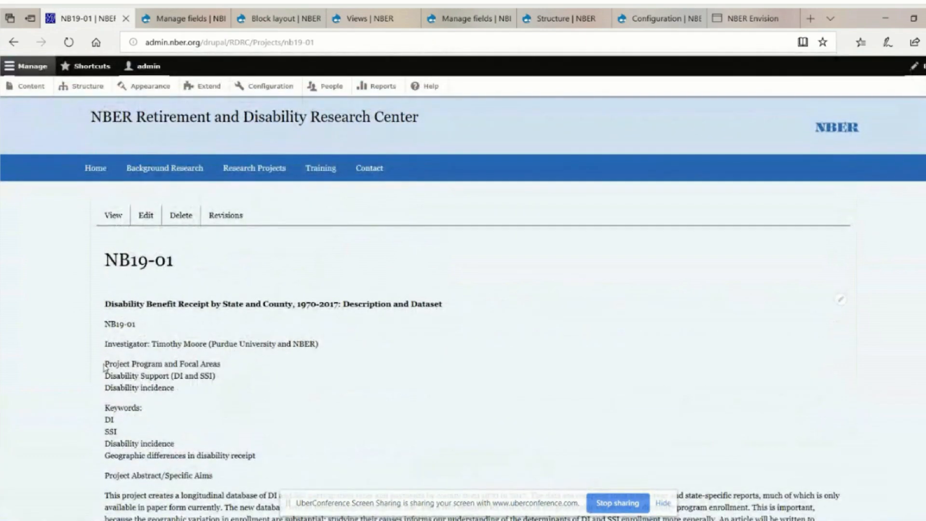
{"action": "left_click_drag", "start_coordinate": [103, 343], "coordinate": [342, 355]}
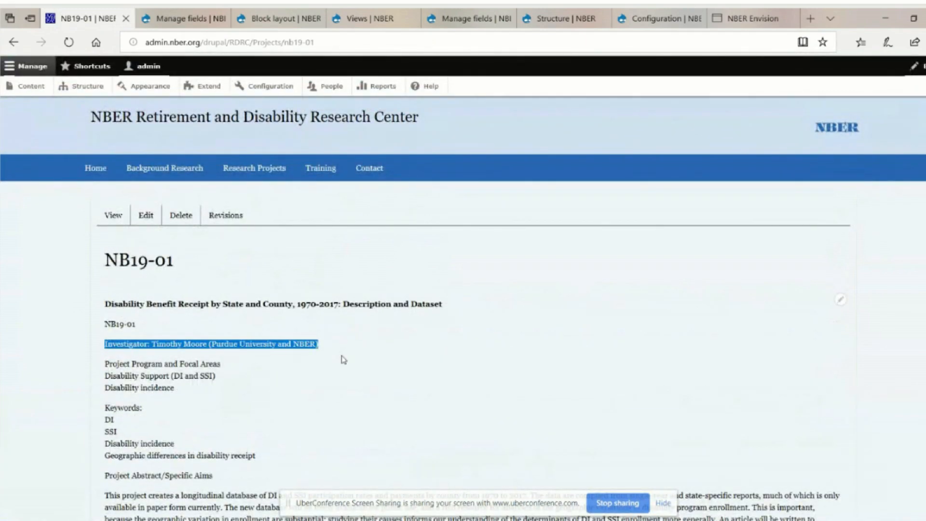
In the RDRC Projects Full content display settings, move the Project Name field directly above Project ID
{"action": "left_click", "coordinate": [188, 19]}
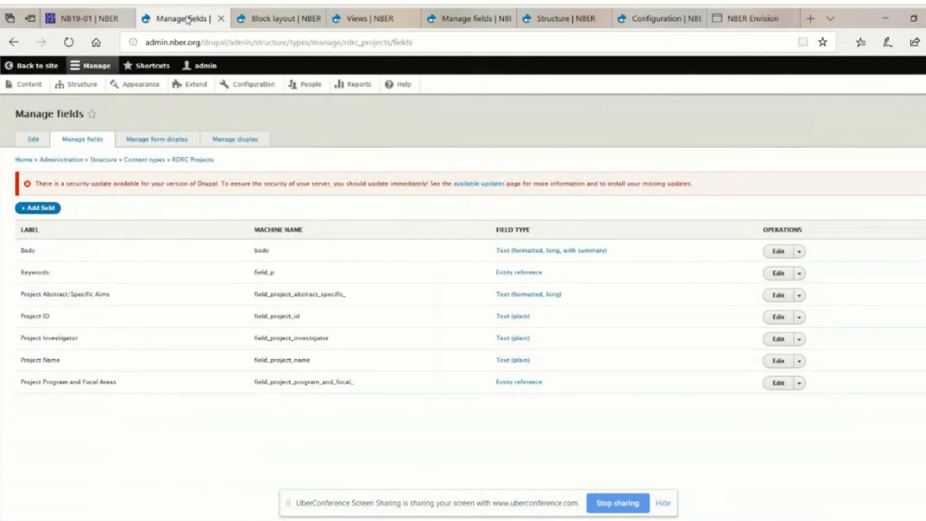
{"action": "left_click", "coordinate": [234, 141]}
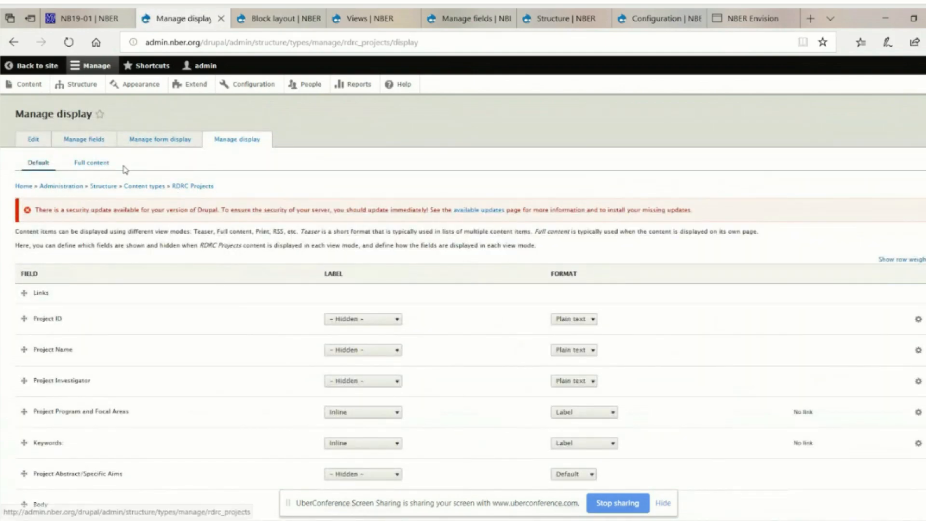
{"action": "left_click", "coordinate": [102, 166]}
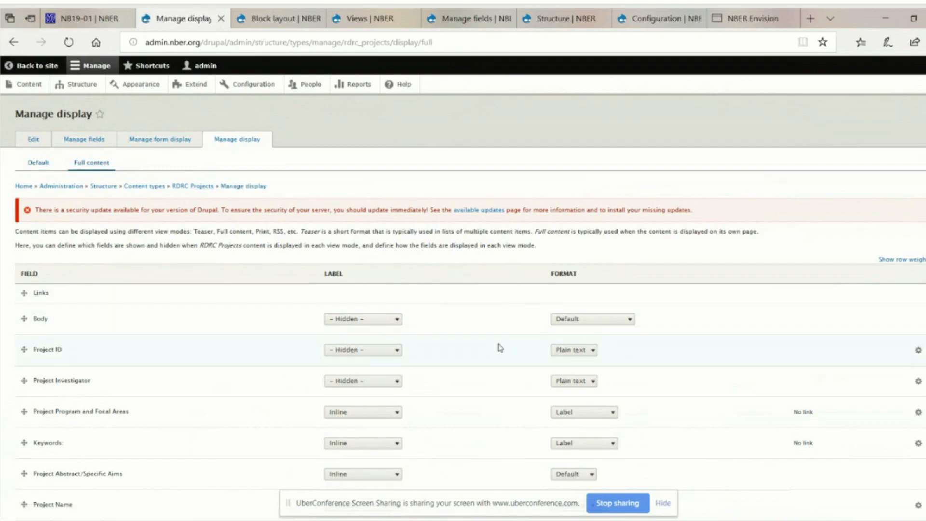
{"action": "scroll", "coordinate": [499, 347], "scroll_direction": "down", "scroll_amount": 2}
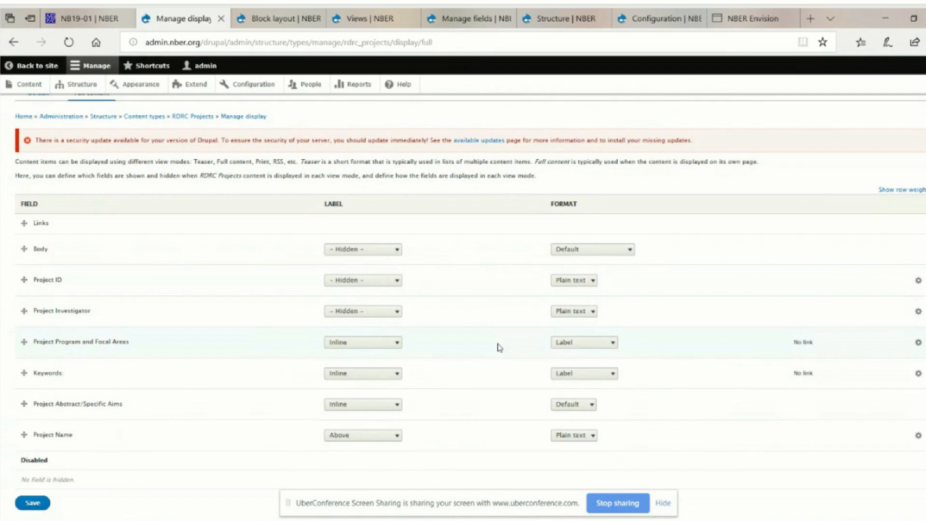
{"action": "left_click_drag", "start_coordinate": [24, 437], "coordinate": [30, 300]}
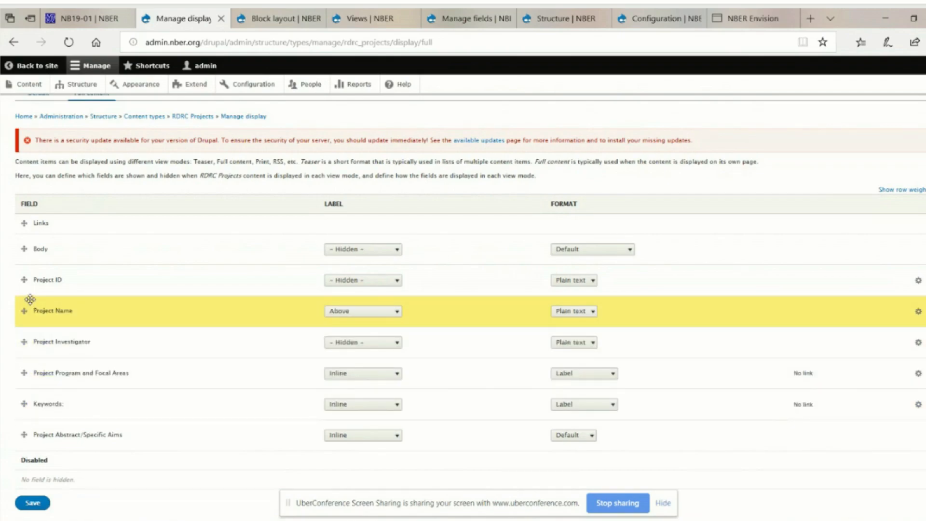
{"action": "left_click_drag", "start_coordinate": [29, 300], "coordinate": [34, 277]}
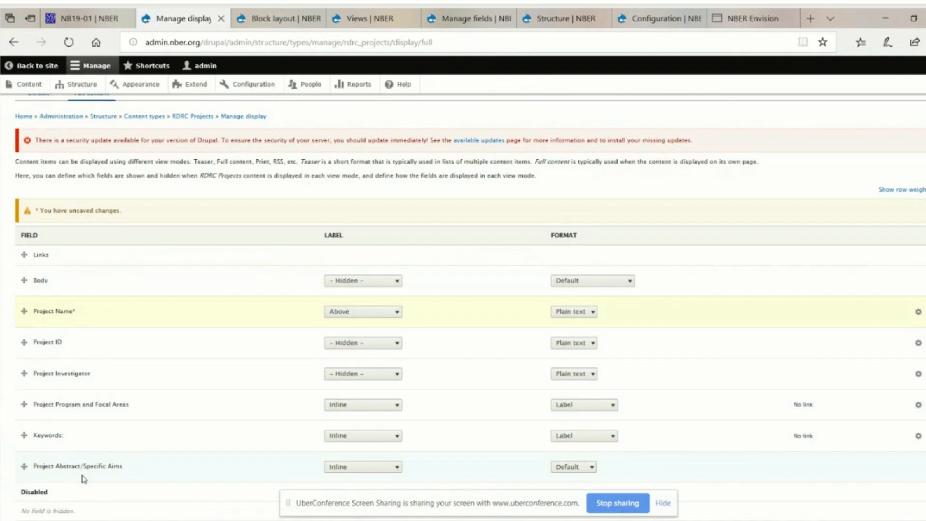
Move Project Abstract/Specific Aims above Project Program and Focal Areas, and check the order against the RDRC Project Abstracts Word document
{"action": "scroll", "coordinate": [155, 470], "scroll_direction": "down", "scroll_amount": 2}
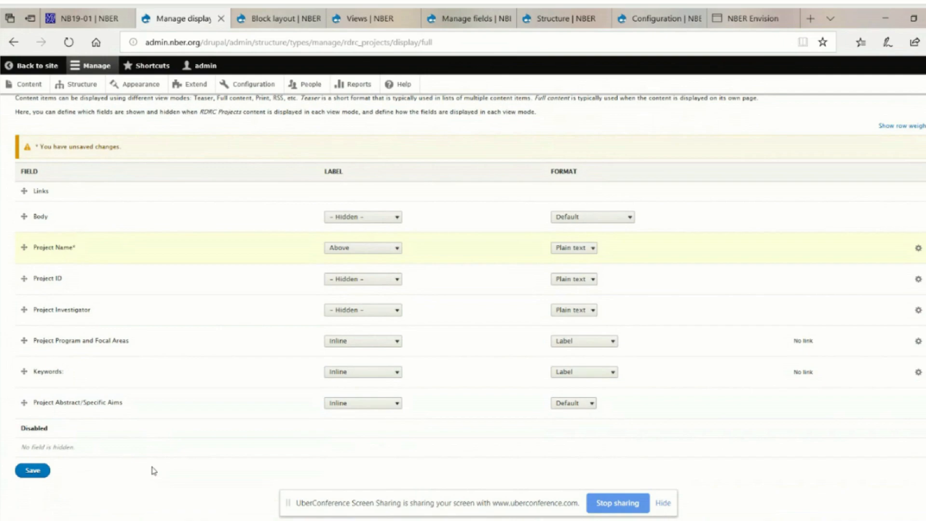
{"action": "left_click_drag", "start_coordinate": [23, 403], "coordinate": [23, 403]}
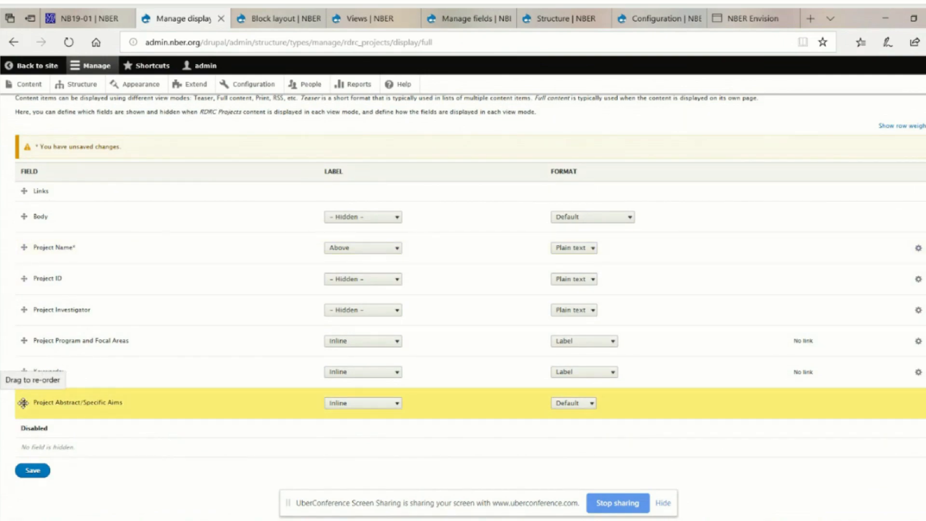
{"action": "left_click_drag", "start_coordinate": [23, 403], "coordinate": [26, 334]}
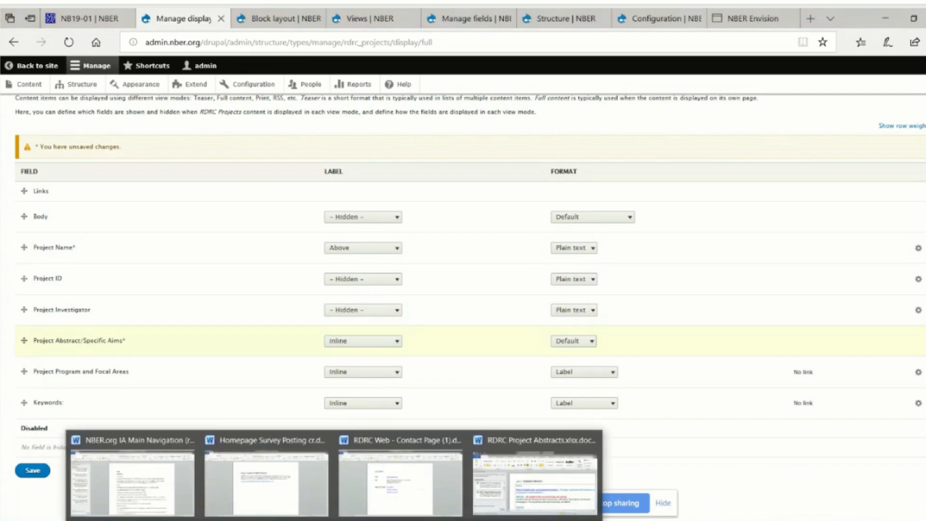
{"action": "left_click", "coordinate": [535, 475]}
{"action": "scroll", "coordinate": [742, 250], "scroll_direction": "down", "scroll_amount": 4}
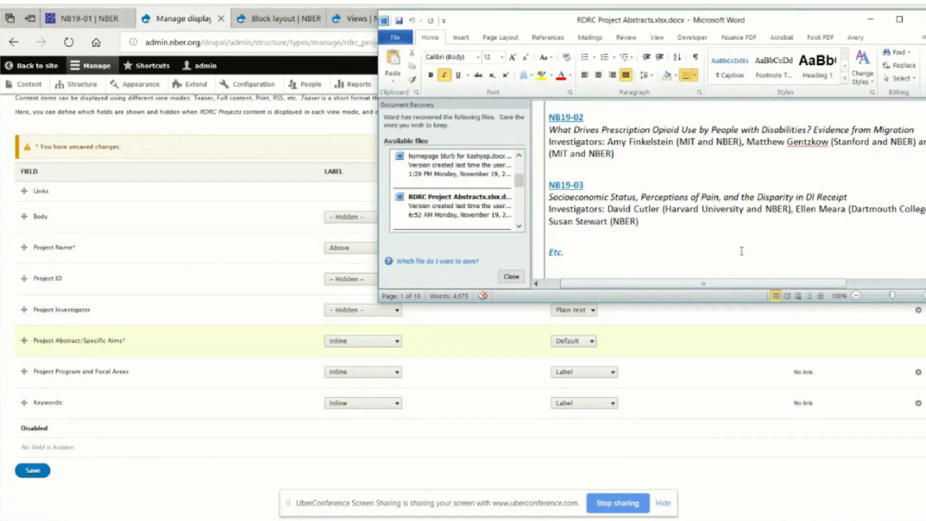
{"action": "scroll", "coordinate": [742, 251], "scroll_direction": "up", "scroll_amount": 5}
{"action": "scroll", "coordinate": [742, 251], "scroll_direction": "down", "scroll_amount": 2}
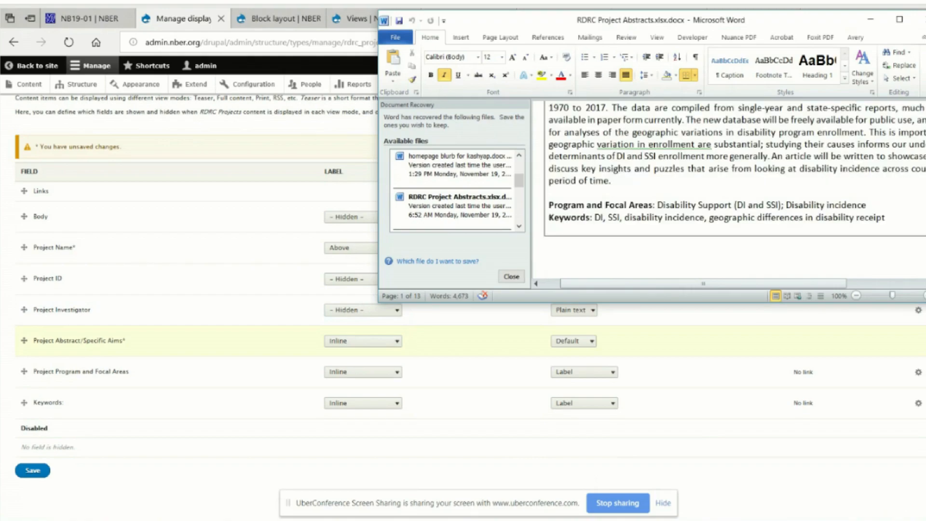
{"action": "left_click", "coordinate": [870, 19]}
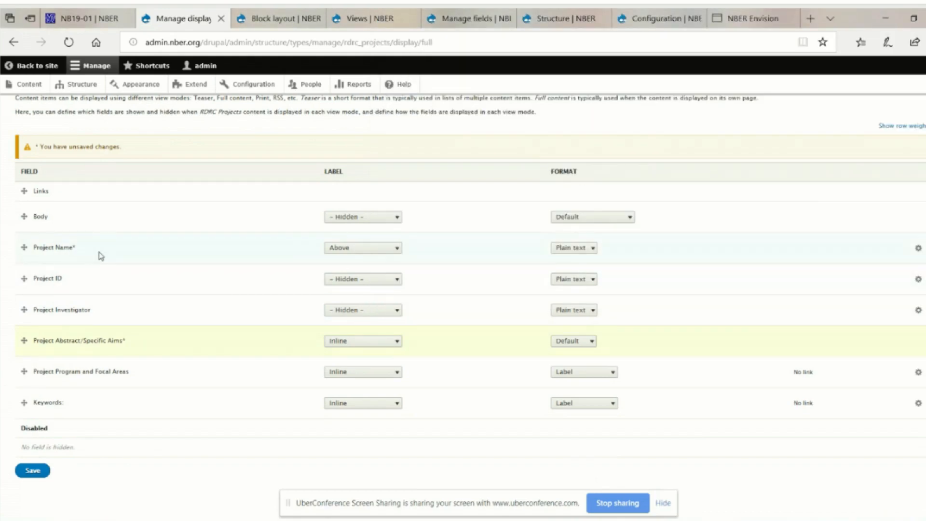
Save the reordered Full content display and reload the NB19-01 project page
{"action": "left_click", "coordinate": [31, 476]}
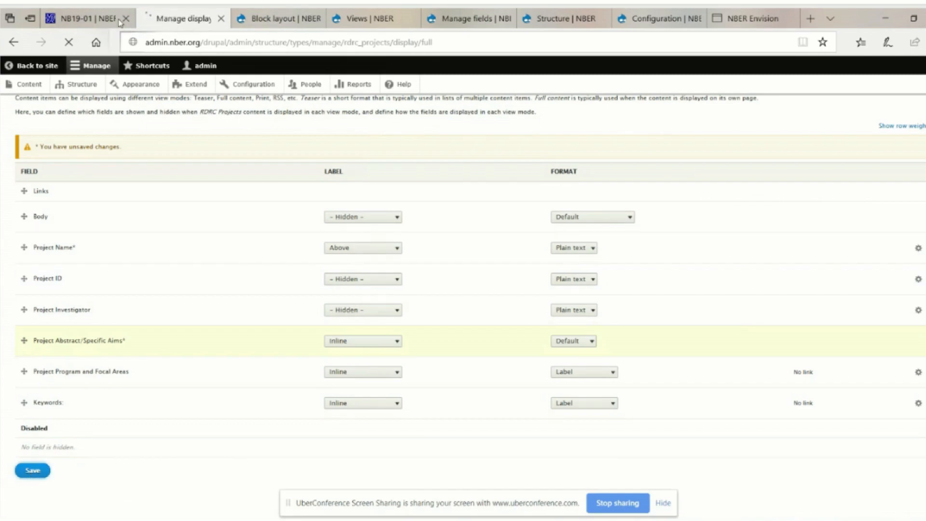
{"action": "left_click", "coordinate": [104, 23]}
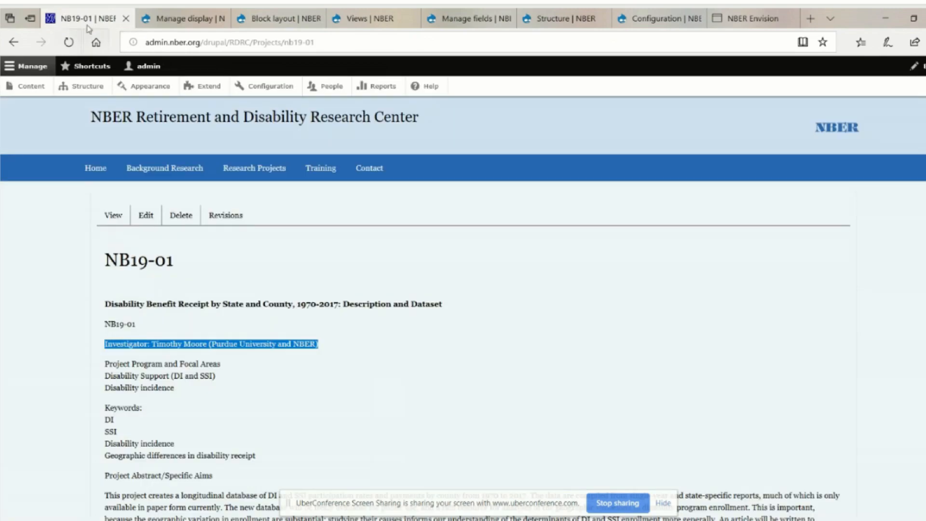
{"action": "left_click", "coordinate": [69, 47]}
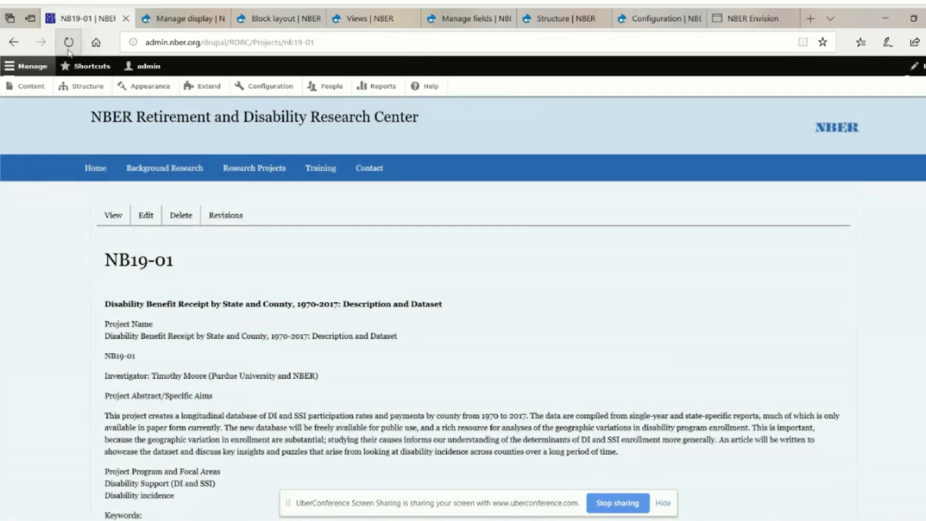
Delete the bold project title from the Body of the NB19-01 project and save the content
{"action": "left_click", "coordinate": [142, 220]}
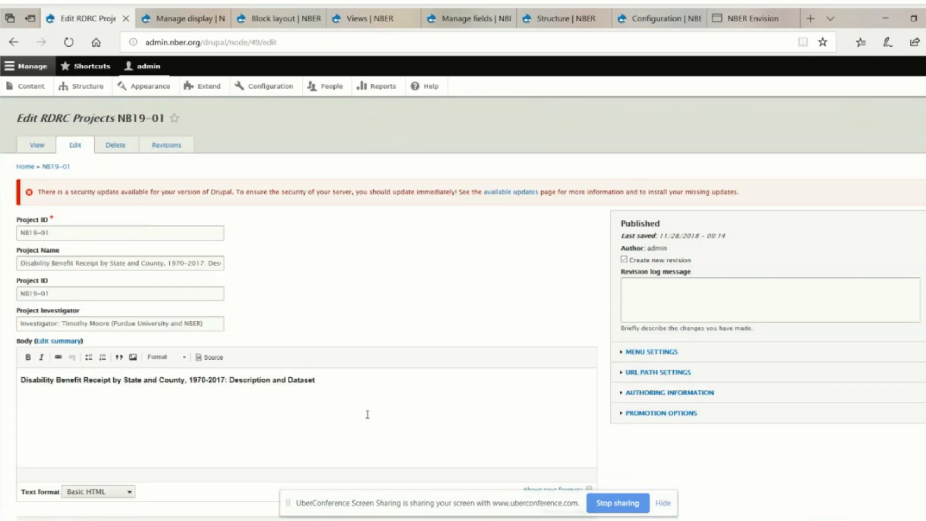
{"action": "left_click_drag", "start_coordinate": [21, 379], "coordinate": [371, 407]}
{"action": "key", "text": "Delete"}
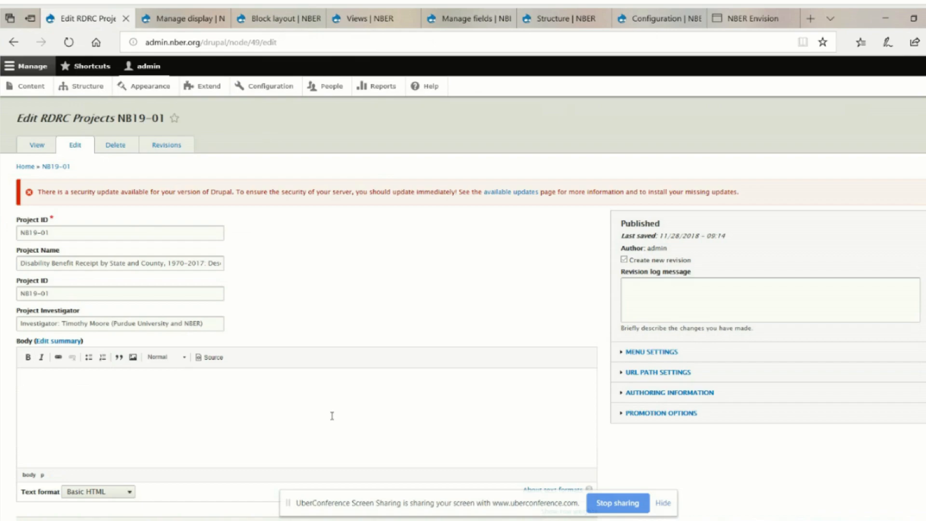
{"action": "scroll", "coordinate": [323, 407], "scroll_direction": "down", "scroll_amount": 5}
{"action": "scroll", "coordinate": [323, 403], "scroll_direction": "down", "scroll_amount": 5}
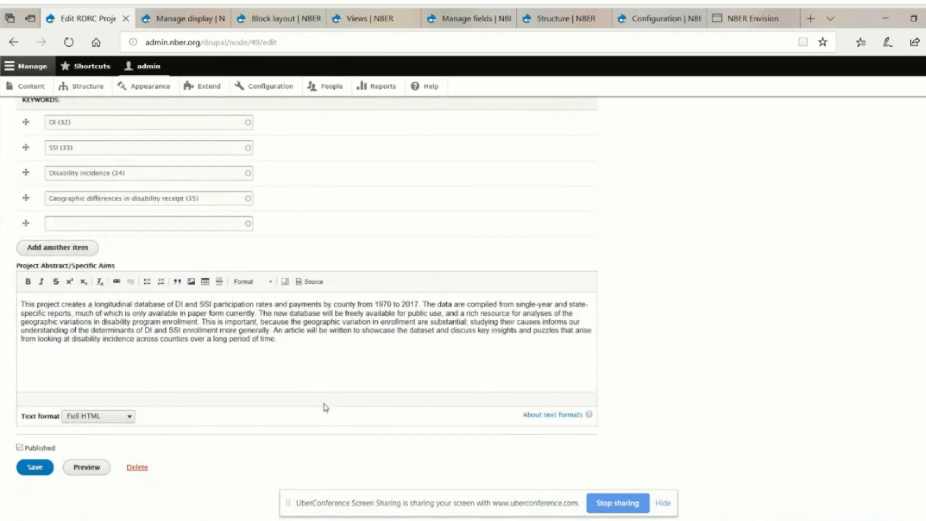
{"action": "scroll", "coordinate": [322, 403], "scroll_direction": "up", "scroll_amount": 8}
{"action": "scroll", "coordinate": [325, 408], "scroll_direction": "up", "scroll_amount": 2}
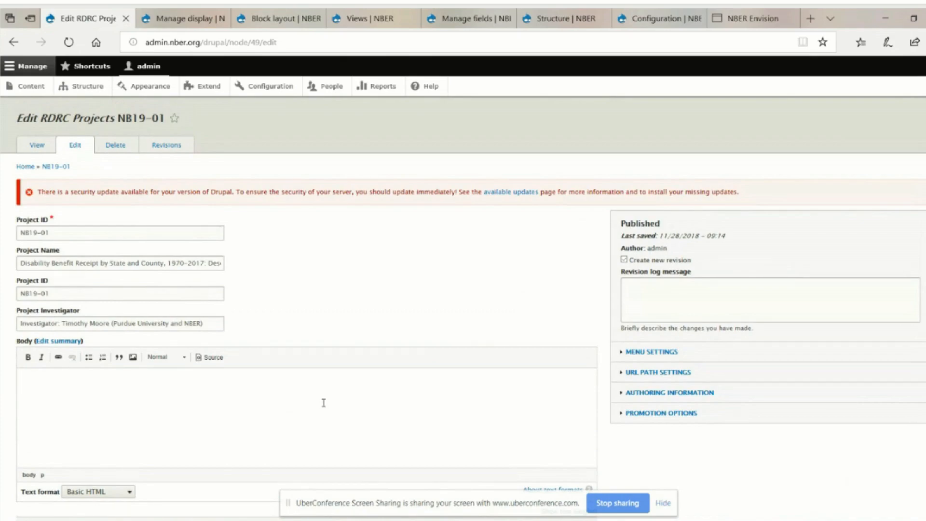
{"action": "scroll", "coordinate": [323, 403], "scroll_direction": "down", "scroll_amount": 8}
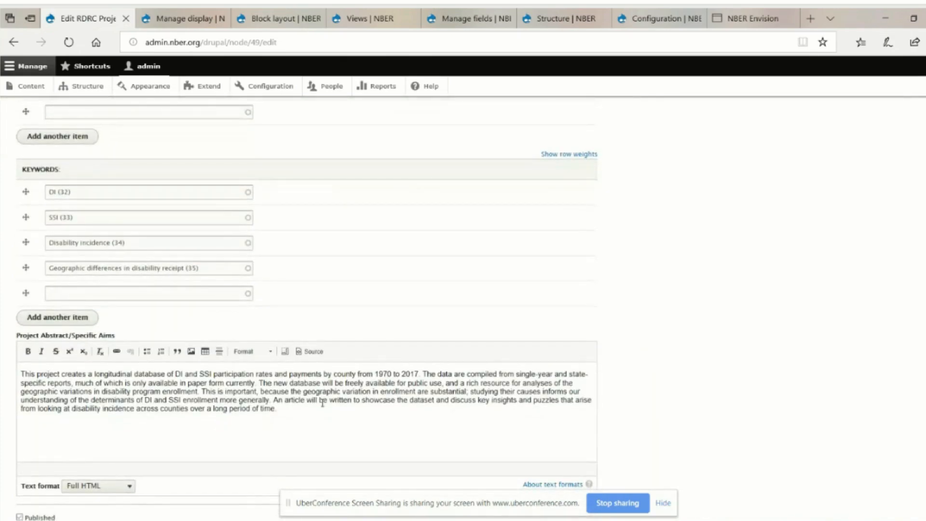
{"action": "scroll", "coordinate": [326, 397], "scroll_direction": "down", "scroll_amount": 2}
{"action": "left_click", "coordinate": [35, 467]}
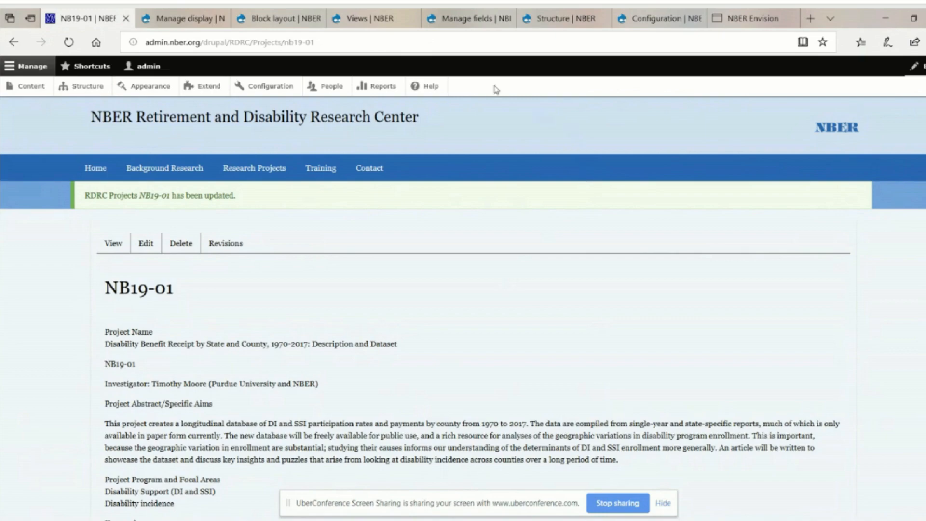
Move Project Name above Body in the RDRC Projects Full content display and save the settings
{"action": "mouse_move", "coordinate": [154, 23]}
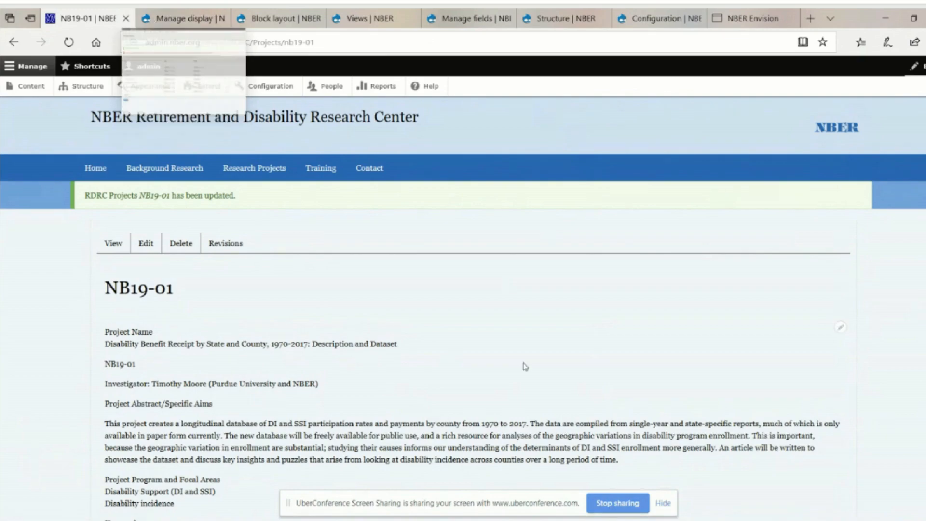
{"action": "left_click", "coordinate": [157, 22]}
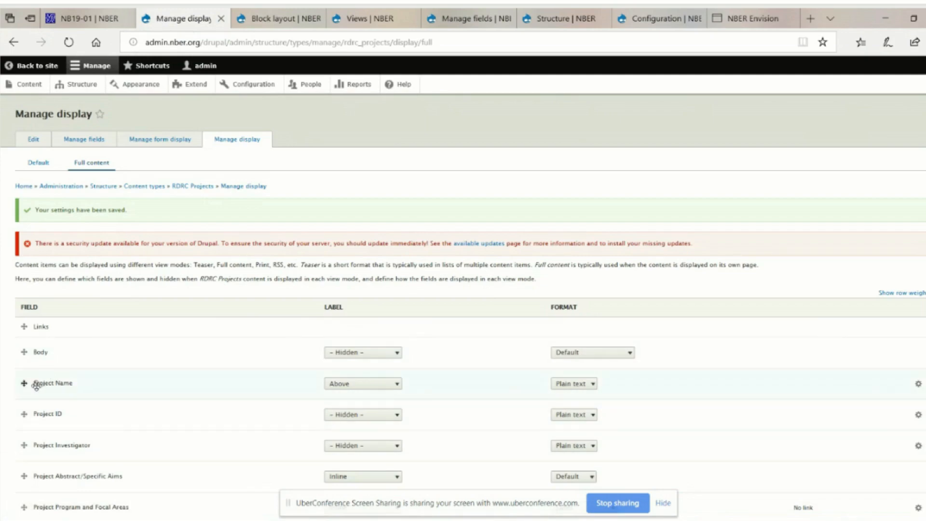
{"action": "left_click_drag", "start_coordinate": [71, 384], "coordinate": [25, 353]}
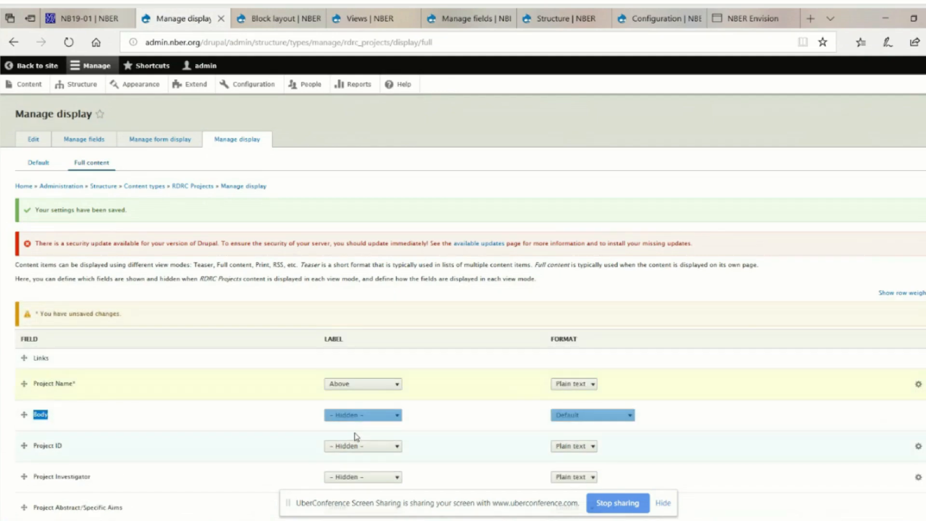
{"action": "scroll", "coordinate": [356, 436], "scroll_direction": "down", "scroll_amount": 3}
{"action": "scroll", "coordinate": [350, 436], "scroll_direction": "down", "scroll_amount": 1}
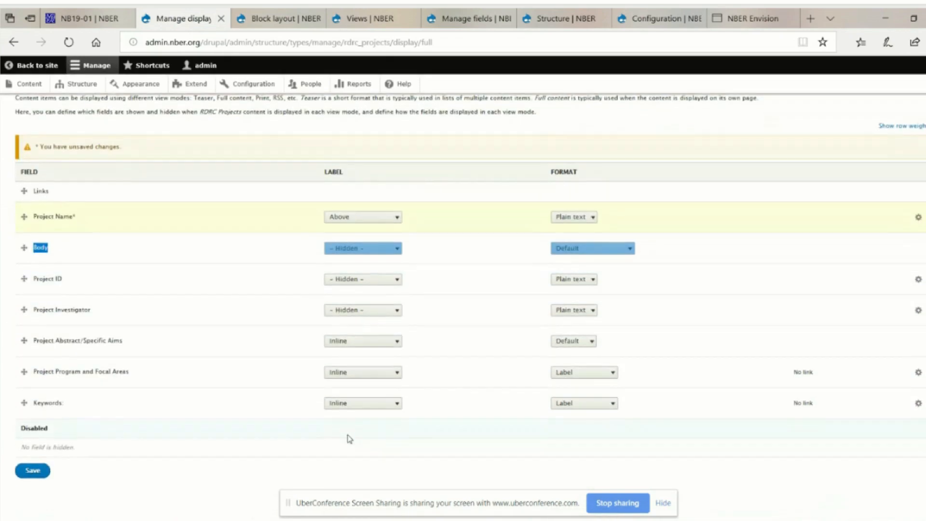
{"action": "left_click", "coordinate": [31, 472]}
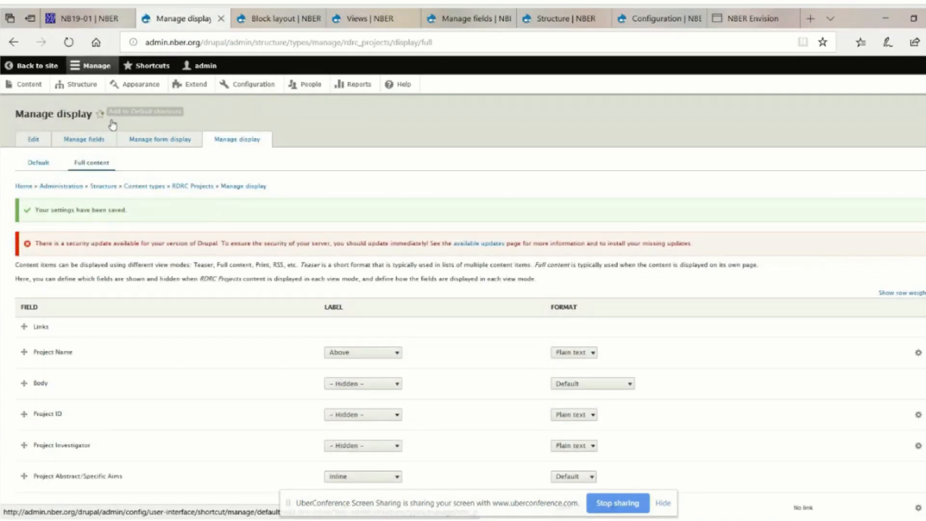
Delete the redundant Project ID field (field_project_id) from the RDRC Projects content type and confirm the deletion
{"action": "left_click", "coordinate": [101, 142]}
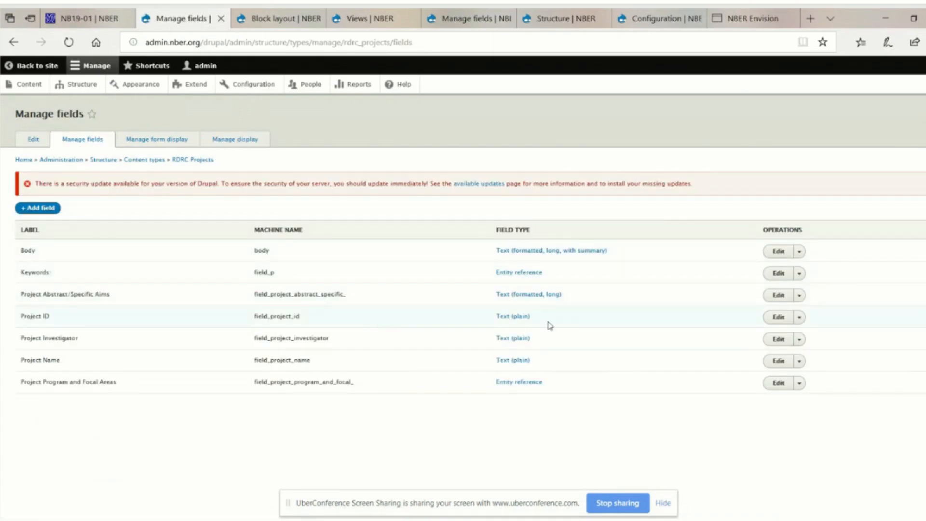
{"action": "left_click", "coordinate": [799, 318]}
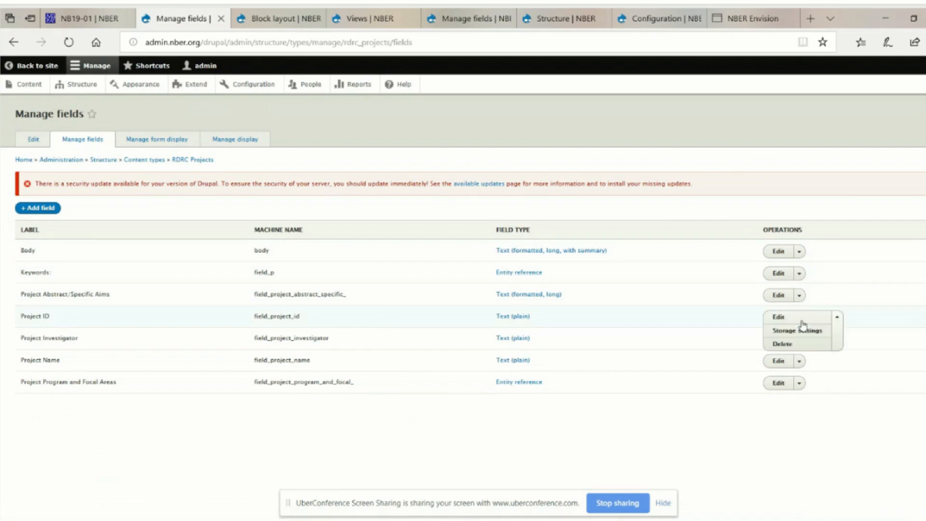
{"action": "left_click", "coordinate": [784, 345]}
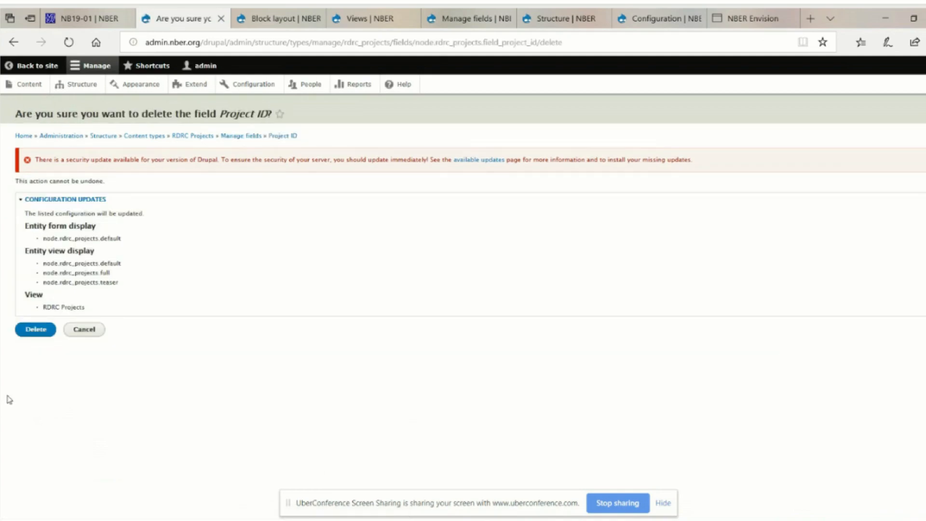
{"action": "left_click", "coordinate": [39, 330]}
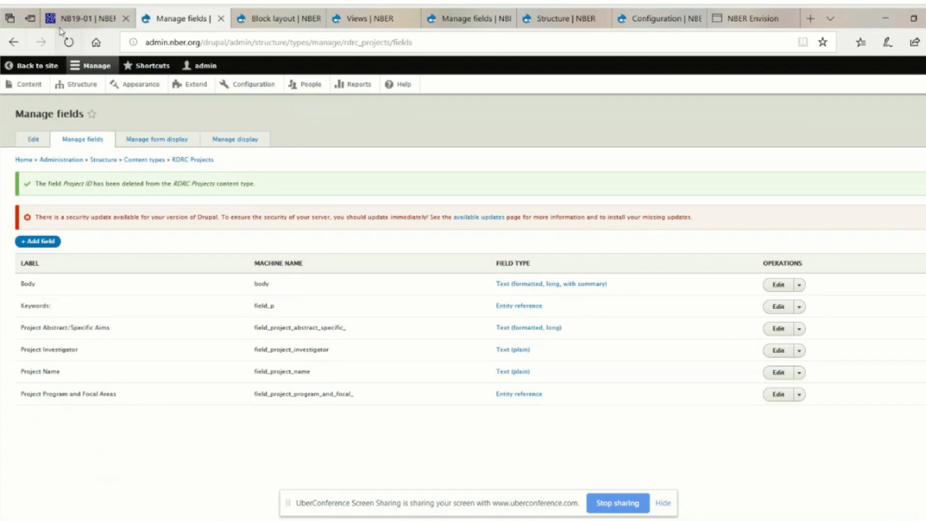
Check the title field label in the RDRC Projects content type settings, and view the reloaded NB19-01 project page
{"action": "mouse_move", "coordinate": [92, 33]}
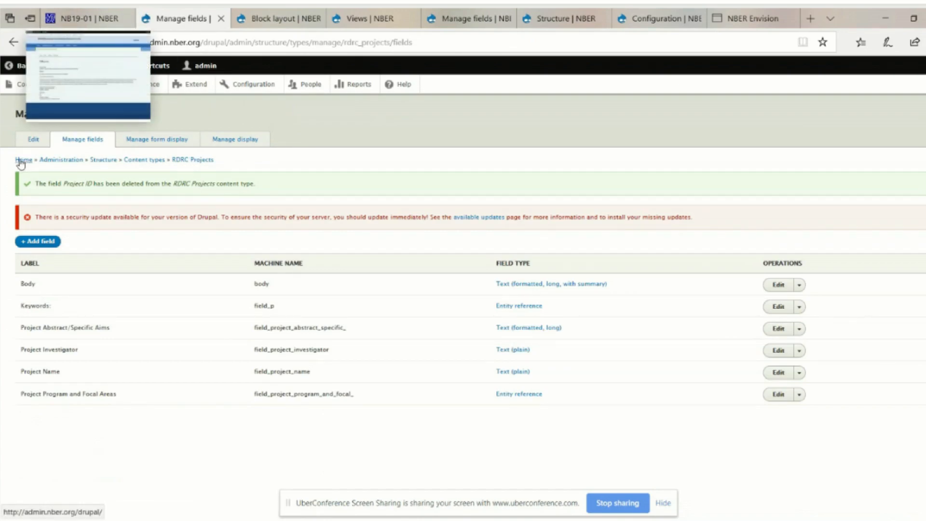
{"action": "left_click", "coordinate": [33, 141]}
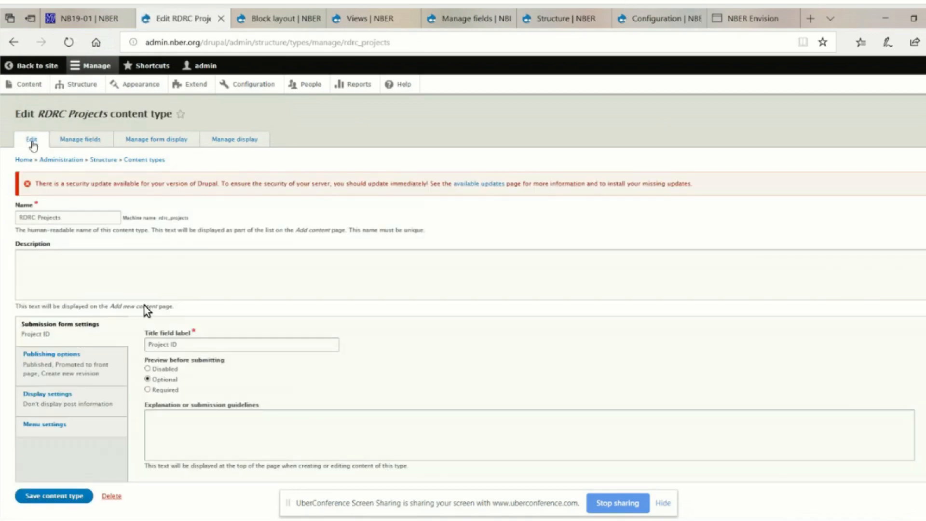
{"action": "left_click", "coordinate": [227, 344]}
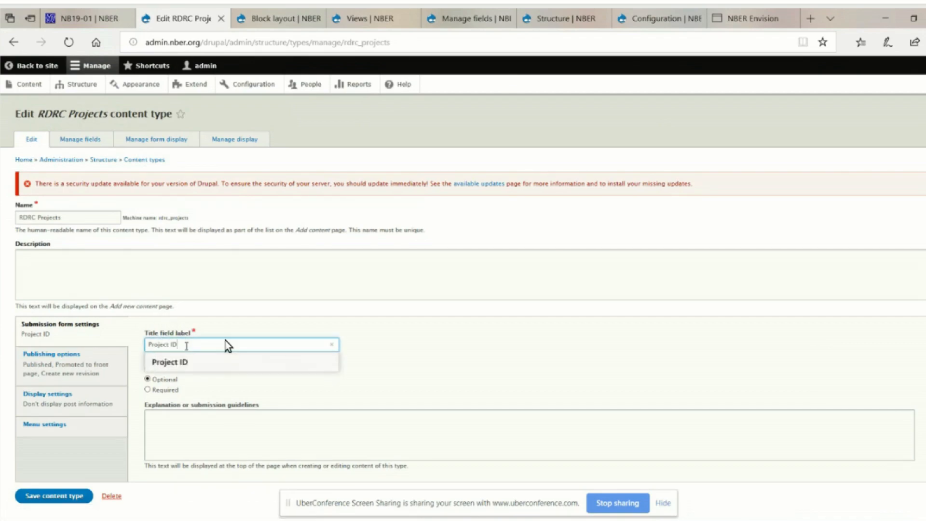
{"action": "left_click", "coordinate": [573, 237]}
{"action": "scroll", "coordinate": [573, 237], "scroll_direction": "down", "scroll_amount": 1}
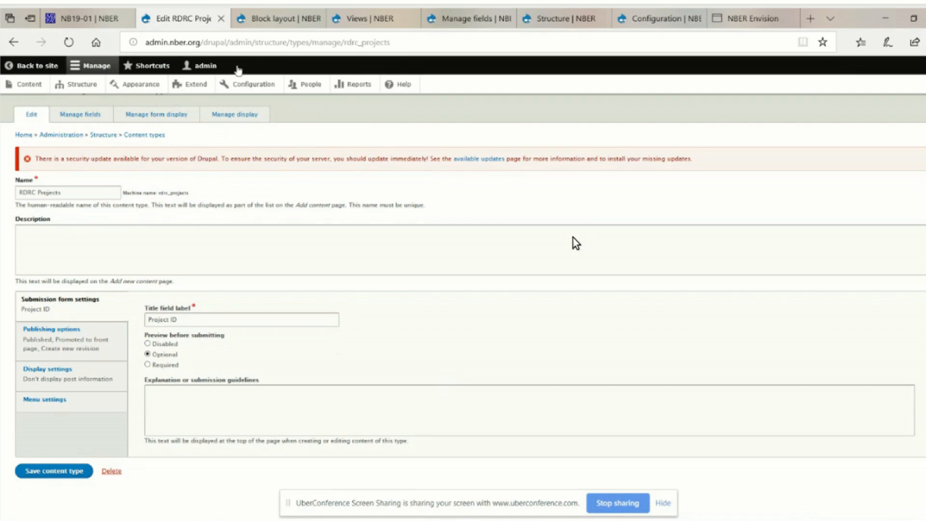
{"action": "left_click", "coordinate": [81, 19]}
{"action": "left_click", "coordinate": [68, 45]}
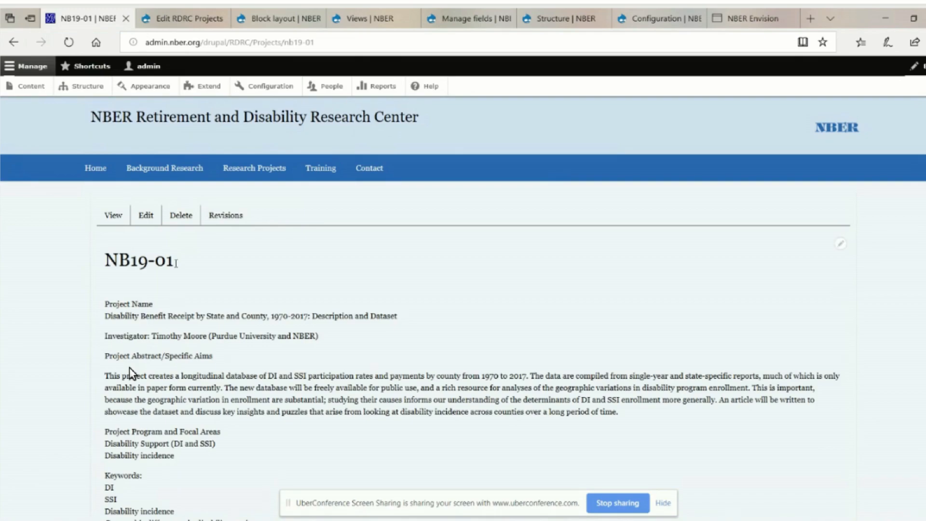
Review the Project Name and Project Abstract/Specific Aims labels on the NB19-01 page, and switch to RDRC Project Abstracts.xlsx.docx in Word, maximized
{"action": "left_click_drag", "start_coordinate": [154, 303], "coordinate": [102, 301]}
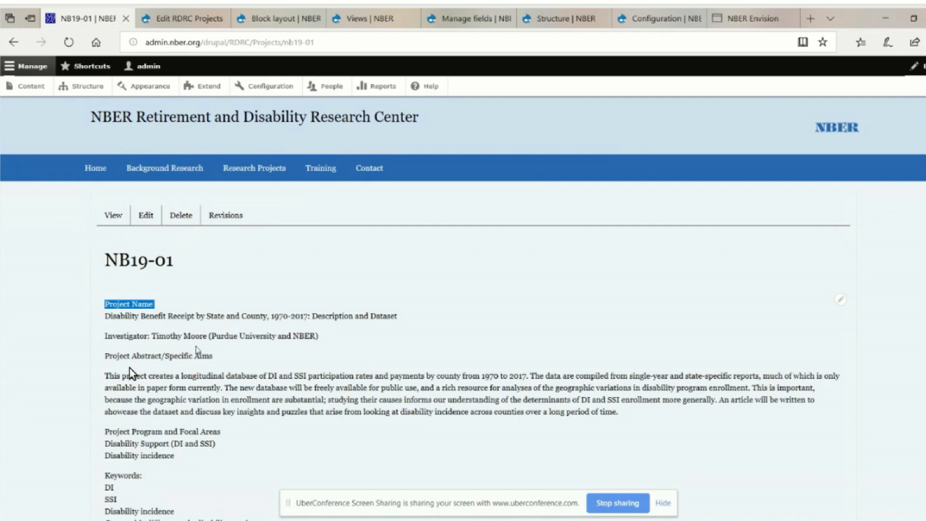
{"action": "left_click_drag", "start_coordinate": [223, 357], "coordinate": [121, 354]}
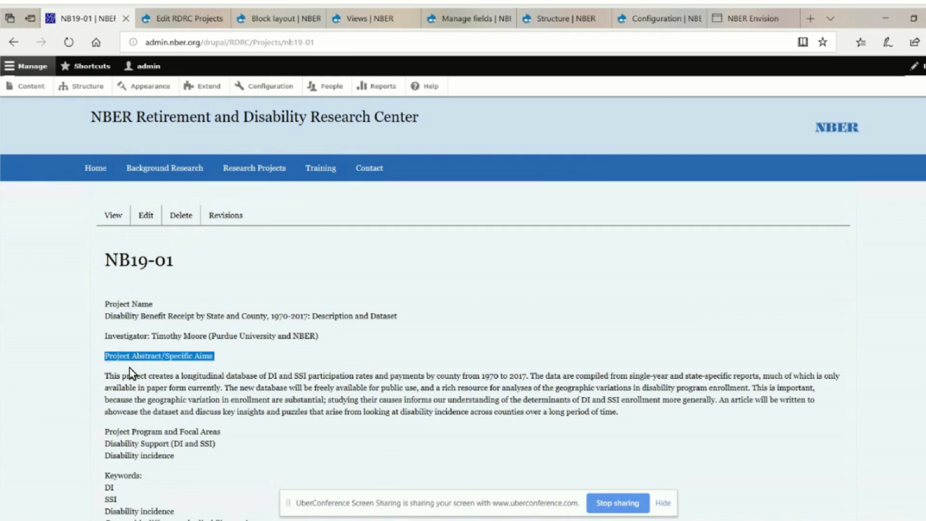
{"action": "left_click", "coordinate": [335, 520]}
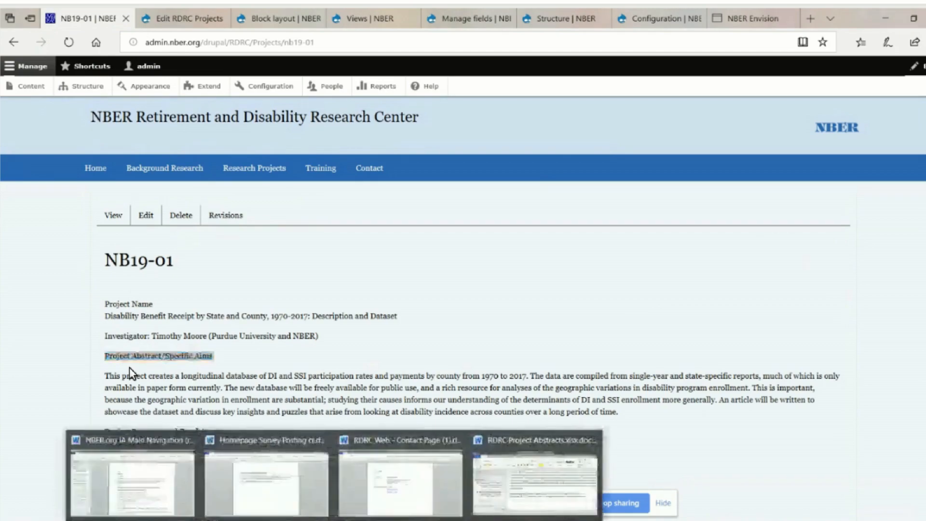
{"action": "left_click", "coordinate": [535, 482]}
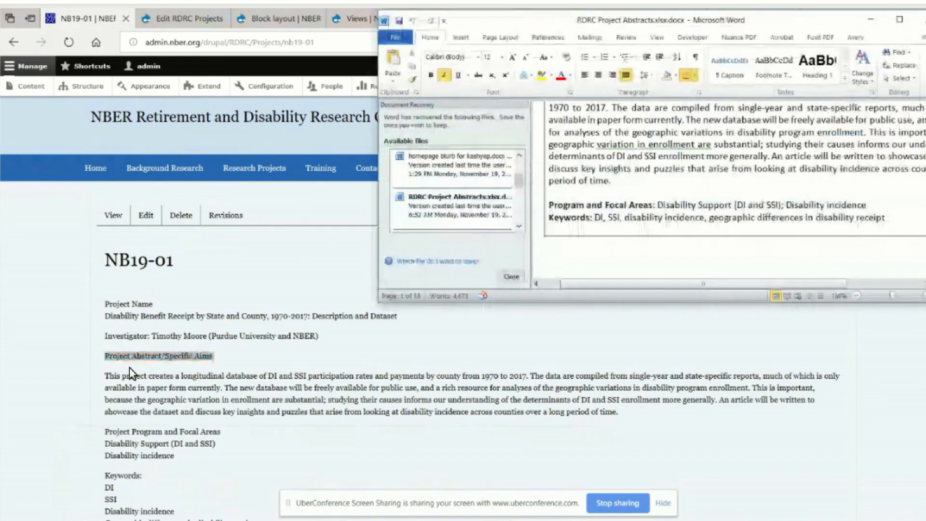
{"action": "mouse_move", "coordinate": [924, 126]}
{"action": "left_mouse_down"}
{"action": "mouse_move", "coordinate": [925, 118]}
{"action": "mouse_move", "coordinate": [925, 129]}
{"action": "left_mouse_up"}
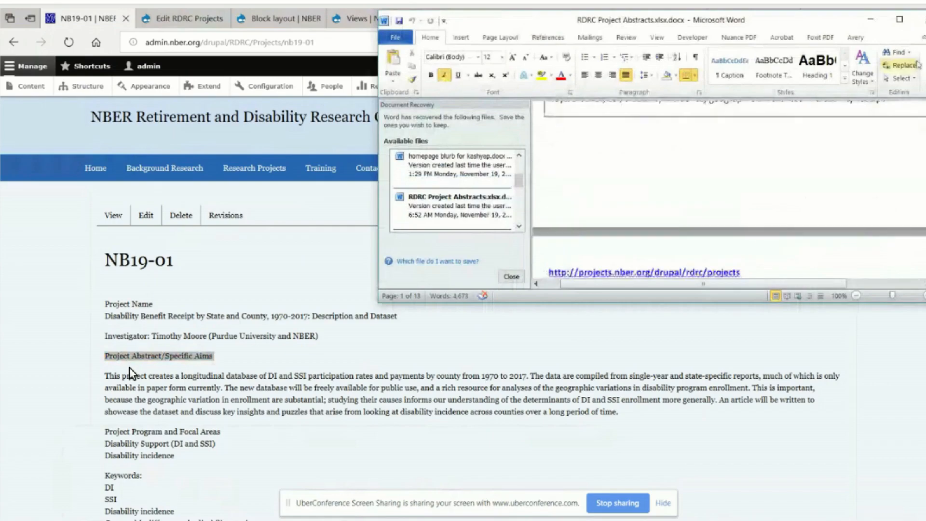
{"action": "left_click", "coordinate": [899, 19]}
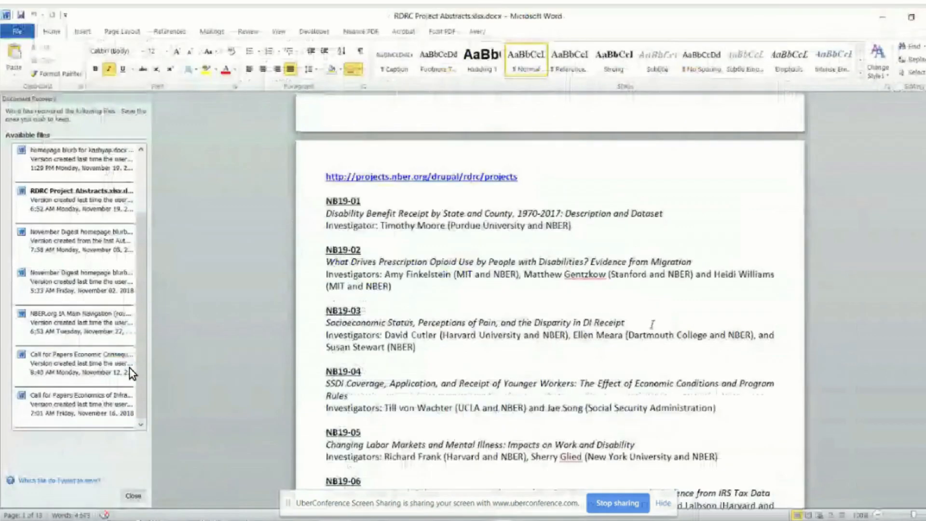
Find the sample NB19-01 project page in the document and examine its Investigator, Program and Focal Areas, and Keywords labels
{"action": "scroll", "coordinate": [652, 324], "scroll_direction": "down", "scroll_amount": 15}
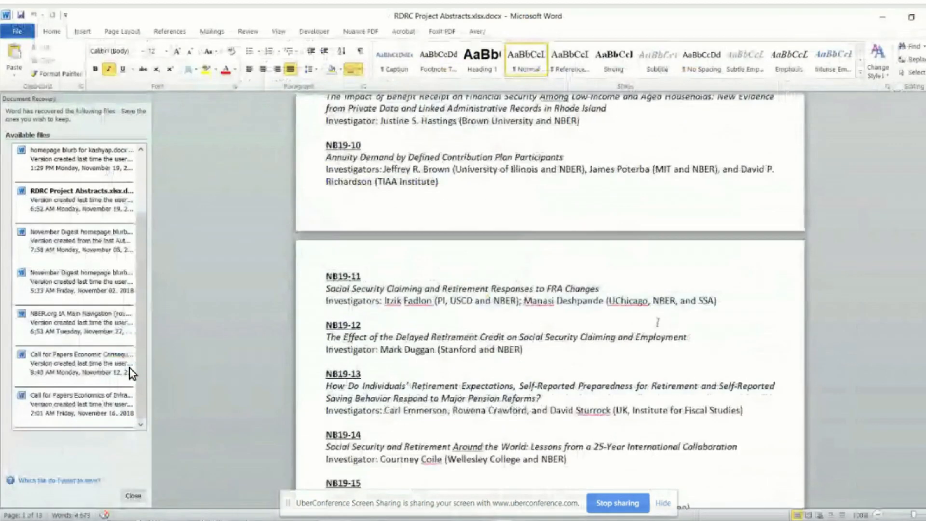
{"action": "scroll", "coordinate": [663, 317], "scroll_direction": "up", "scroll_amount": 20}
{"action": "scroll", "coordinate": [662, 316], "scroll_direction": "down", "scroll_amount": 6}
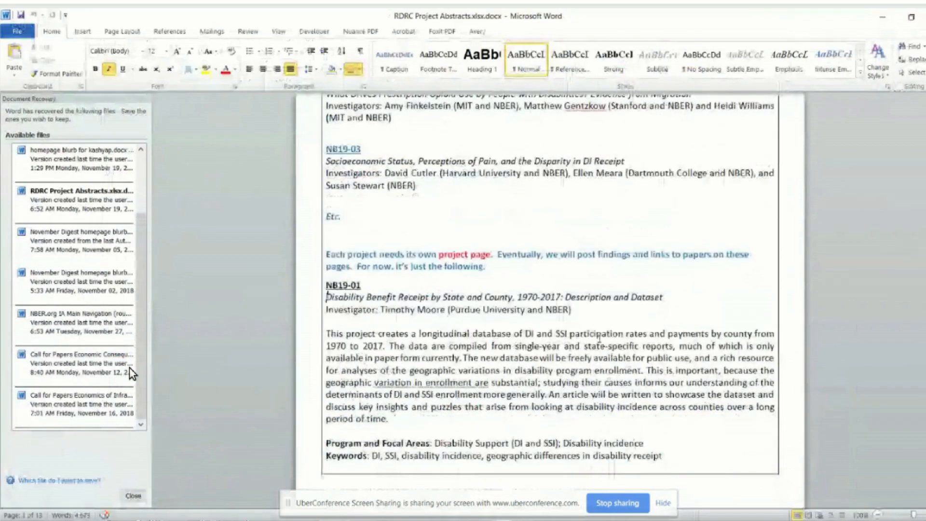
{"action": "left_click_drag", "start_coordinate": [336, 310], "coordinate": [378, 310]}
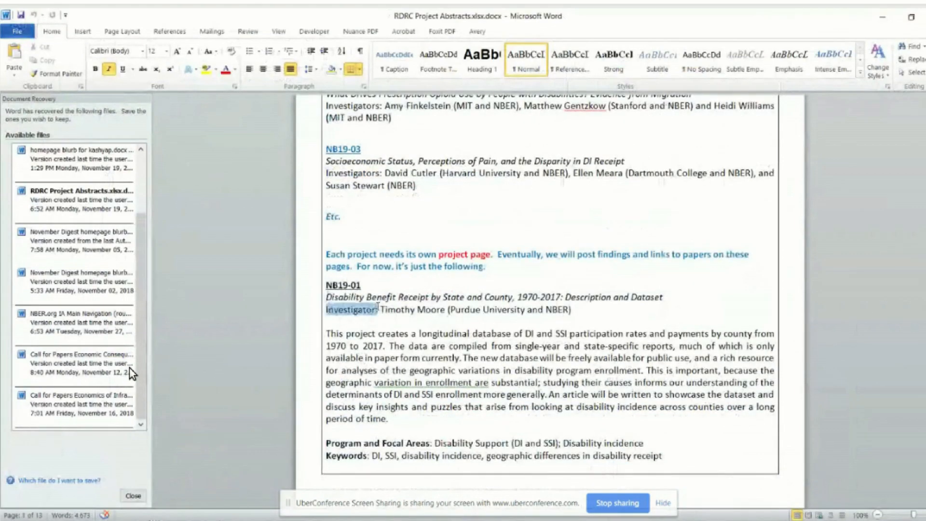
{"action": "left_click_drag", "start_coordinate": [326, 442], "coordinate": [415, 445]}
{"action": "left_click", "coordinate": [333, 456]}
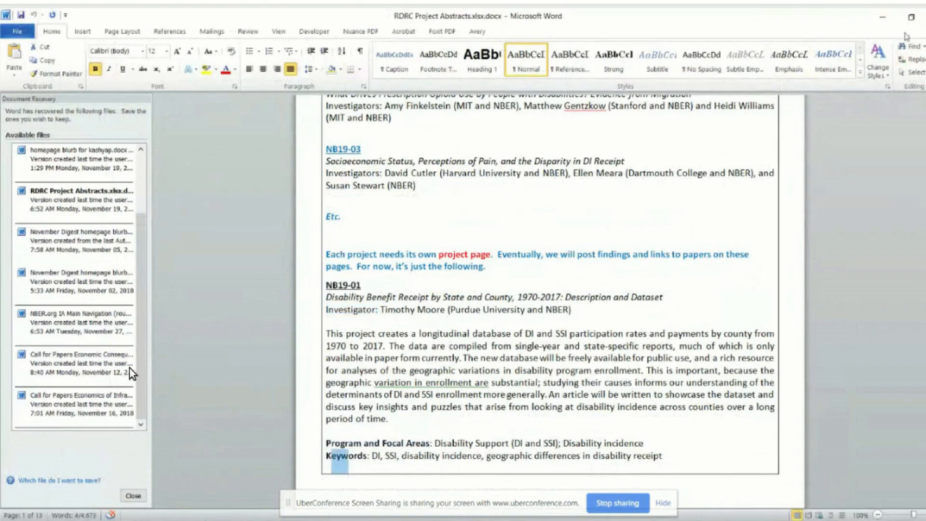
Switch from Word to the browser and open the Full content display settings of the RDRC Projects content type
{"action": "left_click", "coordinate": [882, 17]}
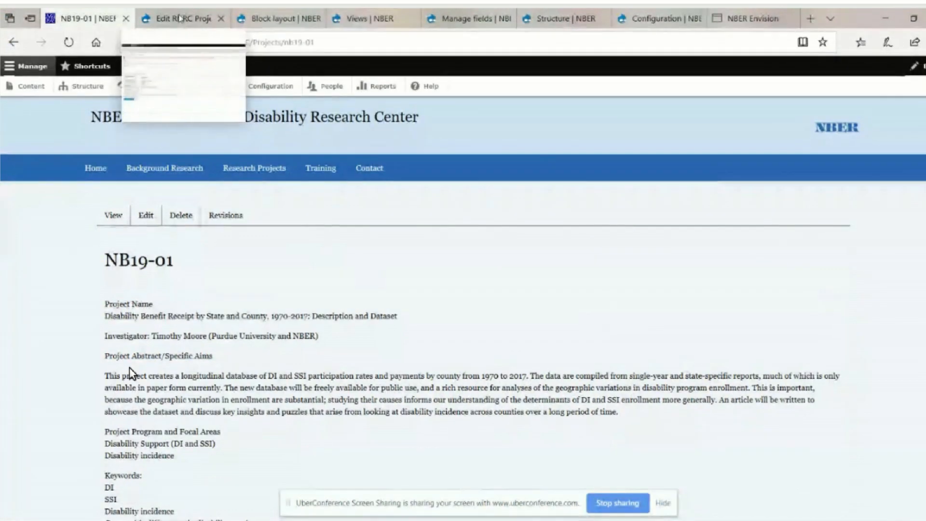
{"action": "left_click", "coordinate": [482, 15]}
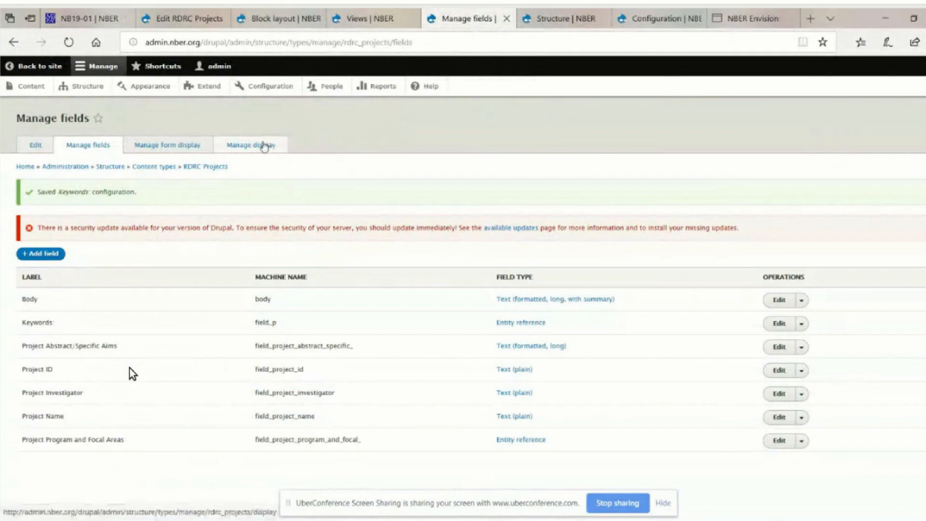
{"action": "left_click", "coordinate": [250, 145]}
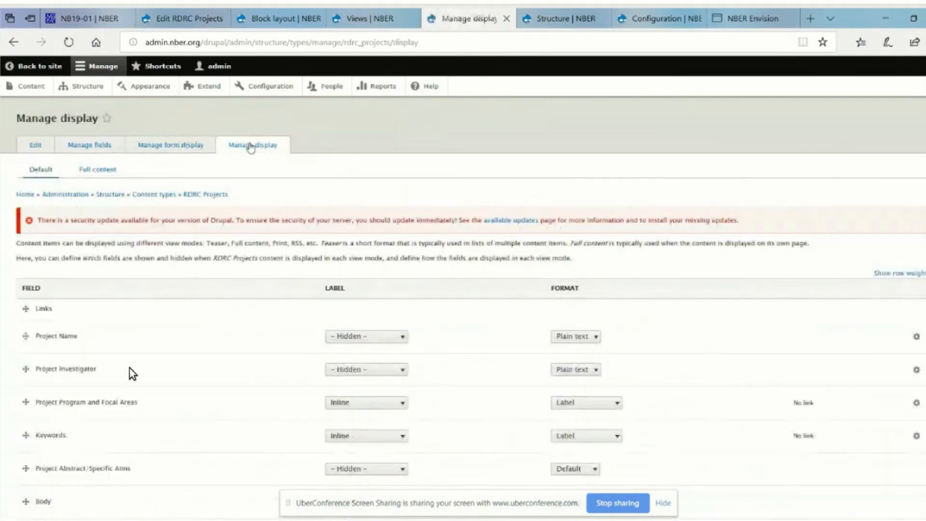
{"action": "left_click", "coordinate": [103, 171]}
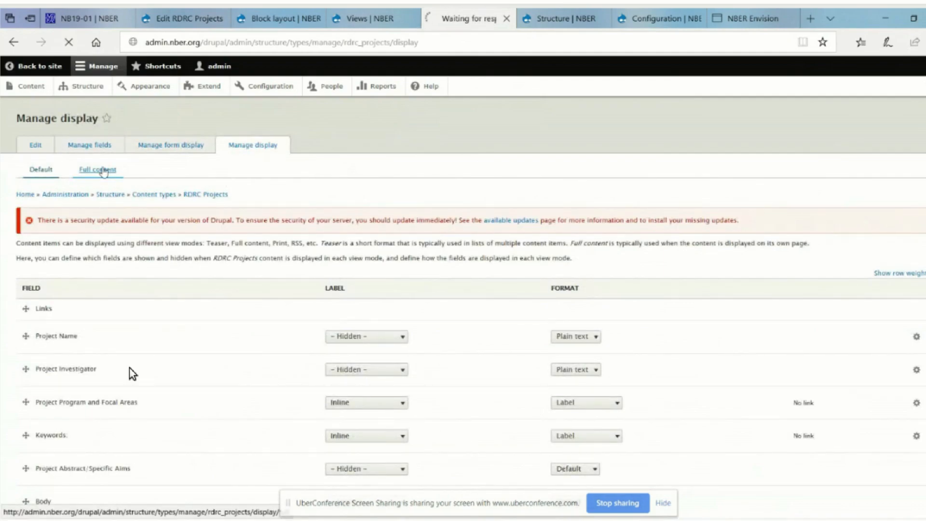
Set the Project Name and Project Abstract/Specific Aims labels to Hidden in the Full content display and save the settings
{"action": "scroll", "coordinate": [129, 368], "scroll_direction": "down", "scroll_amount": 2}
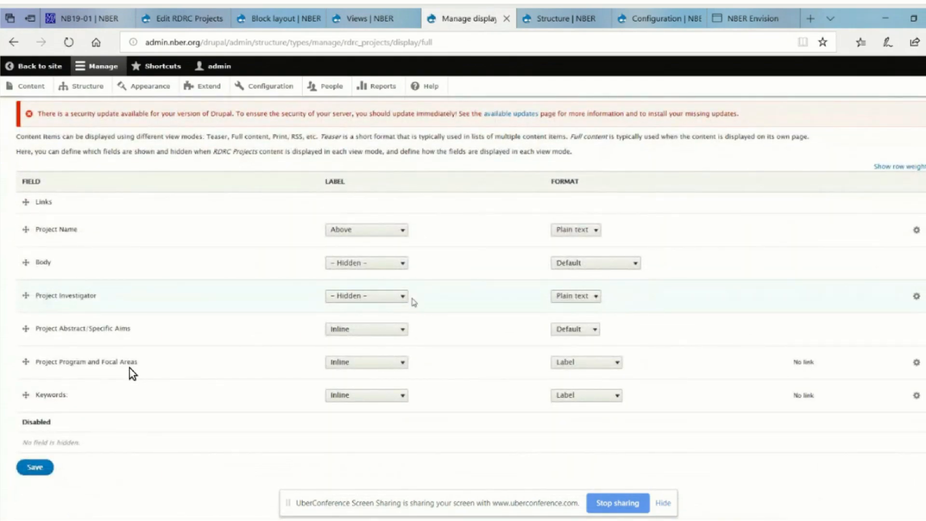
{"action": "left_click", "coordinate": [402, 231]}
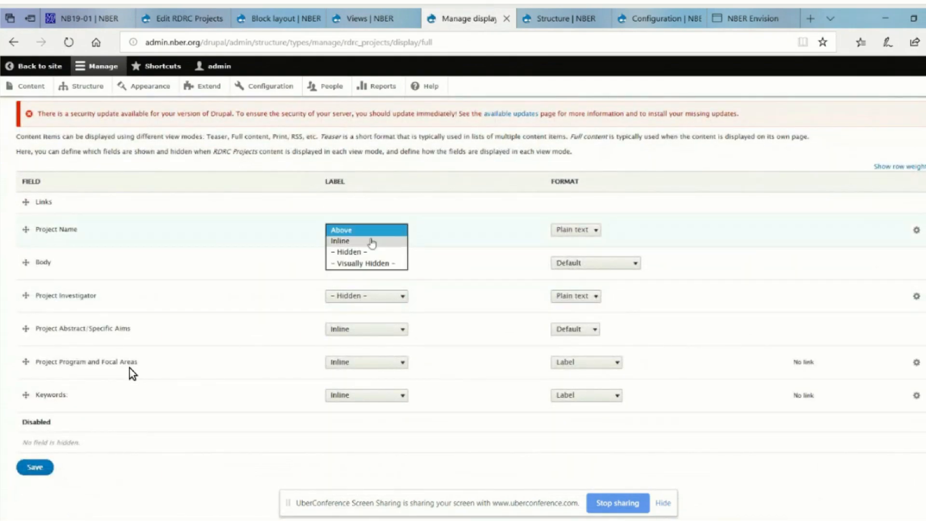
{"action": "left_click", "coordinate": [369, 251]}
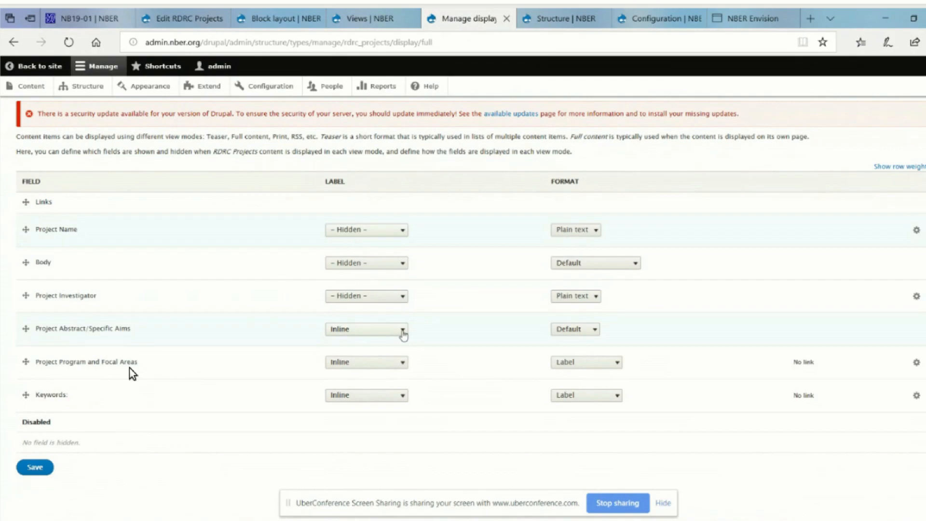
{"action": "left_click", "coordinate": [402, 329]}
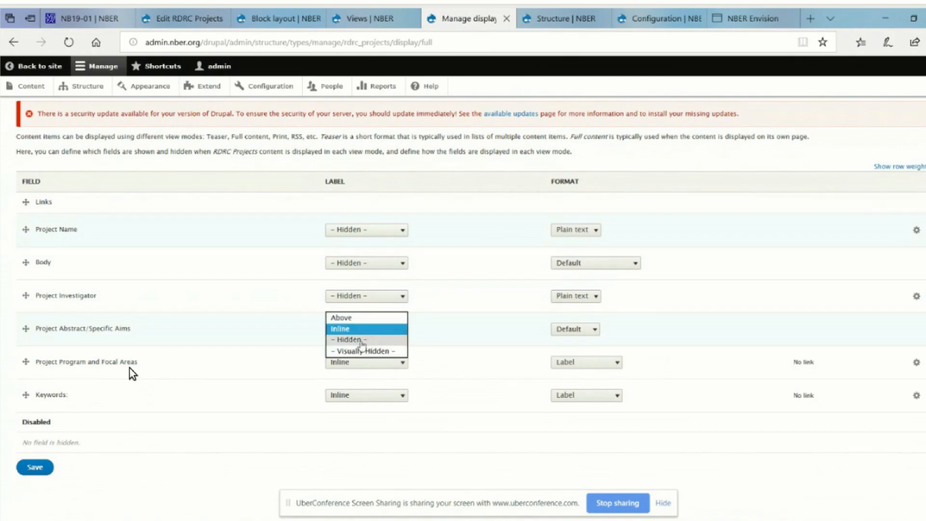
{"action": "left_click", "coordinate": [361, 339]}
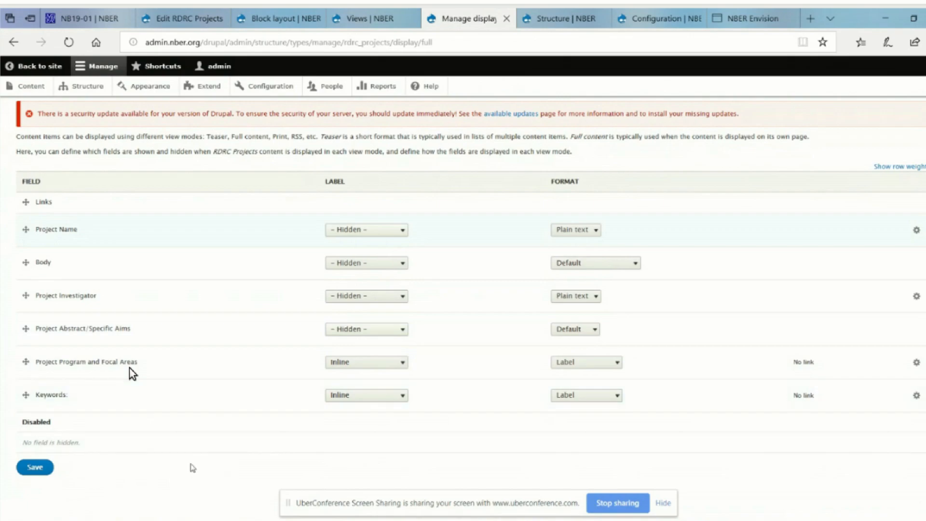
{"action": "left_click", "coordinate": [35, 468]}
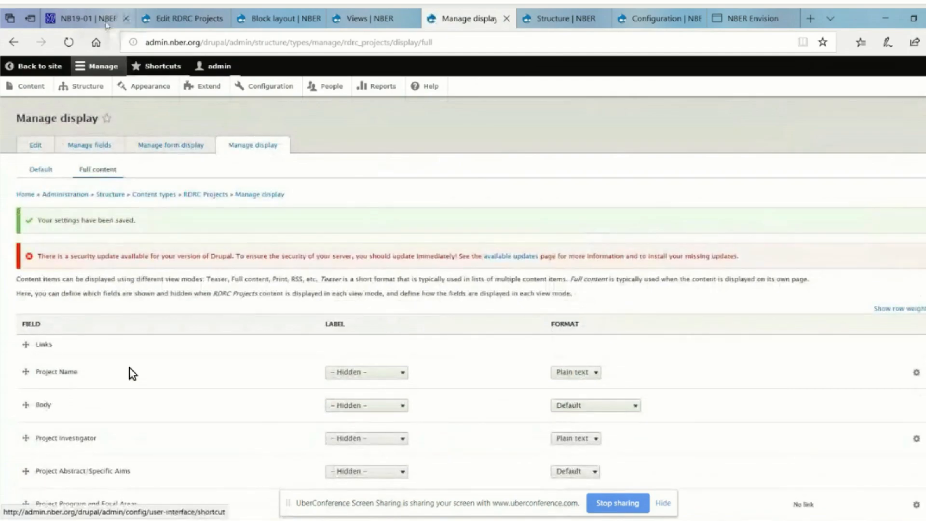
Reload the NB19-01 project page and check its title, project name and investigator lines
{"action": "left_click", "coordinate": [86, 19]}
{"action": "left_click", "coordinate": [69, 43]}
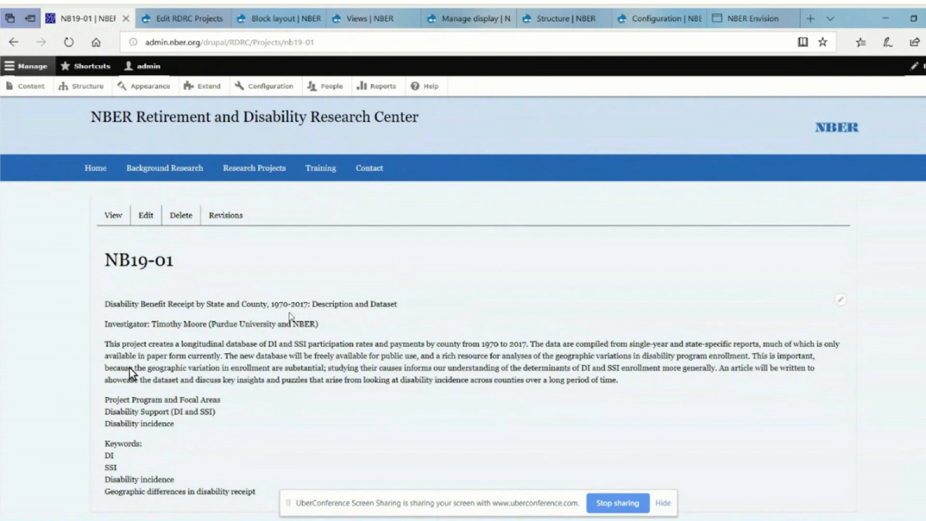
{"action": "left_click_drag", "start_coordinate": [185, 263], "coordinate": [100, 261]}
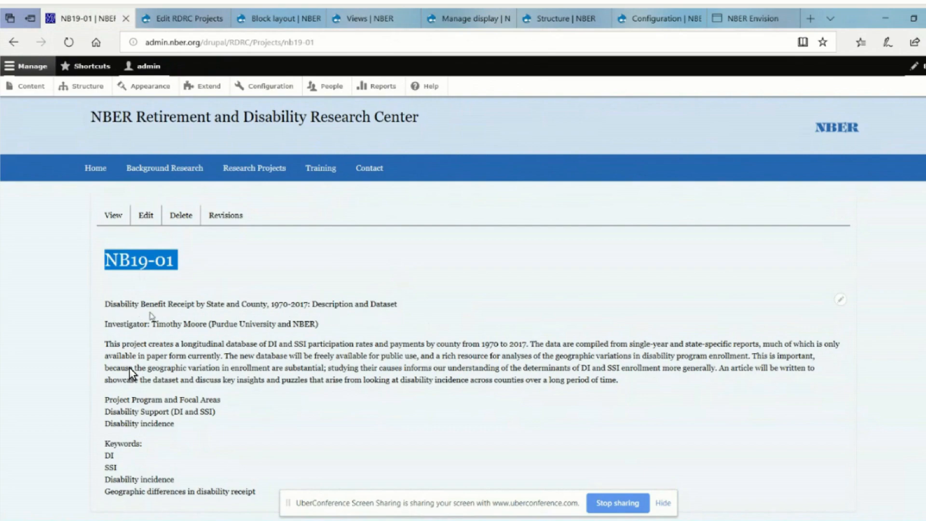
{"action": "left_click_drag", "start_coordinate": [322, 312], "coordinate": [125, 315]}
{"action": "left_click", "coordinate": [111, 317]}
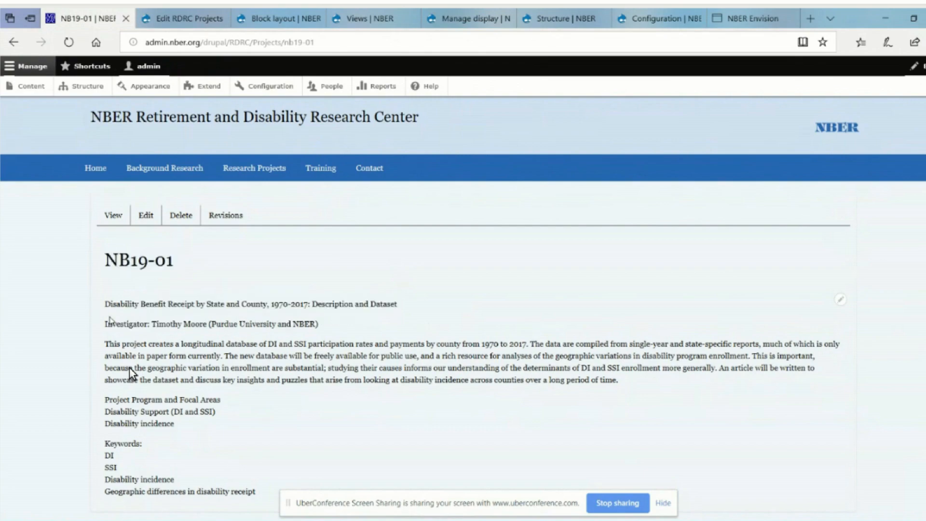
Review the site's Home page and the Background Research page, including its list of key research areas
{"action": "left_click", "coordinate": [90, 169]}
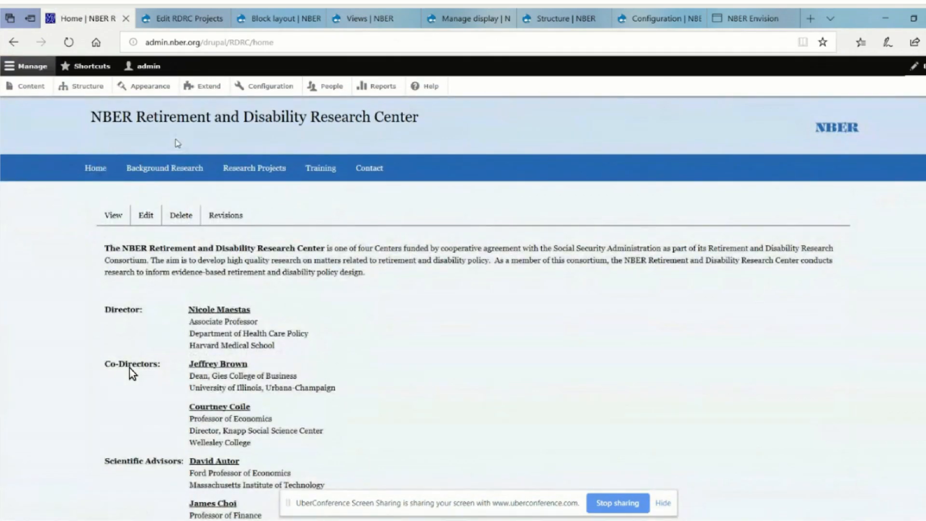
{"action": "left_click", "coordinate": [164, 176]}
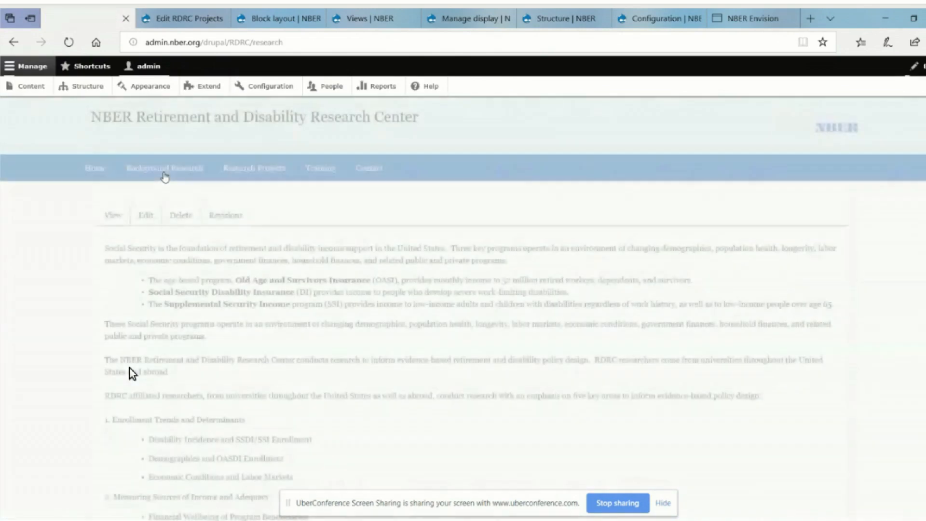
{"action": "left_click_drag", "start_coordinate": [148, 438], "coordinate": [329, 435]}
{"action": "left_click", "coordinate": [328, 435]}
{"action": "scroll", "coordinate": [328, 435], "scroll_direction": "down", "scroll_amount": 9}
{"action": "scroll", "coordinate": [328, 433], "scroll_direction": "up", "scroll_amount": 9}
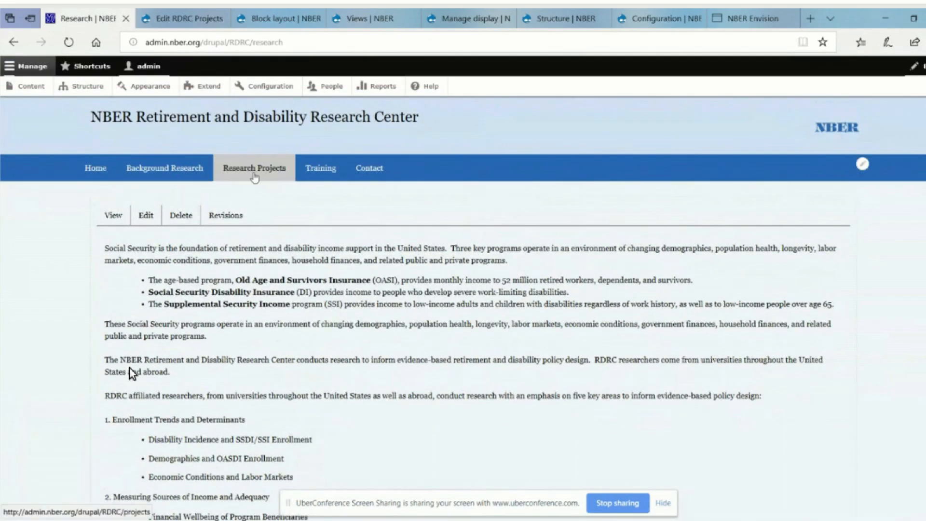
Try to open the Research Projects page from the site navigation and at the lowercase address admin.nber.org/drupal/rdrc/projects
{"action": "left_click", "coordinate": [255, 172]}
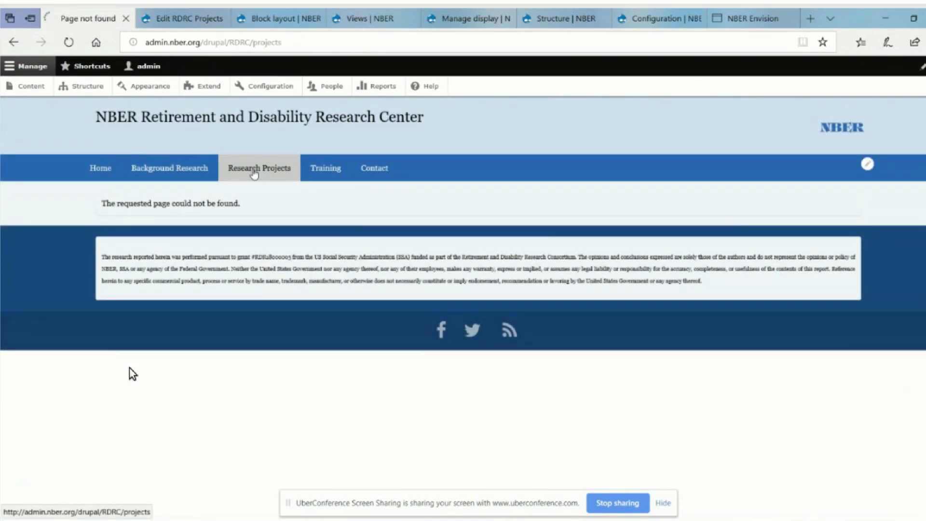
{"action": "left_click", "coordinate": [255, 173]}
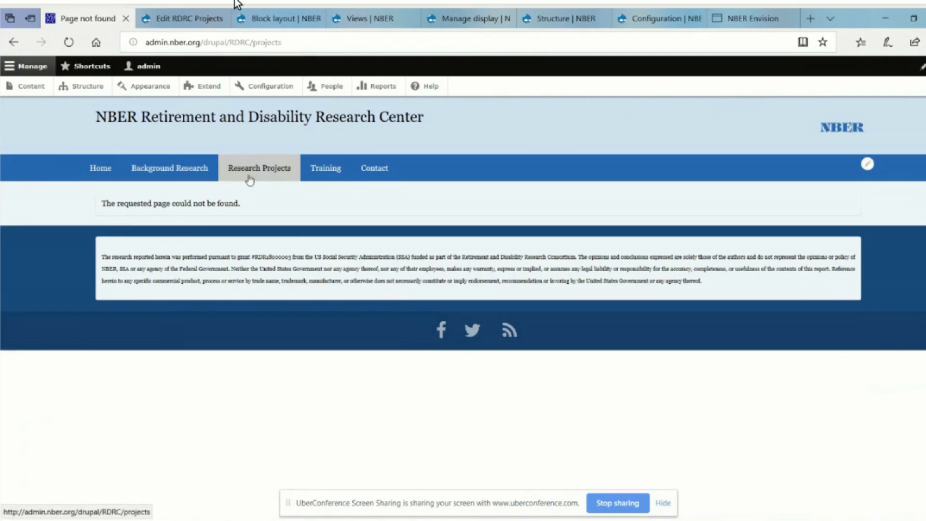
{"action": "double_click", "coordinate": [240, 43]}
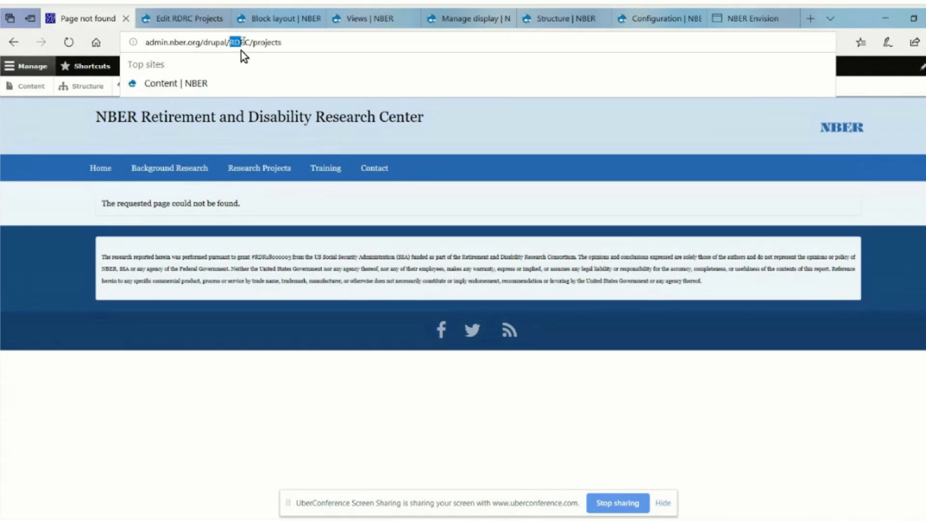
{"action": "type", "text": "rdrc"}
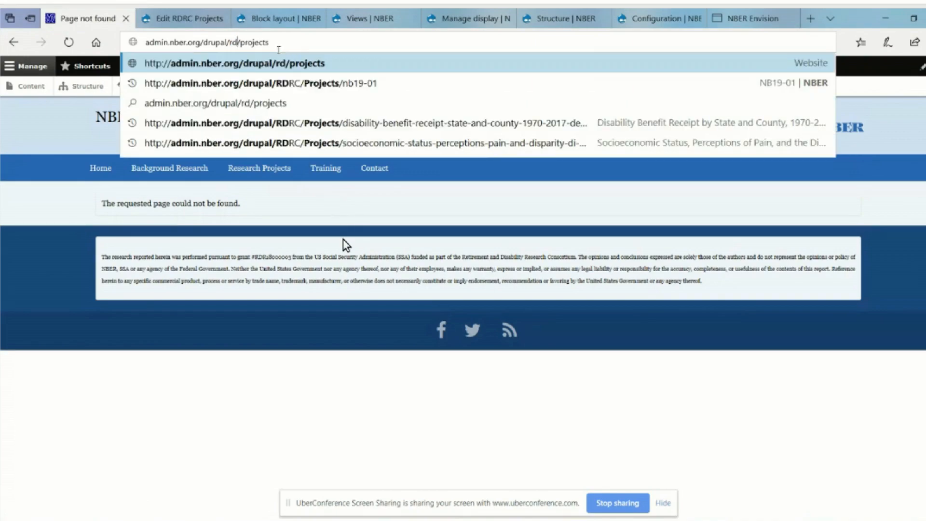
{"action": "key", "text": "Return"}
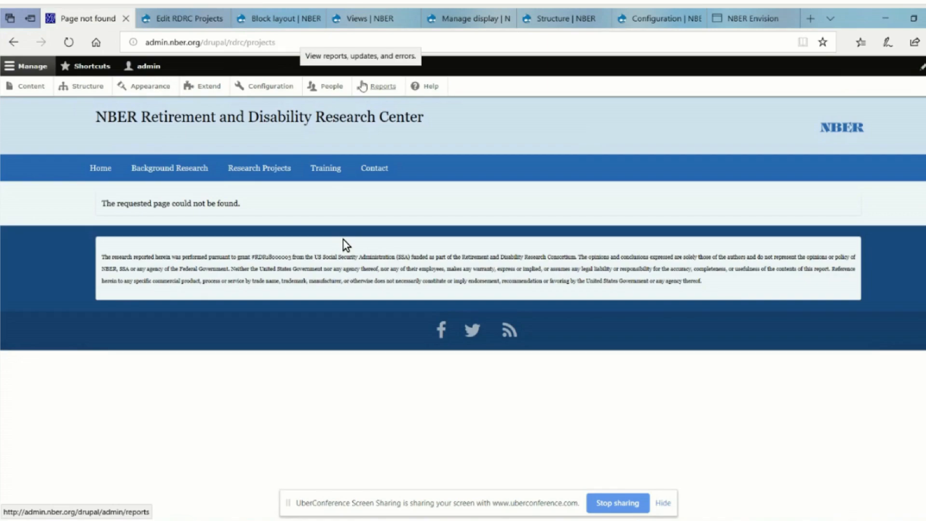
Find the RDRC Projects view in the Views list and visit its page path /rdrc/projects
{"action": "left_click", "coordinate": [170, 21]}
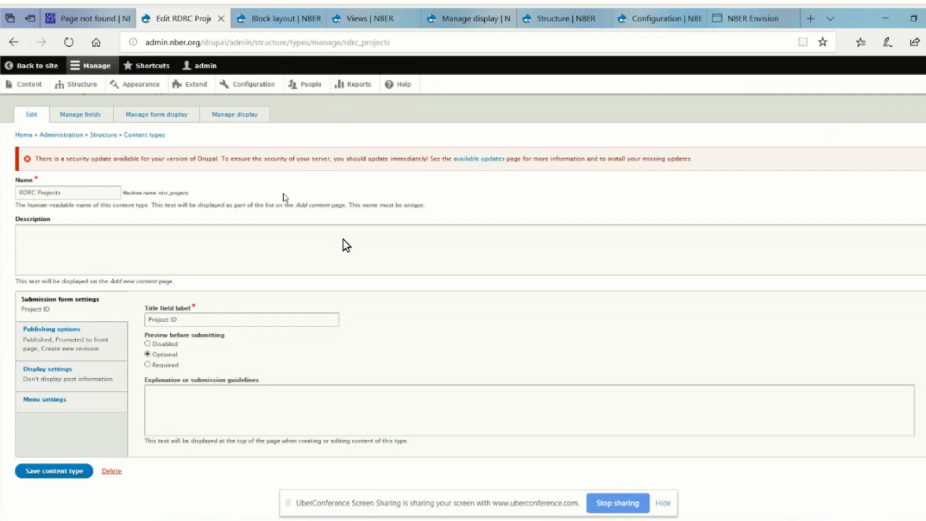
{"action": "left_click", "coordinate": [95, 23]}
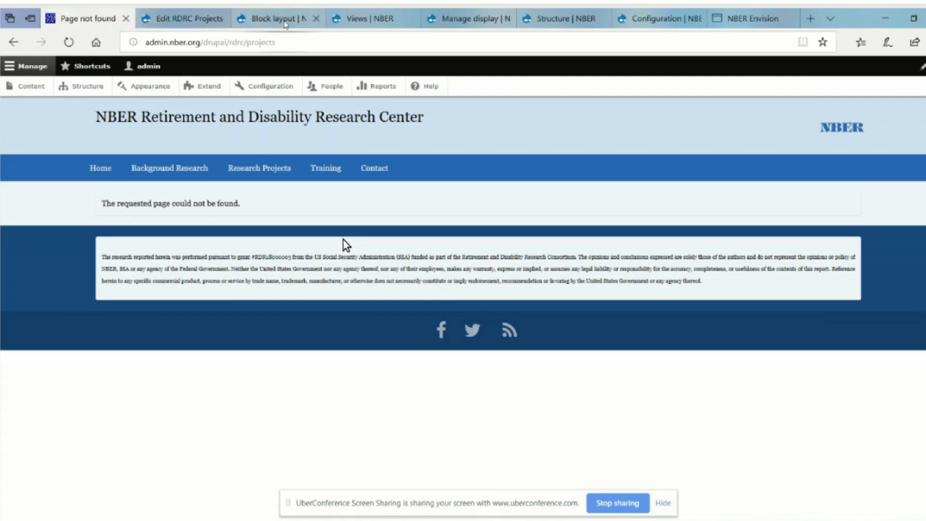
{"action": "left_click", "coordinate": [372, 19]}
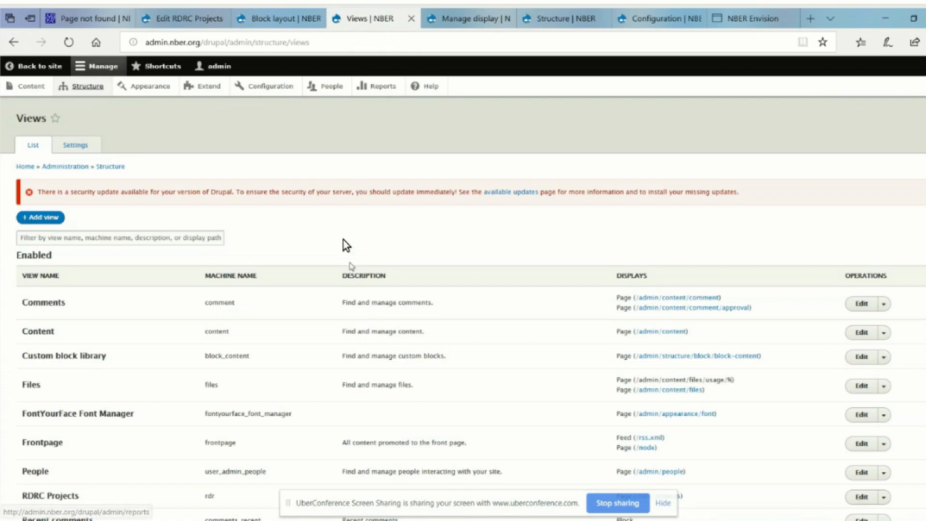
{"action": "scroll", "coordinate": [352, 261], "scroll_direction": "down", "scroll_amount": 5}
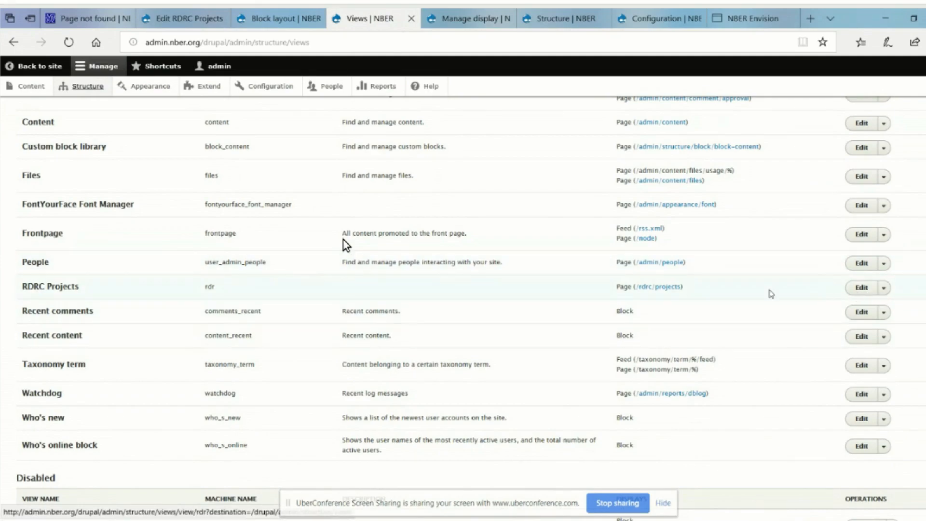
{"action": "left_click", "coordinate": [660, 288]}
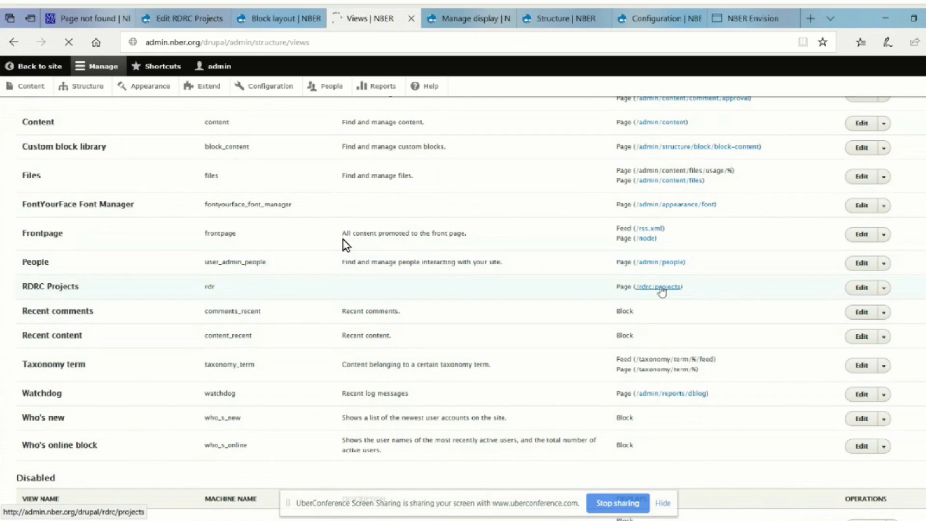
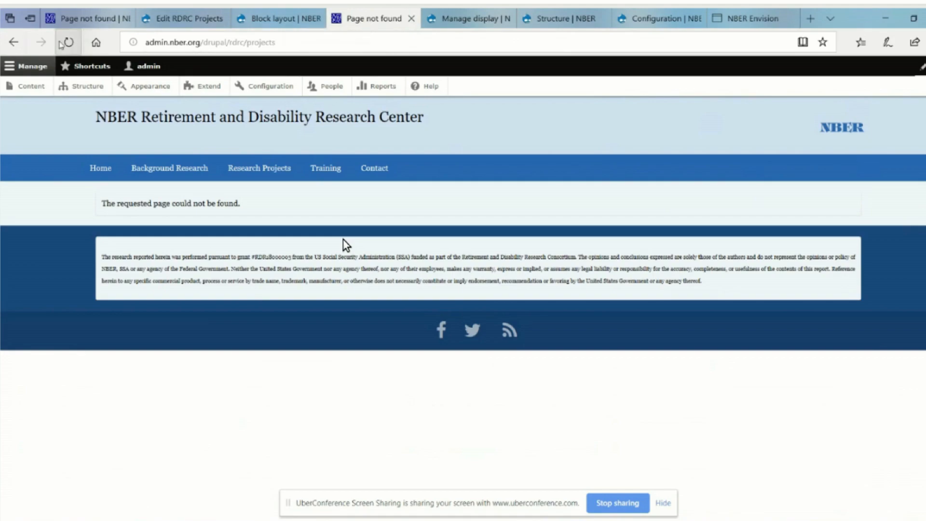
Return to the Views list and open the RDRC Projects view for editing
{"action": "left_click", "coordinate": [12, 44]}
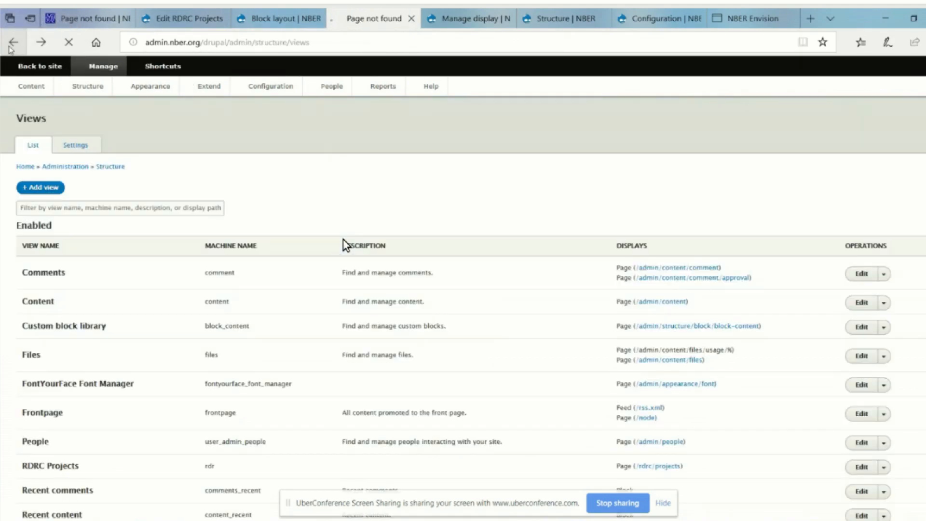
{"action": "scroll", "coordinate": [505, 356], "scroll_direction": "down", "scroll_amount": 3}
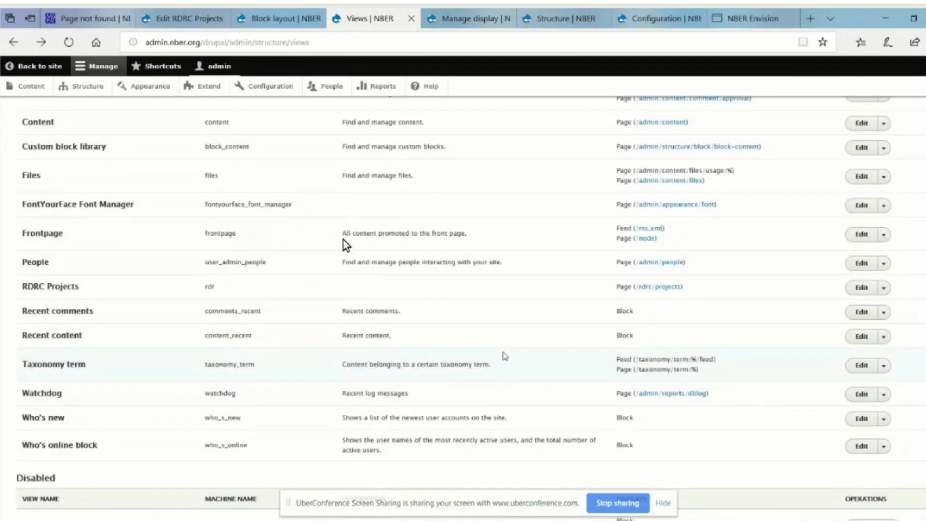
{"action": "left_click", "coordinate": [861, 288]}
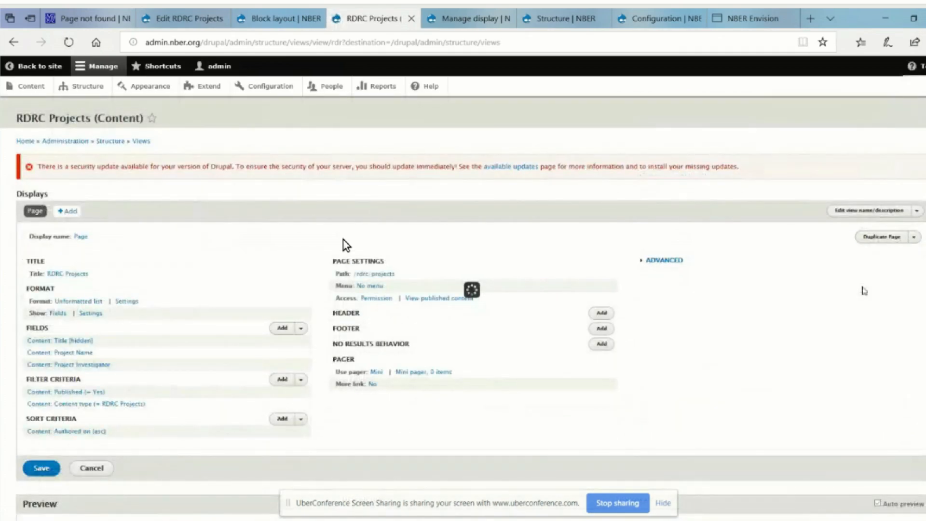
Examine the RDRC Projects view's fields, page settings and the project list in its preview
{"action": "scroll", "coordinate": [345, 244], "scroll_direction": "down", "scroll_amount": 10}
{"action": "scroll", "coordinate": [345, 245], "scroll_direction": "down", "scroll_amount": 5}
{"action": "scroll", "coordinate": [345, 244], "scroll_direction": "up", "scroll_amount": 4}
{"action": "scroll", "coordinate": [345, 244], "scroll_direction": "up", "scroll_amount": 12}
{"action": "scroll", "coordinate": [346, 244], "scroll_direction": "down", "scroll_amount": 6}
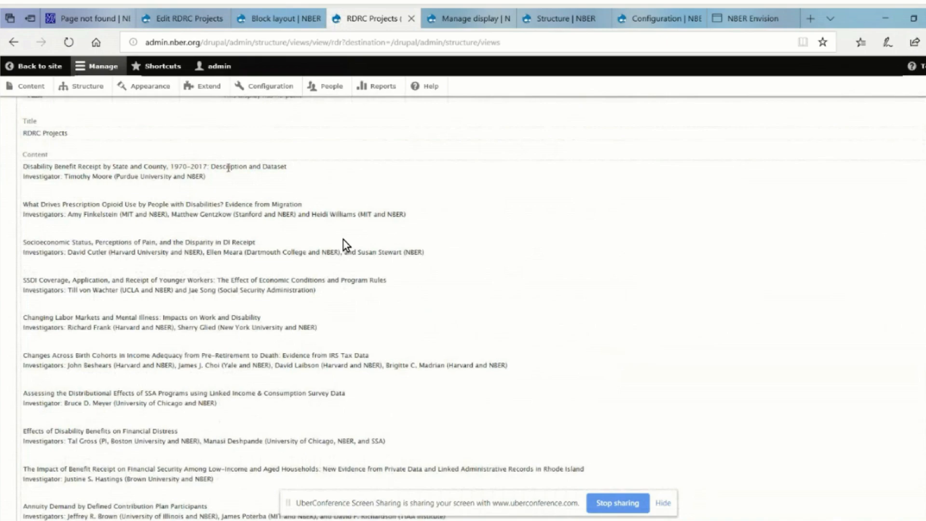
{"action": "scroll", "coordinate": [345, 245], "scroll_direction": "up", "scroll_amount": 6}
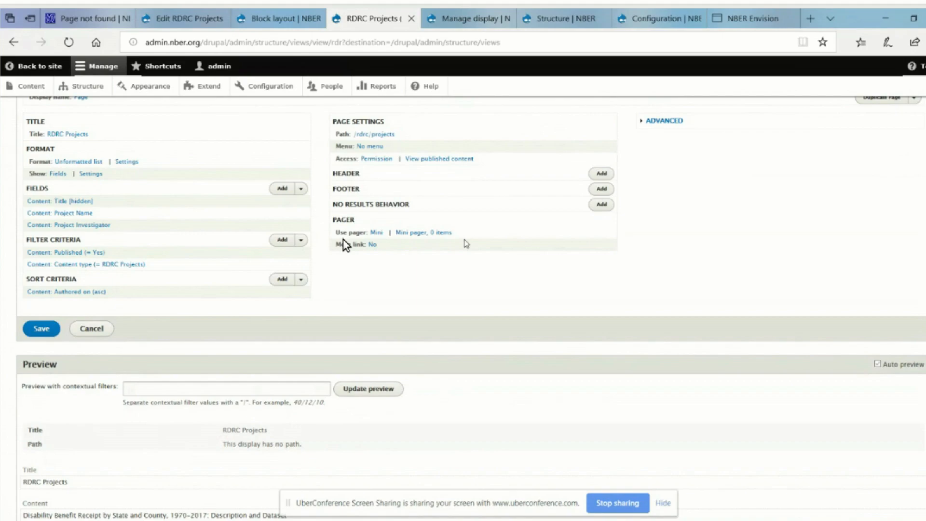
{"action": "scroll", "coordinate": [345, 245], "scroll_direction": "down", "scroll_amount": 3}
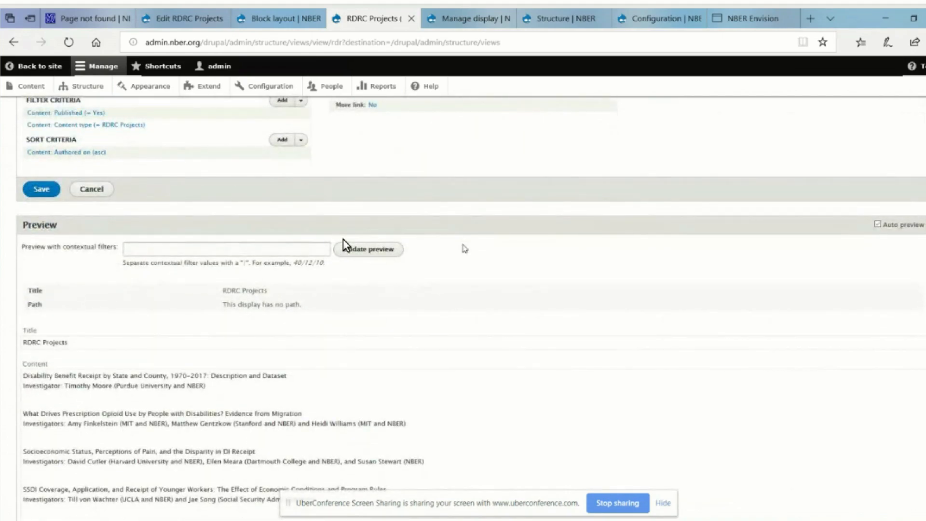
{"action": "scroll", "coordinate": [464, 249], "scroll_direction": "up", "scroll_amount": 4}
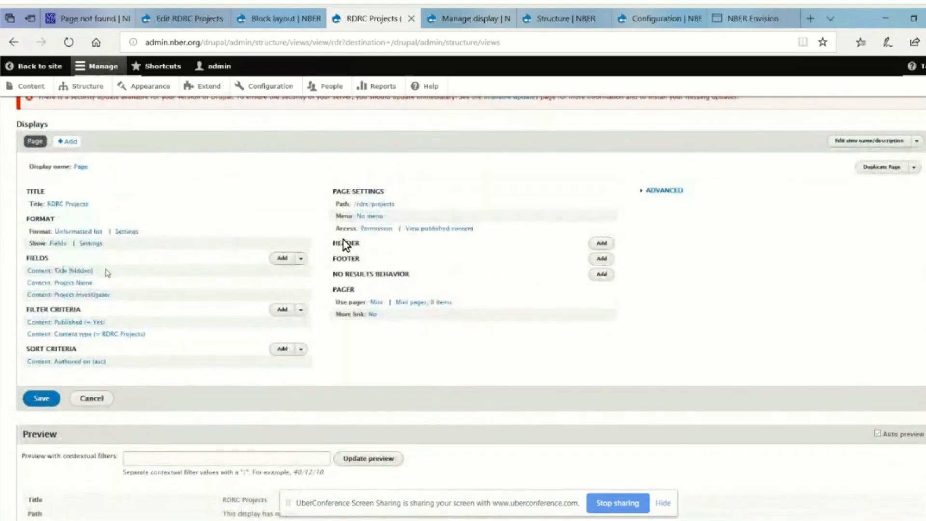
Stop excluding the Content: Title field from display in the RDRC Projects view and apply the change
{"action": "left_click", "coordinate": [81, 272]}
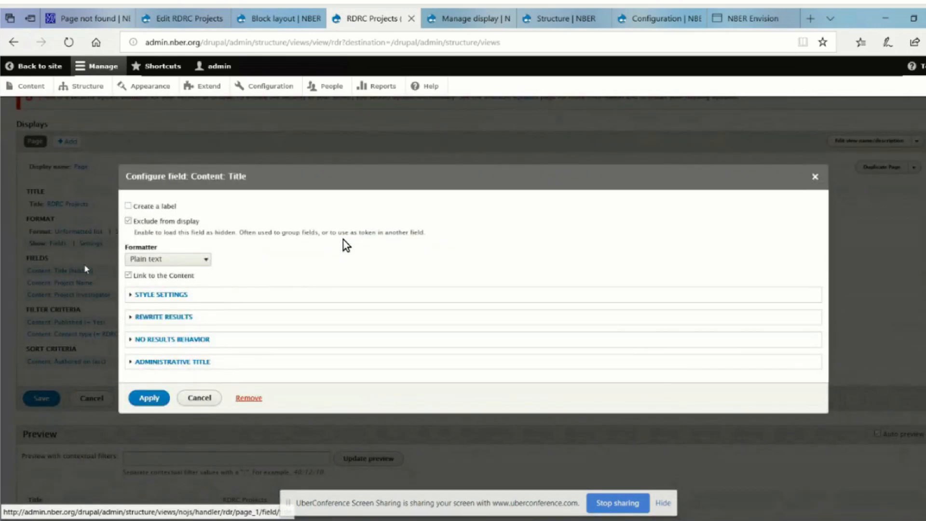
{"action": "left_click", "coordinate": [128, 221]}
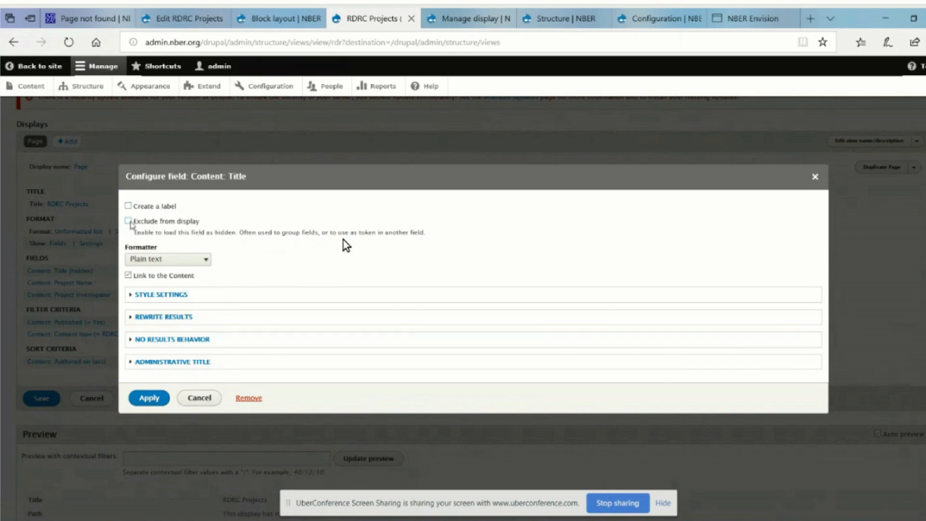
{"action": "left_click", "coordinate": [153, 398]}
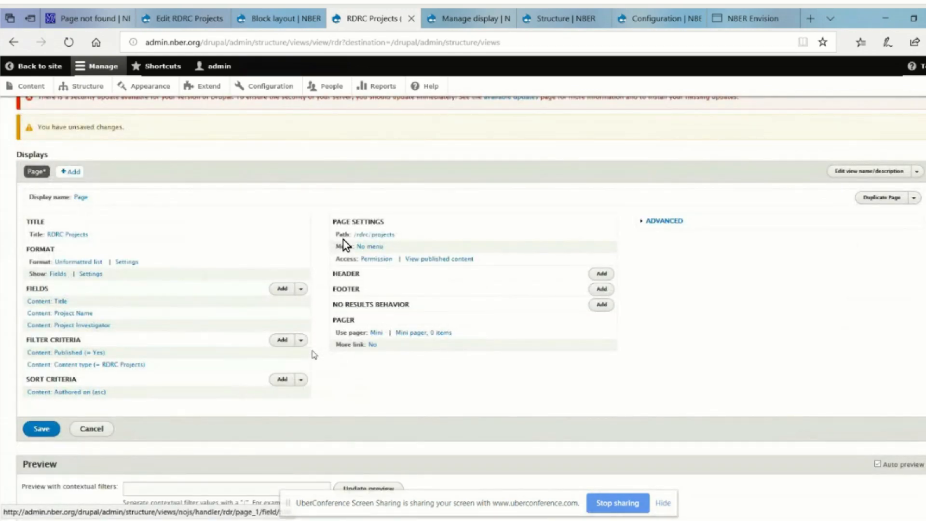
Check the project list with its linked titles in the preview and save the RDRC Projects view
{"action": "scroll", "coordinate": [344, 245], "scroll_direction": "down", "scroll_amount": 7}
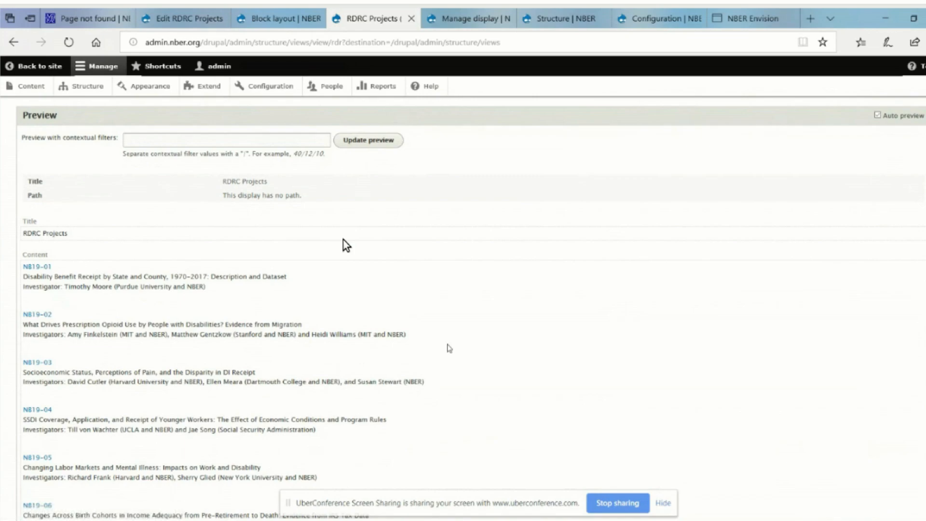
{"action": "scroll", "coordinate": [346, 245], "scroll_direction": "down", "scroll_amount": 20}
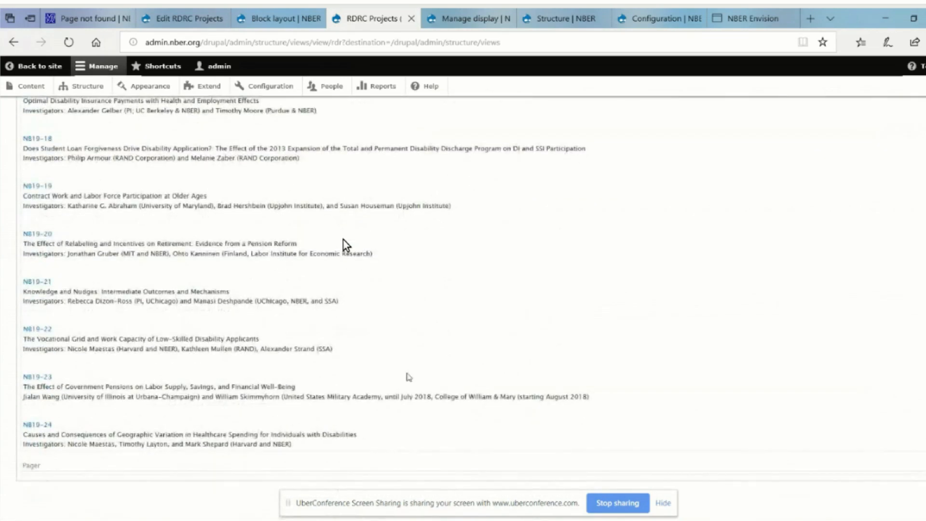
{"action": "scroll", "coordinate": [607, 384], "scroll_direction": "up", "scroll_amount": 19}
{"action": "scroll", "coordinate": [608, 384], "scroll_direction": "down", "scroll_amount": 17}
{"action": "scroll", "coordinate": [608, 385], "scroll_direction": "down", "scroll_amount": 2}
{"action": "scroll", "coordinate": [606, 382], "scroll_direction": "up", "scroll_amount": 2}
{"action": "scroll", "coordinate": [606, 380], "scroll_direction": "down", "scroll_amount": 2}
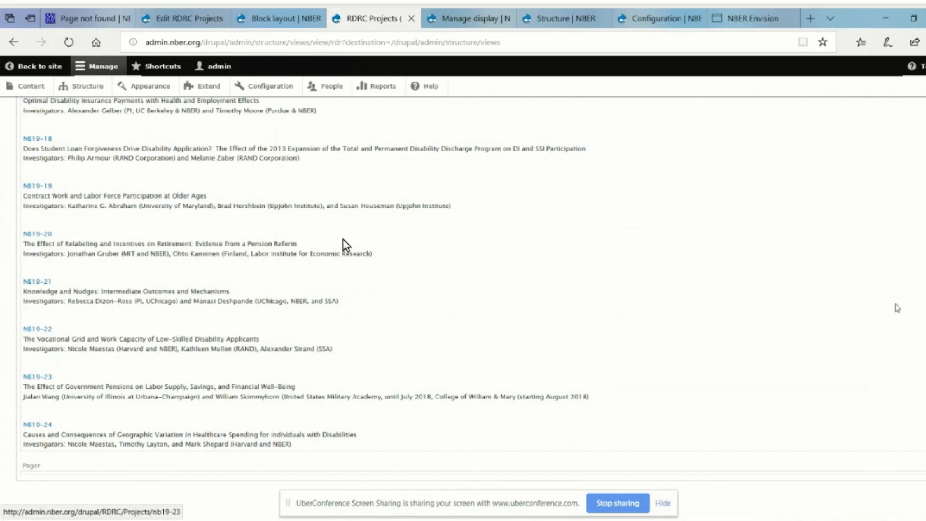
{"action": "scroll", "coordinate": [346, 245], "scroll_direction": "up", "scroll_amount": 20}
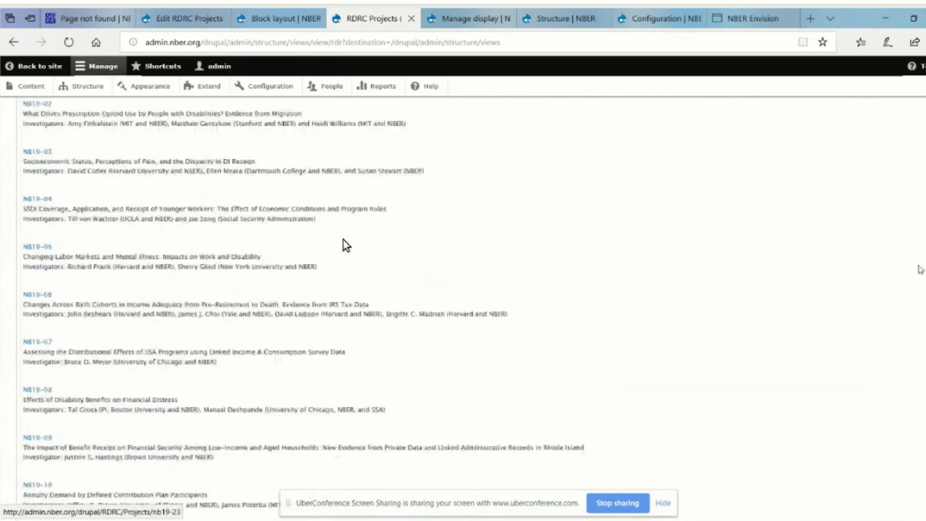
{"action": "left_click", "coordinate": [41, 198]}
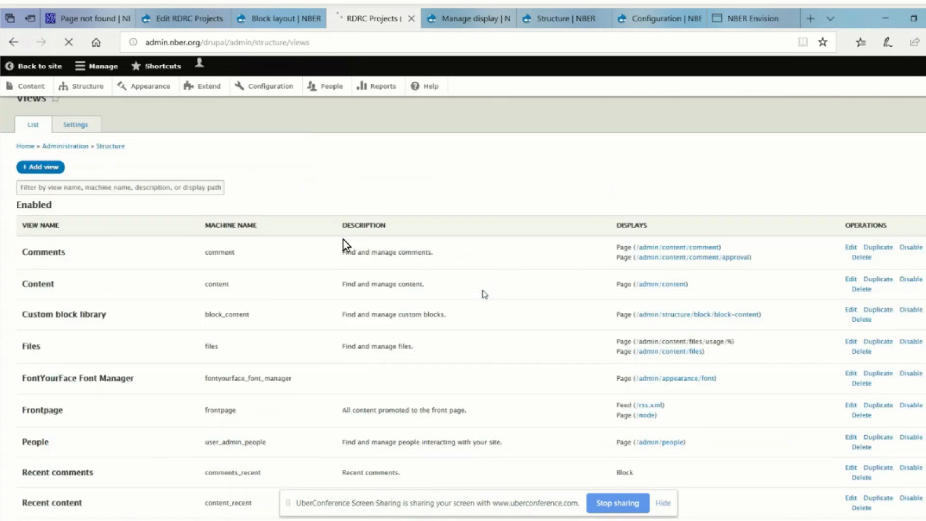
Reload the public /drupal/rdrc/projects page to check whether the saved view loads
{"action": "left_click", "coordinate": [91, 18]}
{"action": "left_click", "coordinate": [66, 50]}
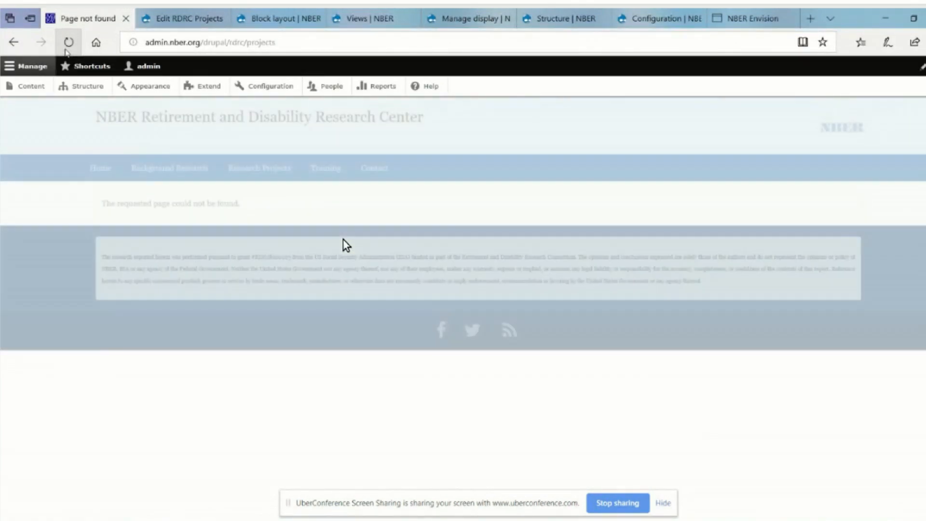
Try to open admin.nber.org/rdrc/nb19-01 in place of the RDRC Projects content type page, and go back to its Manage fields page
{"action": "mouse_move", "coordinate": [263, 22]}
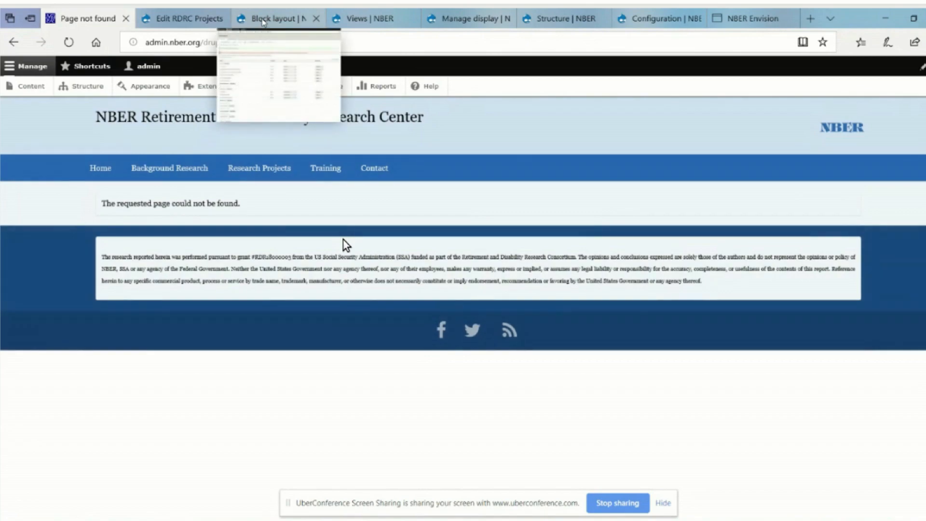
{"action": "left_click", "coordinate": [264, 19]}
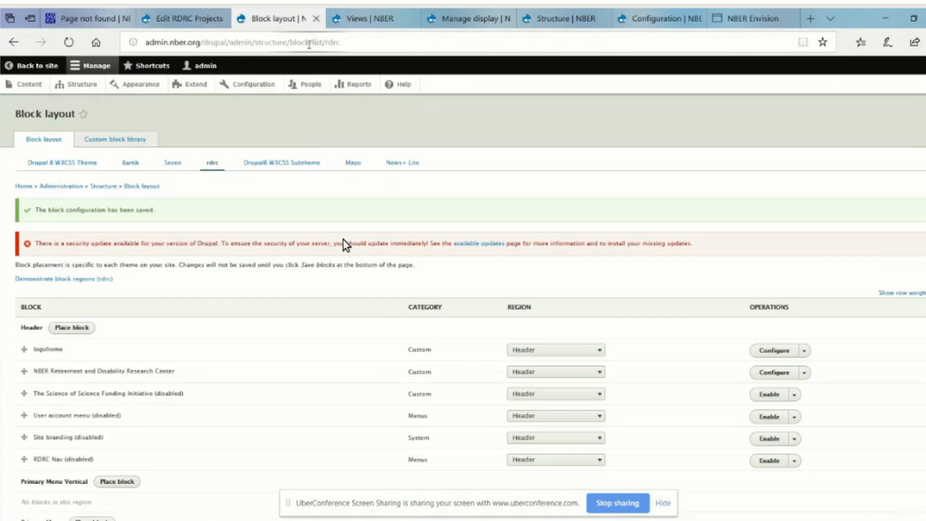
{"action": "left_click", "coordinate": [188, 19]}
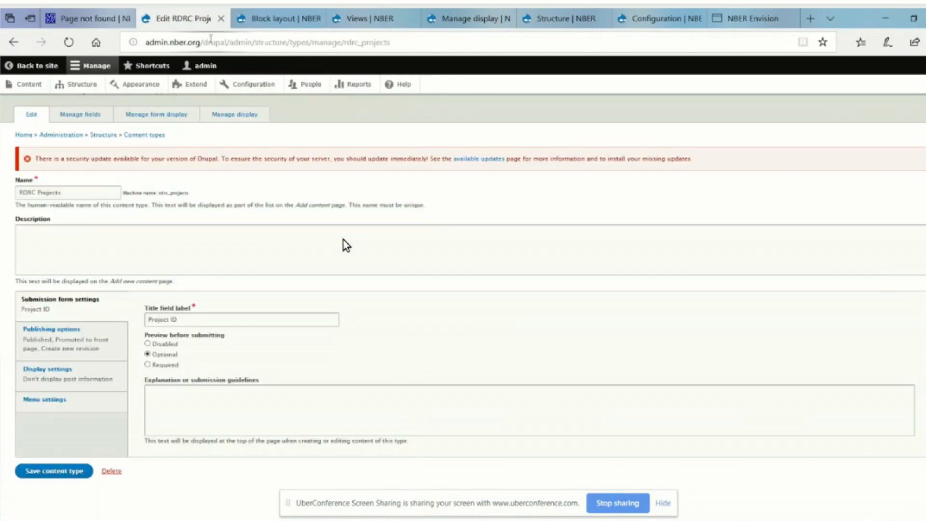
{"action": "left_click", "coordinate": [204, 42]}
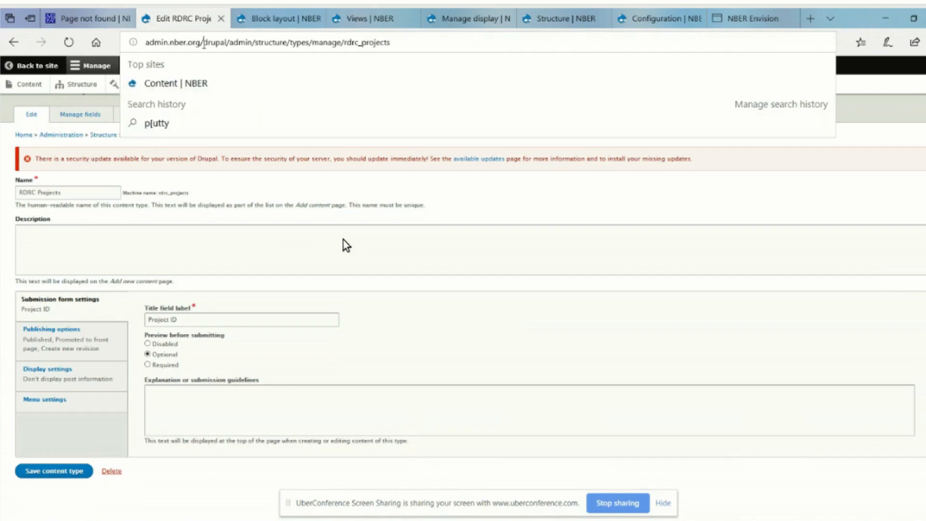
{"action": "left_click_drag", "start_coordinate": [204, 43], "coordinate": [484, 29]}
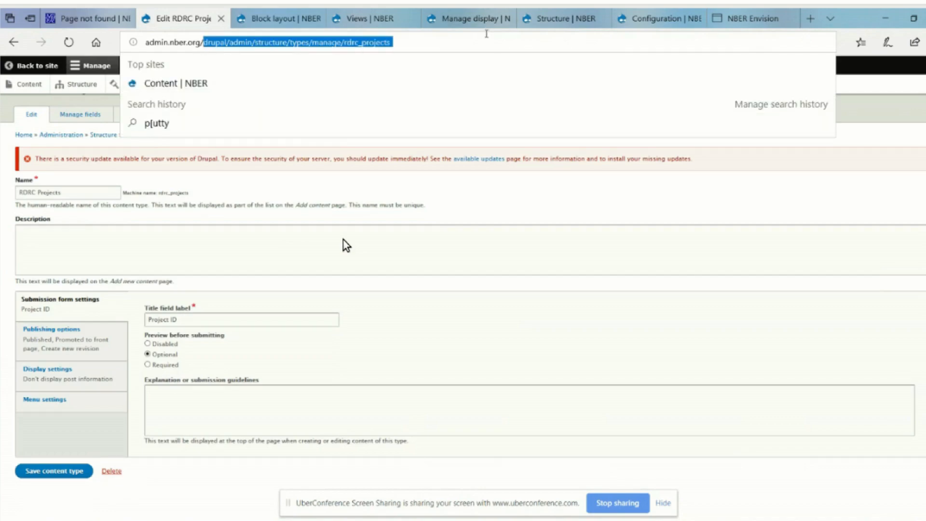
{"action": "type", "text": "rdrc"}
{"action": "key", "text": "Return"}
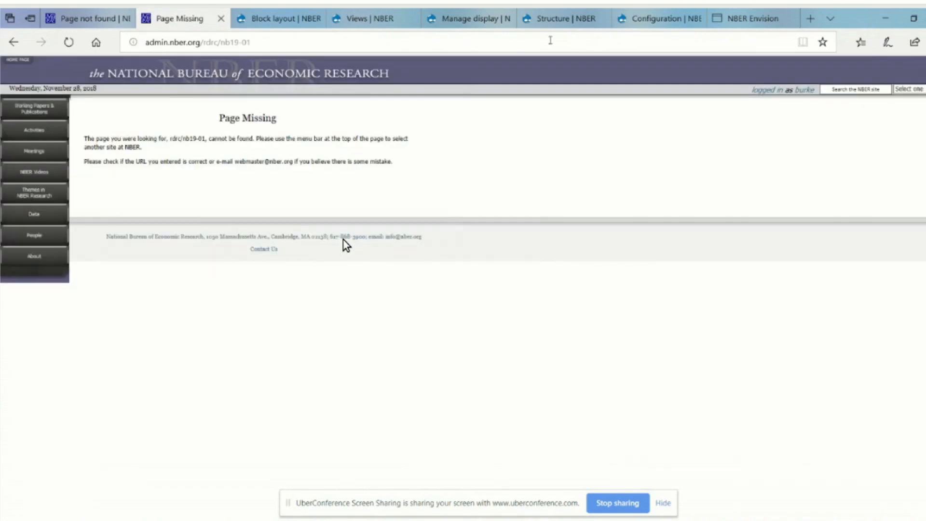
{"action": "left_click", "coordinate": [14, 43]}
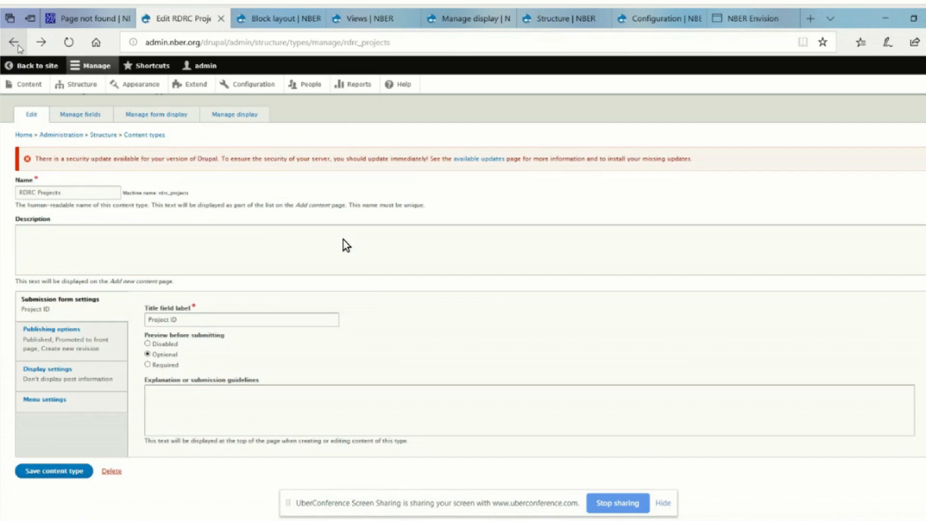
{"action": "left_click", "coordinate": [17, 46]}
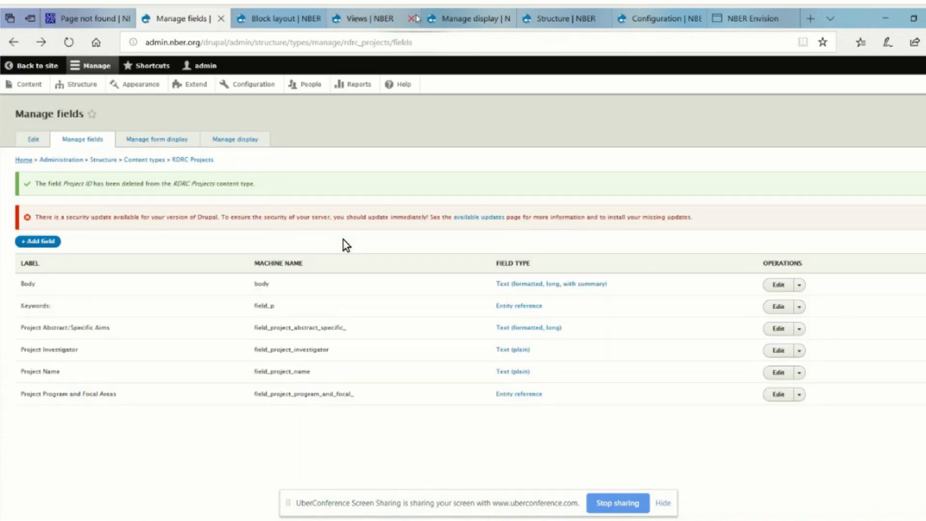
Find the RDRC Projects view among the disabled views in the Views list and enable it
{"action": "left_click", "coordinate": [387, 27]}
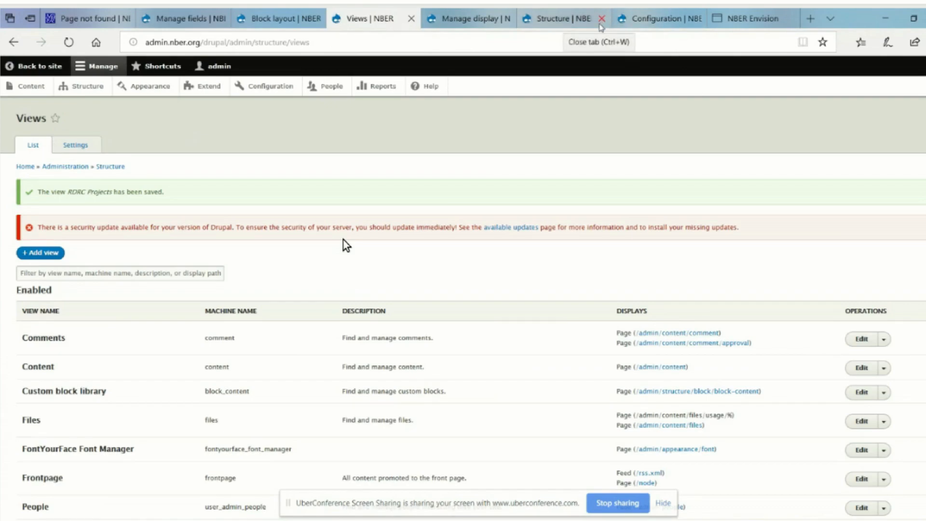
{"action": "mouse_move", "coordinate": [577, 28]}
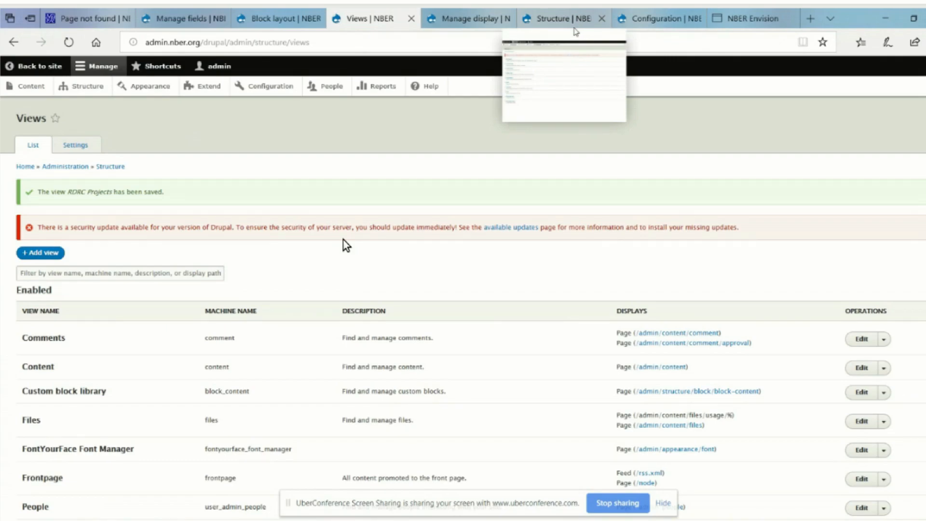
{"action": "scroll", "coordinate": [332, 249], "scroll_direction": "down", "scroll_amount": 6}
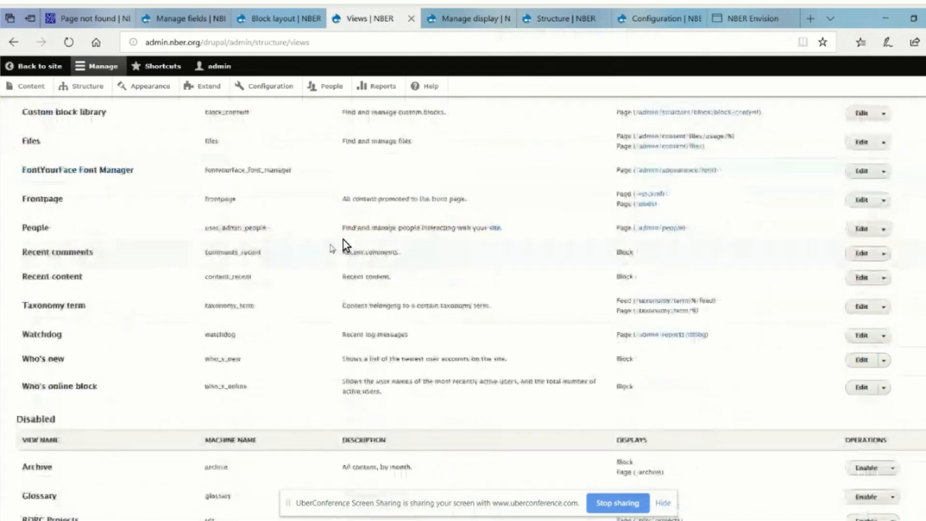
{"action": "scroll", "coordinate": [345, 245], "scroll_direction": "down", "scroll_amount": 1}
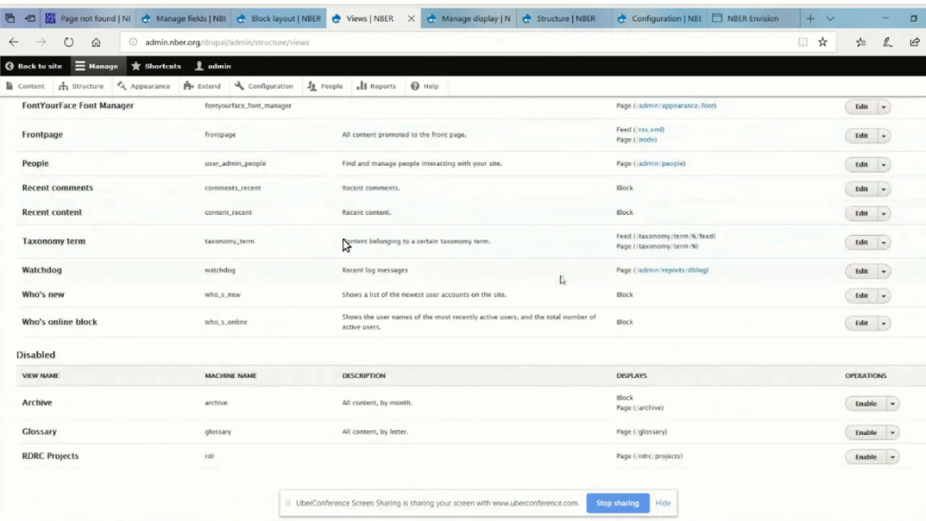
{"action": "scroll", "coordinate": [561, 278], "scroll_direction": "up", "scroll_amount": 4}
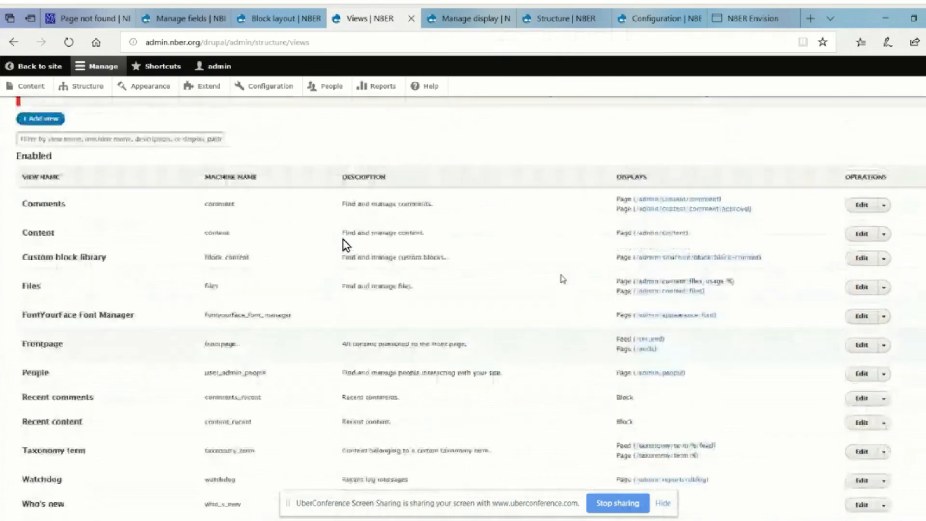
{"action": "scroll", "coordinate": [562, 279], "scroll_direction": "up", "scroll_amount": 3}
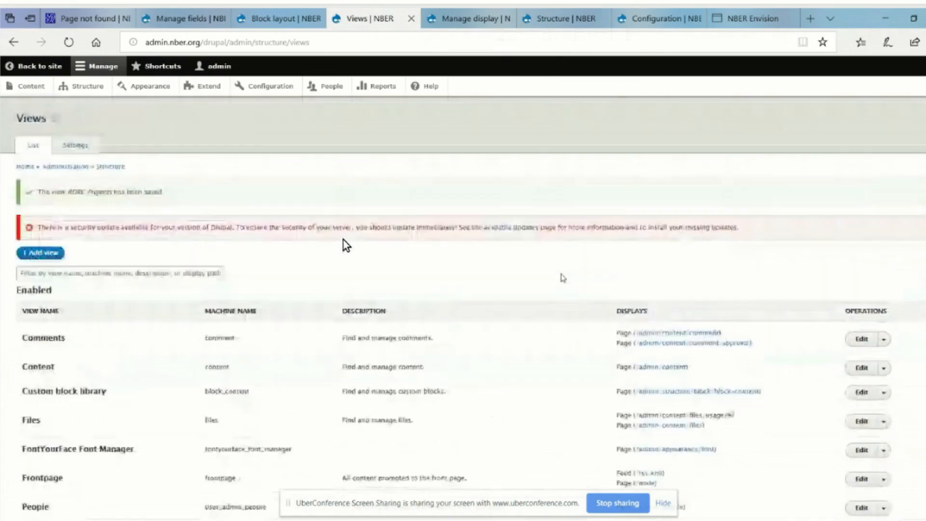
{"action": "scroll", "coordinate": [562, 277], "scroll_direction": "down", "scroll_amount": 1}
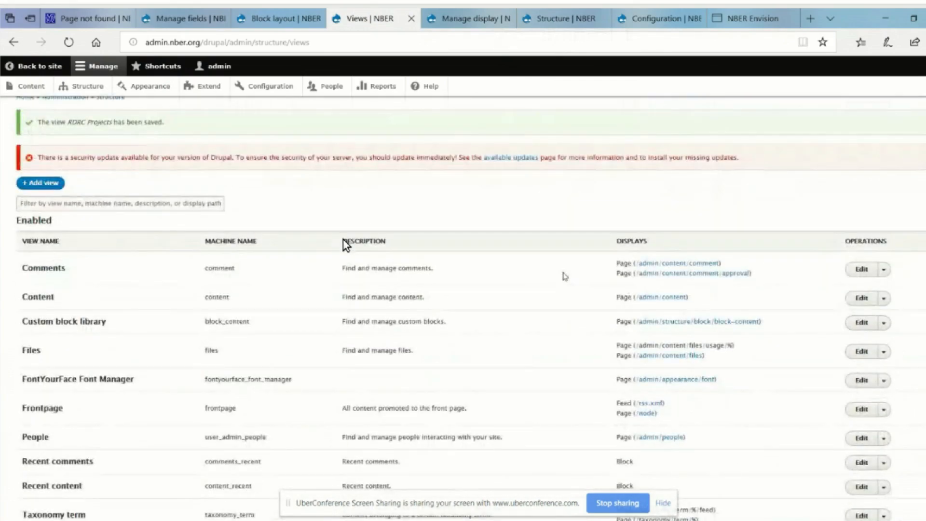
{"action": "scroll", "coordinate": [564, 277], "scroll_direction": "down", "scroll_amount": 4}
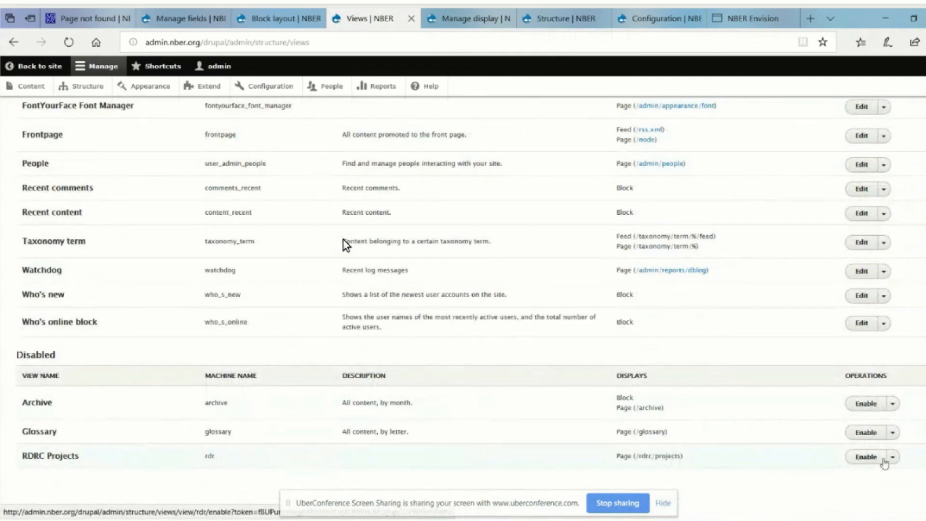
{"action": "left_click", "coordinate": [892, 458]}
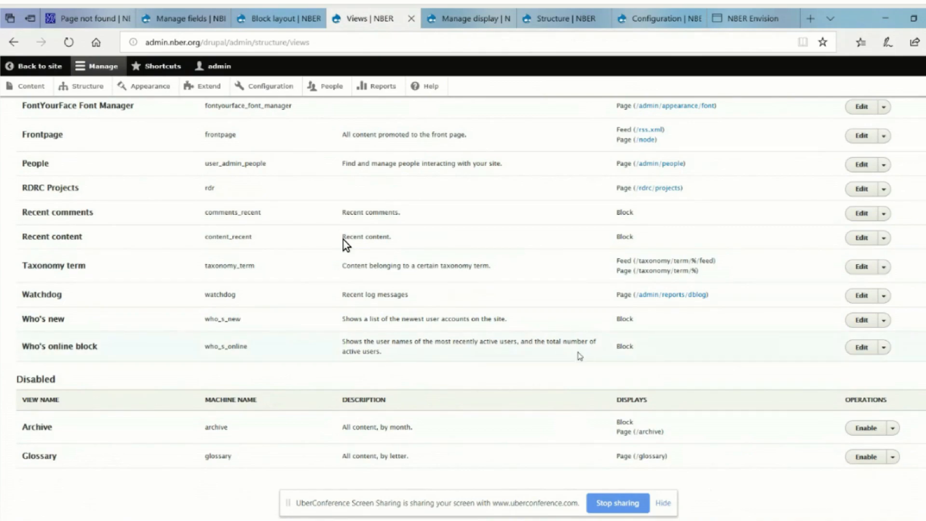
Open the RDRC Projects view's page /rdrc/projects in a new tab, review the list and test the site's Research Projects link
{"action": "middle_click", "coordinate": [658, 191]}
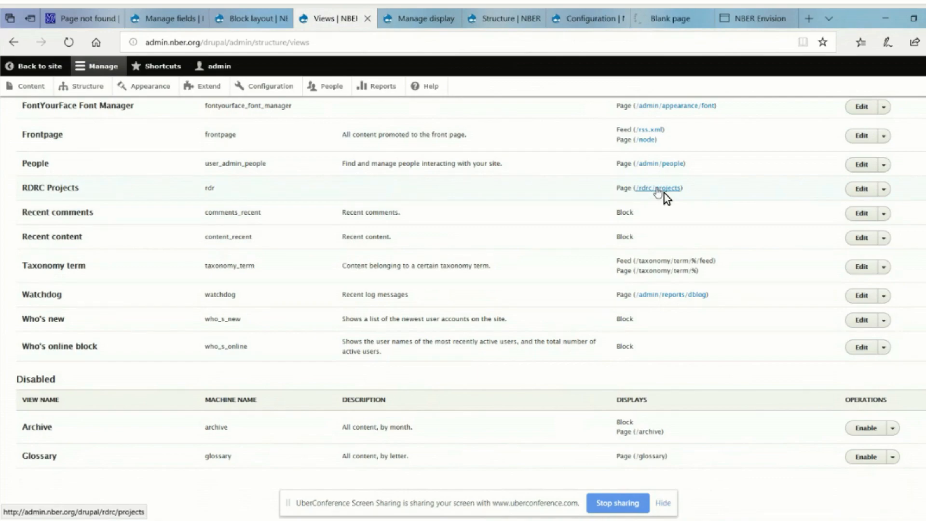
{"action": "left_click", "coordinate": [674, 22]}
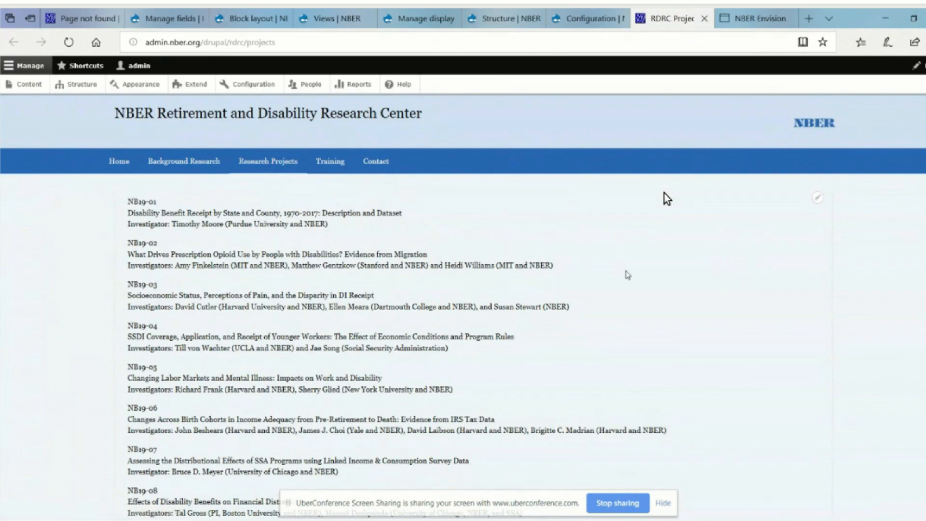
{"action": "scroll", "coordinate": [627, 277], "scroll_direction": "down", "scroll_amount": 15}
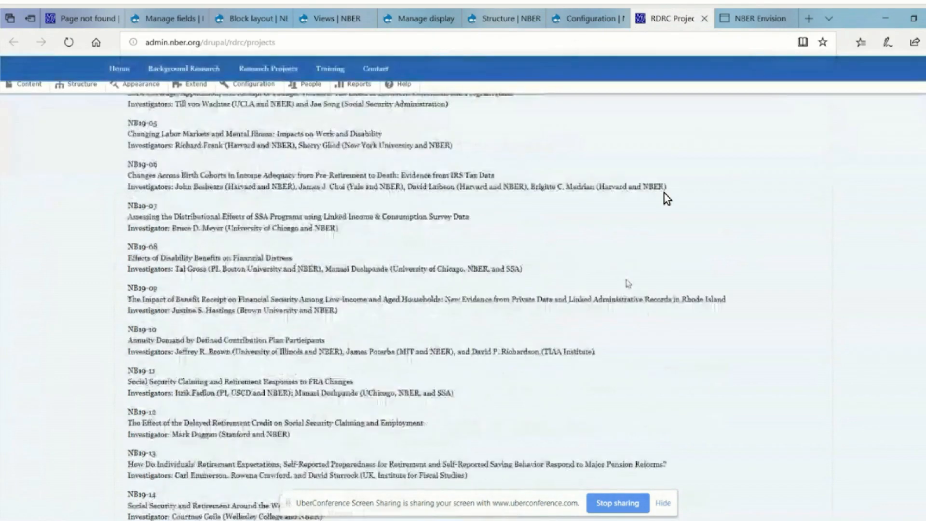
{"action": "scroll", "coordinate": [628, 283], "scroll_direction": "up", "scroll_amount": 15}
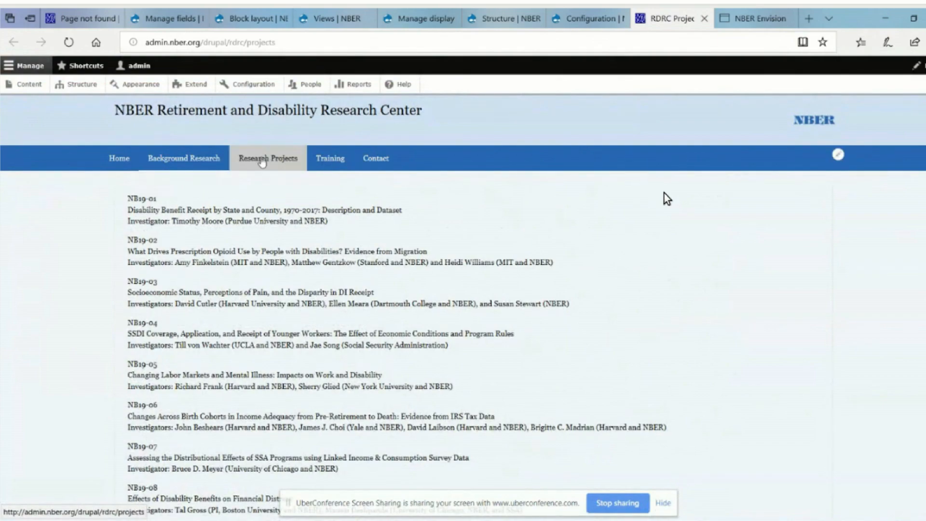
{"action": "left_click", "coordinate": [277, 163]}
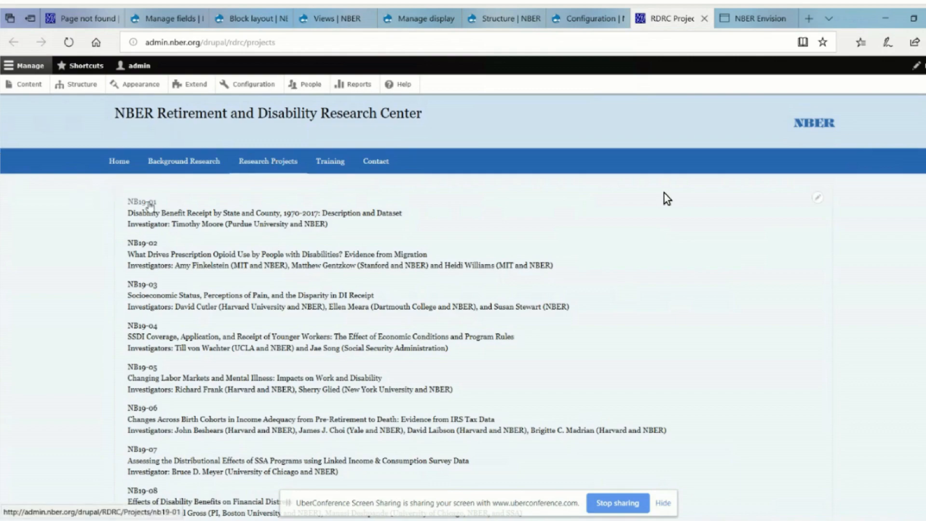
Open project NB19-01 from the project list and examine the content of its page
{"action": "left_click", "coordinate": [147, 208]}
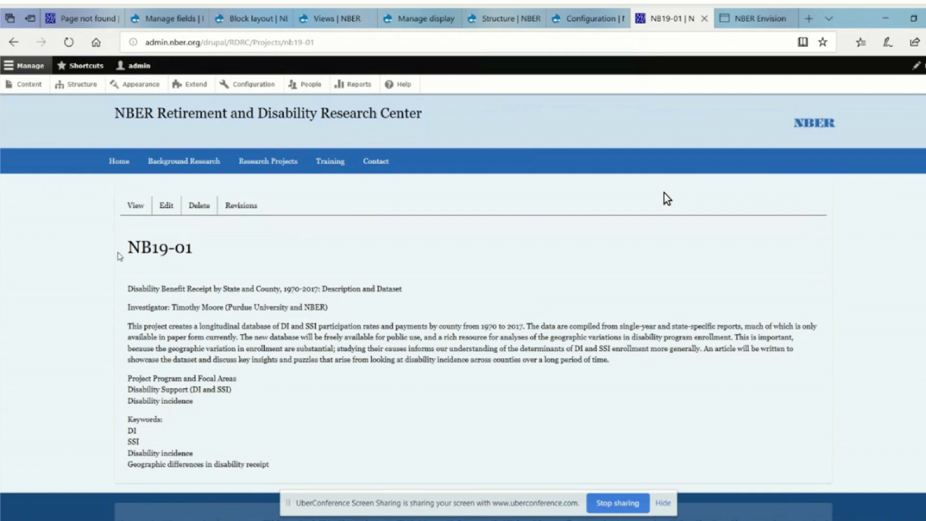
{"action": "left_click_drag", "start_coordinate": [127, 247], "coordinate": [357, 464]}
{"action": "left_click", "coordinate": [327, 260]}
Inspect the NB19-01 page title element in the developer tools and add an inline margin of 0
{"action": "left_click_drag", "start_coordinate": [128, 249], "coordinate": [204, 249]}
{"action": "right_click", "coordinate": [198, 250]}
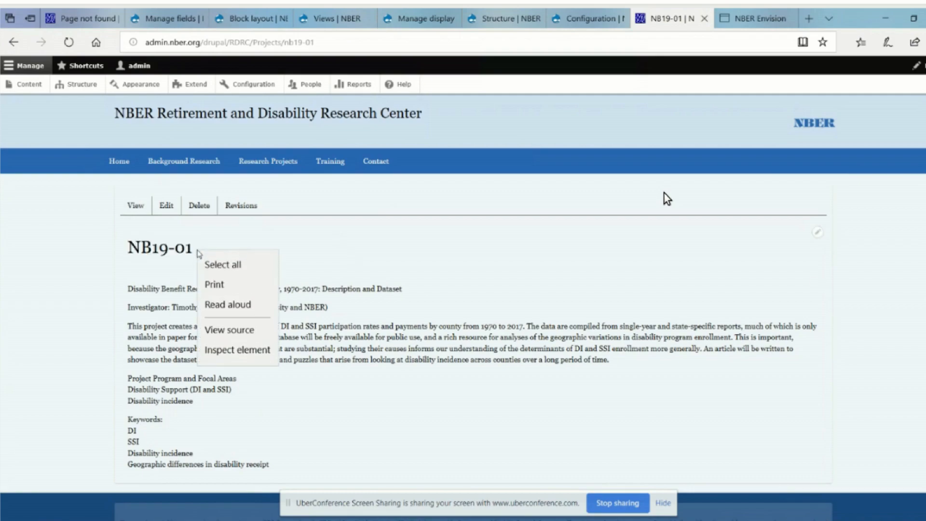
{"action": "left_click", "coordinate": [236, 350]}
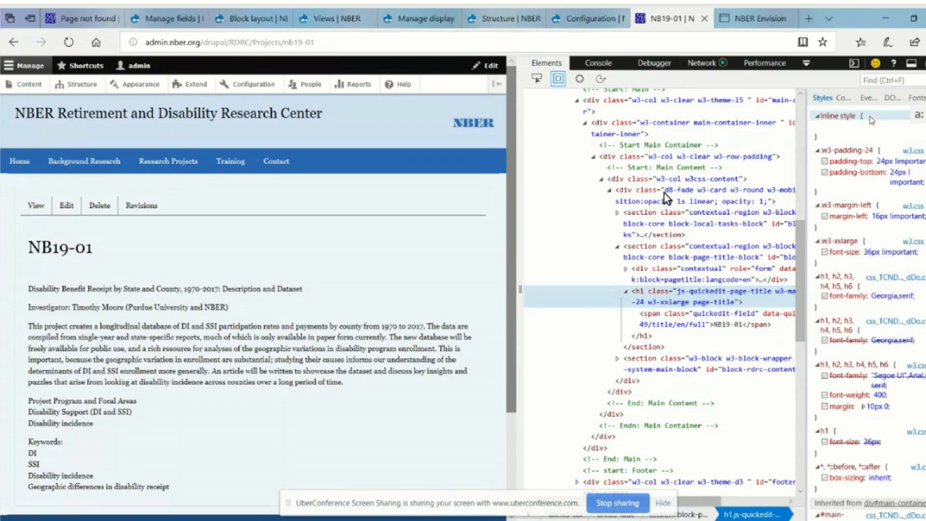
{"action": "left_click", "coordinate": [866, 123]}
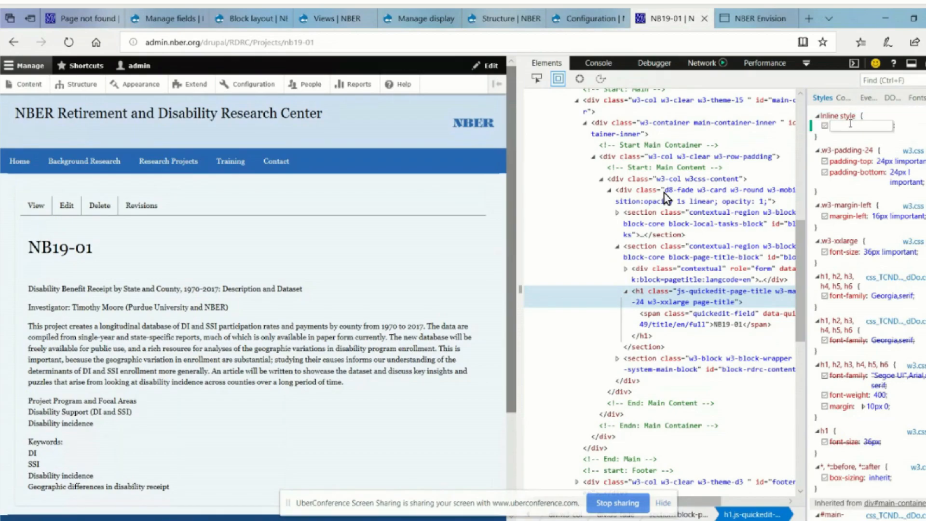
{"action": "type", "text": "margin"}
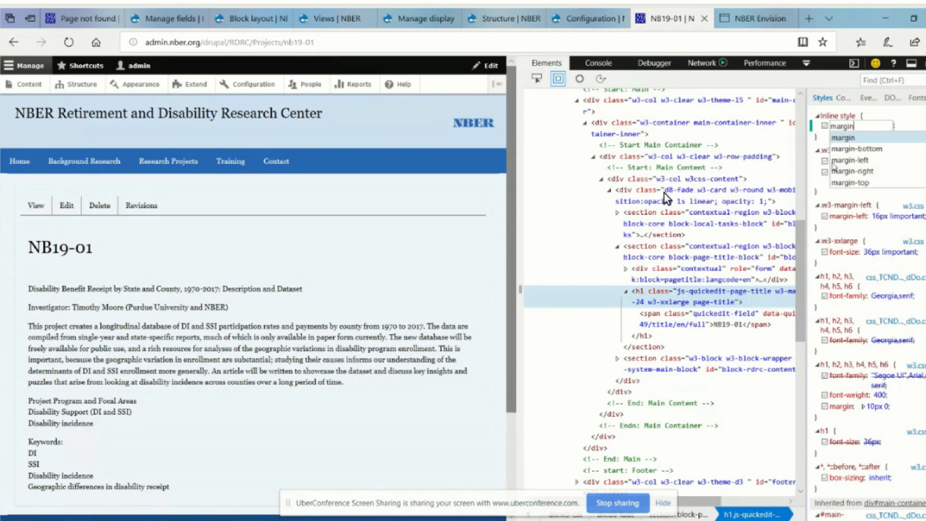
{"action": "key", "text": "Tab"}
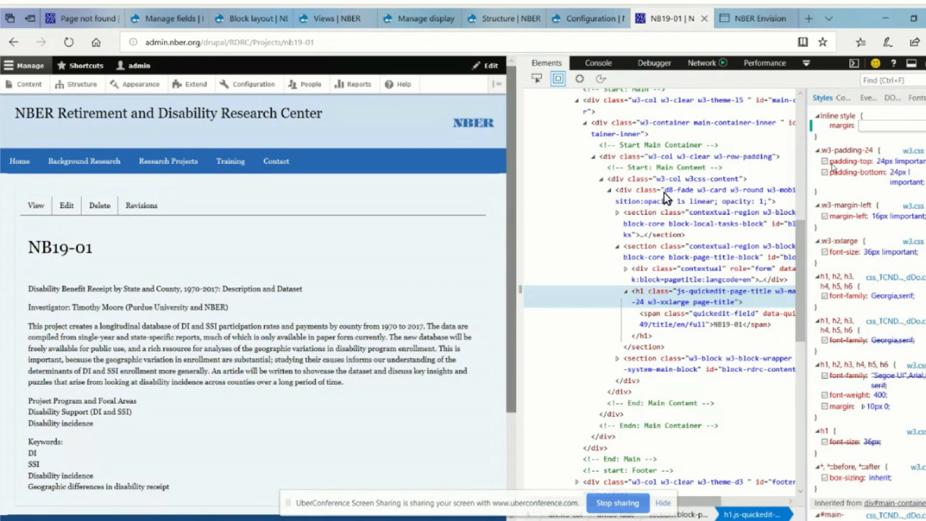
{"action": "type", "text": "0"}
{"action": "key", "text": "Return"}
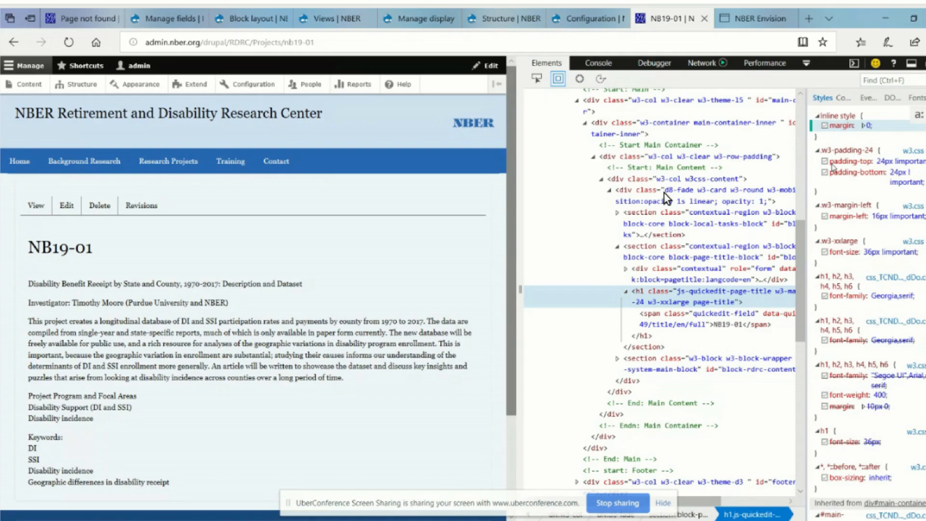
Add an inline padding of 0 to the NB19-01 heading and view its class names in the page markup
{"action": "left_click", "coordinate": [831, 137]}
{"action": "type", "text": "padding"}
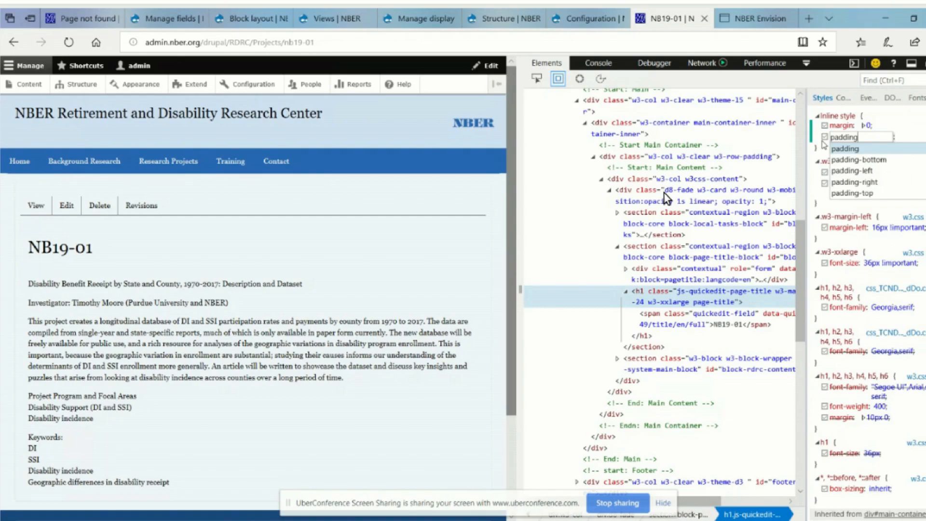
{"action": "key", "text": "Tab"}
{"action": "type", "text": "0"}
{"action": "key", "text": "Return"}
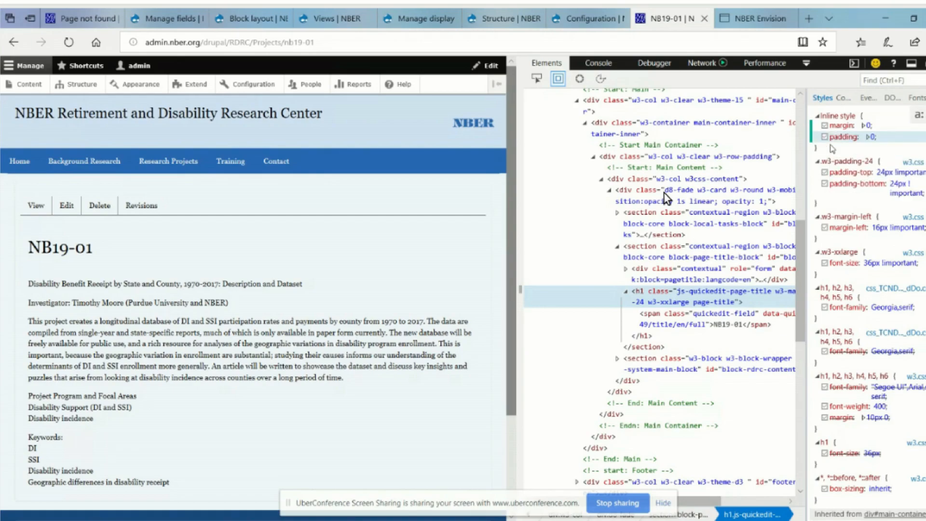
{"action": "left_click", "coordinate": [831, 148]}
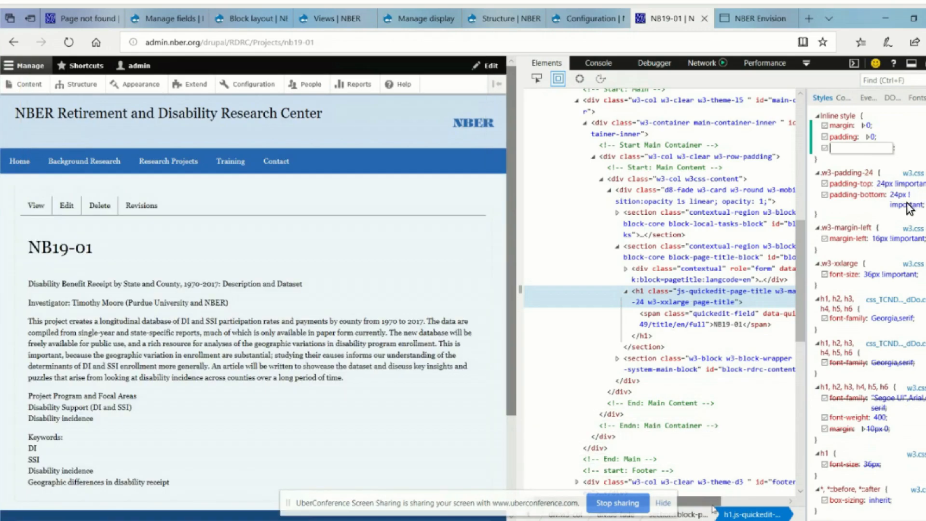
{"action": "left_click_drag", "start_coordinate": [712, 502], "coordinate": [795, 501]}
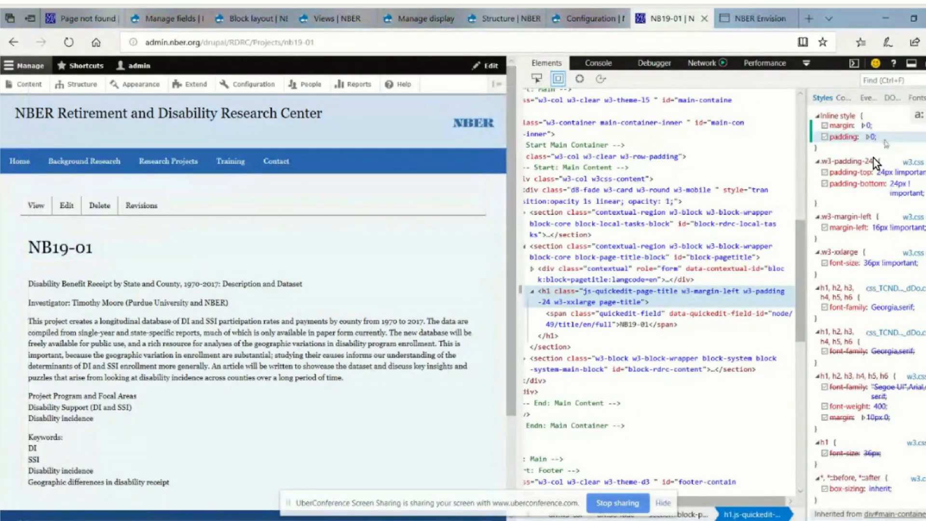
Change the heading's inline padding to 0 !important so it overrides the w3-padding-24 class
{"action": "left_click", "coordinate": [833, 148]}
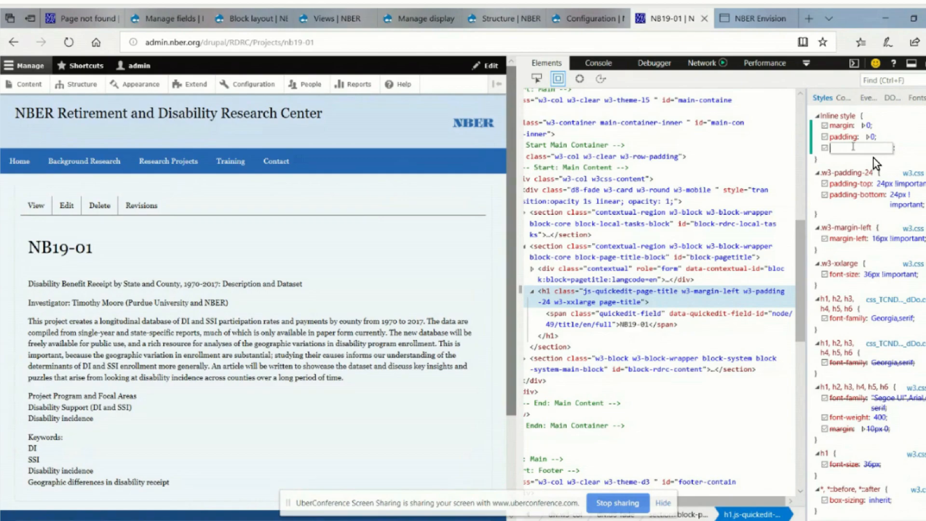
{"action": "left_click", "coordinate": [872, 136]}
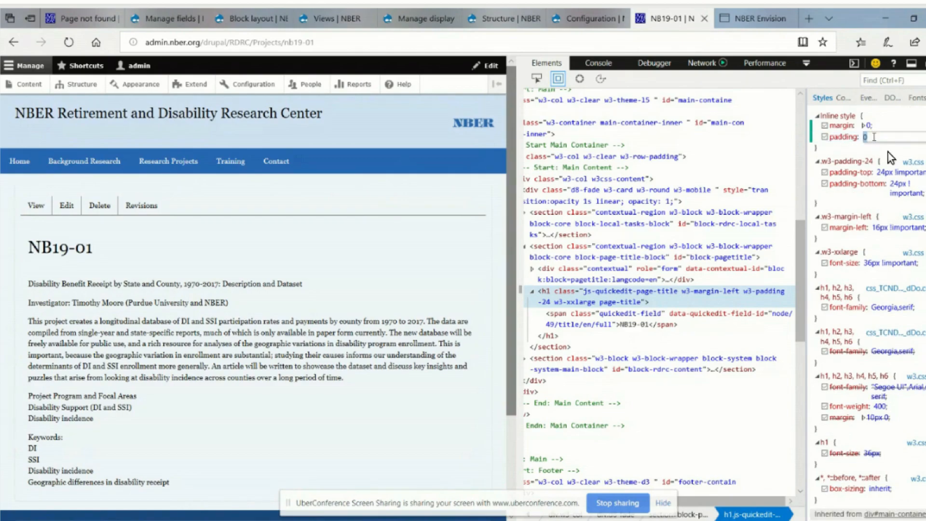
{"action": "left_click", "coordinate": [874, 137]}
{"action": "left_click", "coordinate": [862, 138]}
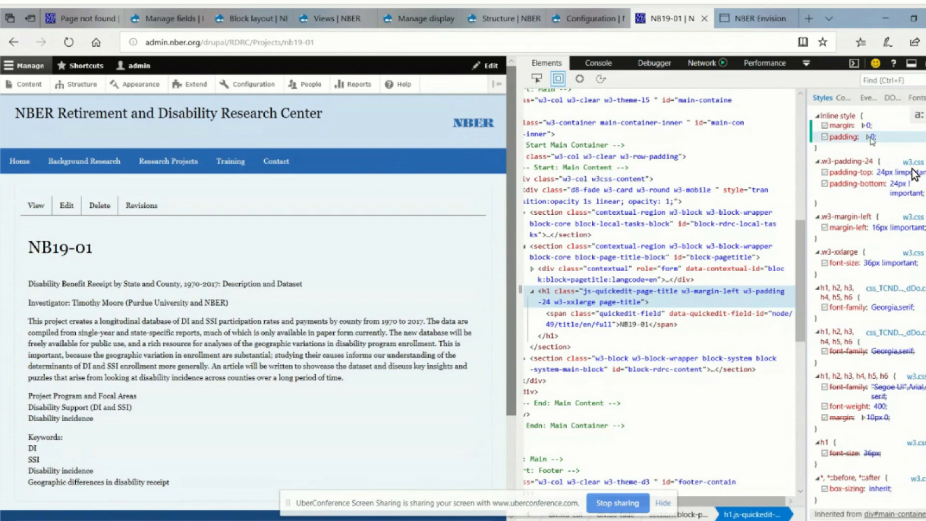
{"action": "left_click", "coordinate": [871, 138]}
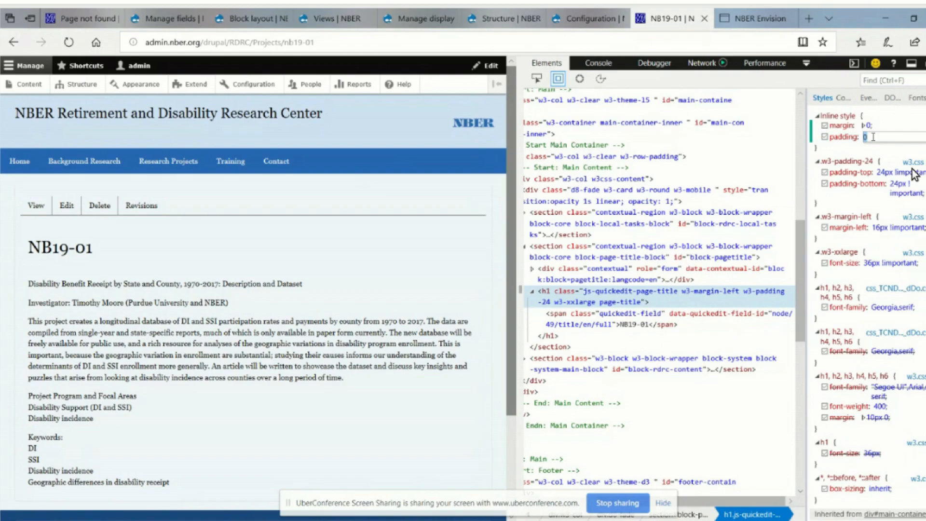
{"action": "key", "text": "BackSpace"}
{"action": "type", "text": "0"}
{"action": "type", "text": "!important"}
{"action": "key", "text": "Return"}
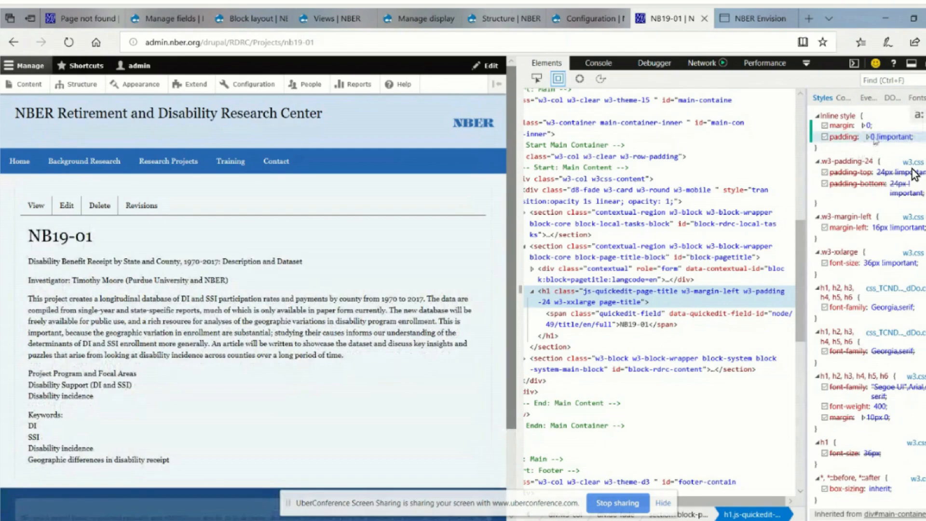
Expand the heading's inline margin declaration and set its value to 0 !important
{"action": "left_click", "coordinate": [867, 125]}
{"action": "left_click", "coordinate": [869, 124]}
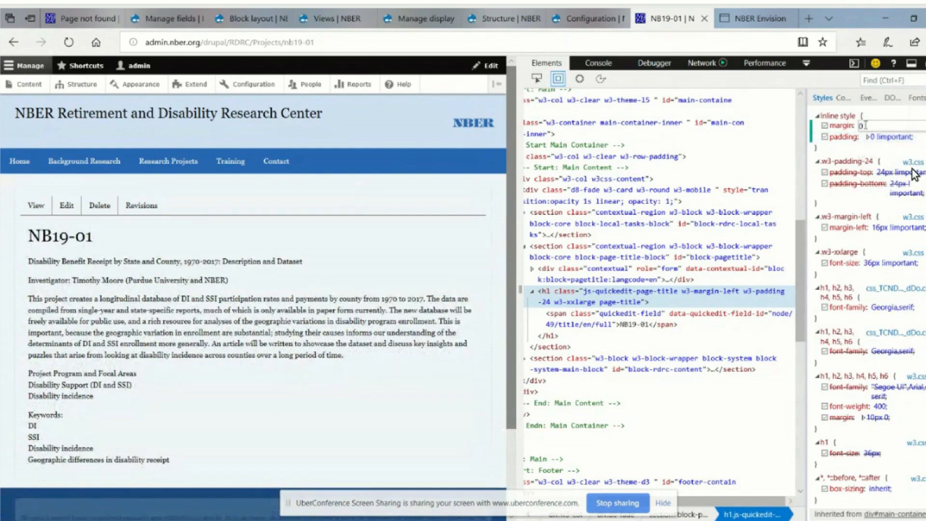
{"action": "key", "text": "Tab"}
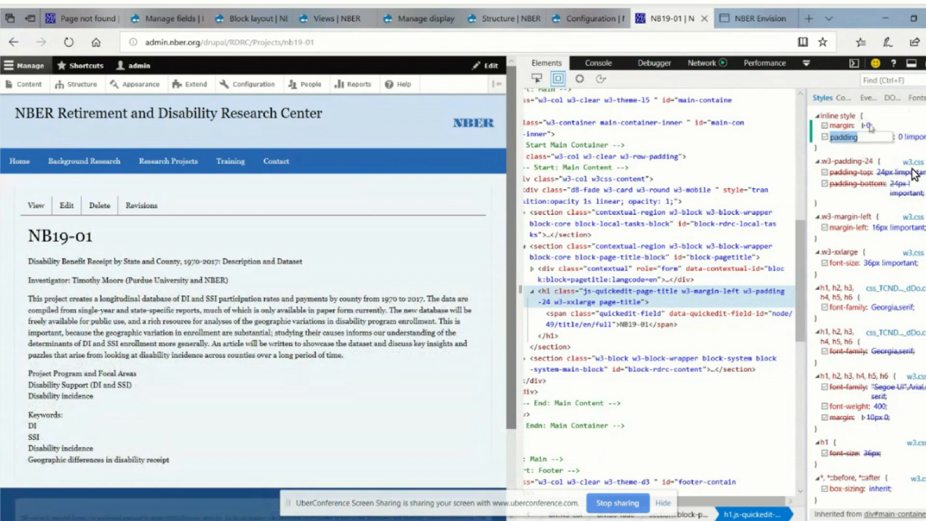
{"action": "left_click", "coordinate": [863, 126]}
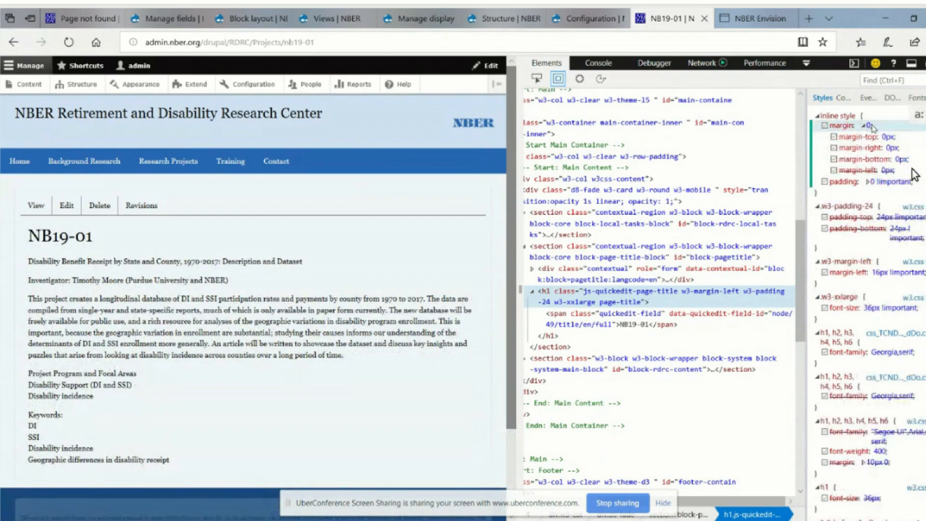
{"action": "left_click", "coordinate": [867, 126]}
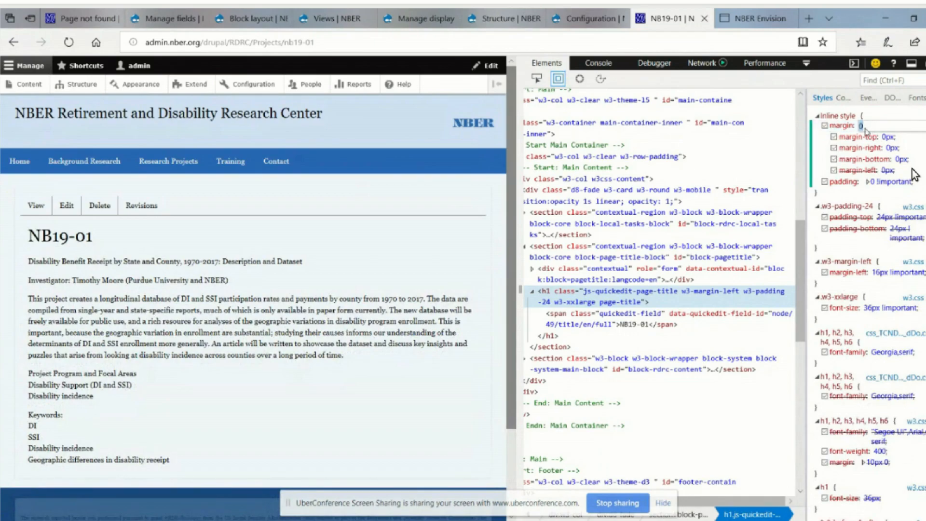
{"action": "left_click", "coordinate": [868, 125]}
{"action": "type", "text": "!important"}
{"action": "key", "text": "Return"}
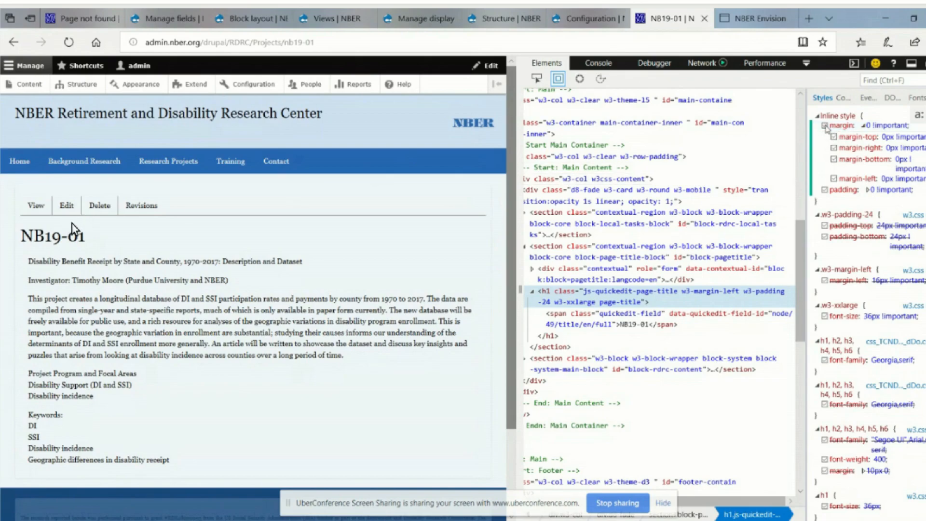
Disable the heading's inline margin and re-enable only margin-top and margin-bottom
{"action": "left_click", "coordinate": [826, 126]}
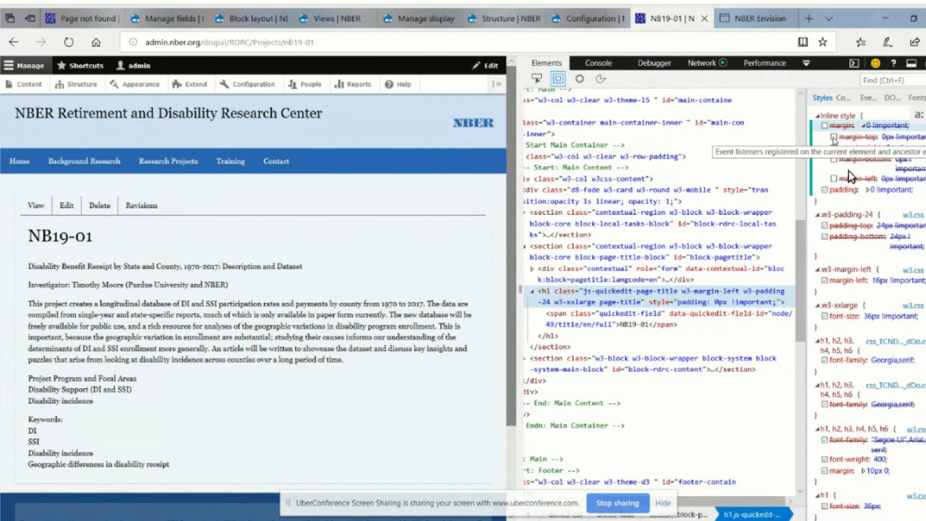
{"action": "left_click", "coordinate": [833, 137]}
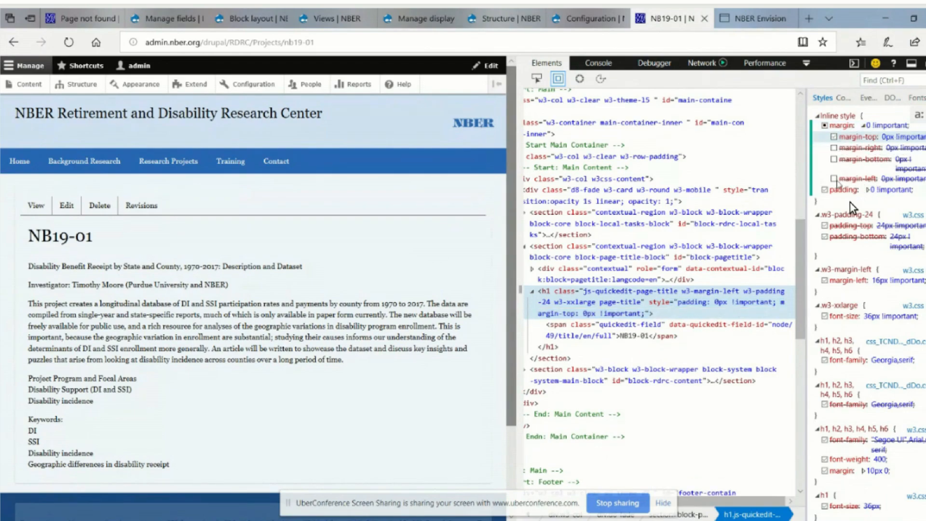
{"action": "left_click", "coordinate": [834, 160]}
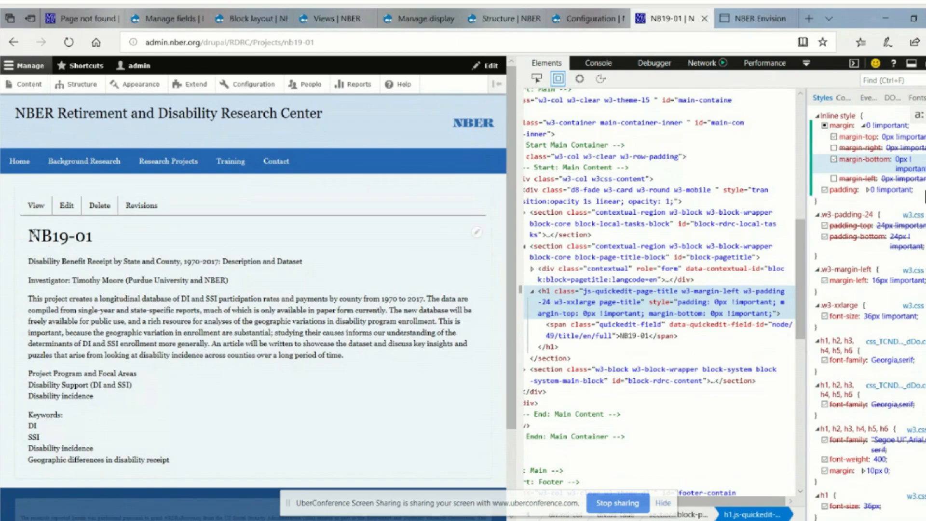
Add an inline font-size of 18px !important to the NB19-01 heading
{"action": "left_click_drag", "start_coordinate": [29, 236], "coordinate": [88, 237]}
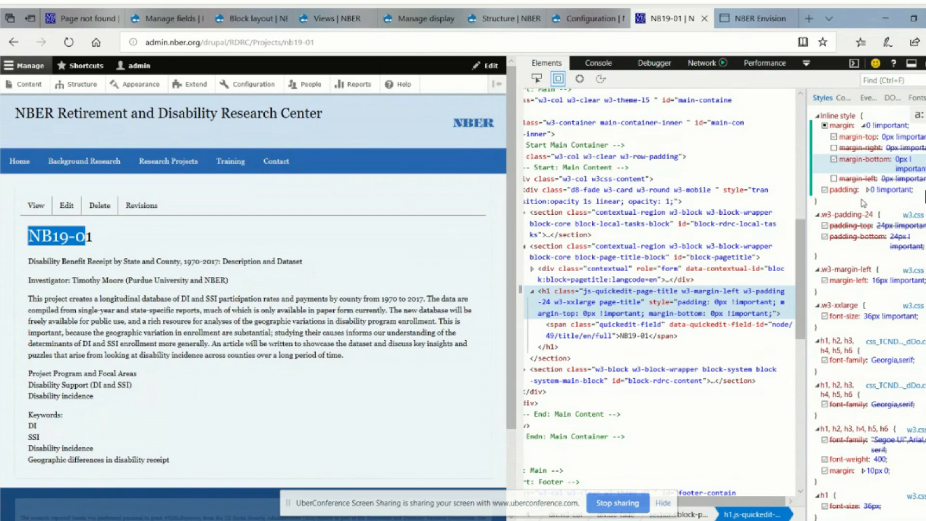
{"action": "left_click", "coordinate": [882, 196]}
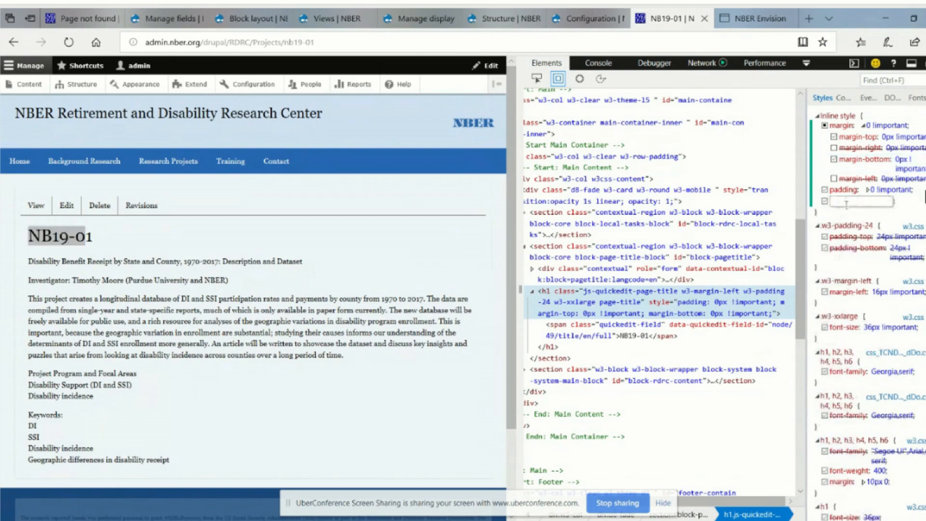
{"action": "type", "text": "font-size"}
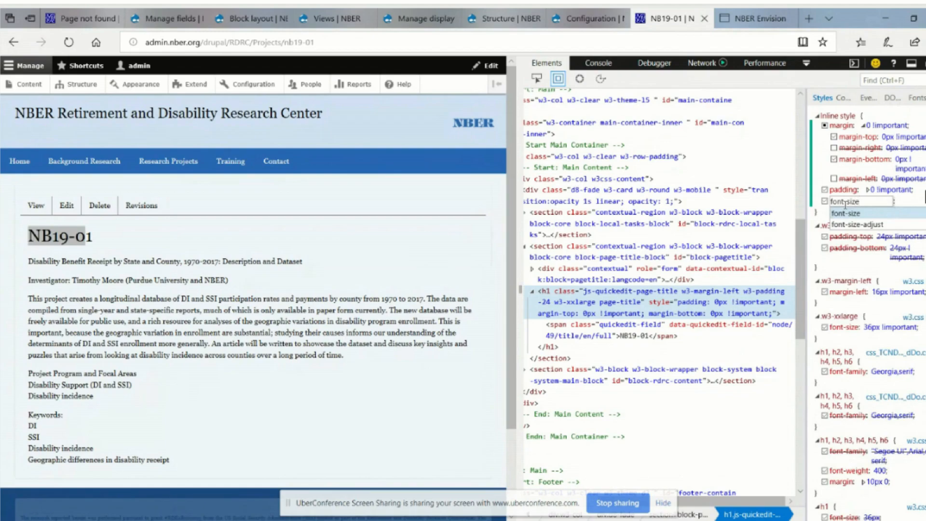
{"action": "key", "text": "Tab"}
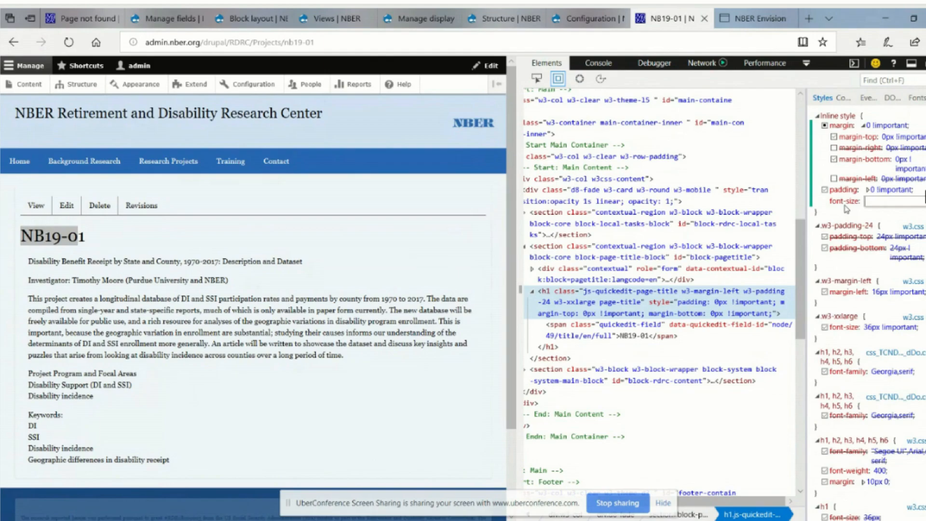
{"action": "type", "text": "18px !importnat"}
{"action": "key", "text": "BackSpace"}
{"action": "key", "text": "BackSpace"}
{"action": "key", "text": "BackSpace"}
{"action": "type", "text": "ant"}
{"action": "key", "text": "Return"}
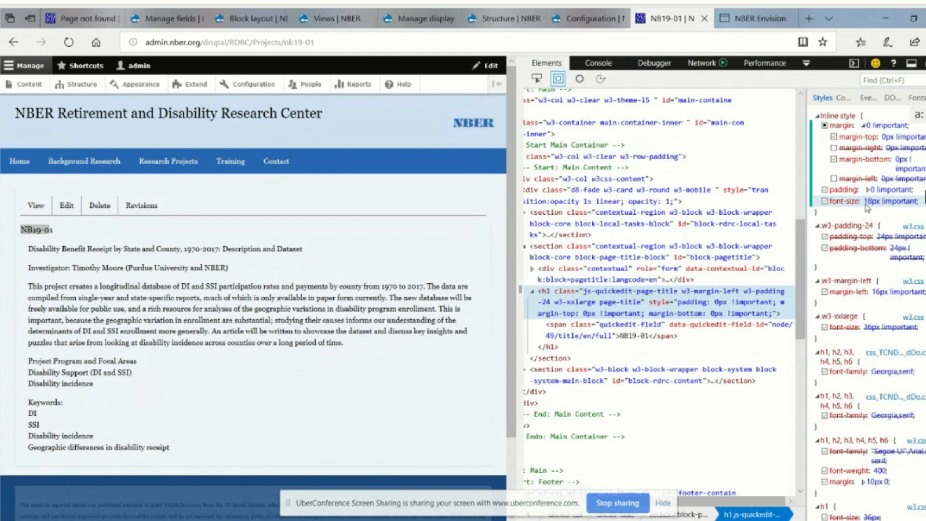
Toggle the heading's margin-top to compare the spacing, and disable its whole inline margin declaration
{"action": "left_click", "coordinate": [834, 137]}
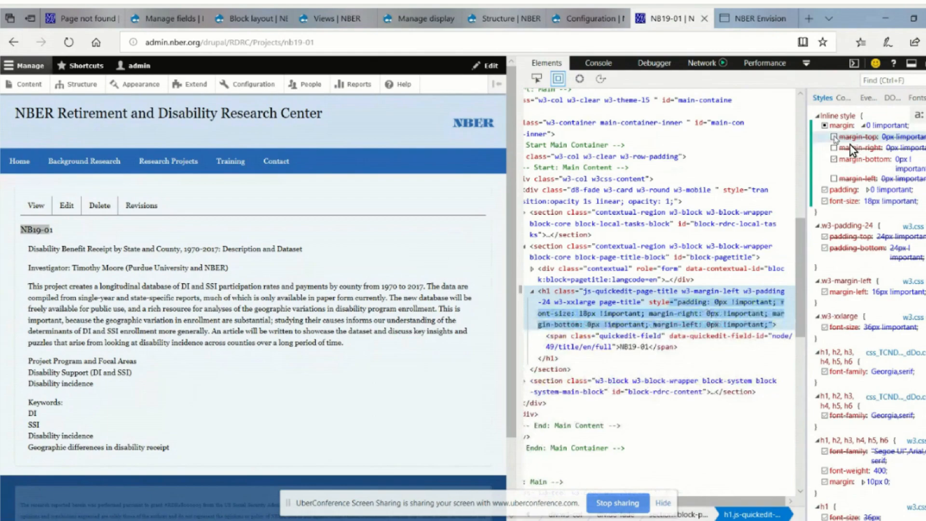
{"action": "left_click", "coordinate": [834, 137]}
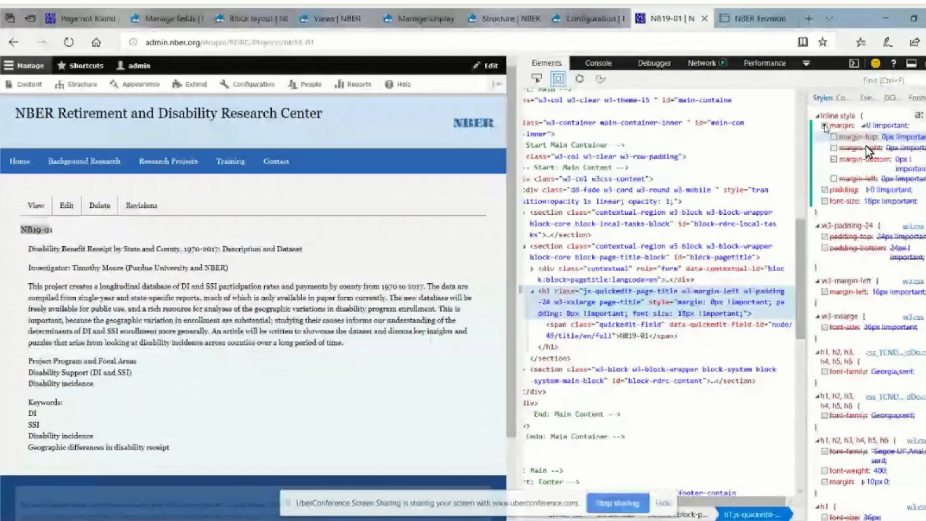
{"action": "left_click", "coordinate": [824, 125]}
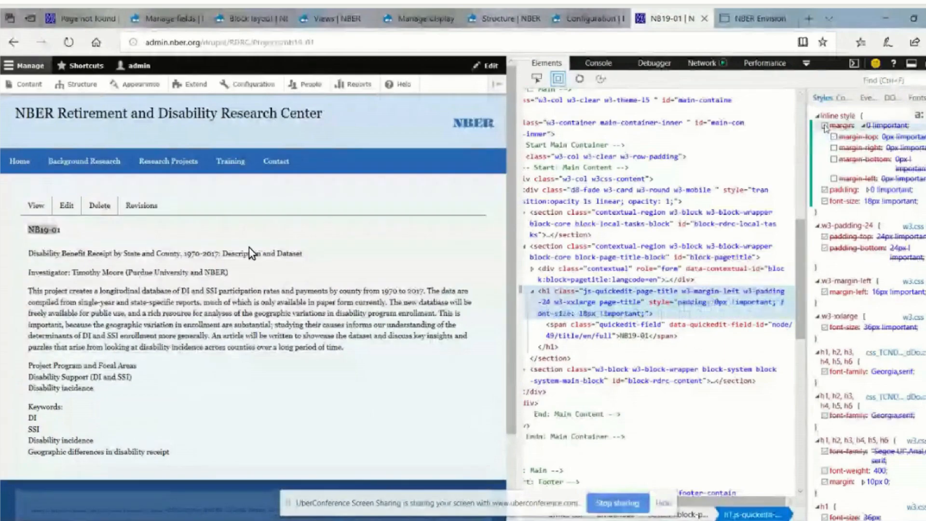
Set the NB19-01 heading's inline font-size to 24px, keeping it !important
{"action": "left_click", "coordinate": [866, 207]}
{"action": "left_click", "coordinate": [867, 206]}
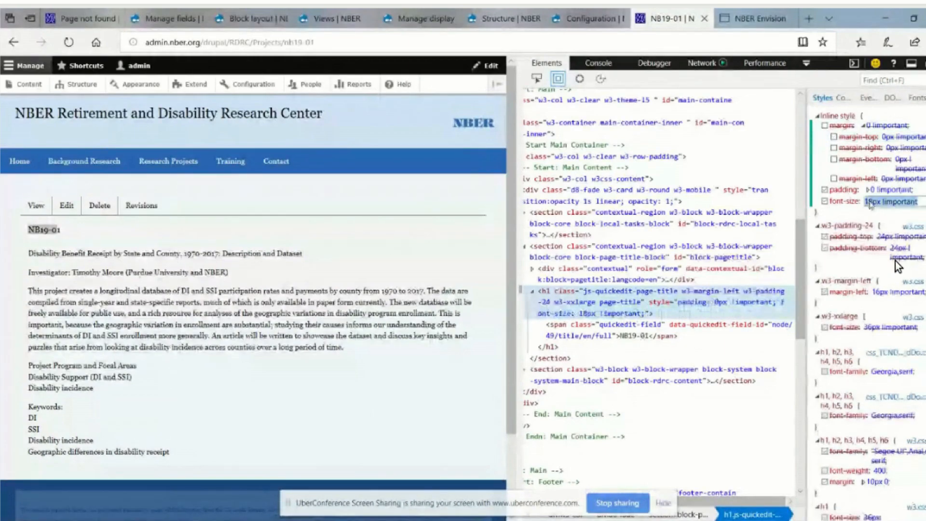
{"action": "left_click", "coordinate": [872, 203]}
{"action": "left_click_drag", "start_coordinate": [872, 204], "coordinate": [866, 205]}
{"action": "type", "text": "24"}
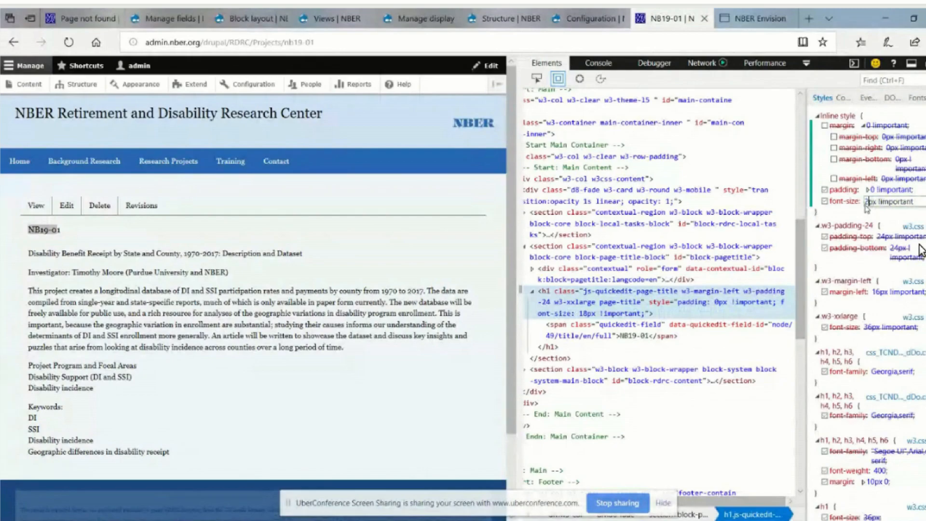
{"action": "key", "text": "Return"}
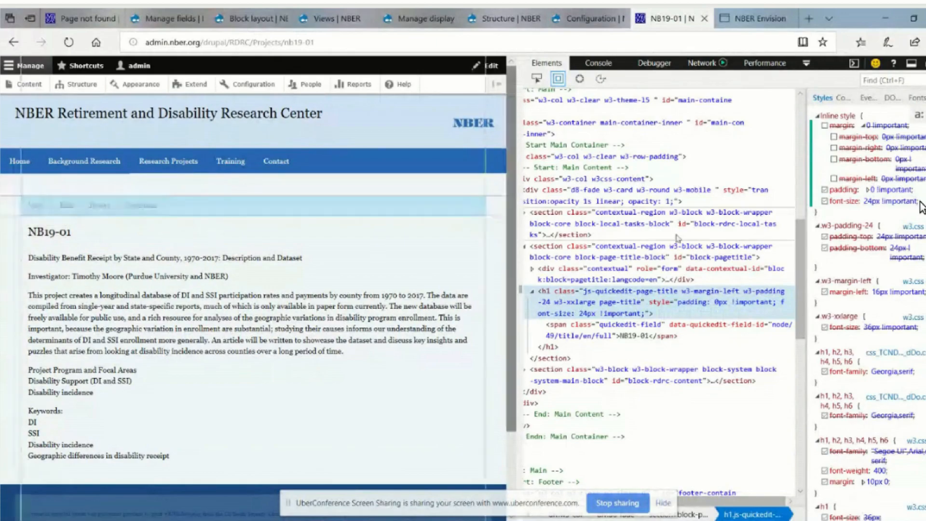
{"action": "left_click", "coordinate": [846, 205]}
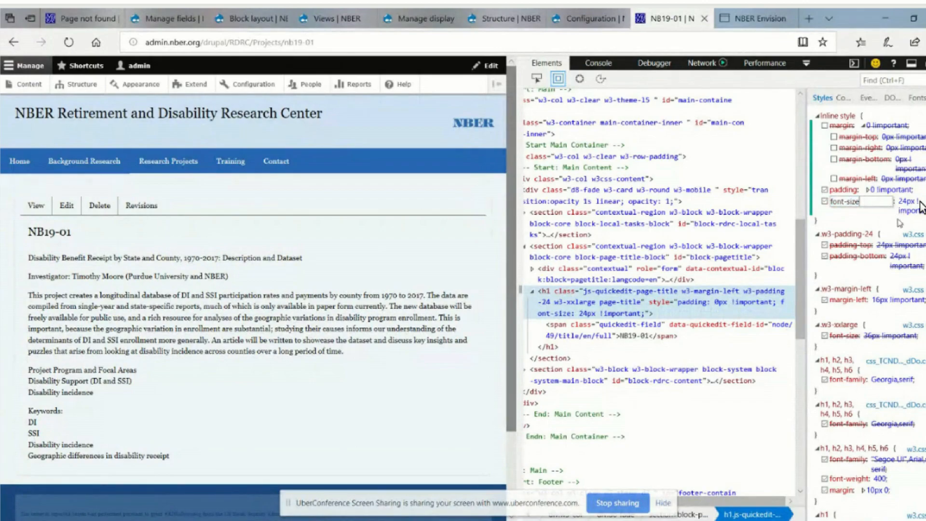
Add a text-decoration: underline declaration to the NB19-01 heading's inline style
{"action": "key", "text": "Tab"}
{"action": "left_click", "coordinate": [849, 214]}
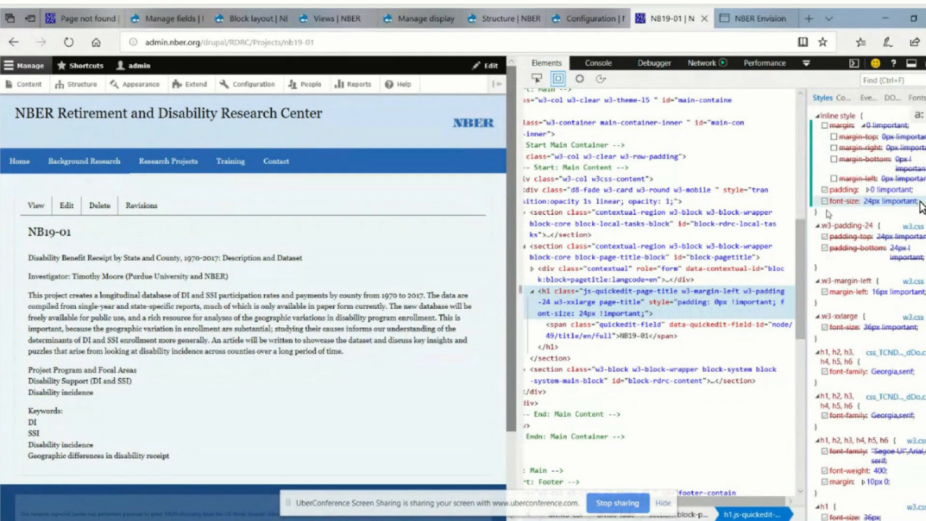
{"action": "left_click", "coordinate": [827, 211]}
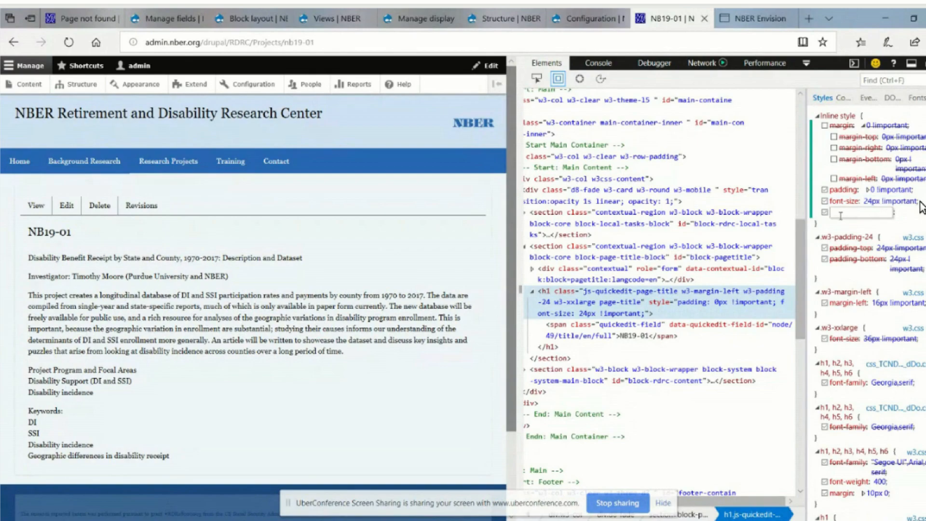
{"action": "type", "text": "text"}
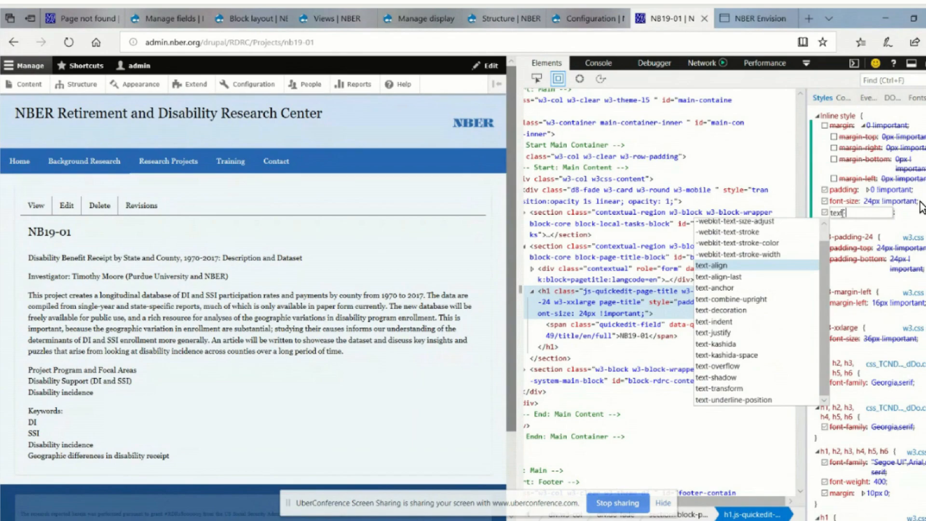
{"action": "type", "text": "-dec"}
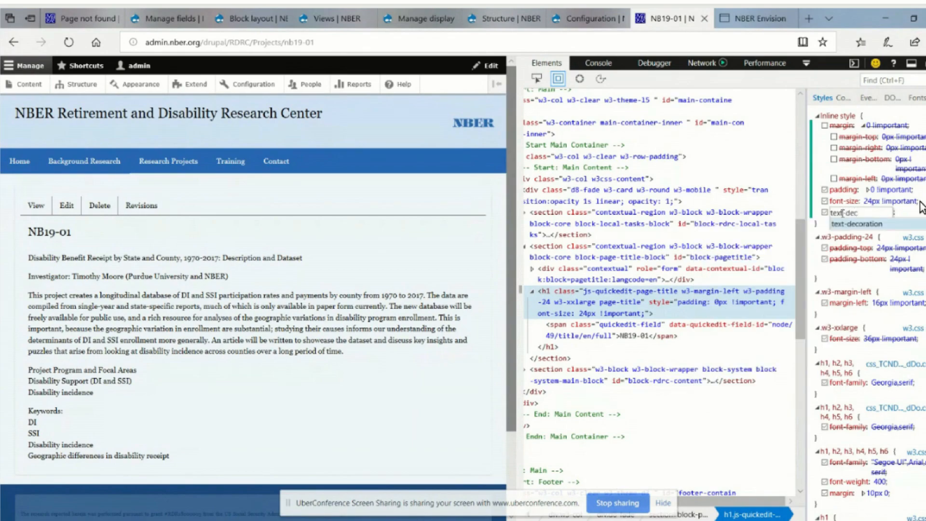
{"action": "left_click", "coordinate": [845, 225]}
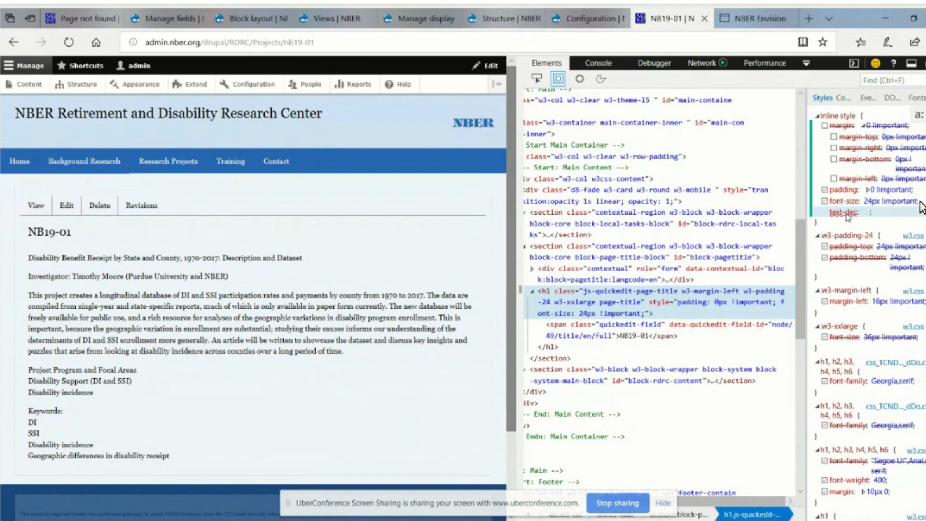
{"action": "left_click", "coordinate": [847, 213]}
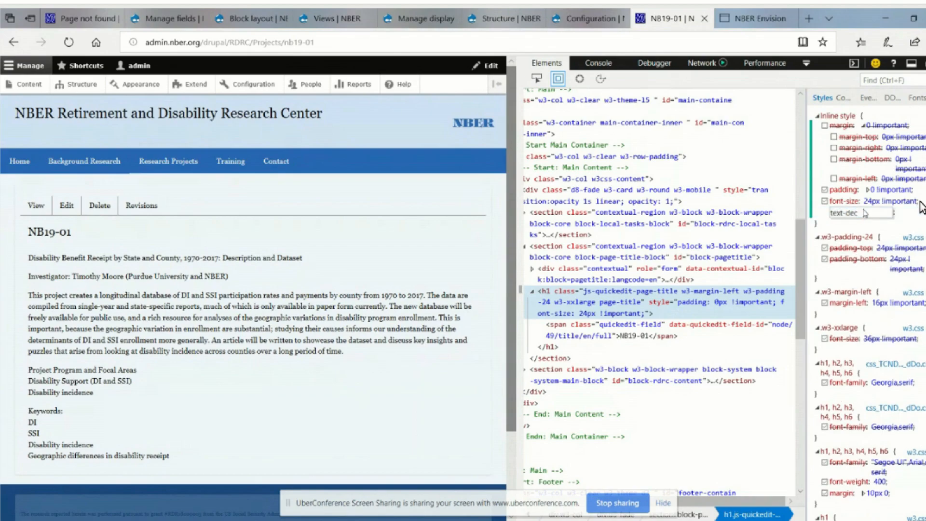
{"action": "type", "text": "or"}
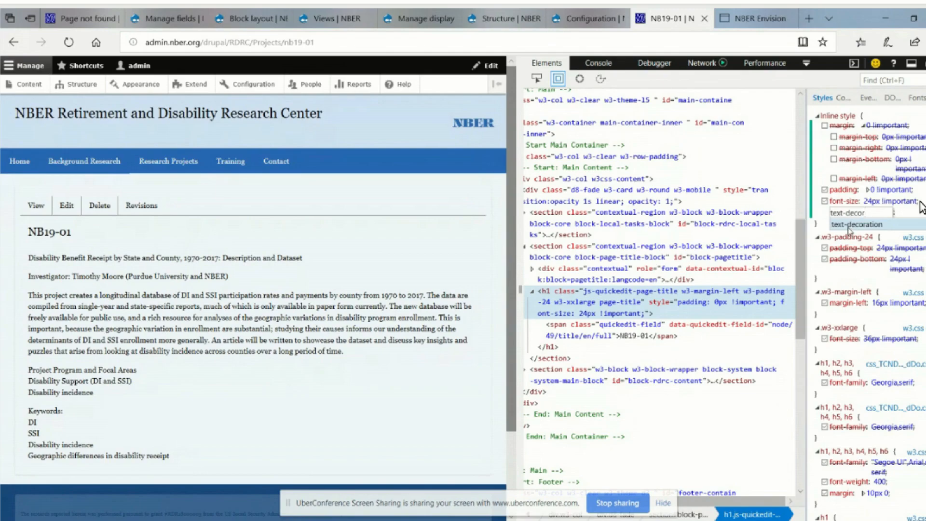
{"action": "left_click", "coordinate": [847, 226]}
{"action": "left_click", "coordinate": [850, 213]}
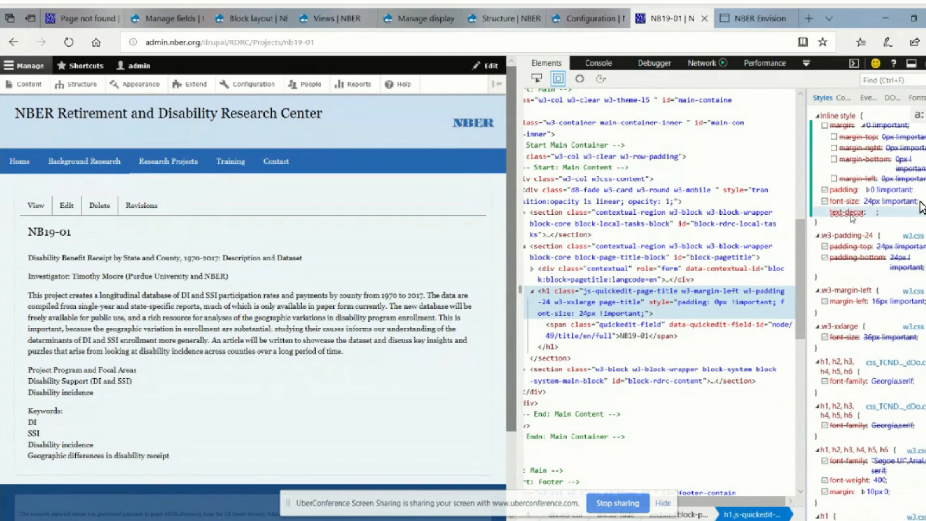
{"action": "left_click", "coordinate": [876, 215]}
{"action": "type", "text": "ation: underline"}
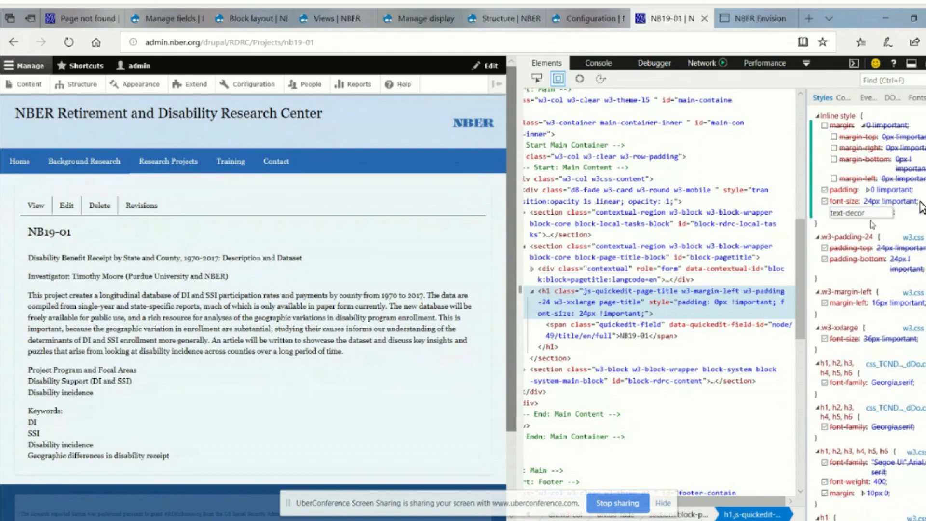
{"action": "key", "text": "Return"}
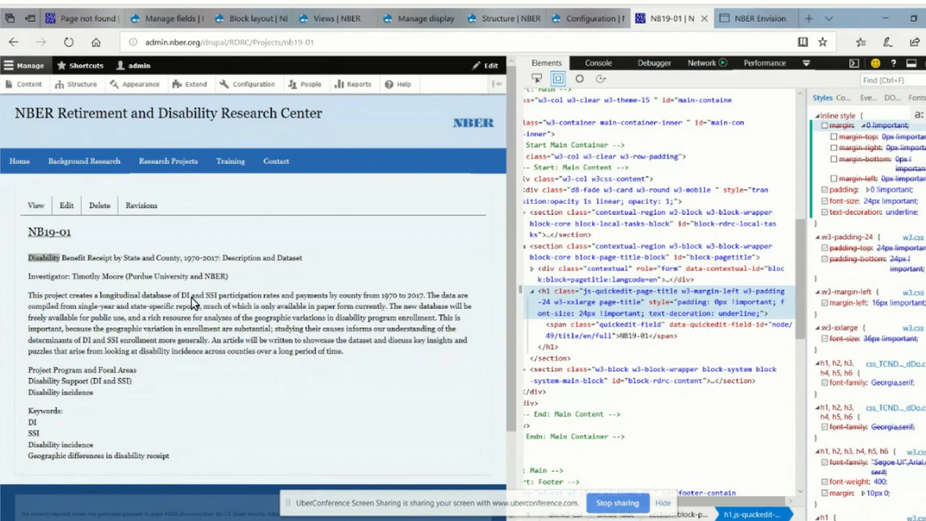
Switch to EditPlus and browse for a file to open on the web-update (I:) drive
{"action": "key", "text": "alt+Tab"}
{"action": "left_click", "coordinate": [22, 29]}
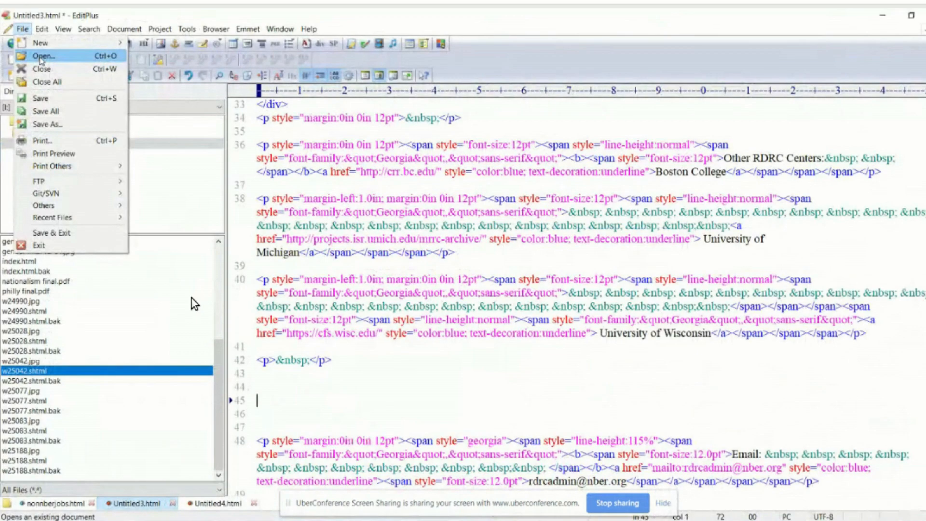
{"action": "left_click", "coordinate": [40, 57]}
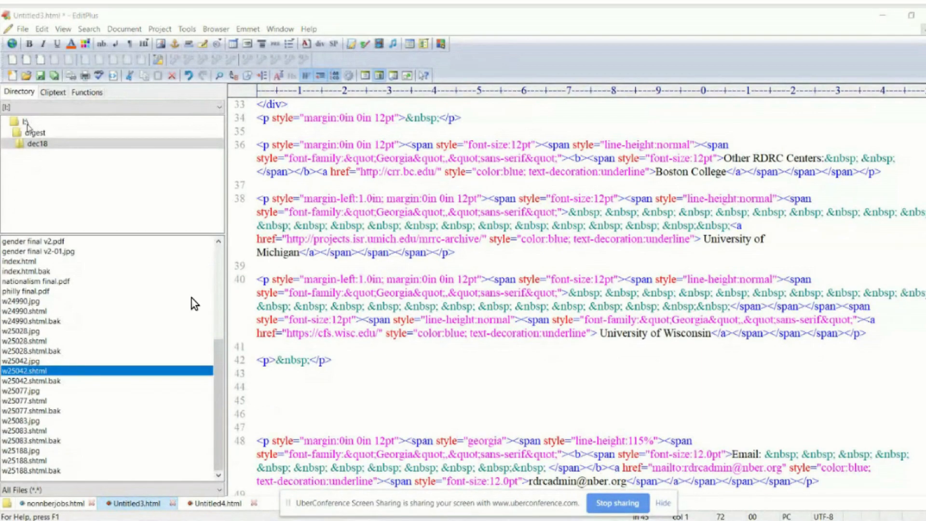
{"action": "key", "text": "ctrl+o"}
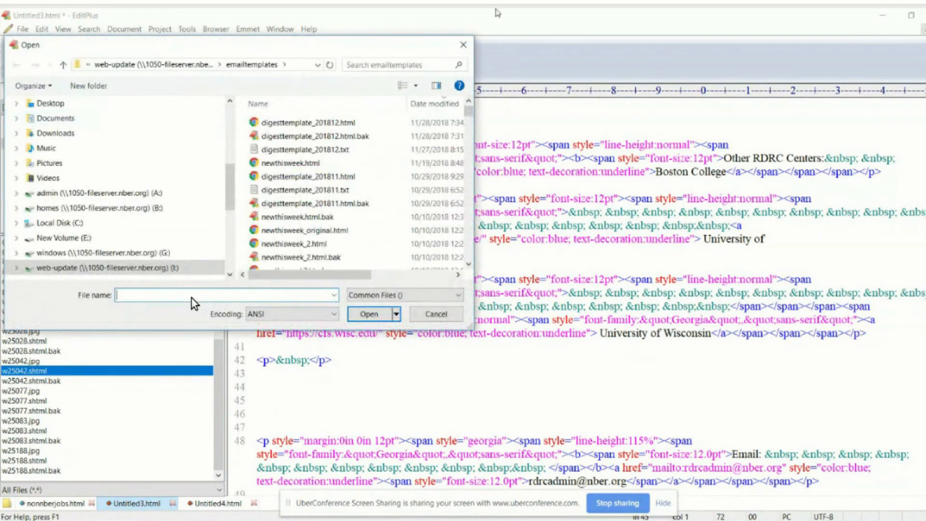
{"action": "key", "text": "Escape"}
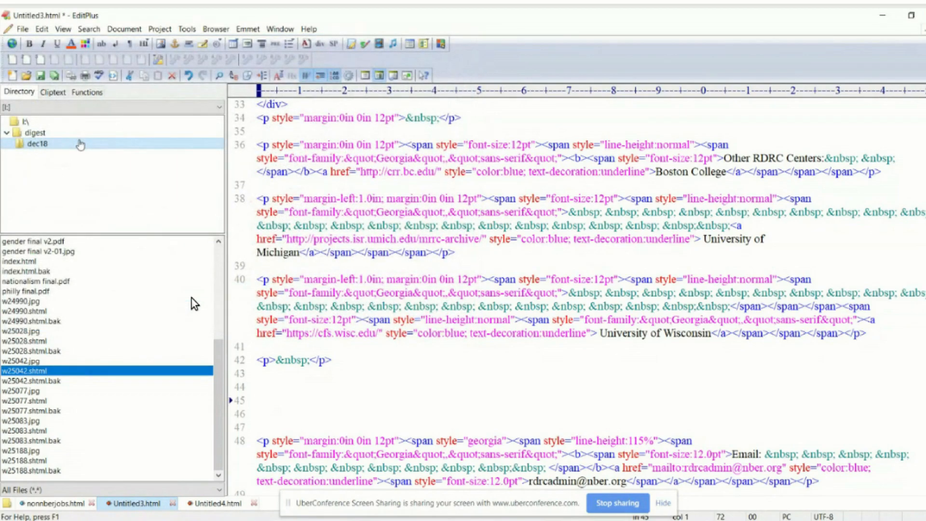
{"action": "left_click", "coordinate": [23, 29]}
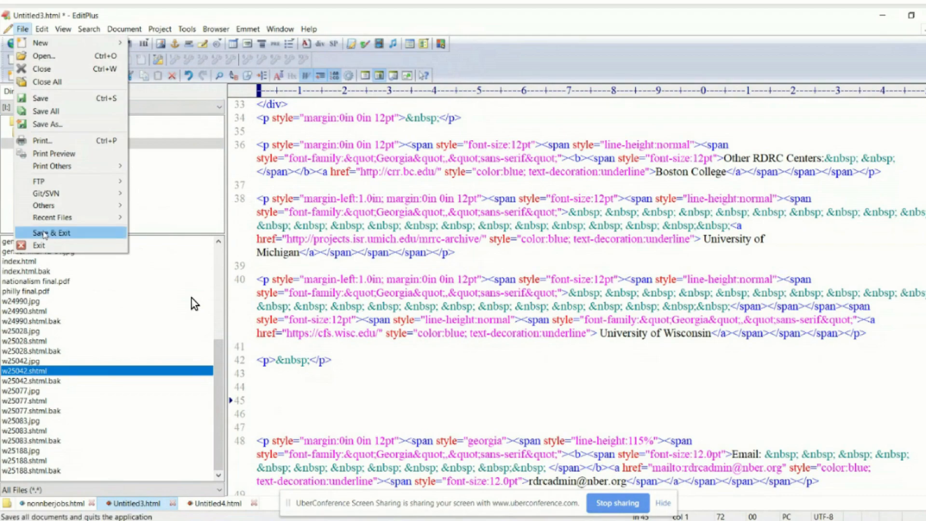
{"action": "mouse_move", "coordinate": [73, 217]}
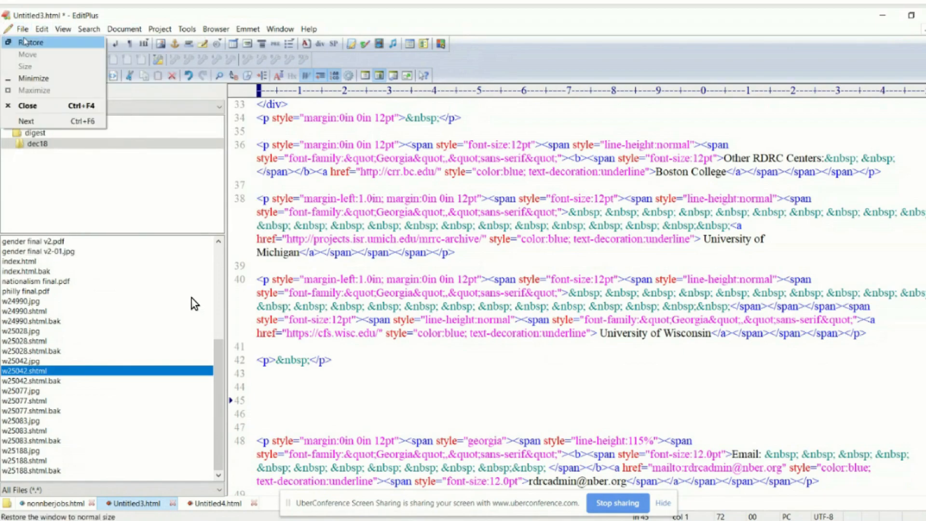
{"action": "left_click", "coordinate": [37, 56]}
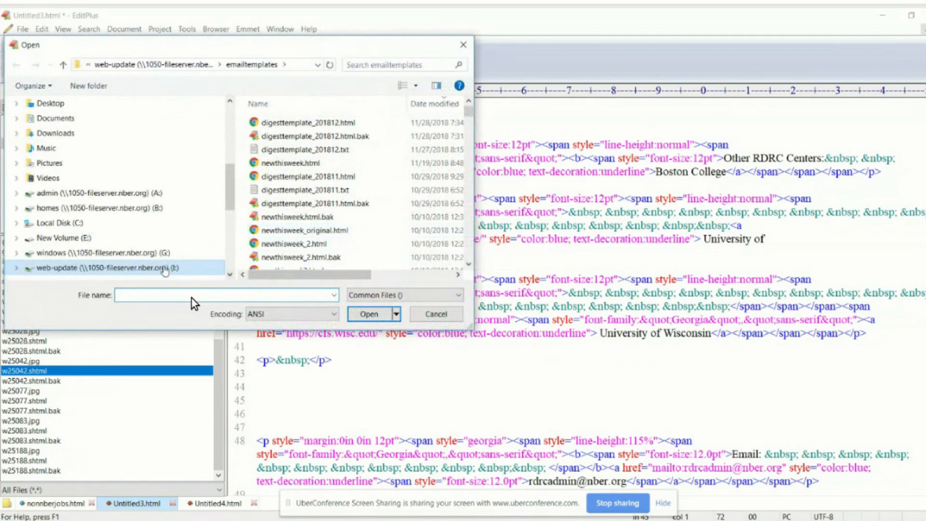
{"action": "left_click", "coordinate": [155, 267]}
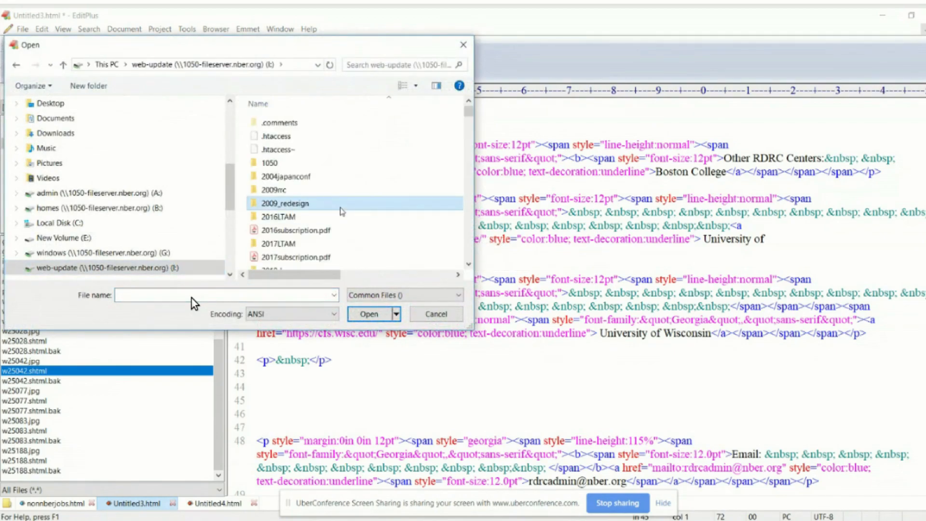
Go to the drupal folder inside the drive's admin folder
{"action": "scroll", "coordinate": [451, 112], "scroll_direction": "up", "scroll_amount": 15}
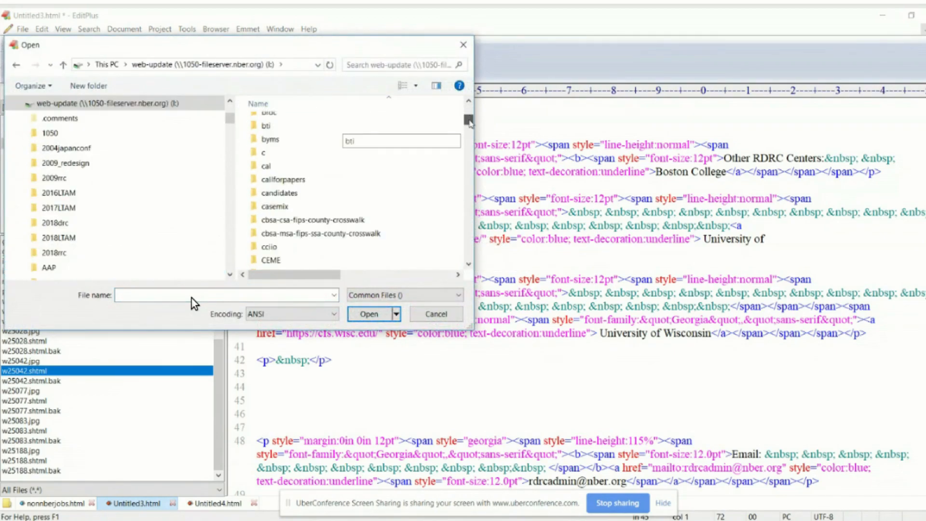
{"action": "scroll", "coordinate": [407, 225], "scroll_direction": "down", "scroll_amount": 5}
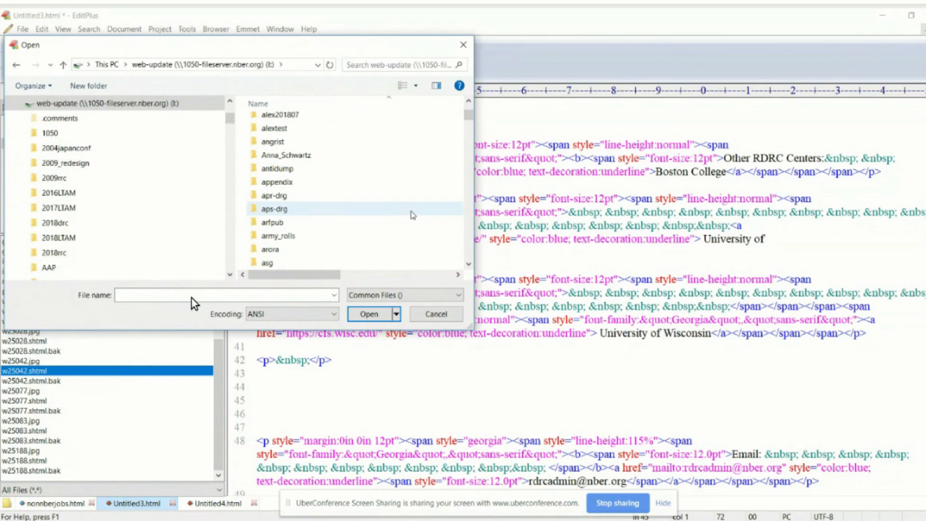
{"action": "left_click", "coordinate": [469, 101]}
{"action": "left_click", "coordinate": [468, 102]}
{"action": "left_click", "coordinate": [468, 101]}
{"action": "left_click", "coordinate": [468, 101]}
{"action": "left_click", "coordinate": [469, 101]}
{"action": "left_click", "coordinate": [469, 101]}
{"action": "left_click", "coordinate": [270, 134]}
{"action": "double_click", "coordinate": [270, 134]}
{"action": "scroll", "coordinate": [337, 239], "scroll_direction": "down", "scroll_amount": 3}
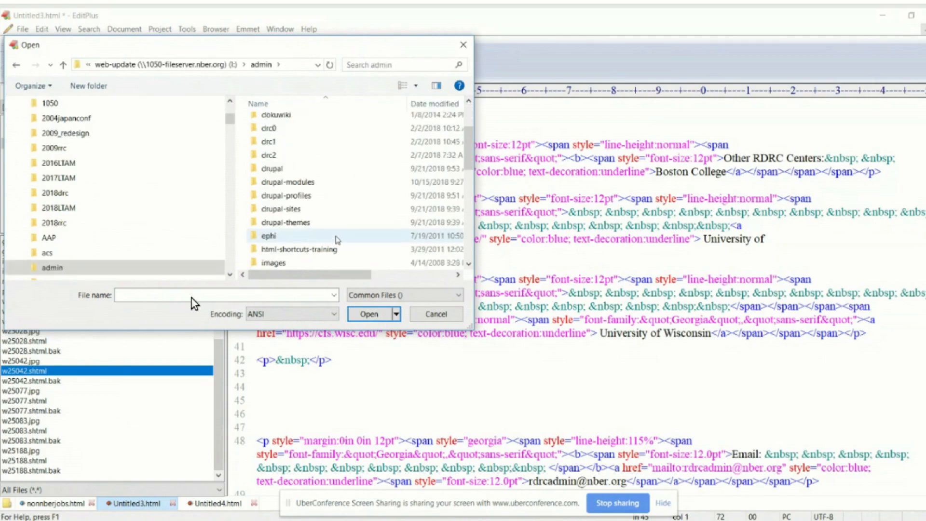
{"action": "double_click", "coordinate": [270, 168]}
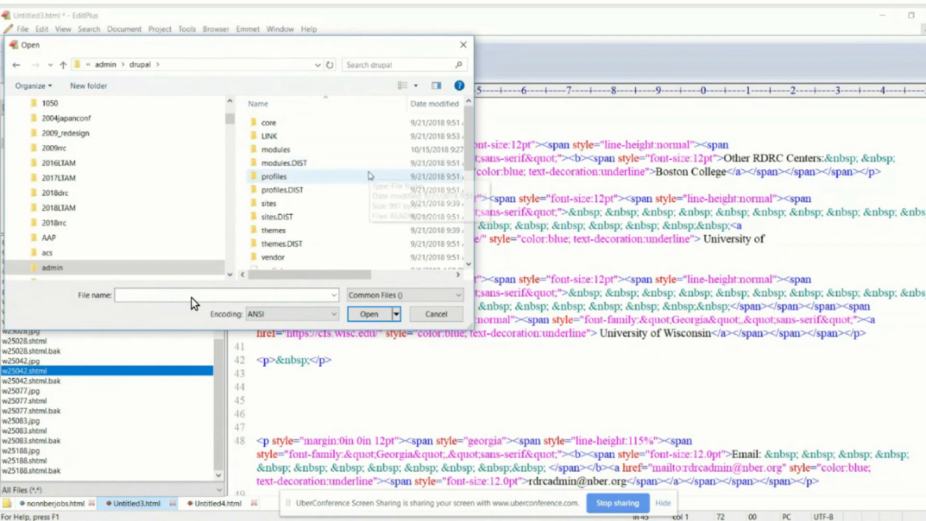
{"action": "scroll", "coordinate": [369, 178], "scroll_direction": "down", "scroll_amount": 3}
{"action": "scroll", "coordinate": [369, 180], "scroll_direction": "up", "scroll_amount": 3}
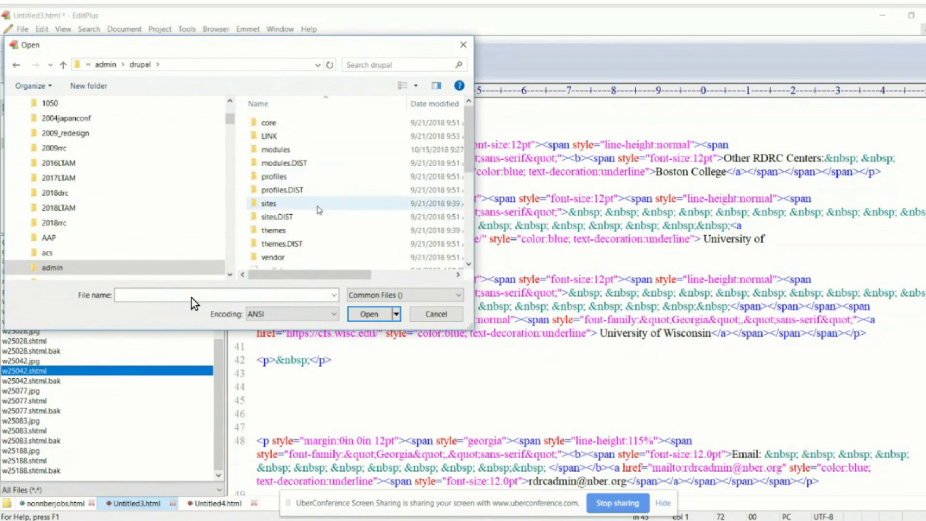
{"action": "double_click", "coordinate": [319, 210]}
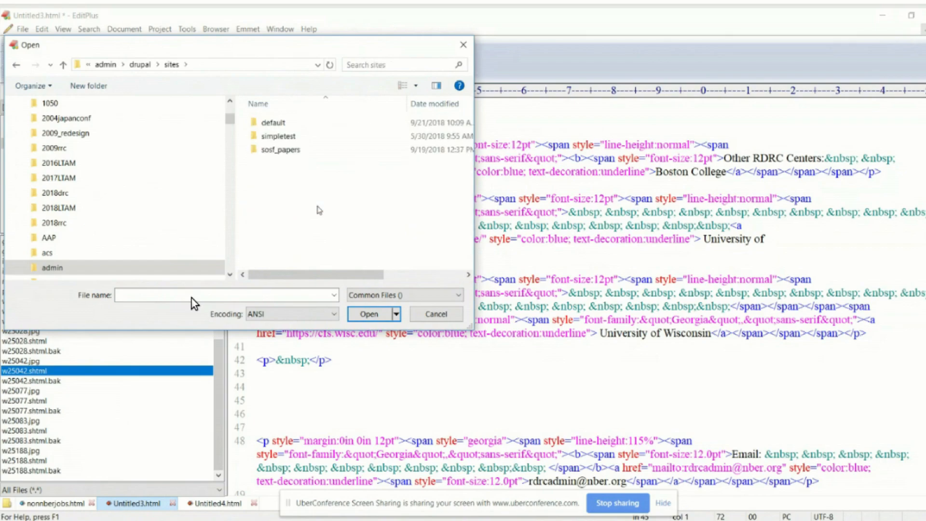
{"action": "left_click", "coordinate": [64, 68]}
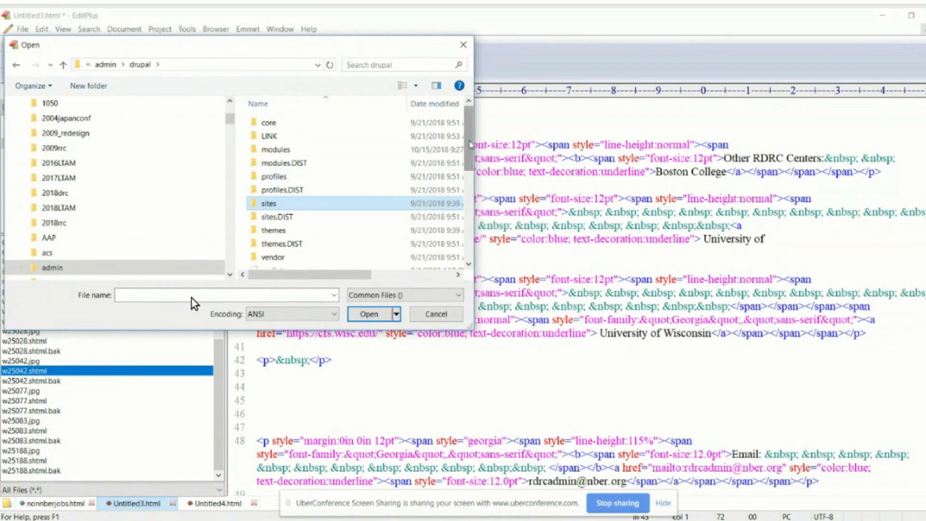
Open styles.css from themes/d8w3css/custom/rdrc/css and go to the end of the stylesheet
{"action": "left_click", "coordinate": [281, 230]}
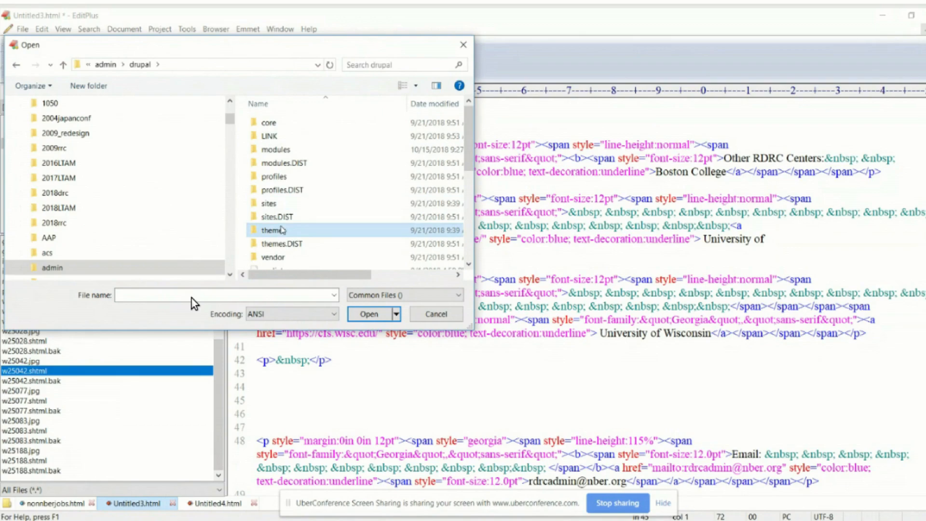
{"action": "double_click", "coordinate": [283, 230]}
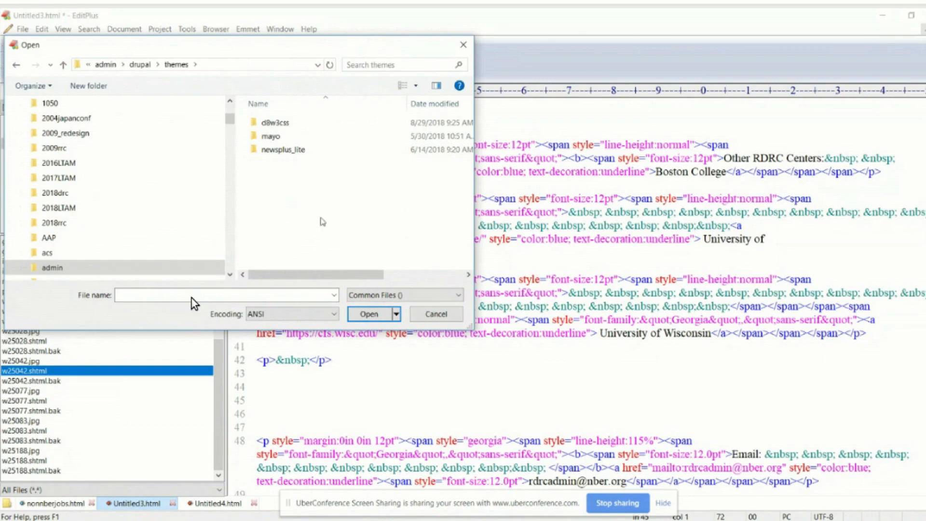
{"action": "double_click", "coordinate": [292, 123]}
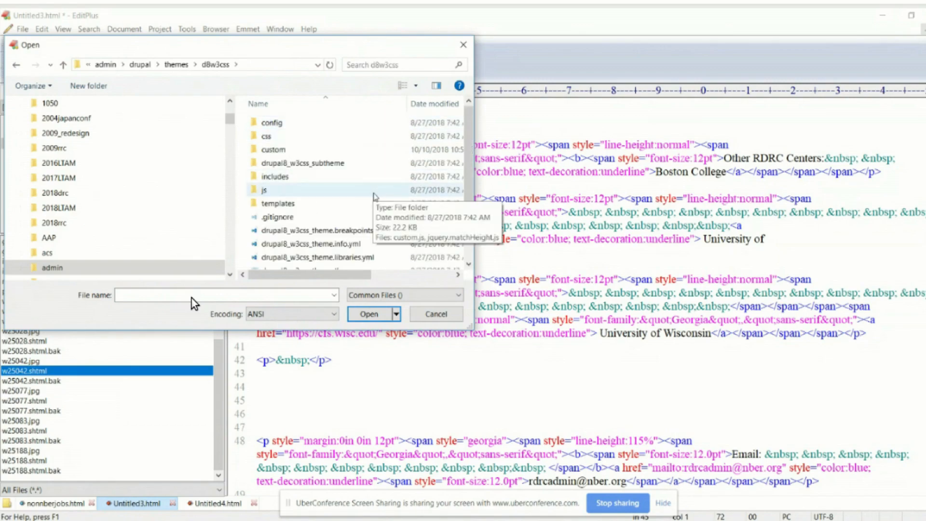
{"action": "left_click", "coordinate": [291, 151]}
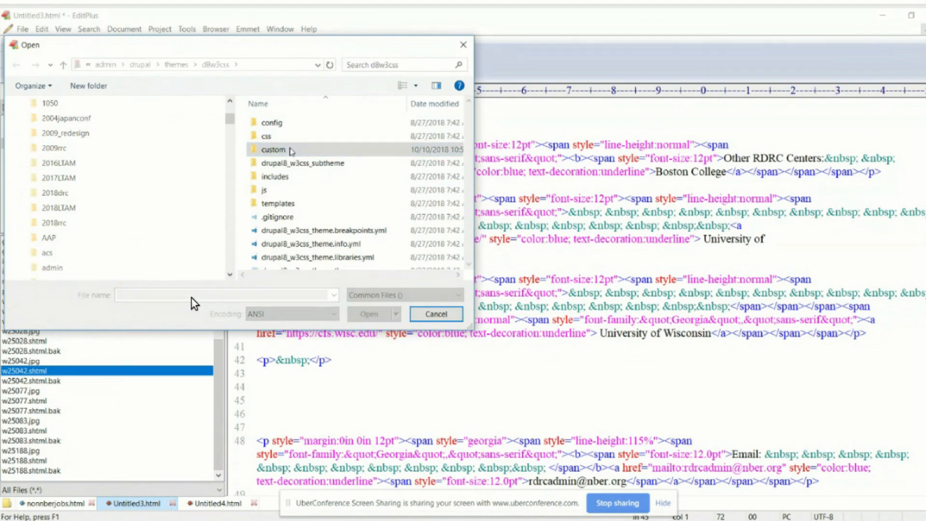
{"action": "double_click", "coordinate": [290, 150]}
{"action": "double_click", "coordinate": [273, 127]}
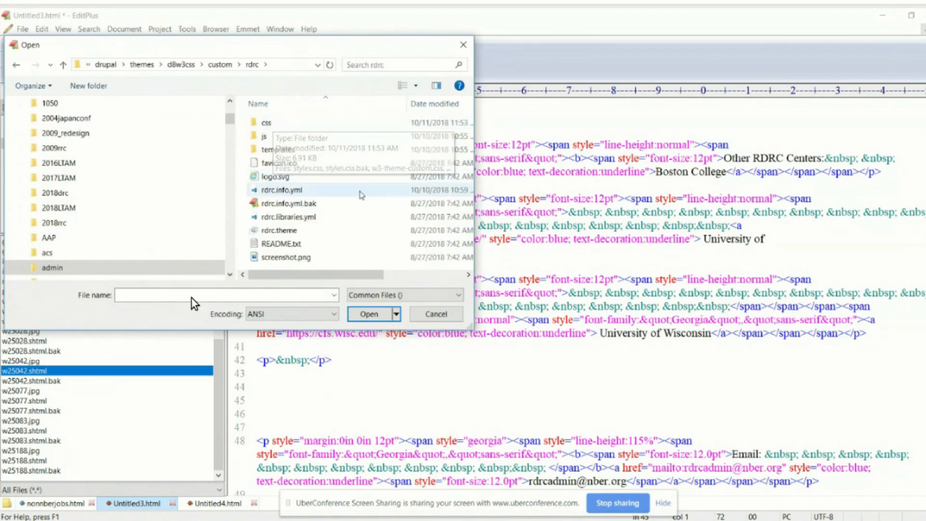
{"action": "left_click", "coordinate": [273, 127]}
{"action": "double_click", "coordinate": [273, 126]}
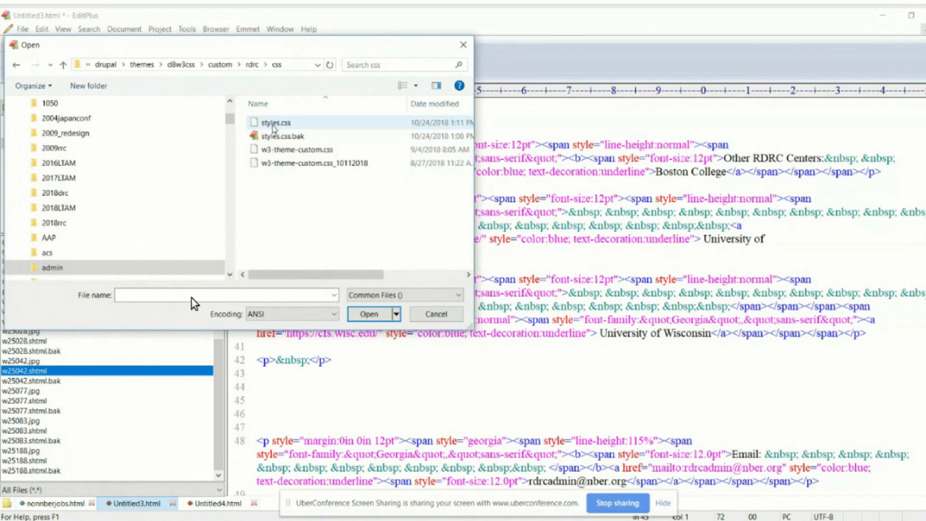
{"action": "left_click", "coordinate": [282, 123]}
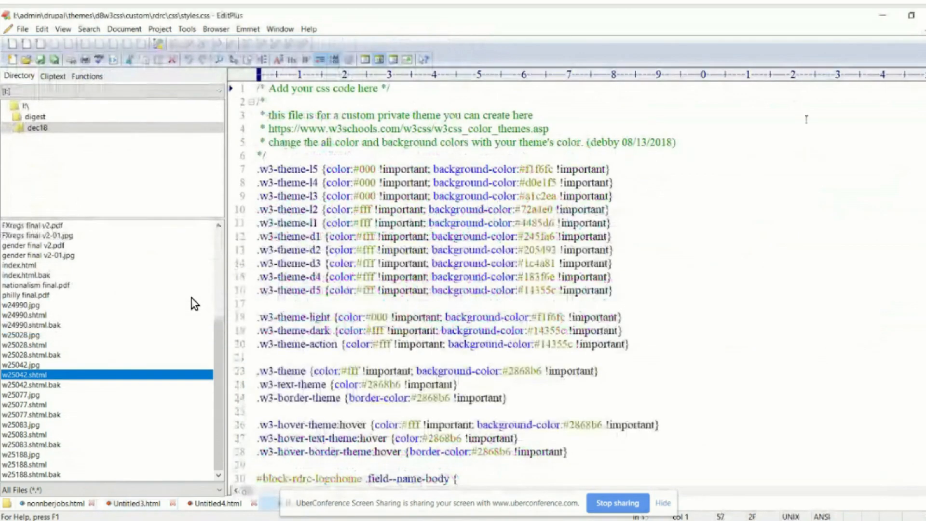
{"action": "left_click", "coordinate": [716, 192]}
{"action": "scroll", "coordinate": [715, 190], "scroll_direction": "down", "scroll_amount": 14}
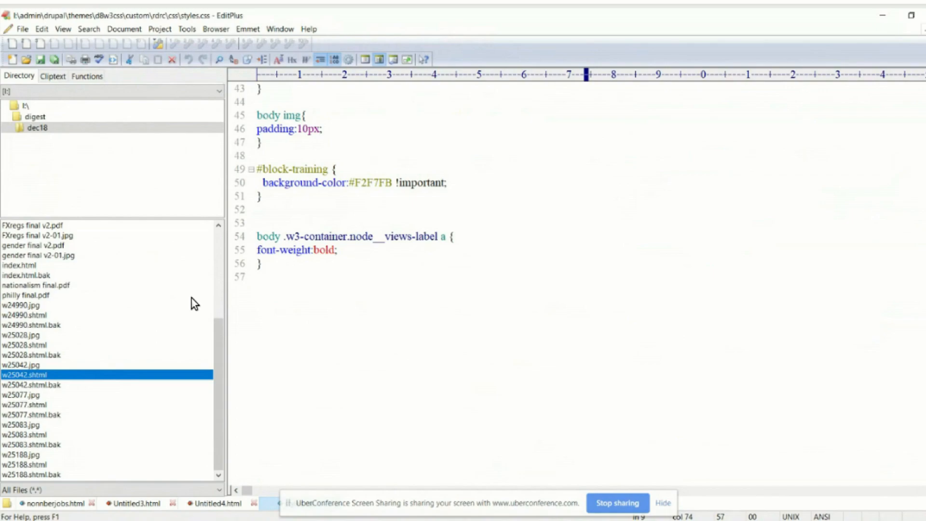
Switch to the browser and return to the NB19-01 heading's inline style in the inspector
{"action": "left_click", "coordinate": [88, 519]}
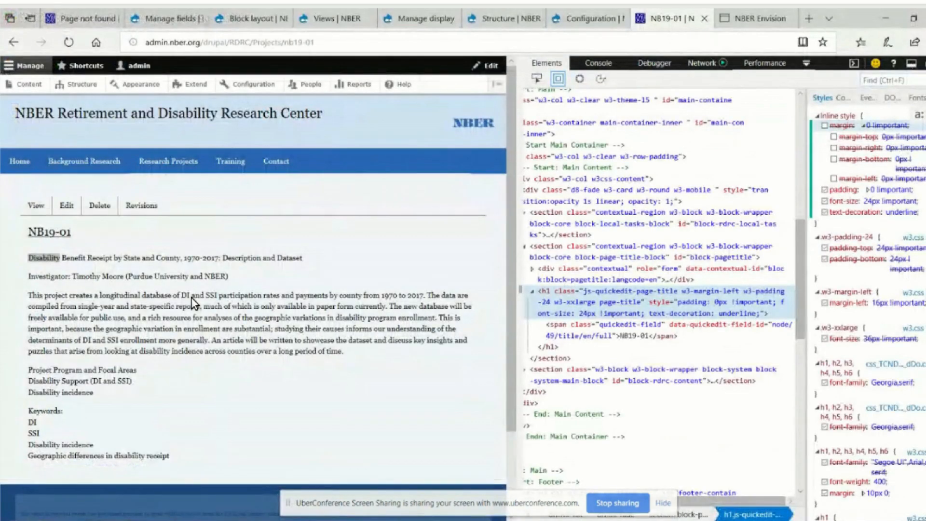
{"action": "right_click", "coordinate": [920, 196]}
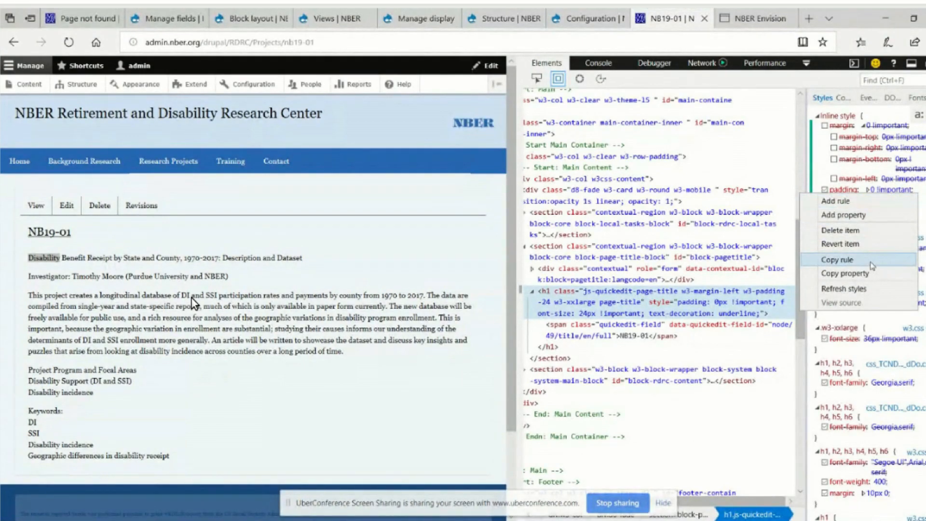
{"action": "left_click", "coordinate": [893, 215]}
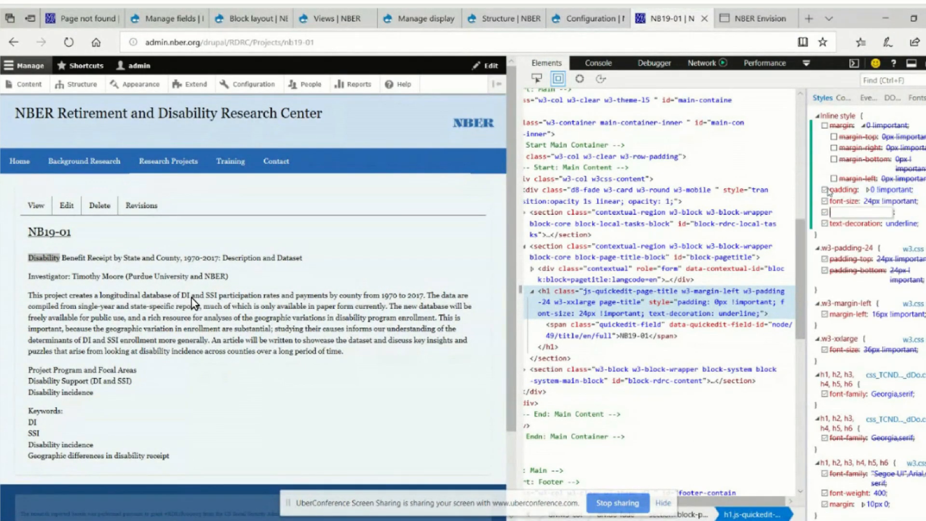
{"action": "left_click", "coordinate": [921, 197]}
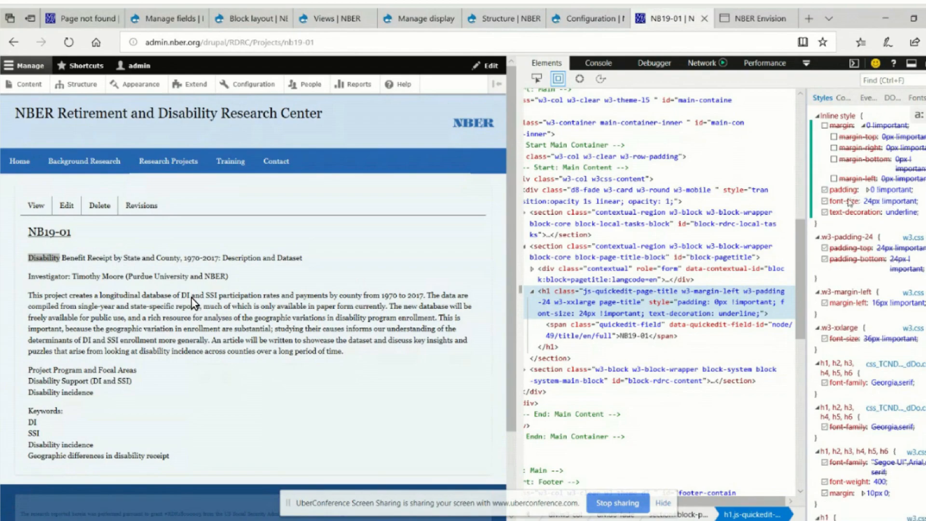
{"action": "left_click", "coordinate": [824, 186]}
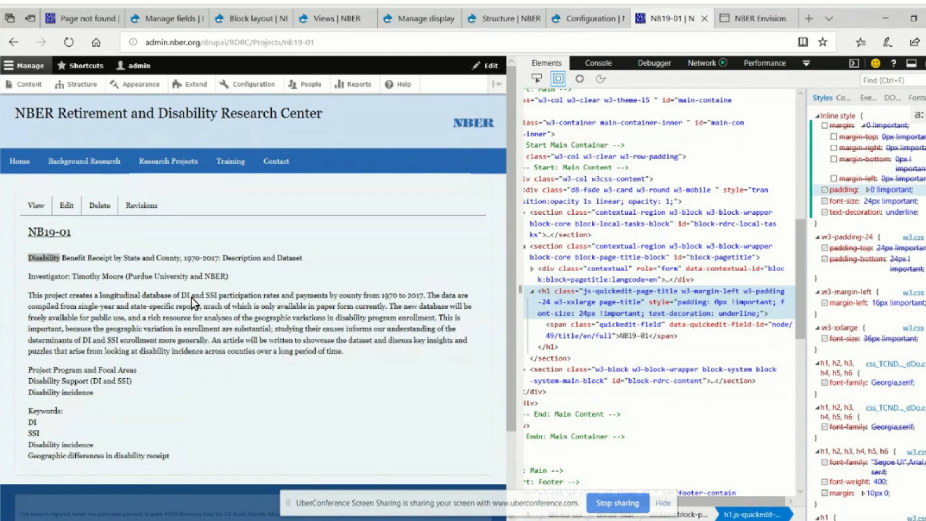
{"action": "left_click", "coordinate": [920, 215]}
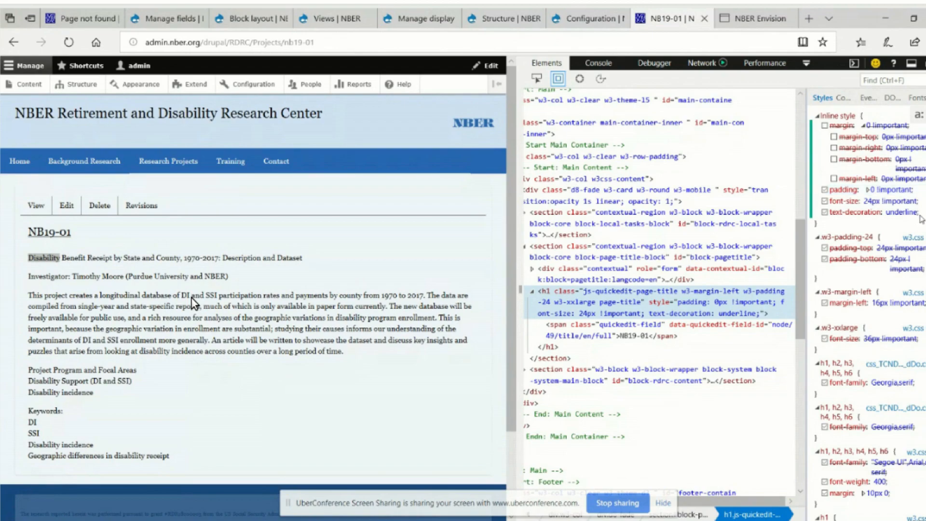
{"action": "left_click", "coordinate": [818, 182]}
{"action": "left_click", "coordinate": [865, 215]}
{"action": "key", "text": "Escape"}
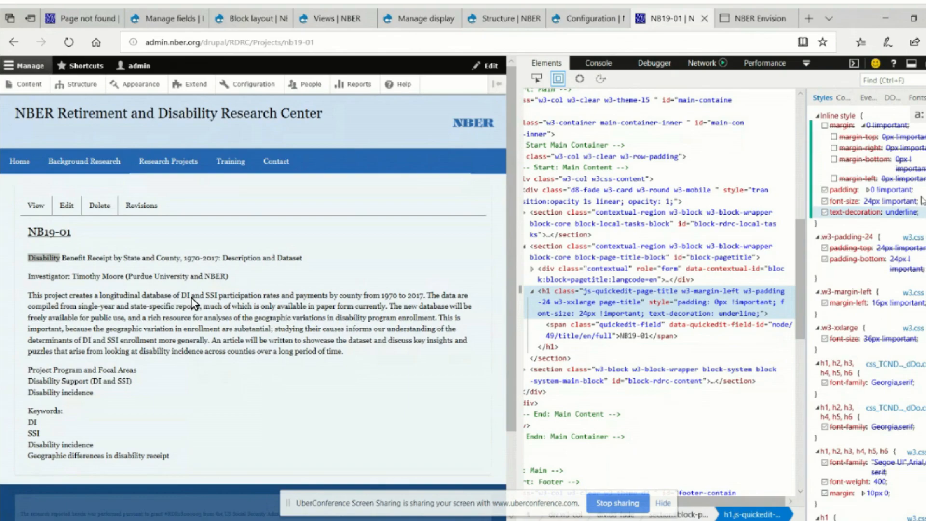
{"action": "left_click", "coordinate": [903, 191]}
{"action": "key", "text": "Escape"}
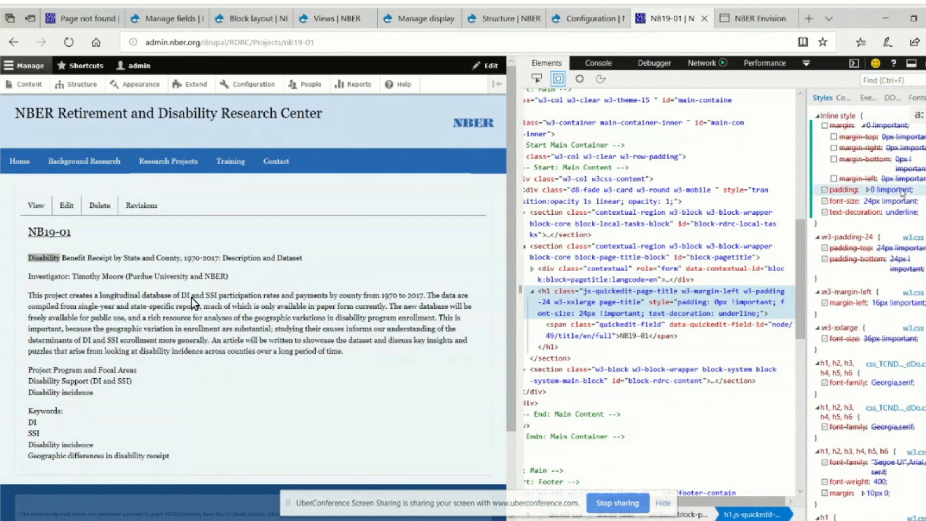
Copy the heading's inline style rule from the inspector and paste it at the end of styles.css in EditPlus
{"action": "right_click", "coordinate": [907, 190]}
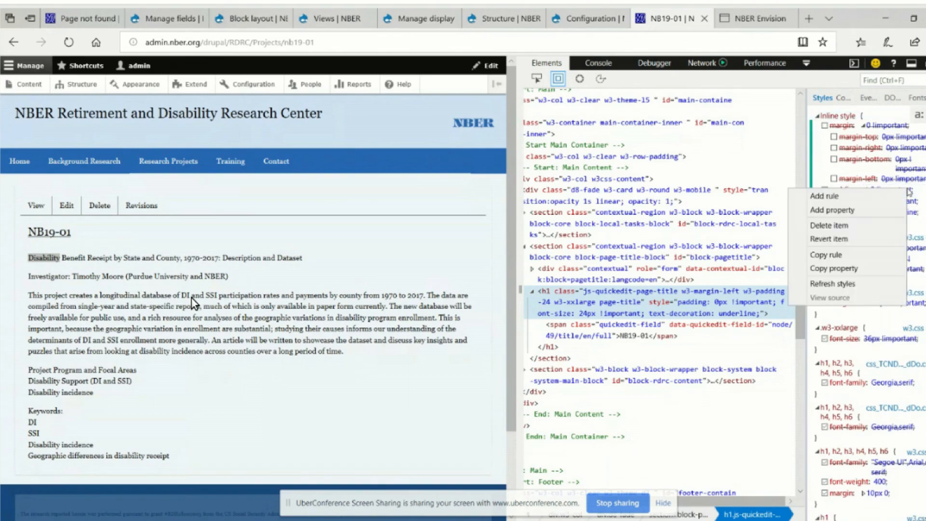
{"action": "left_click", "coordinate": [834, 255]}
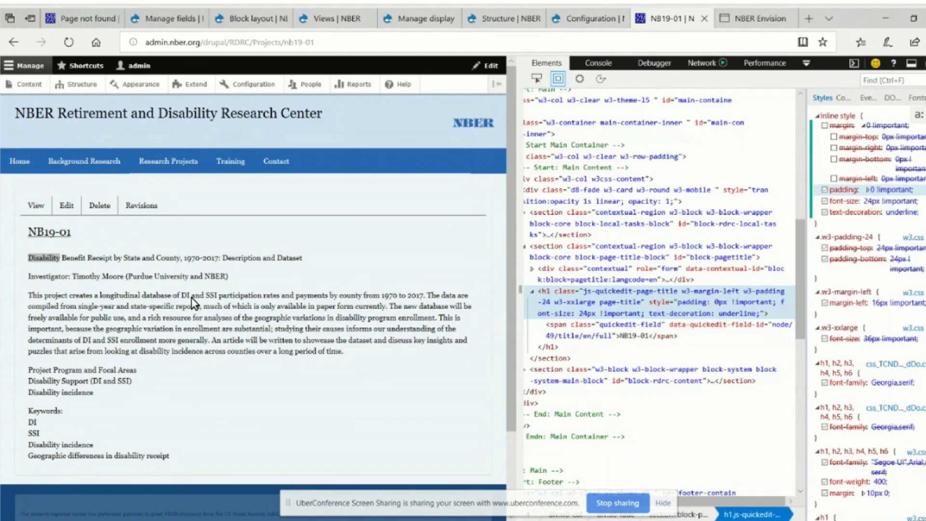
{"action": "key", "text": "alt+Tab"}
{"action": "right_click", "coordinate": [263, 291]}
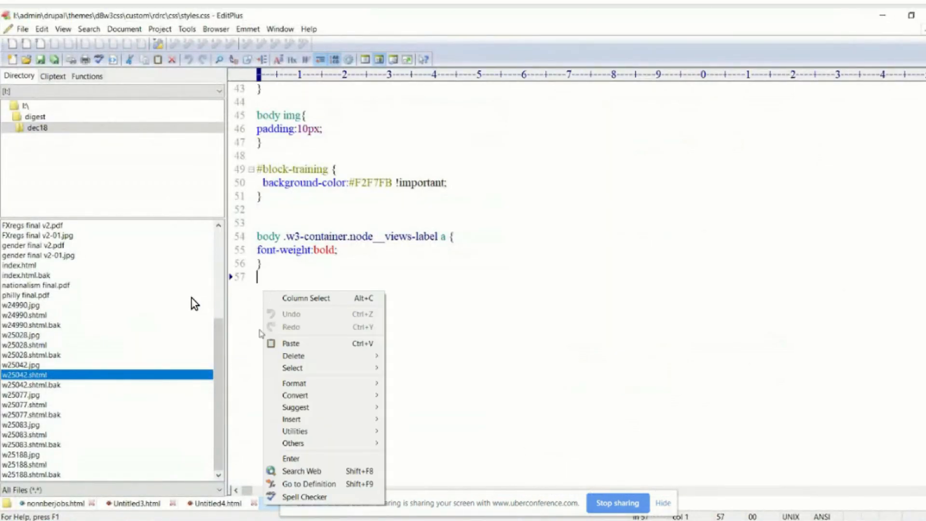
{"action": "left_click", "coordinate": [291, 342]}
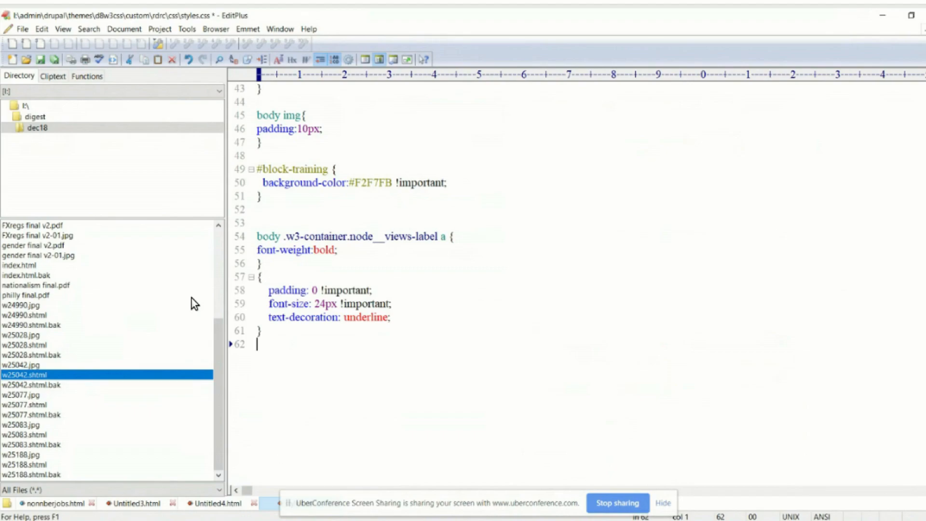
Add a margin-top: 0 !important; declaration below text-decoration in the pasted rule
{"action": "key", "text": "alt+Tab"}
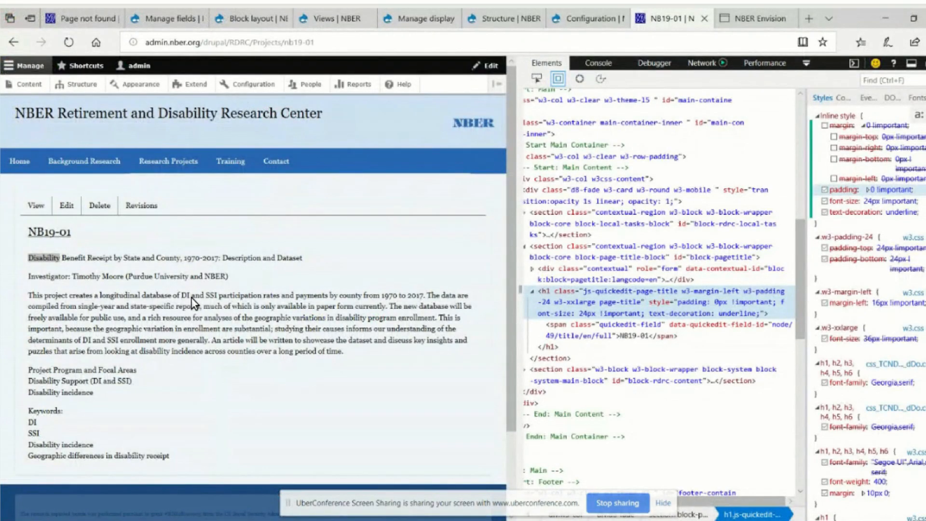
{"action": "key", "text": "alt+Tab"}
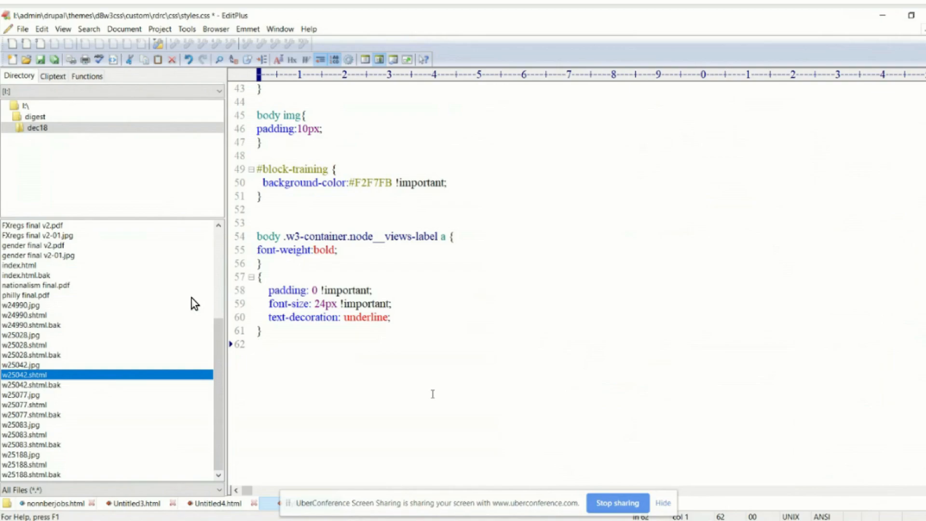
{"action": "left_click", "coordinate": [401, 317]}
{"action": "left_click", "coordinate": [269, 393]}
{"action": "left_click", "coordinate": [399, 322]}
{"action": "key", "text": "Return"}
{"action": "type", "text": "margin"}
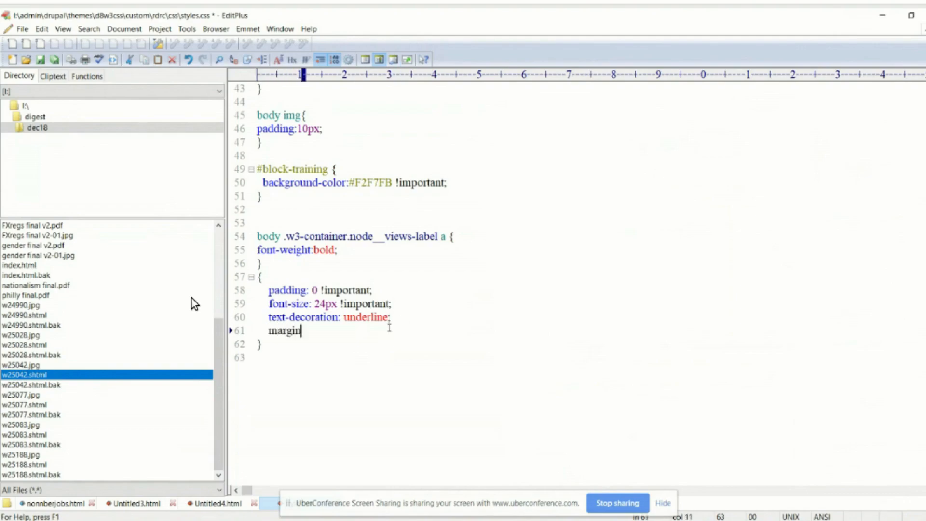
{"action": "type", "text": "-top: 0"}
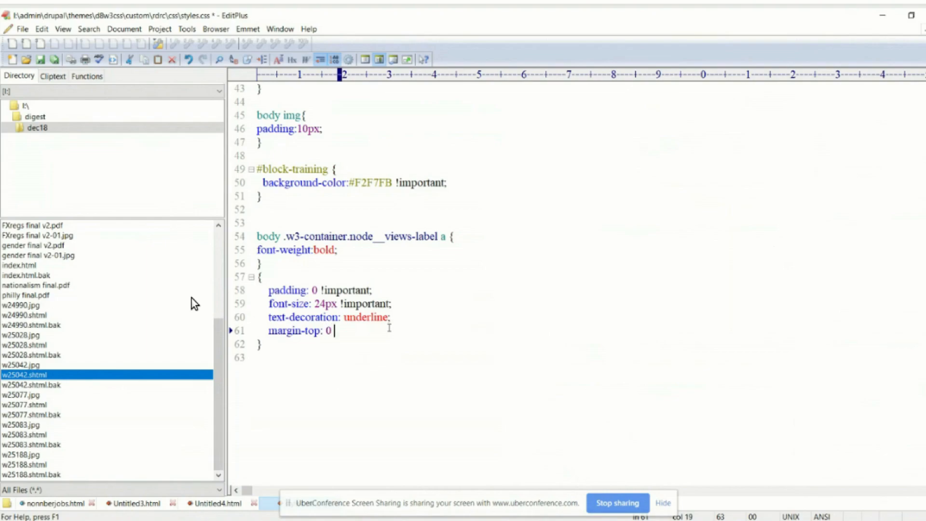
{"action": "type", "text": " !important;"}
Add a margin-bottom: 0 !important; declaration below the margin-top line
{"action": "key", "text": "Return"}
{"action": "type", "text": "ma"}
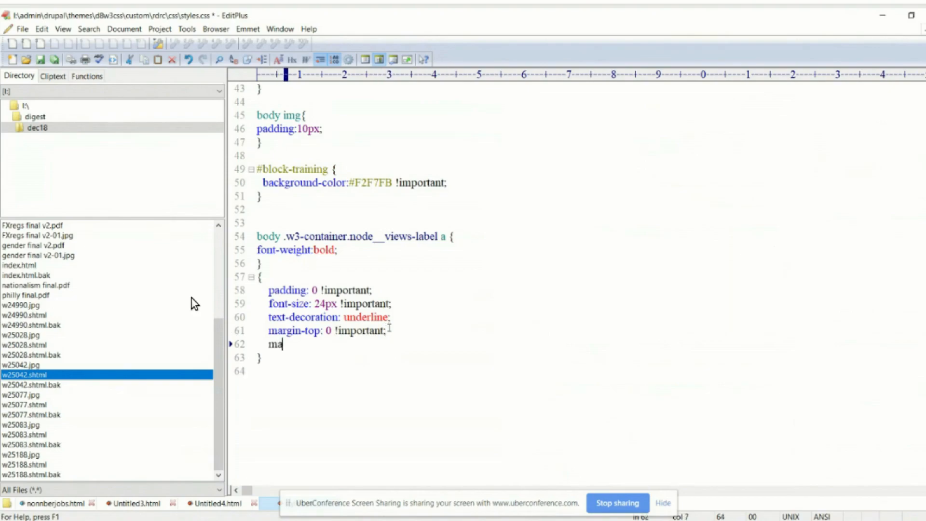
{"action": "type", "text": "rgin-"}
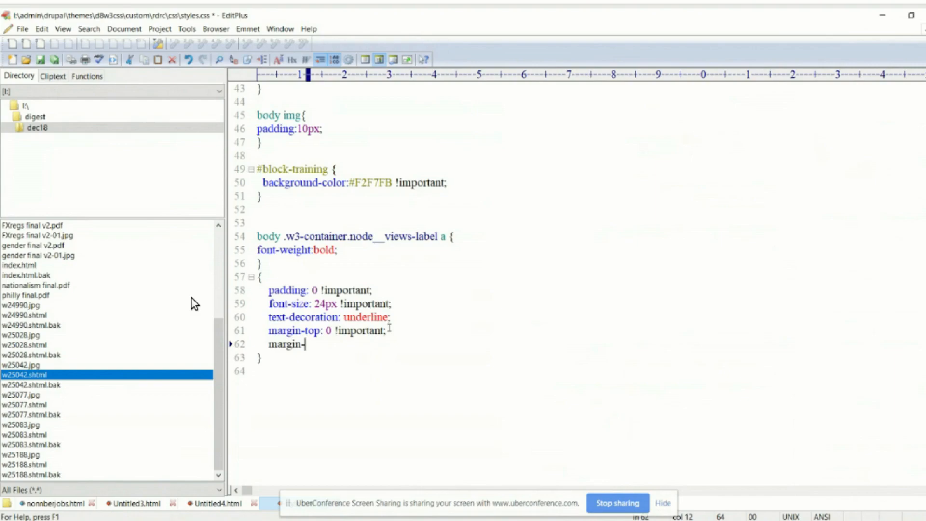
{"action": "type", "text": "bottom"}
{"action": "key", "text": "BackSpace"}
{"action": "key", "text": "BackSpace"}
{"action": "type", "text": "tom:"}
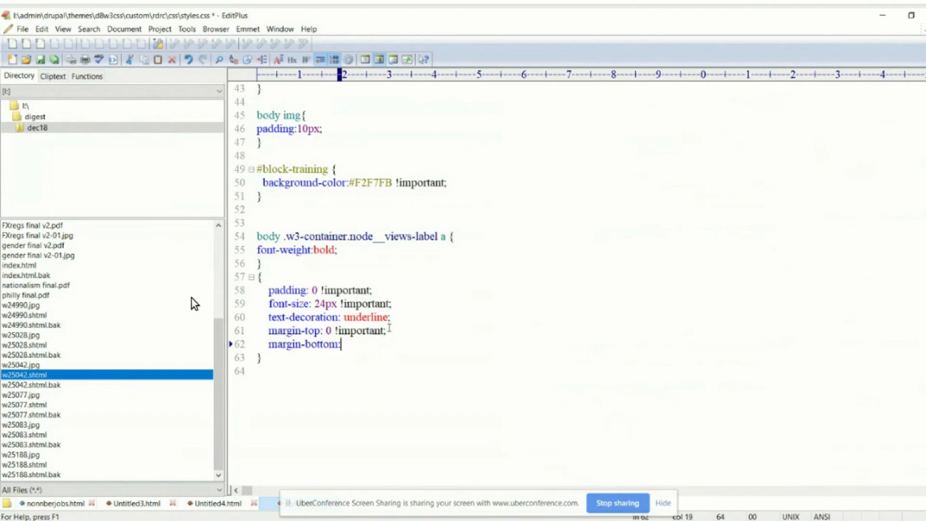
{"action": "type", "text": " 0 important;"}
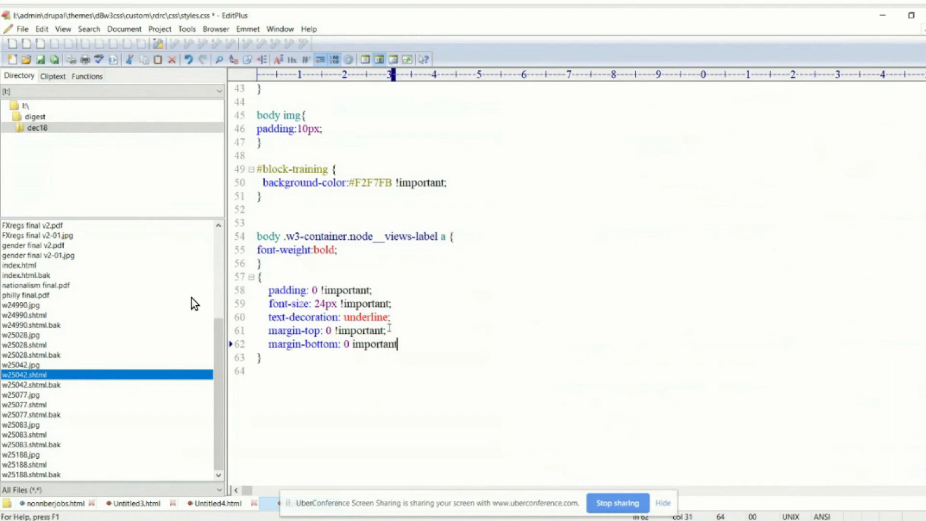
{"action": "key", "text": "BackSpace"}
{"action": "left_click", "coordinate": [354, 344]}
{"action": "type", "text": "!"}
Save the edited styles.css
{"action": "left_click", "coordinate": [441, 360]}
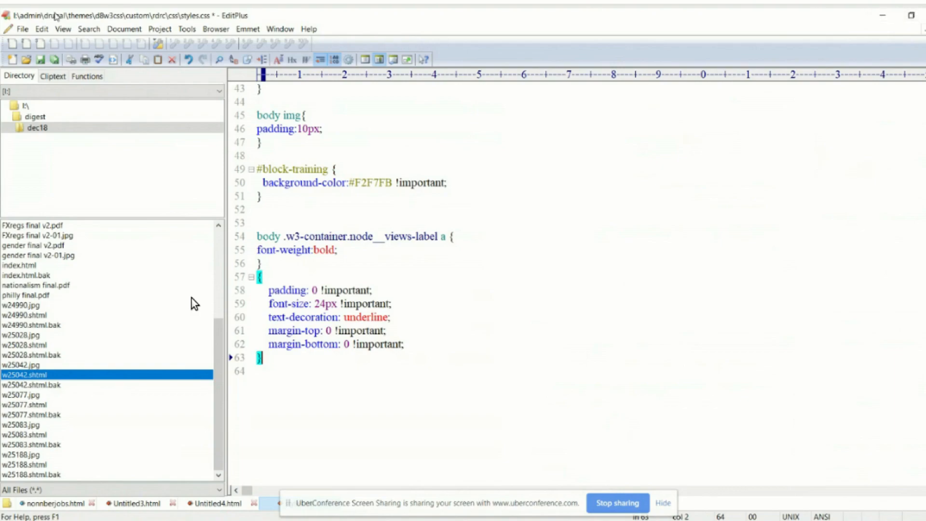
{"action": "left_click", "coordinate": [23, 29]}
{"action": "left_click", "coordinate": [36, 96]}
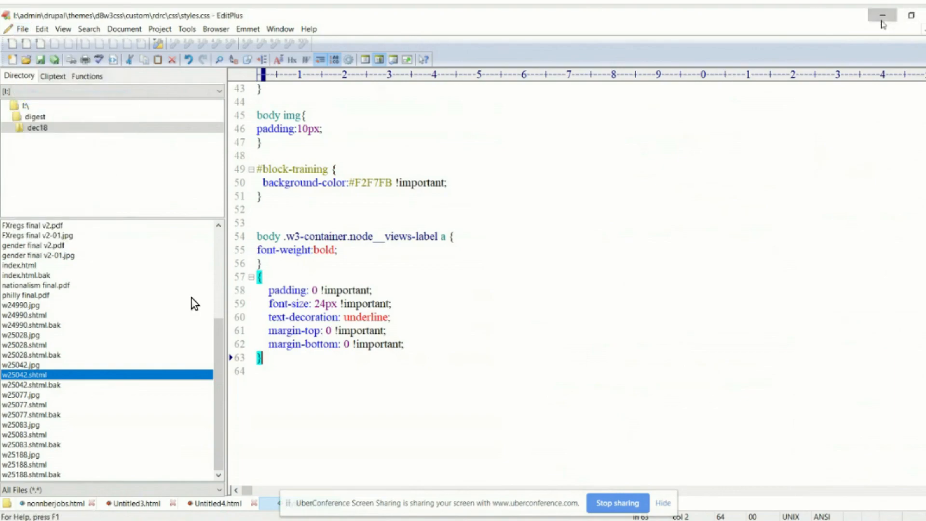
Switch to the browser and select the body element near the start of the inspected NB19-01 page's HTML
{"action": "left_click", "coordinate": [882, 18]}
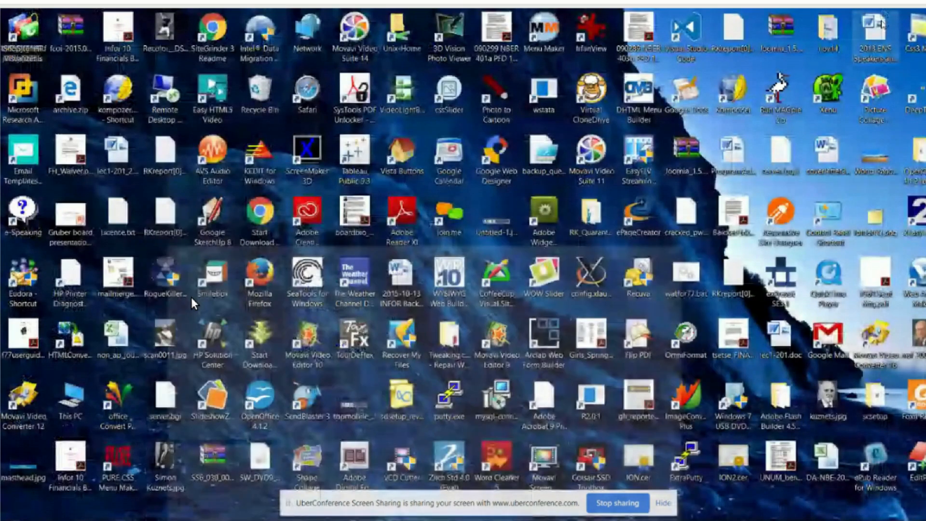
{"action": "left_click", "coordinate": [392, 520]}
{"action": "left_click", "coordinate": [400, 411]}
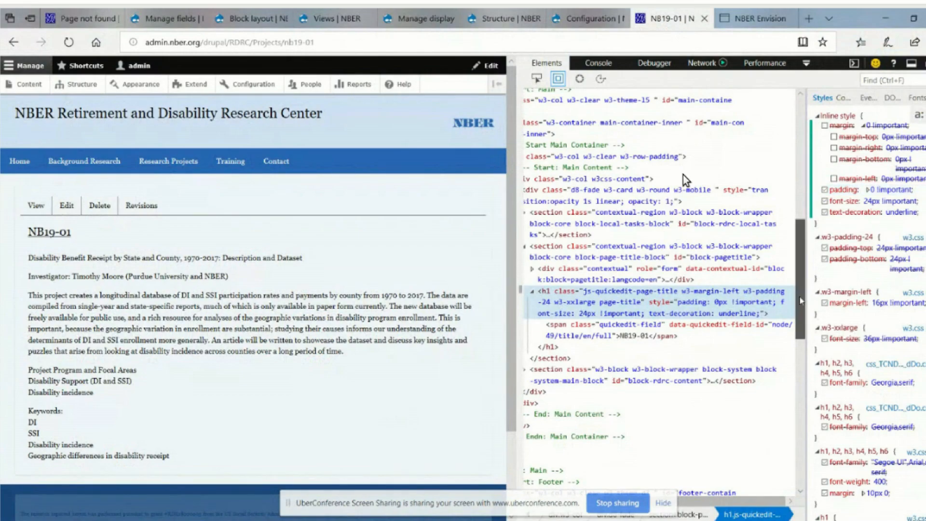
{"action": "scroll", "coordinate": [682, 195], "scroll_direction": "up", "scroll_amount": 10}
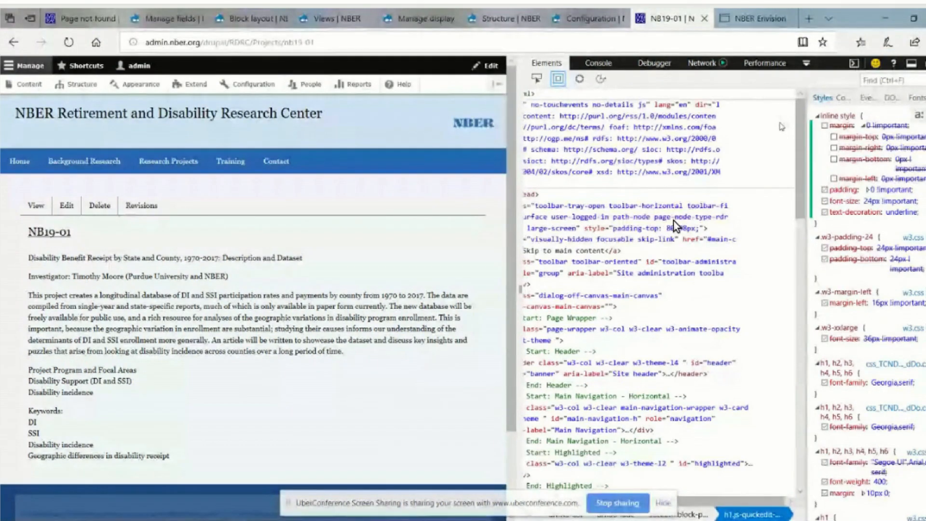
{"action": "scroll", "coordinate": [673, 220], "scroll_direction": "left", "scroll_amount": 5}
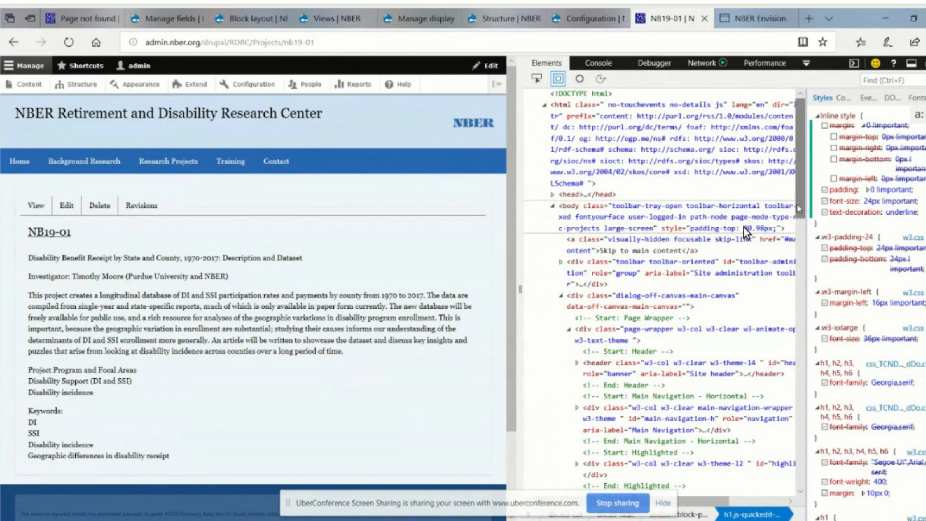
{"action": "scroll", "coordinate": [755, 221], "scroll_direction": "right", "scroll_amount": 3}
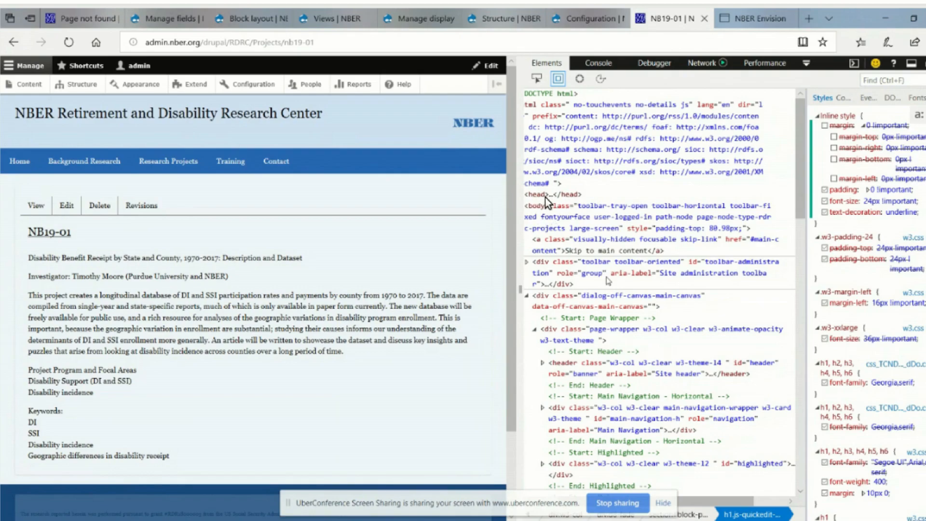
{"action": "left_click", "coordinate": [558, 208]}
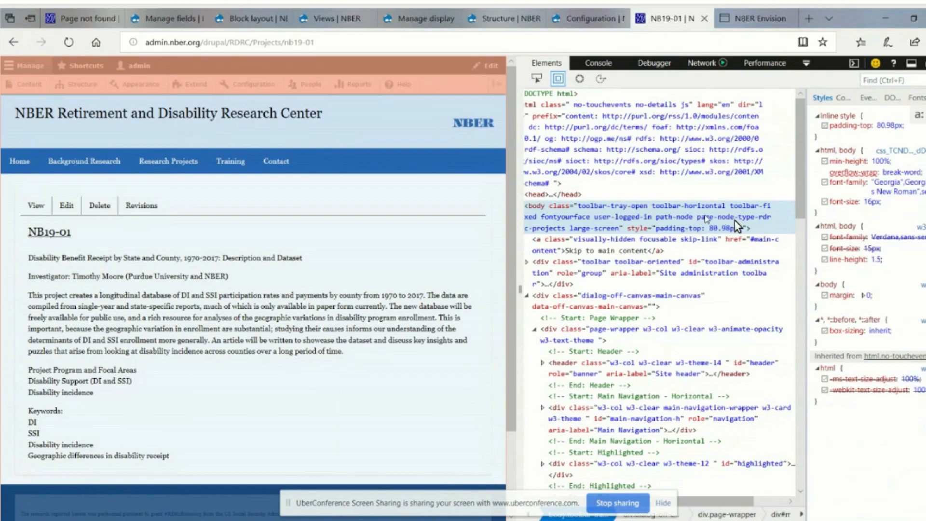
{"action": "key", "text": "Down"}
Copy the page-node-type-rdrc-projects class name from the body tag's class attribute and return to styles.css in EditPlus
{"action": "double_click", "coordinate": [704, 220]}
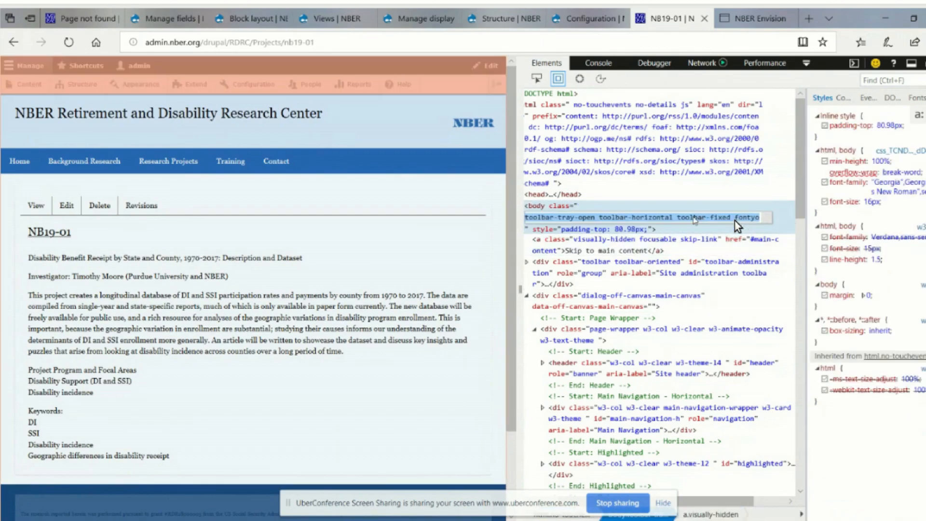
{"action": "left_click", "coordinate": [727, 220]}
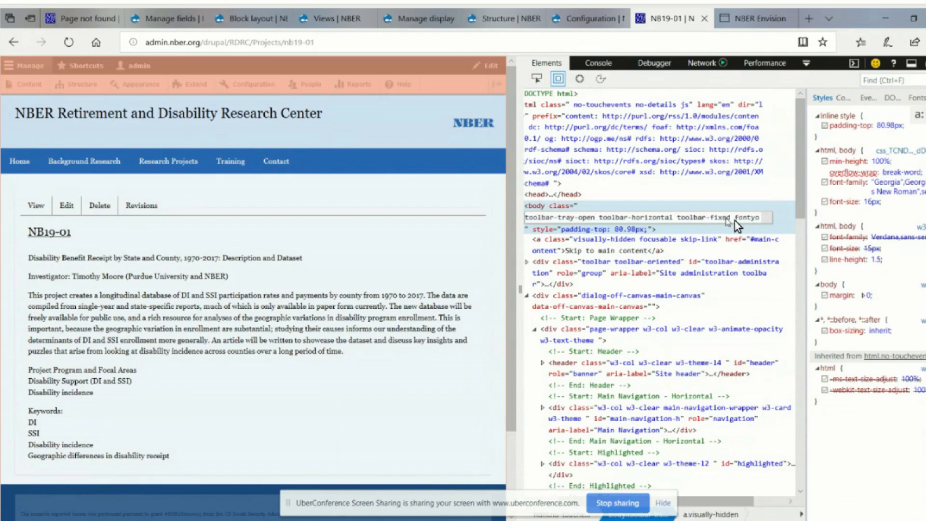
{"action": "left_click_drag", "start_coordinate": [728, 221], "coordinate": [764, 217]}
{"action": "left_click", "coordinate": [766, 218]}
{"action": "key", "text": "Right"}
{"action": "key", "text": "Right"}
{"action": "key", "text": "Right"}
{"action": "key", "text": "Right"}
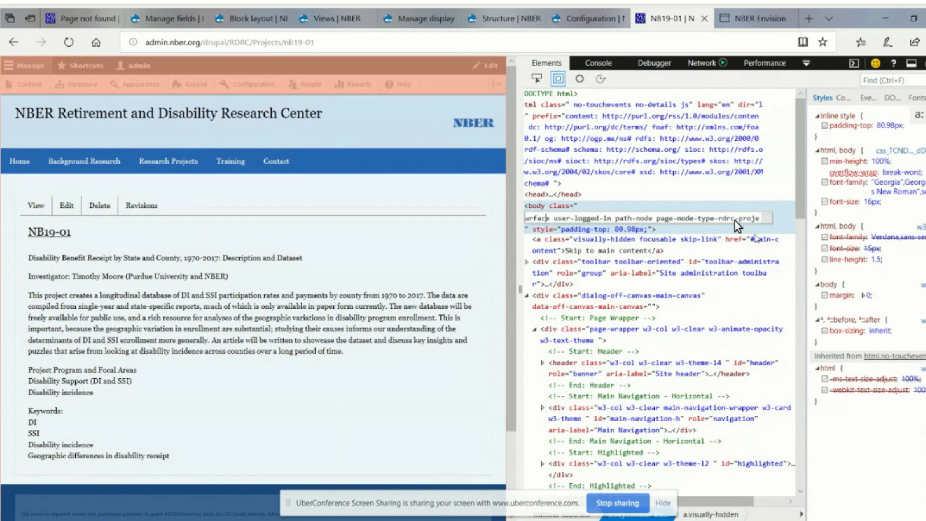
{"action": "left_click_drag", "start_coordinate": [657, 218], "coordinate": [814, 215]}
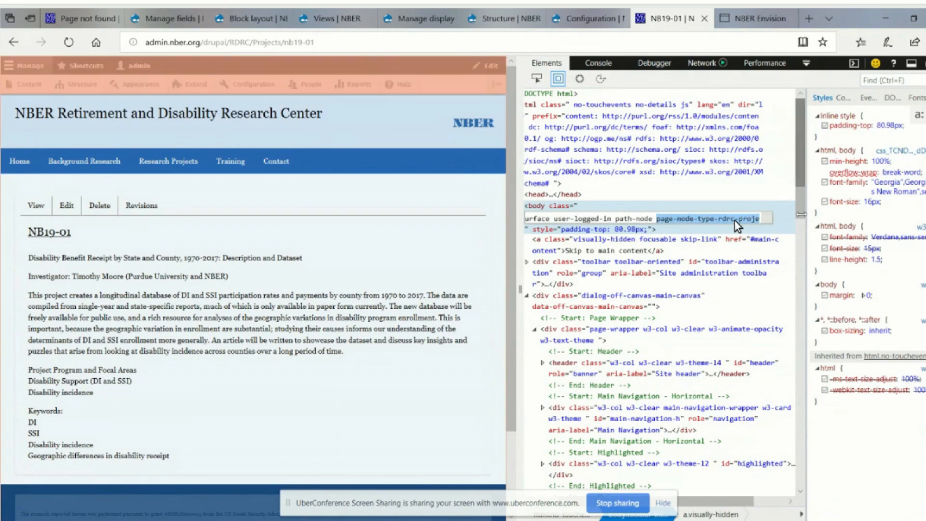
{"action": "right_click", "coordinate": [738, 219]}
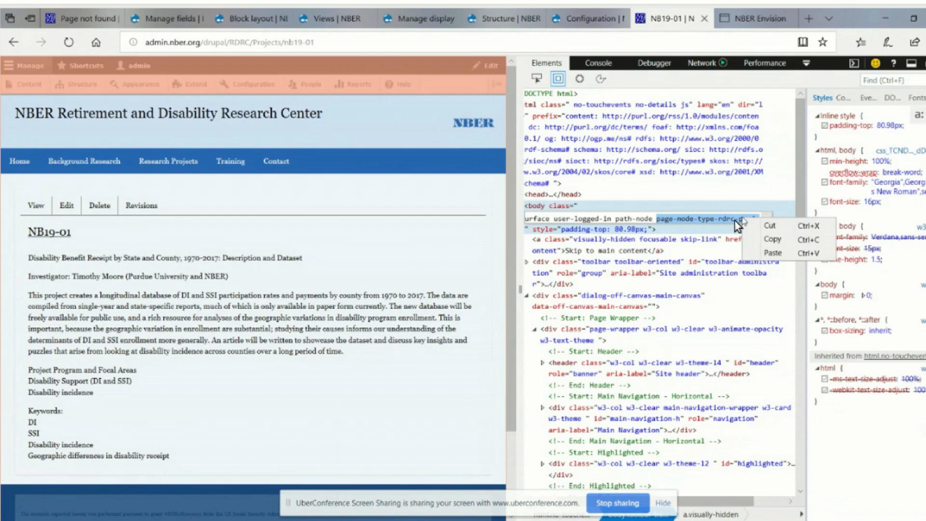
{"action": "left_click", "coordinate": [762, 240]}
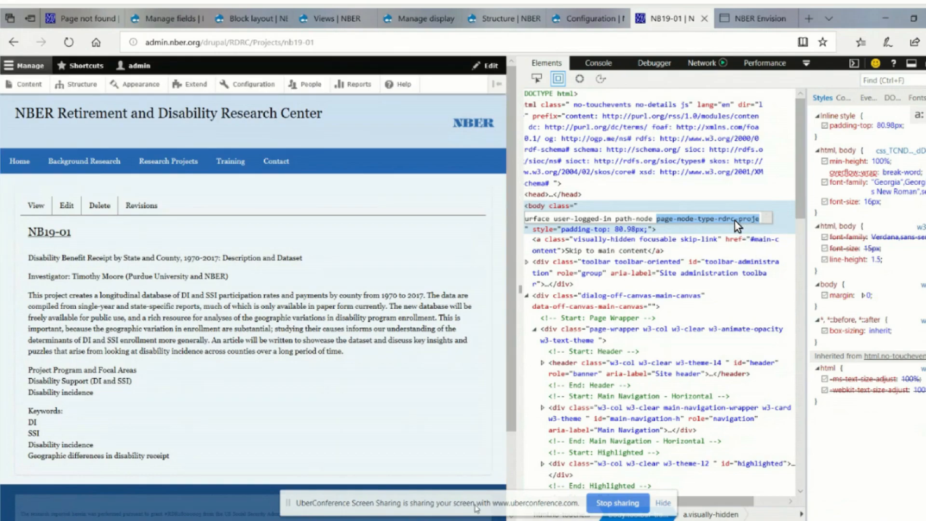
{"action": "key", "text": "alt+Tab"}
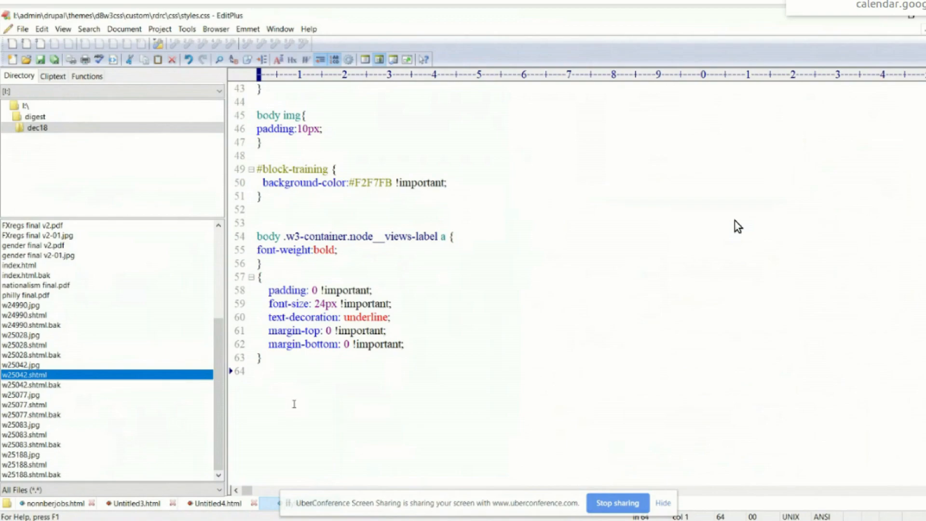
Insert blank lines above the opening brace of the selectorless rule and below its closing brace
{"action": "key", "text": "Return"}
{"action": "key", "text": "Up"}
{"action": "key", "text": "Up"}
{"action": "key", "text": "Up"}
{"action": "key", "text": "Up"}
{"action": "key", "text": "Up"}
{"action": "key", "text": "Up"}
{"action": "key", "text": "Up"}
{"action": "key", "text": "Up"}
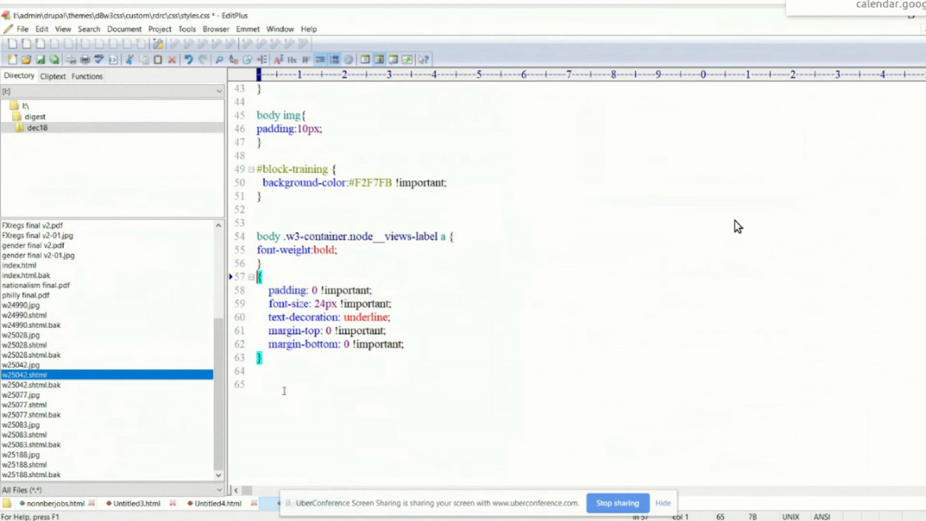
{"action": "key", "text": "Return"}
{"action": "left_click", "coordinate": [263, 279]}
{"action": "key", "text": "Return"}
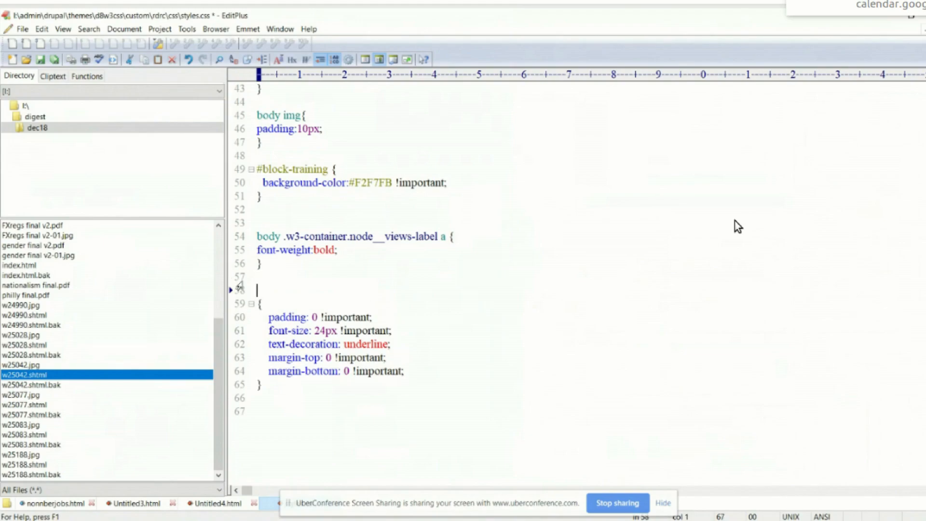
Enter # above the opening brace and paste the copied class name after it as the rule's selector
{"action": "type", "text": "#"}
{"action": "right_click", "coordinate": [271, 290]}
{"action": "left_click", "coordinate": [299, 342]}
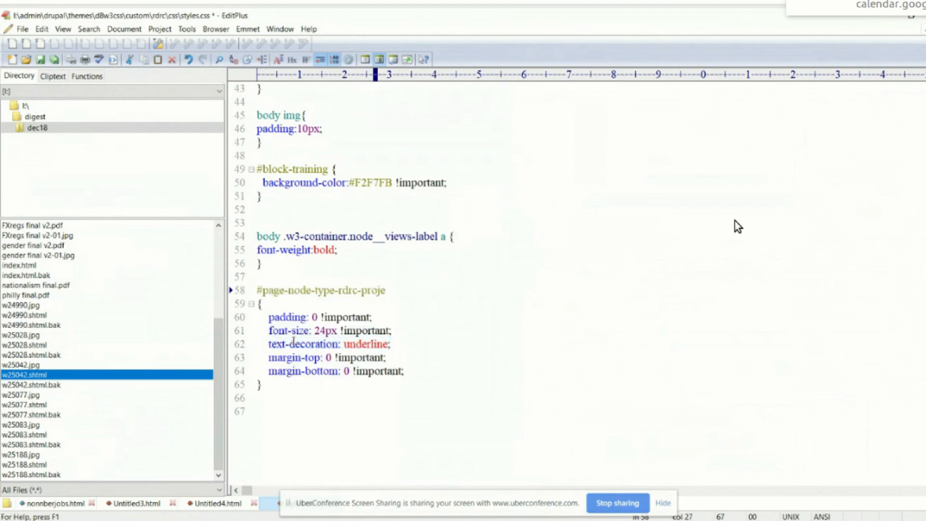
Complete the pasted selector name as page-node-type-rdrc-project and remove its leading #
{"action": "type", "text": "act"}
{"action": "key", "text": "BackSpace"}
{"action": "key", "text": "BackSpace"}
{"action": "key", "text": "BackSpace"}
{"action": "type", "text": "ct"}
{"action": "key", "text": "BackSpace"}
{"action": "type", "text": "y"}
{"action": "type", "text": "t"}
{"action": "key", "text": "Home"}
{"action": "left_click_drag", "start_coordinate": [392, 289], "coordinate": [397, 289]}
{"action": "key", "text": "BackSpace"}
{"action": "key", "text": "BackSpace"}
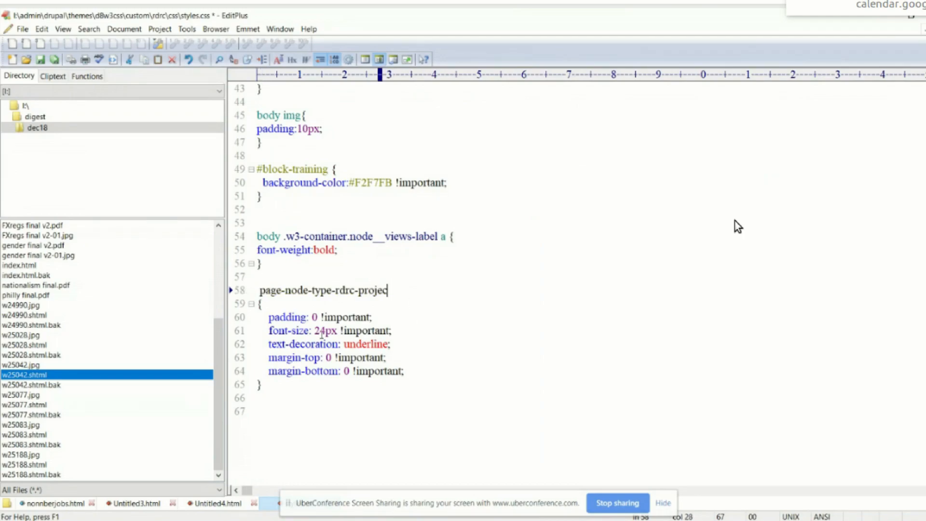
{"action": "type", "text": "t"}
Prefix the selector so it reads body.page-node-type-rdrc-project, without a space before the dot
{"action": "key", "text": "Home"}
{"action": "type", "text": "body "}
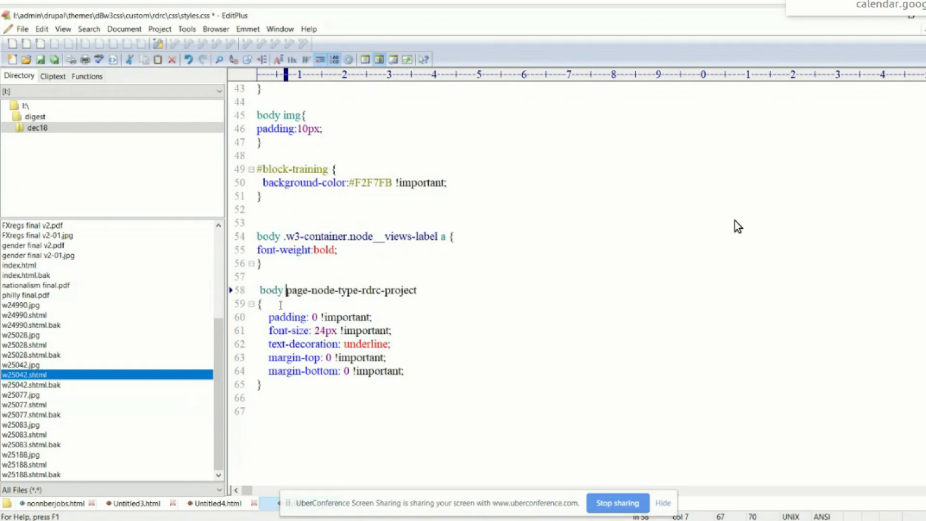
{"action": "type", "text": "."}
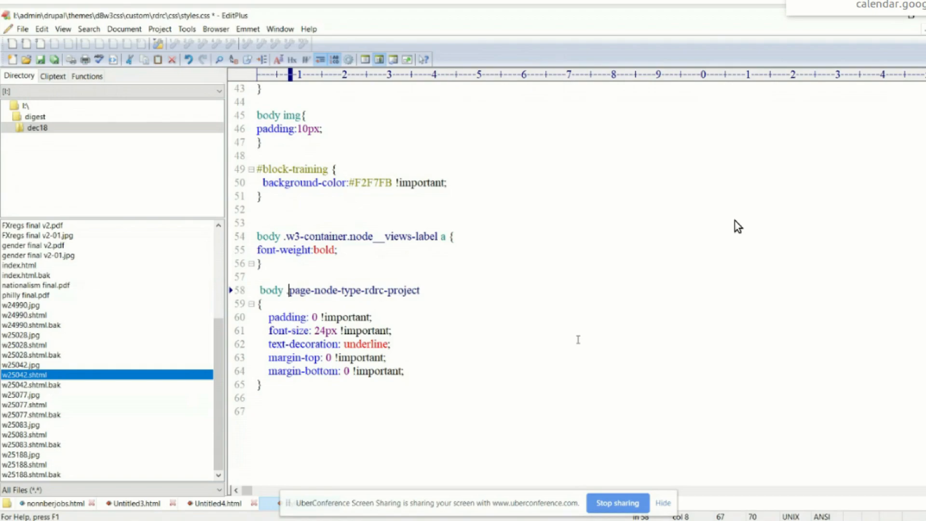
{"action": "key", "text": "Left"}
{"action": "key", "text": "Left"}
{"action": "key", "text": "Delete"}
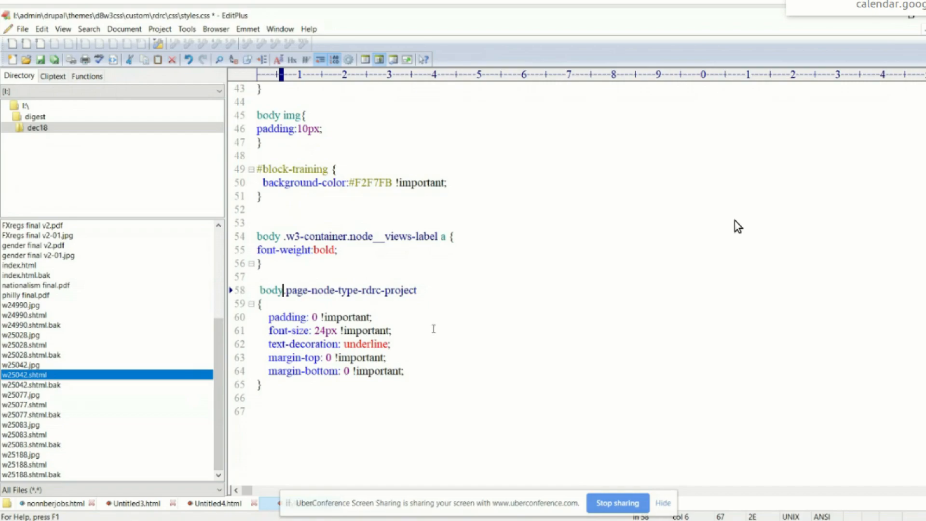
Append h1 as a descendant to the body.page-node-type-rdrc-project selector and save styles.css
{"action": "left_click", "coordinate": [420, 290]}
{"action": "type", "text": "a"}
{"action": "key", "text": "BackSpace"}
{"action": "type", "text": "h1"}
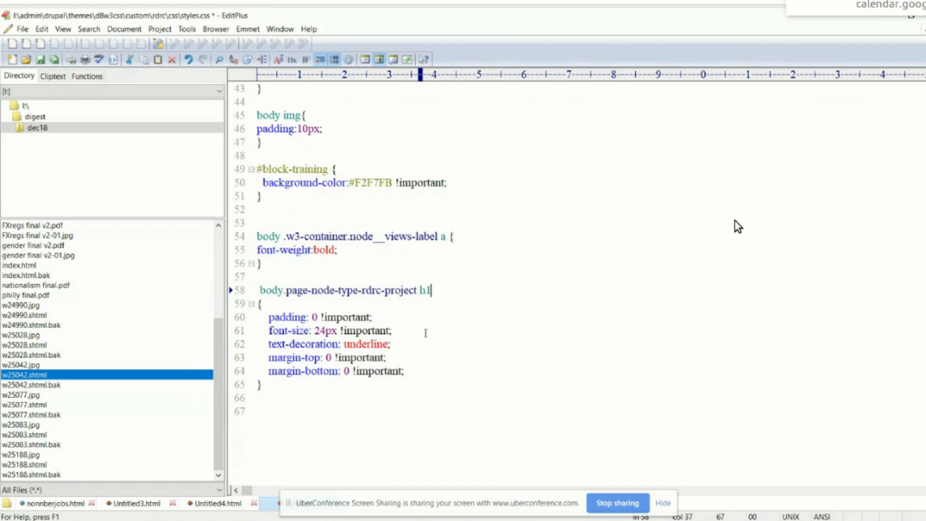
{"action": "left_click", "coordinate": [28, 31]}
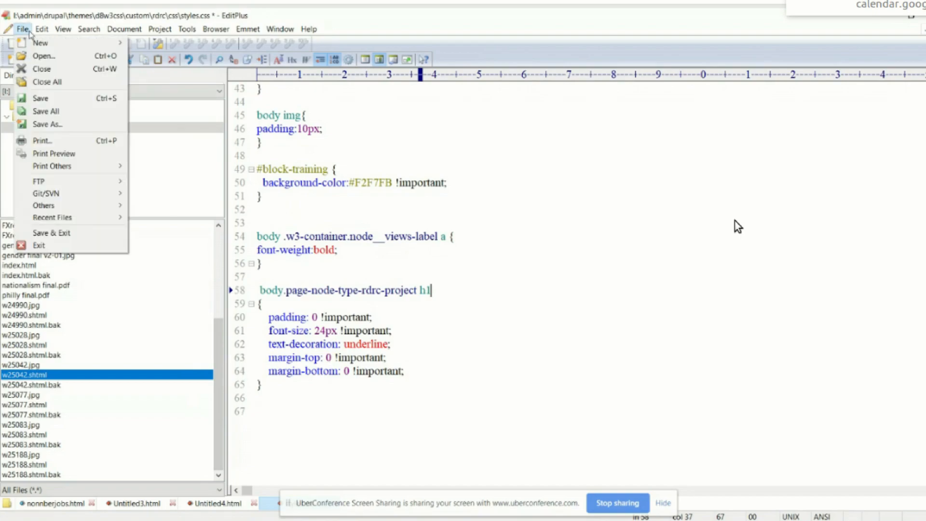
{"action": "left_click", "coordinate": [52, 100]}
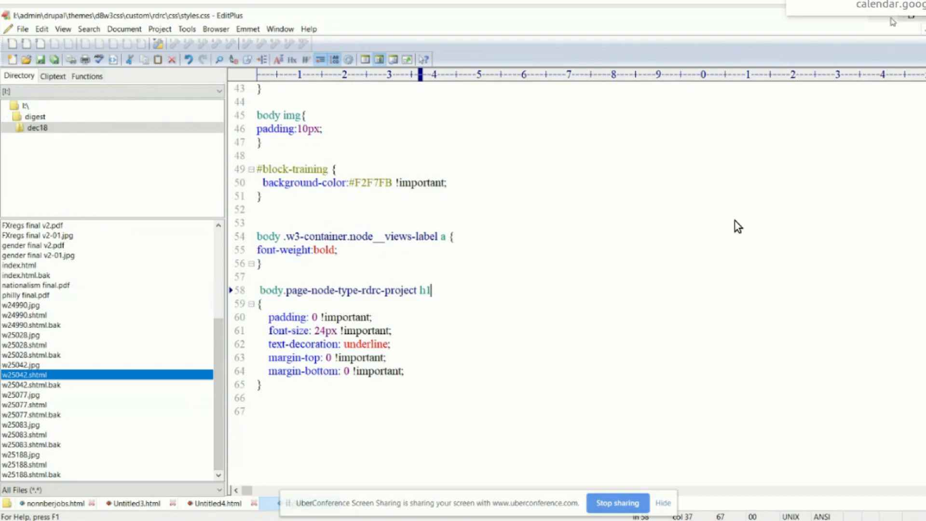
Switch to the browser and clear all caches from Drupal's Performance configuration page
{"action": "key", "text": "alt+Tab"}
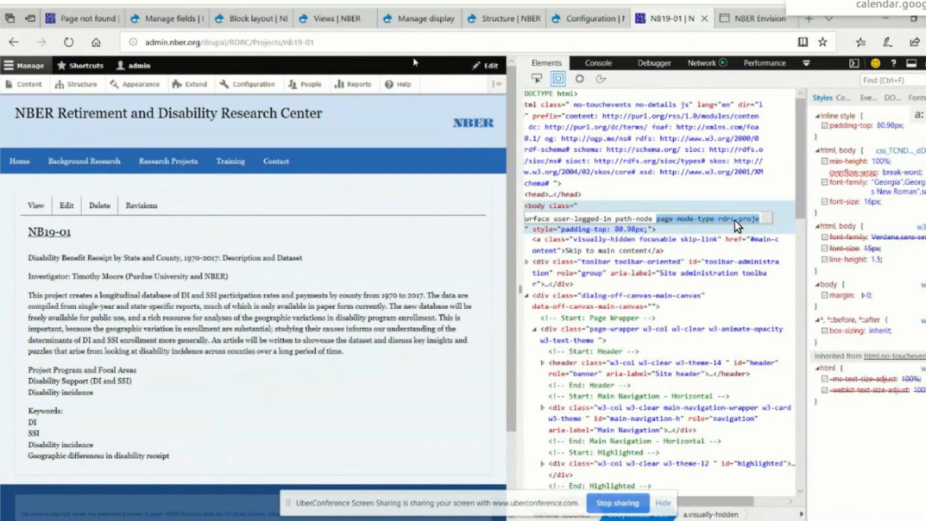
{"action": "left_click", "coordinate": [587, 19]}
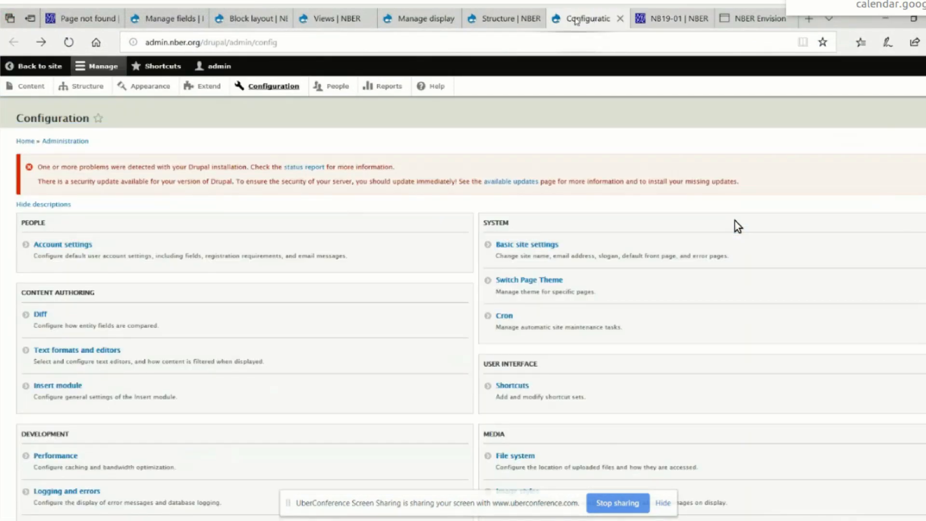
{"action": "left_click", "coordinate": [55, 455]}
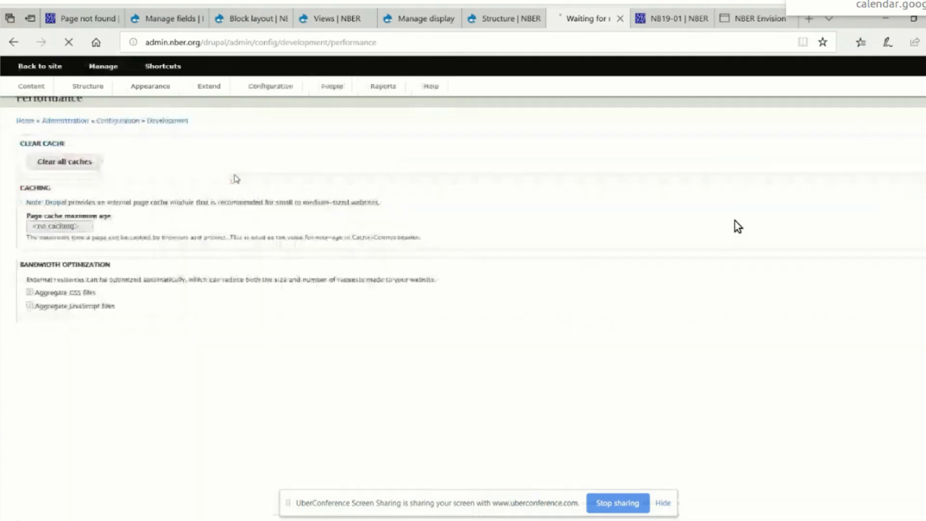
{"action": "left_click", "coordinate": [58, 218]}
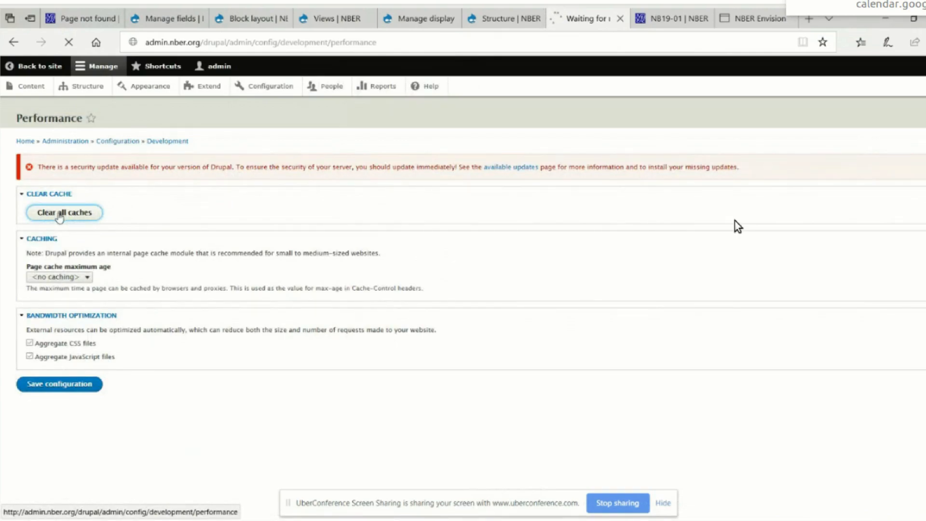
Return to the open page-not-found page and load the site's Research Projects page from it
{"action": "left_click", "coordinate": [166, 19]}
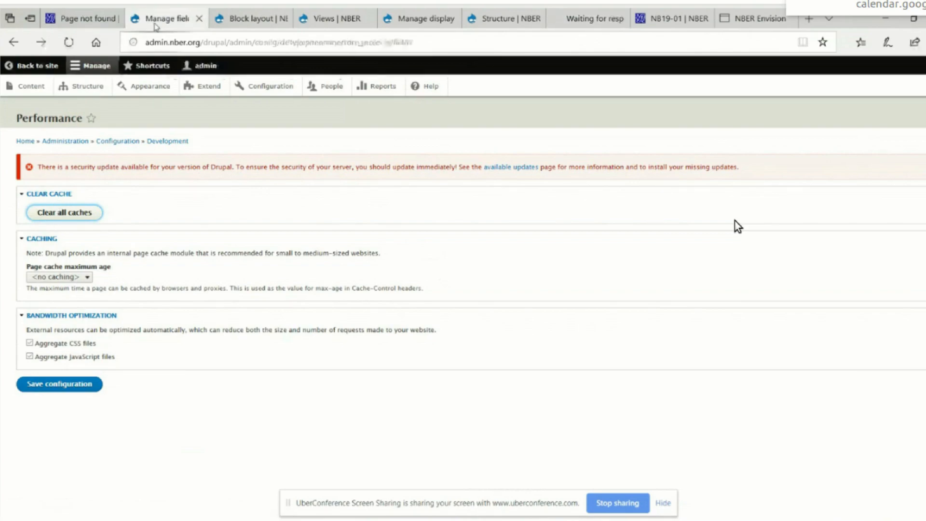
{"action": "left_click", "coordinate": [320, 24]}
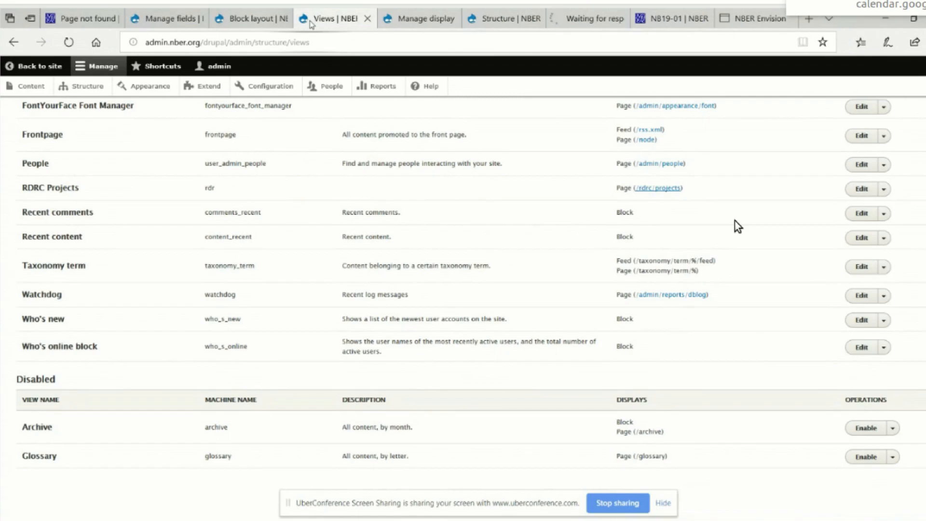
{"action": "left_click", "coordinate": [73, 23]}
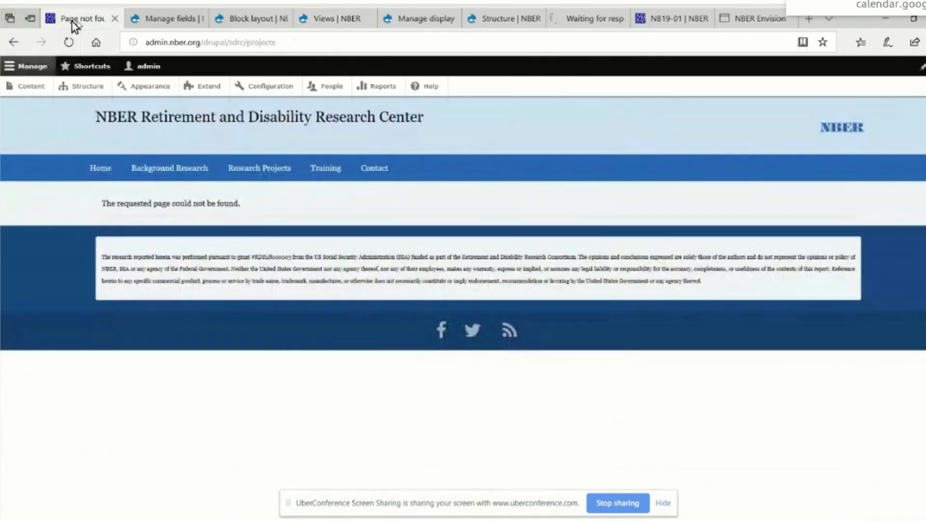
{"action": "left_click", "coordinate": [273, 173]}
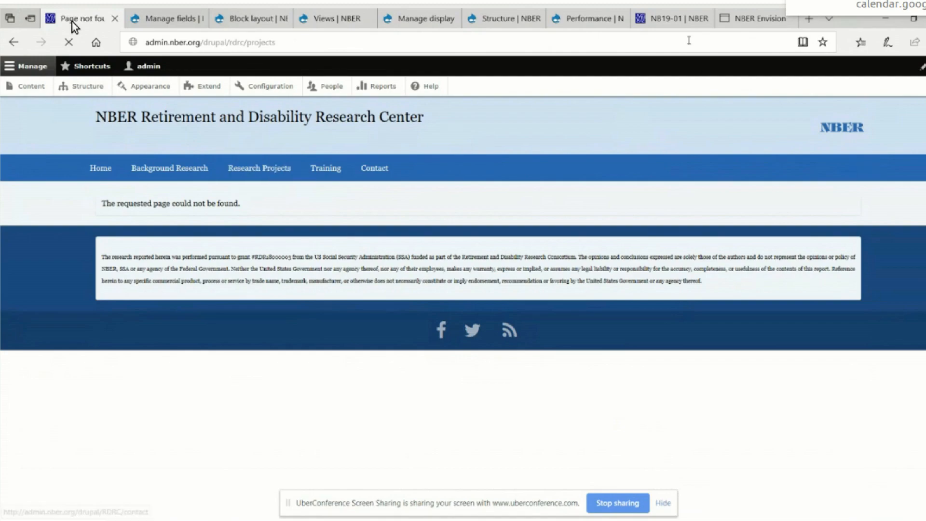
Reload the Views list and open the RDRC Projects view's /rdrc/projects page
{"action": "left_click", "coordinate": [672, 18]}
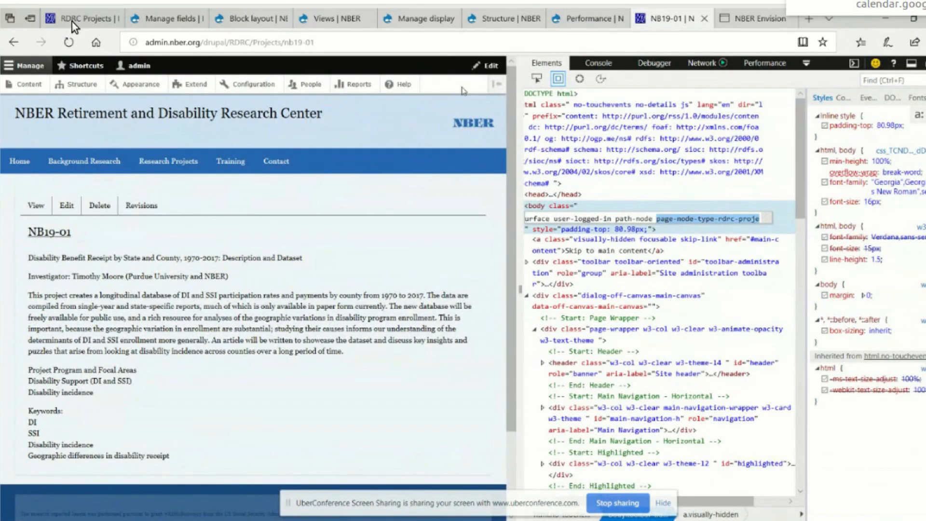
{"action": "left_click", "coordinate": [333, 23]}
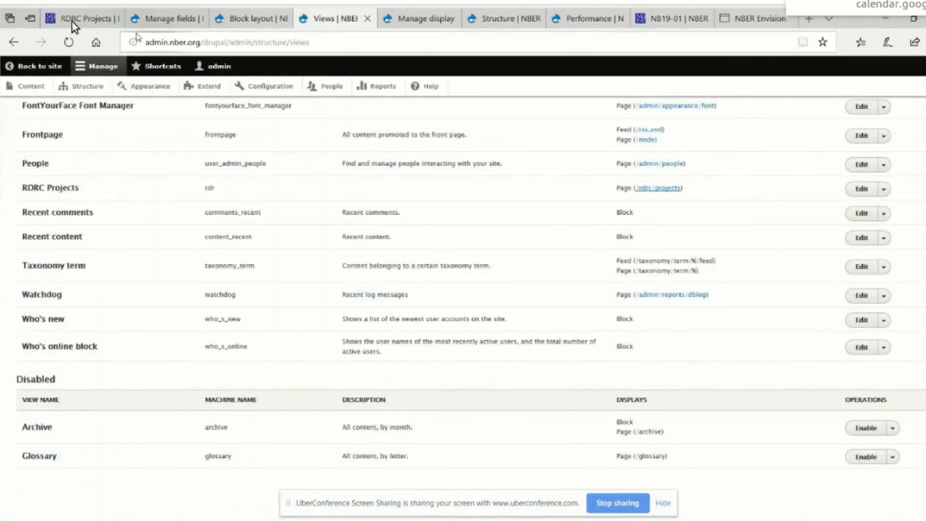
{"action": "left_click", "coordinate": [69, 42]}
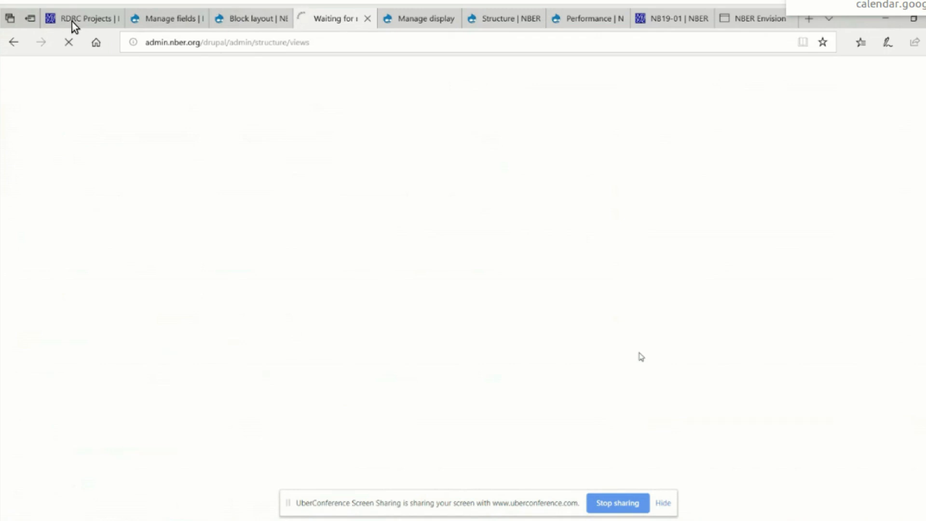
{"action": "scroll", "coordinate": [637, 351], "scroll_direction": "down", "scroll_amount": 5}
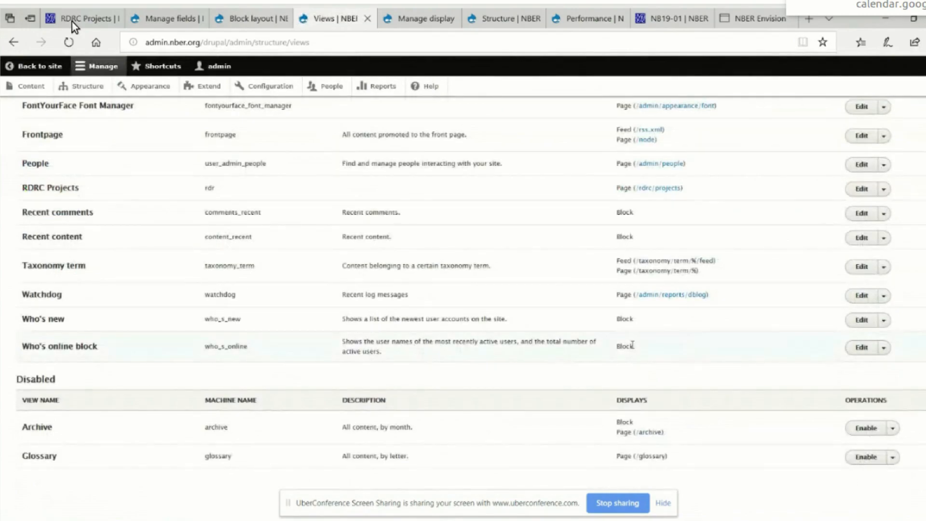
{"action": "scroll", "coordinate": [631, 344], "scroll_direction": "up", "scroll_amount": 5}
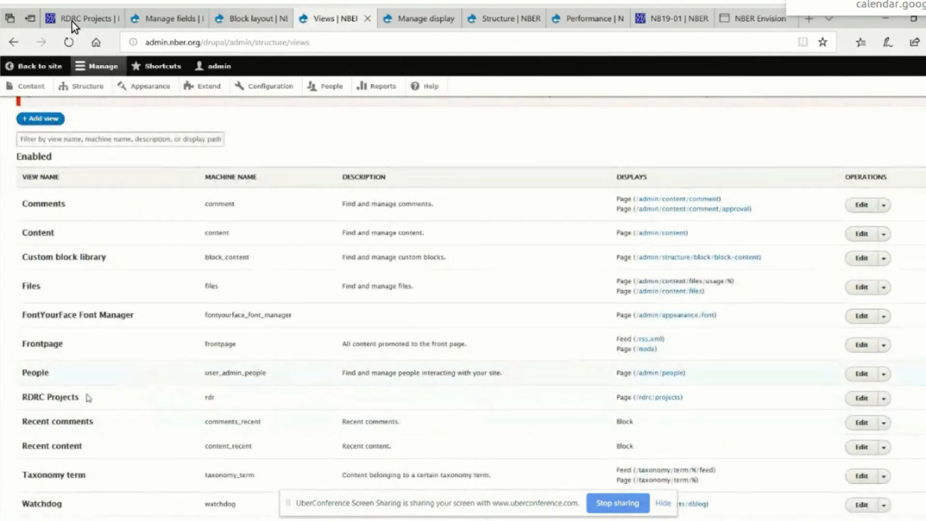
{"action": "left_click", "coordinate": [659, 398]}
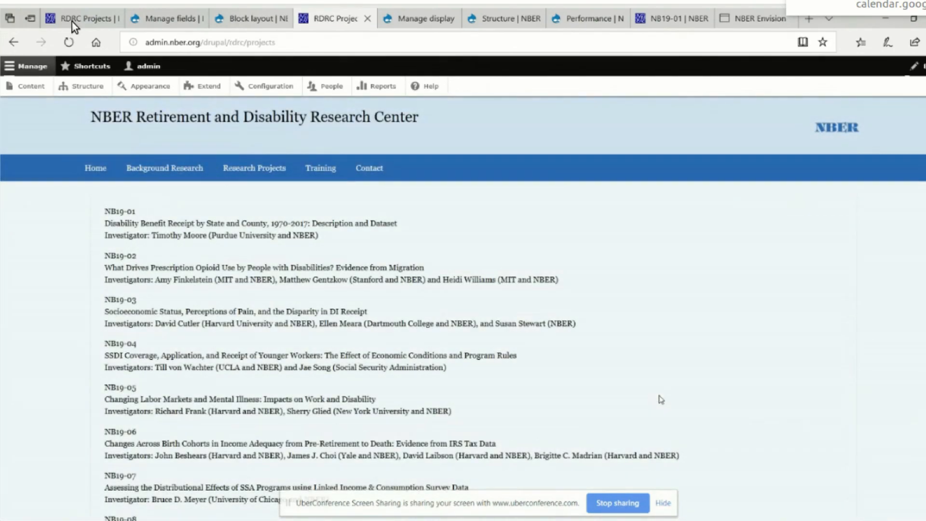
Check the open RDRC Projects and NB19-01 pages, and close the redundant RDRC Projects page
{"action": "left_click", "coordinate": [72, 22]}
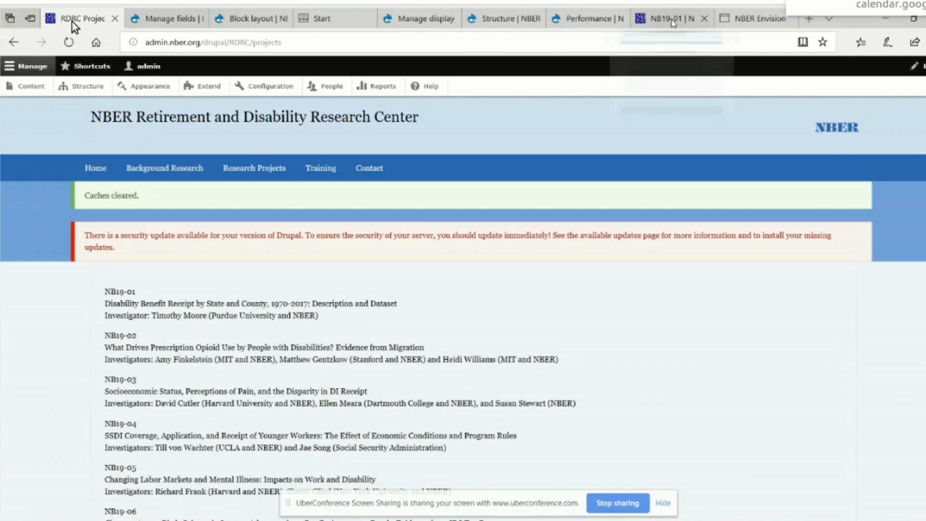
{"action": "left_click", "coordinate": [673, 21]}
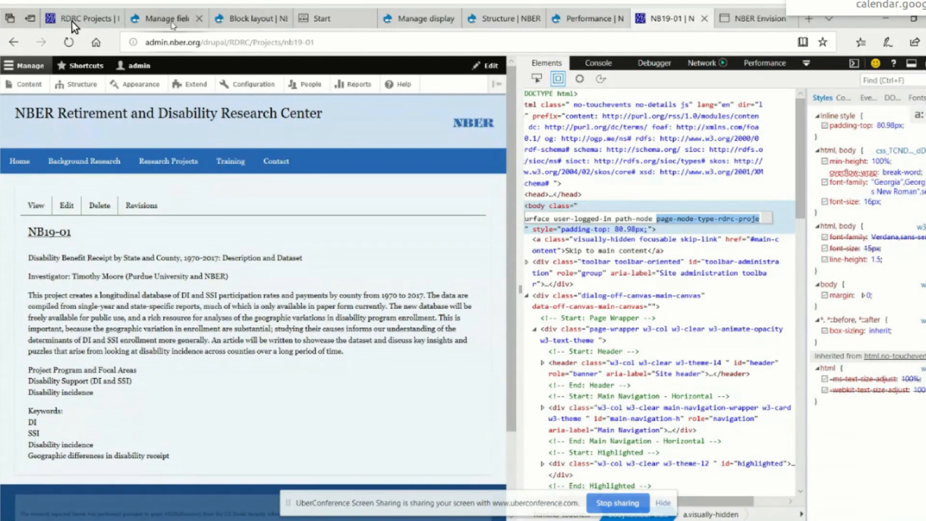
{"action": "left_click", "coordinate": [173, 22]}
{"action": "middle_click", "coordinate": [72, 22]}
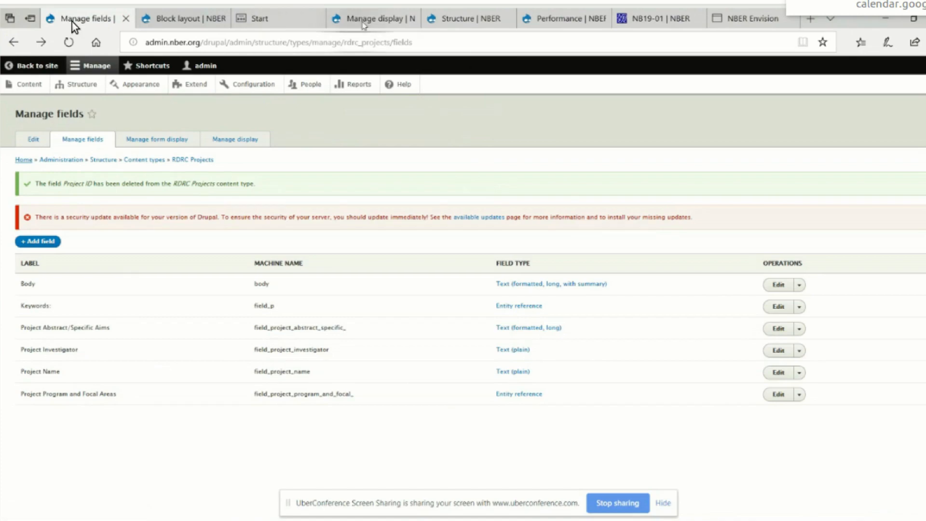
Open the NB19-01 project from the RDRC projects list and close the developer tools
{"action": "left_click", "coordinate": [645, 18]}
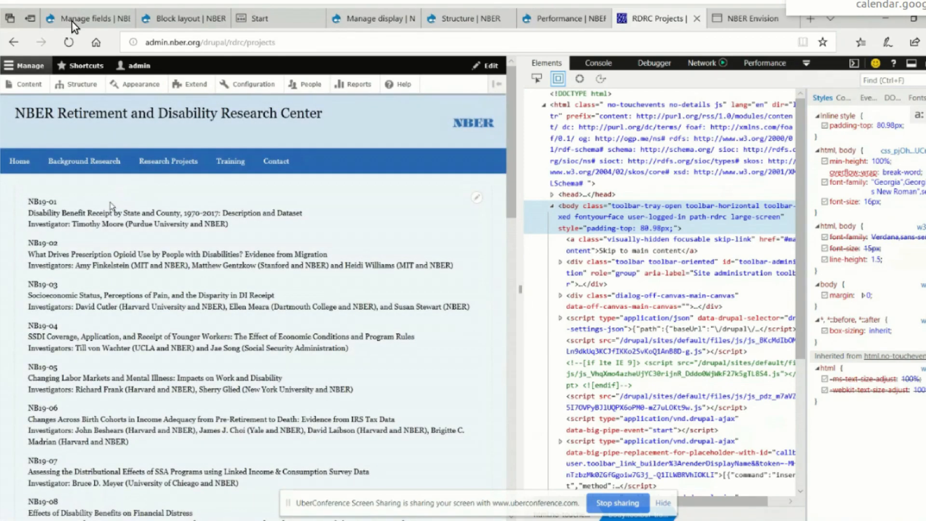
{"action": "left_click", "coordinate": [54, 207]}
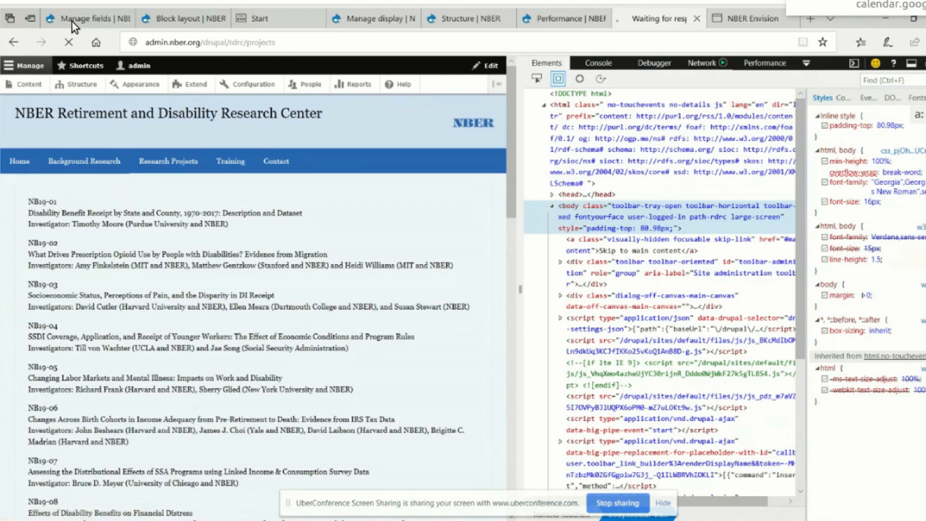
{"action": "key", "text": "F12"}
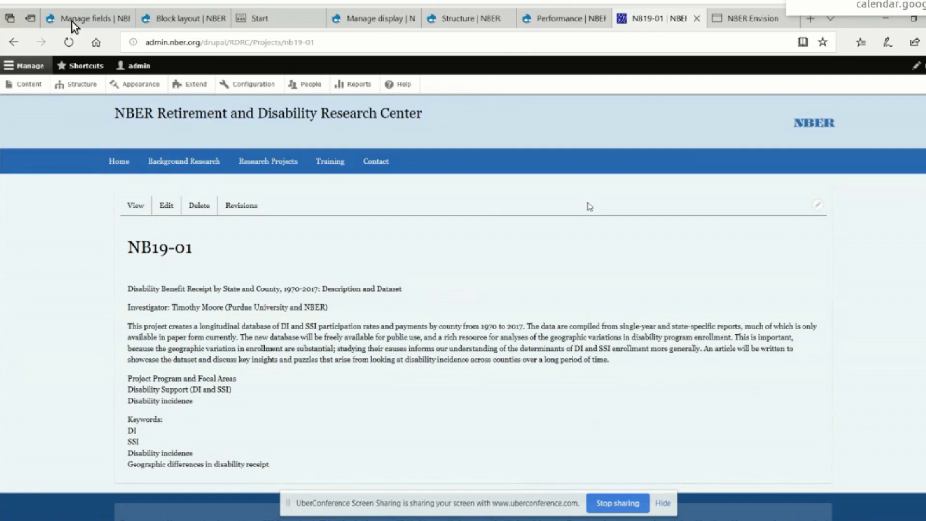
Inspect the NB19-01 page title, select its h1 element to examine the applied styles, and return to styles.css in EditPlus
{"action": "left_click_drag", "start_coordinate": [129, 245], "coordinate": [196, 251]}
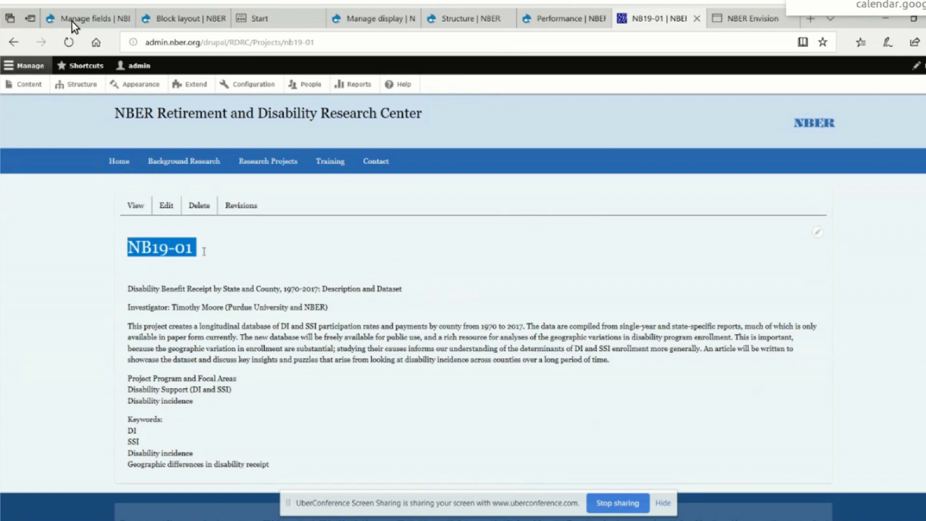
{"action": "right_click", "coordinate": [191, 255]}
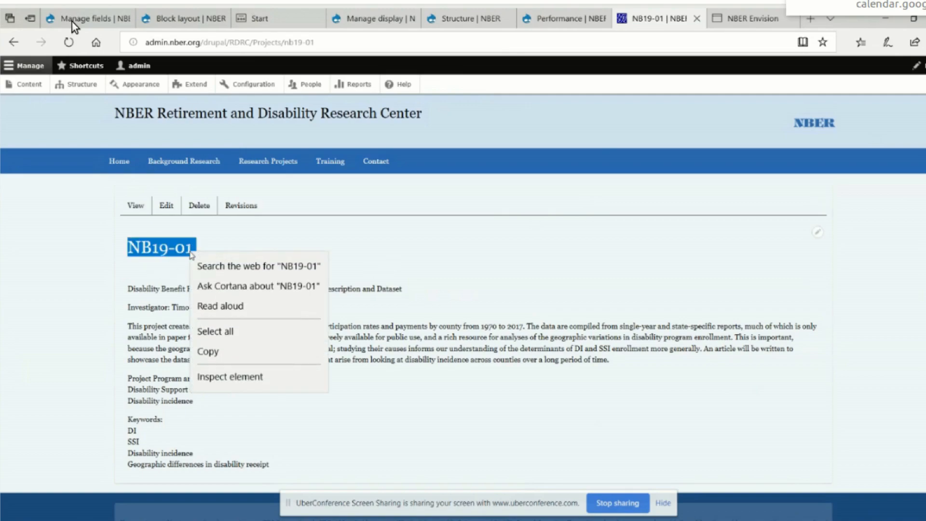
{"action": "left_click", "coordinate": [230, 376]}
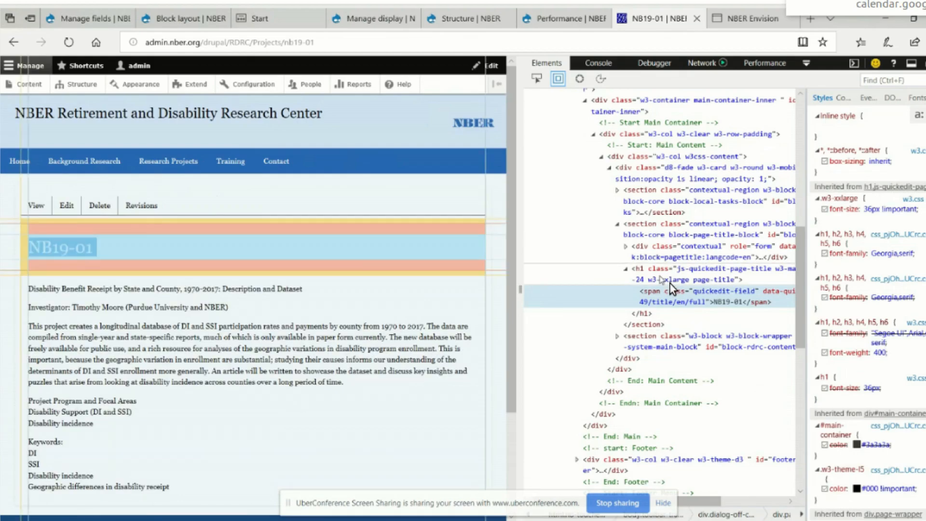
{"action": "left_click", "coordinate": [669, 282]}
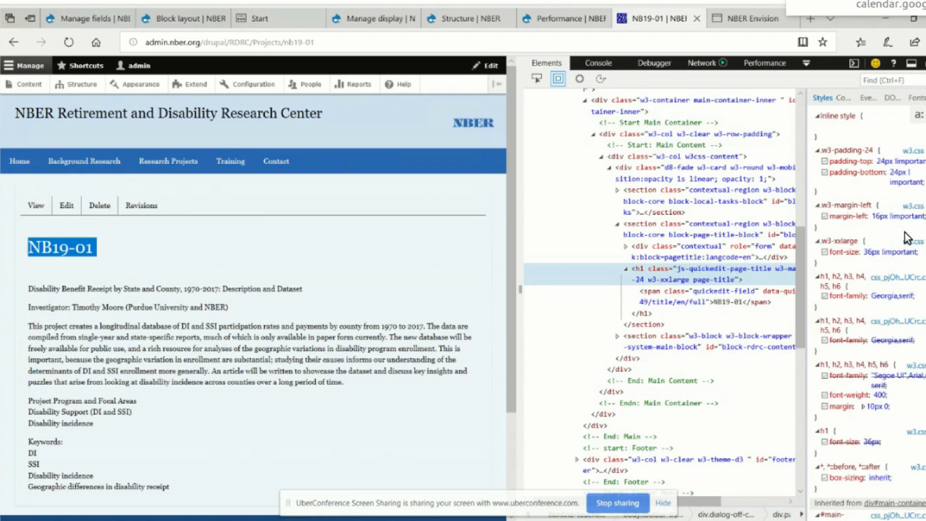
{"action": "key", "text": "alt+Tab"}
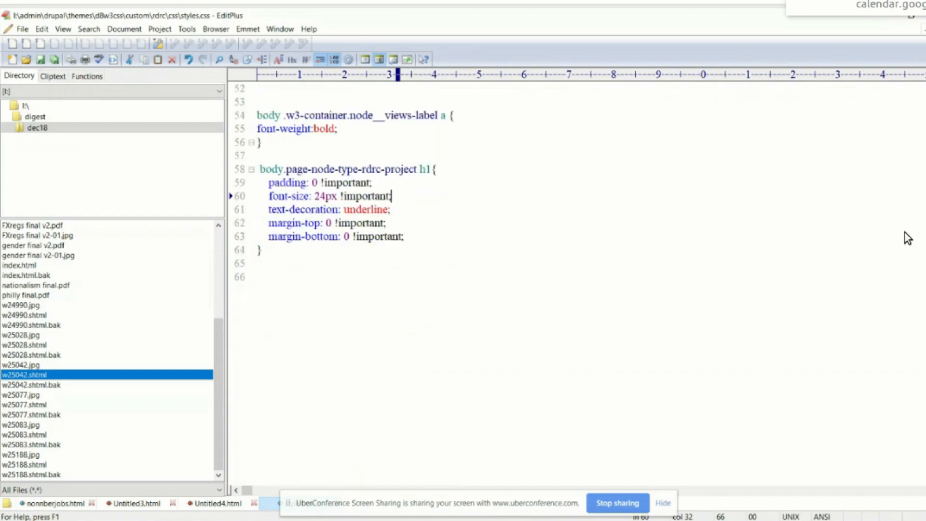
Switch to the browser, check the cache clearing on the Performance page, and reload the NB19-01 project page
{"action": "key", "text": "alt+Tab"}
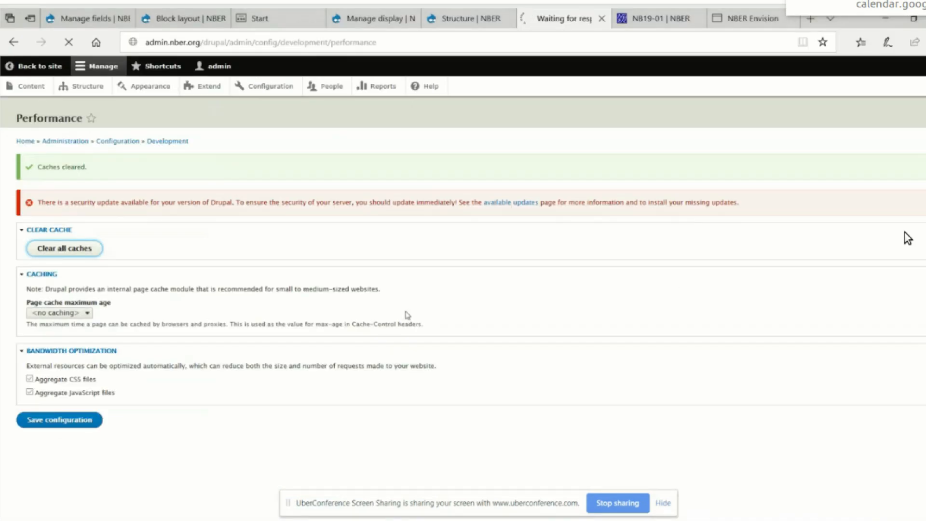
{"action": "left_click", "coordinate": [630, 28]}
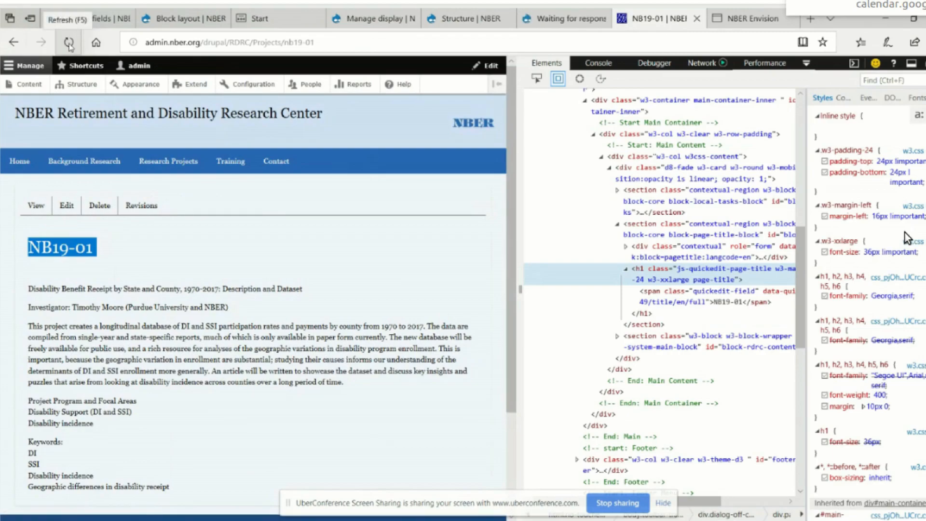
{"action": "left_click", "coordinate": [566, 21]}
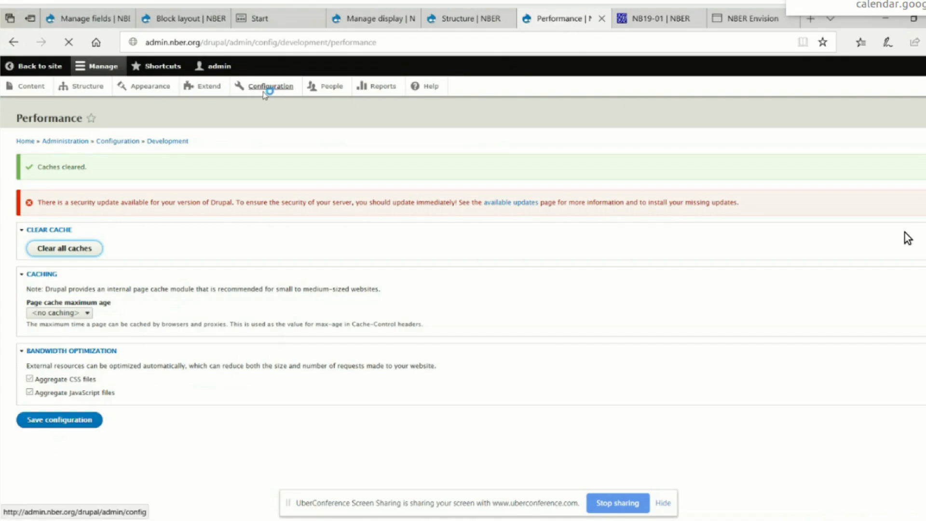
{"action": "left_click", "coordinate": [662, 22]}
{"action": "left_click", "coordinate": [69, 45]}
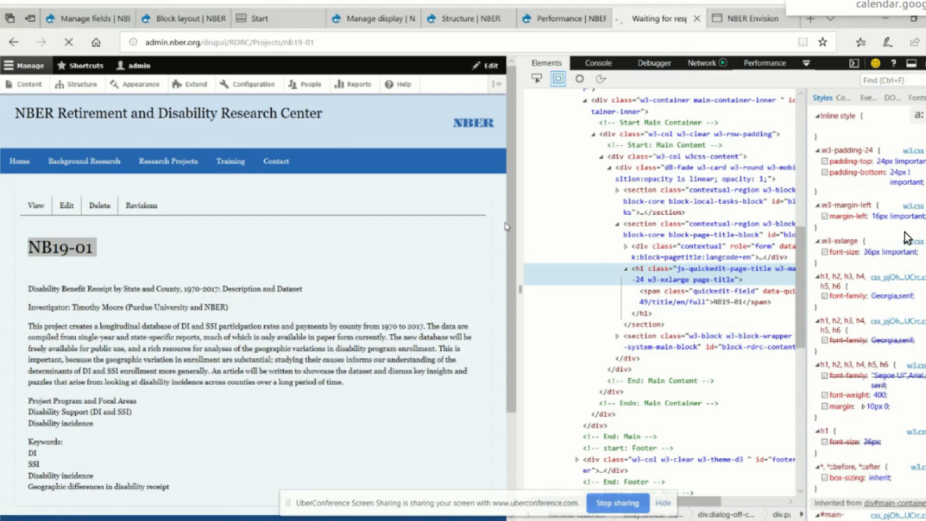
Return to styles.css in EditPlus, change the h1 rule's body class to page-node-type-rdrc-projects, and save the file
{"action": "key", "text": "alt+Tab"}
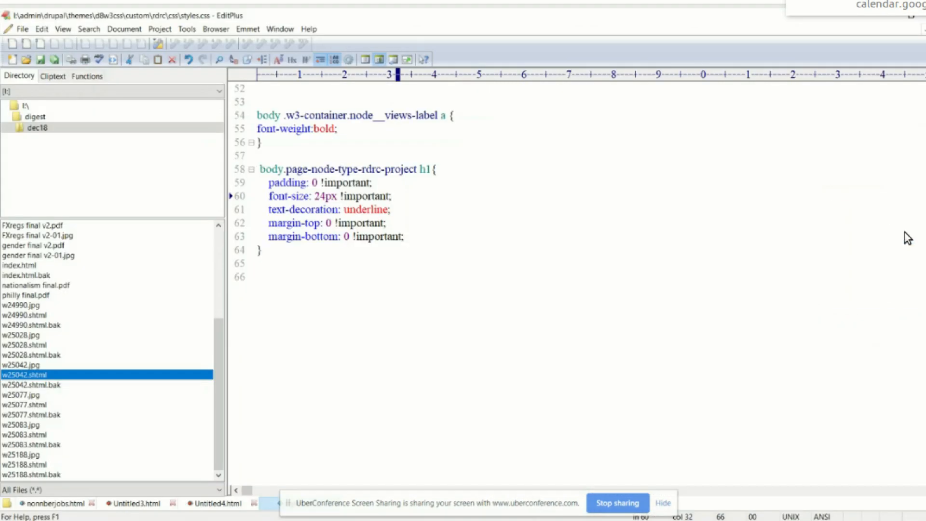
{"action": "left_click", "coordinate": [419, 170]}
{"action": "type", "text": "s"}
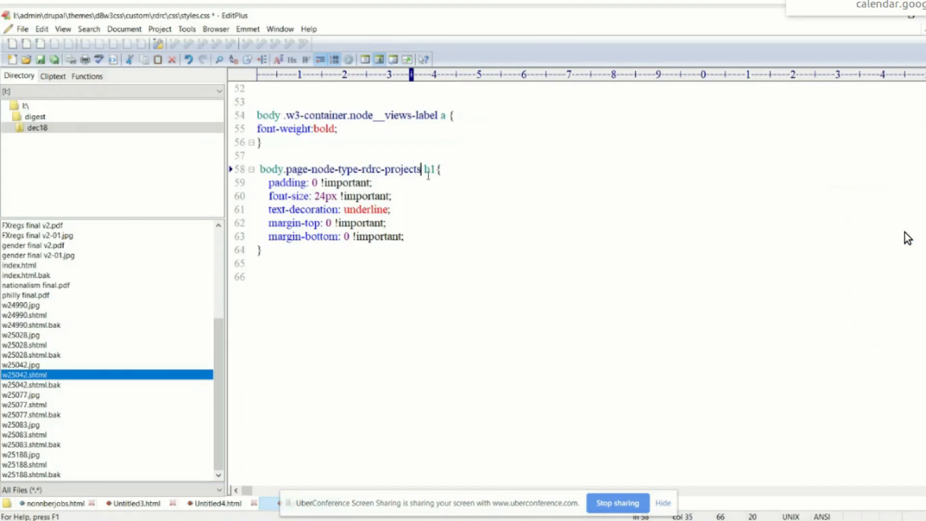
{"action": "left_click", "coordinate": [28, 30]}
{"action": "left_click", "coordinate": [38, 99]}
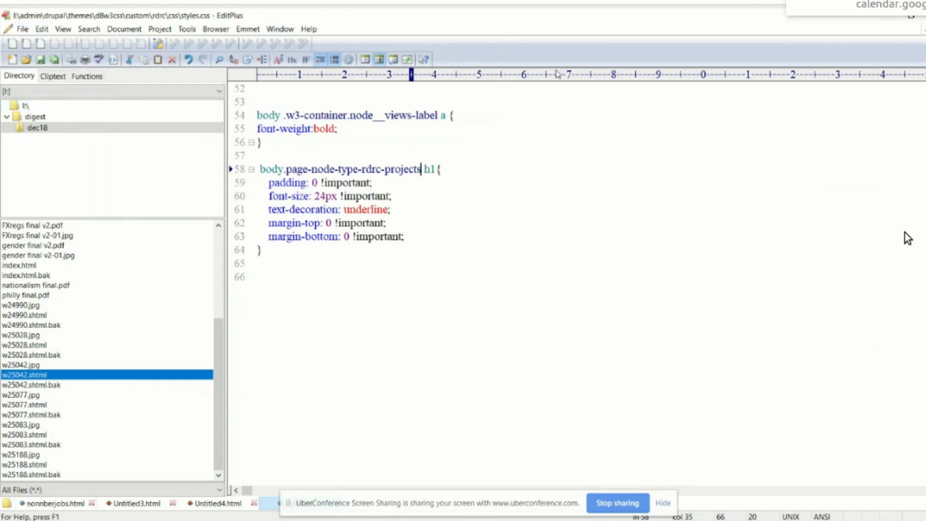
{"action": "left_click", "coordinate": [23, 29]}
{"action": "left_click", "coordinate": [41, 98]}
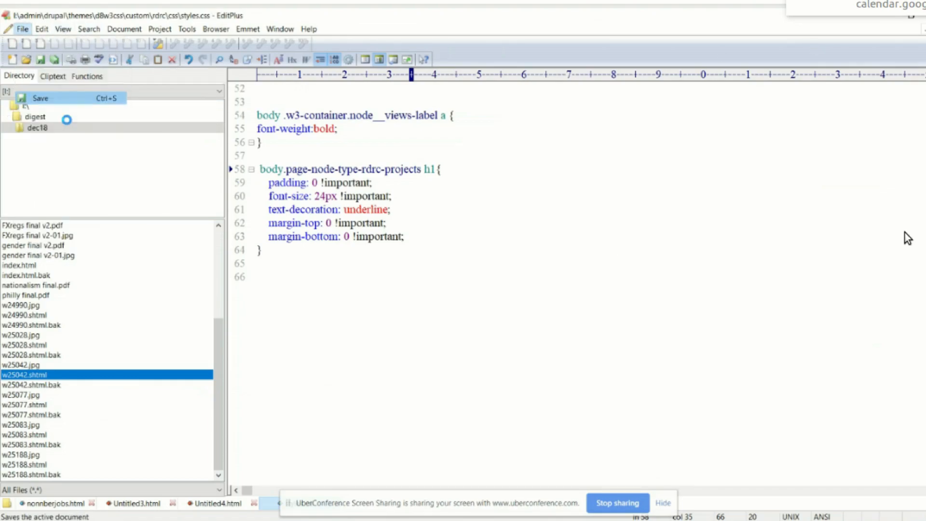
Switch back to the browser and clear all Drupal caches from the Performance page
{"action": "key", "text": "alt+Tab"}
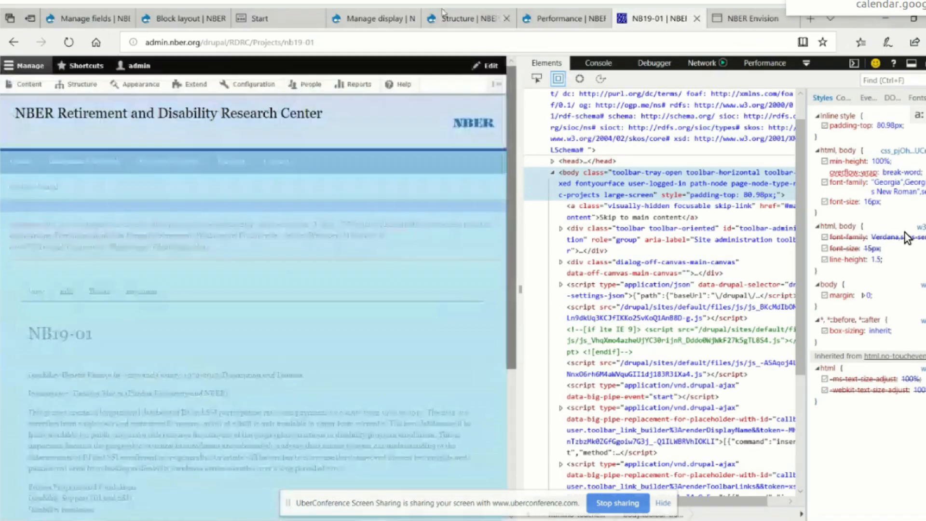
{"action": "key", "text": "ctrl+shift+Tab"}
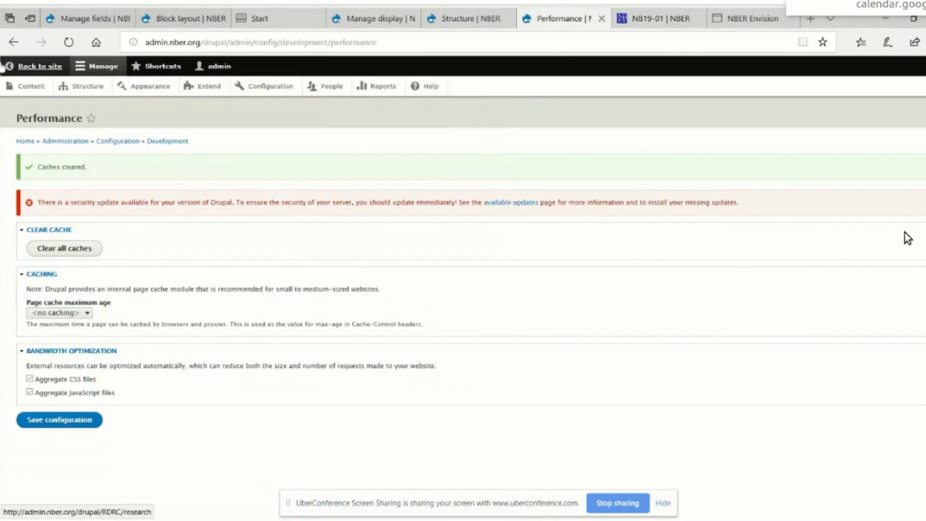
{"action": "left_click", "coordinate": [64, 249]}
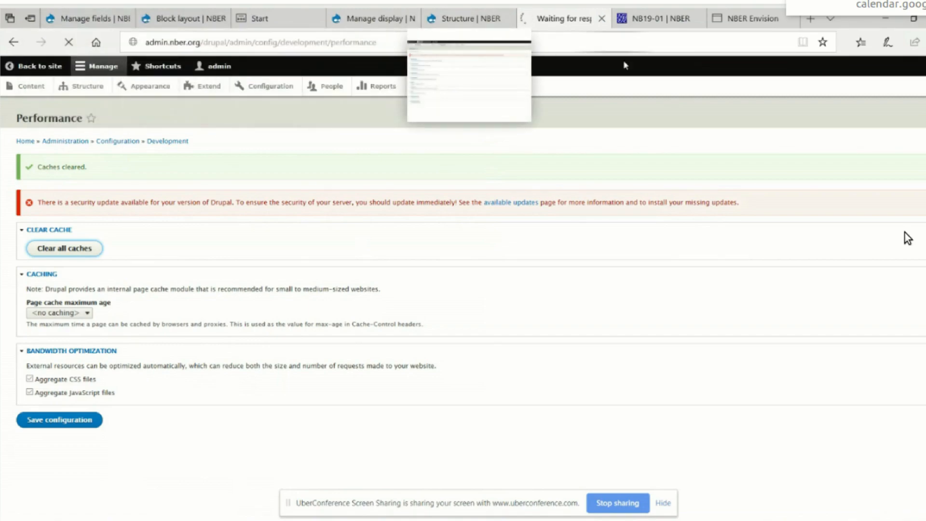
Examine the warning text on the NB19-01 project page and reload the page to check the title styling
{"action": "left_click", "coordinate": [648, 19]}
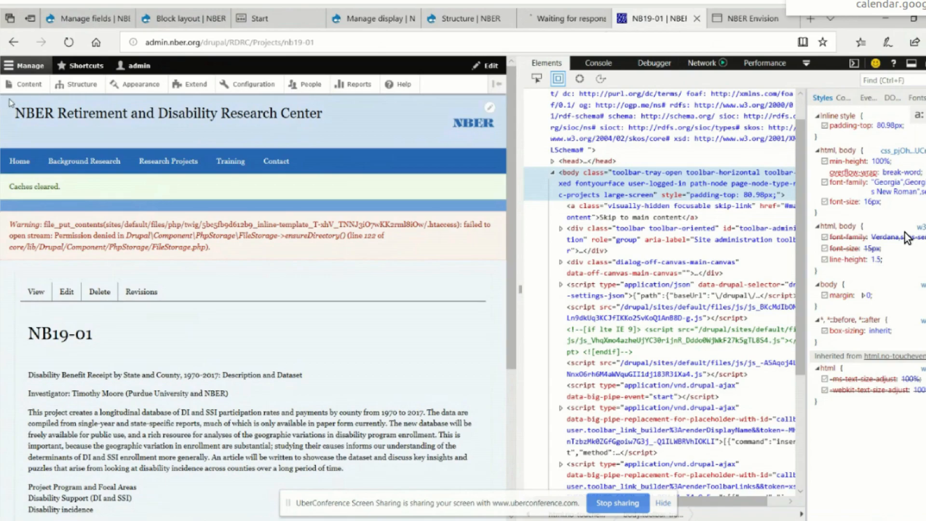
{"action": "left_click_drag", "start_coordinate": [234, 251], "coordinate": [12, 215]}
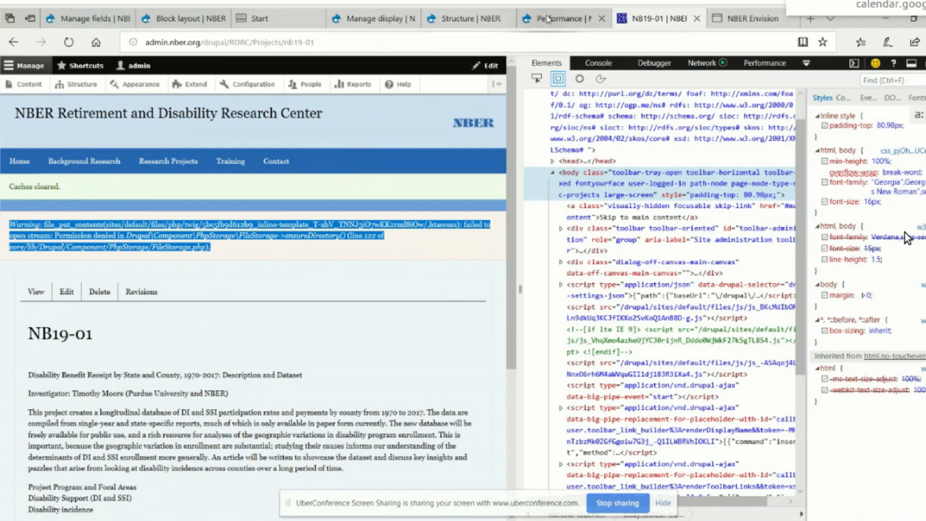
{"action": "left_click", "coordinate": [69, 44]}
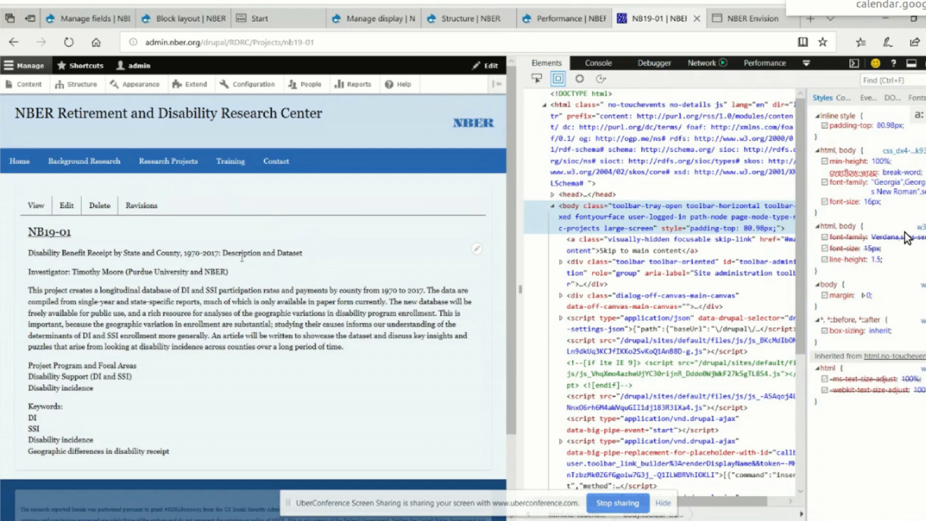
Examine the project description title and investigator lines beneath the NB19-01 heading
{"action": "left_click_drag", "start_coordinate": [32, 254], "coordinate": [76, 273]}
{"action": "left_click", "coordinate": [43, 261]}
{"action": "left_click_drag", "start_coordinate": [31, 254], "coordinate": [244, 274]}
{"action": "left_click", "coordinate": [246, 276]}
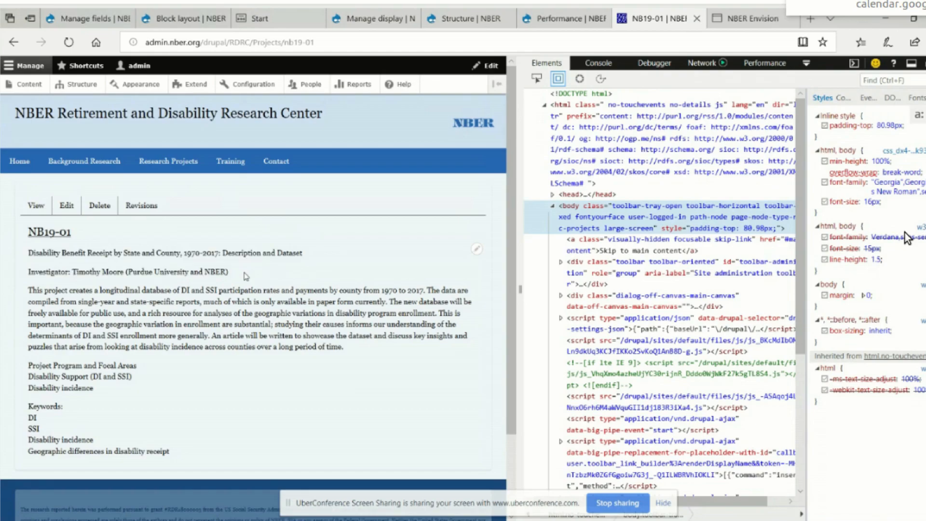